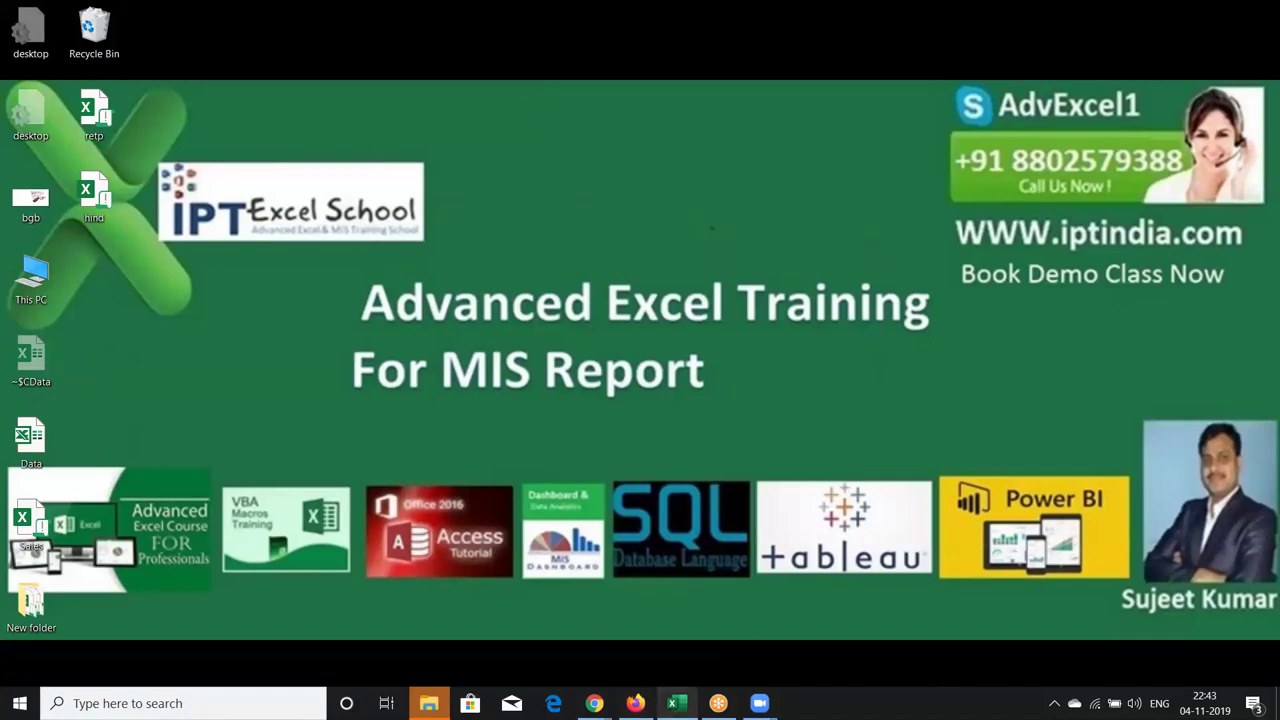
Restore the Book1 Excel window from the taskbar
{"action": "left_click", "coordinate": [677, 703]}
Select all of Sheet3 and delete its old figures
{"action": "left_click", "coordinate": [255, 283]}
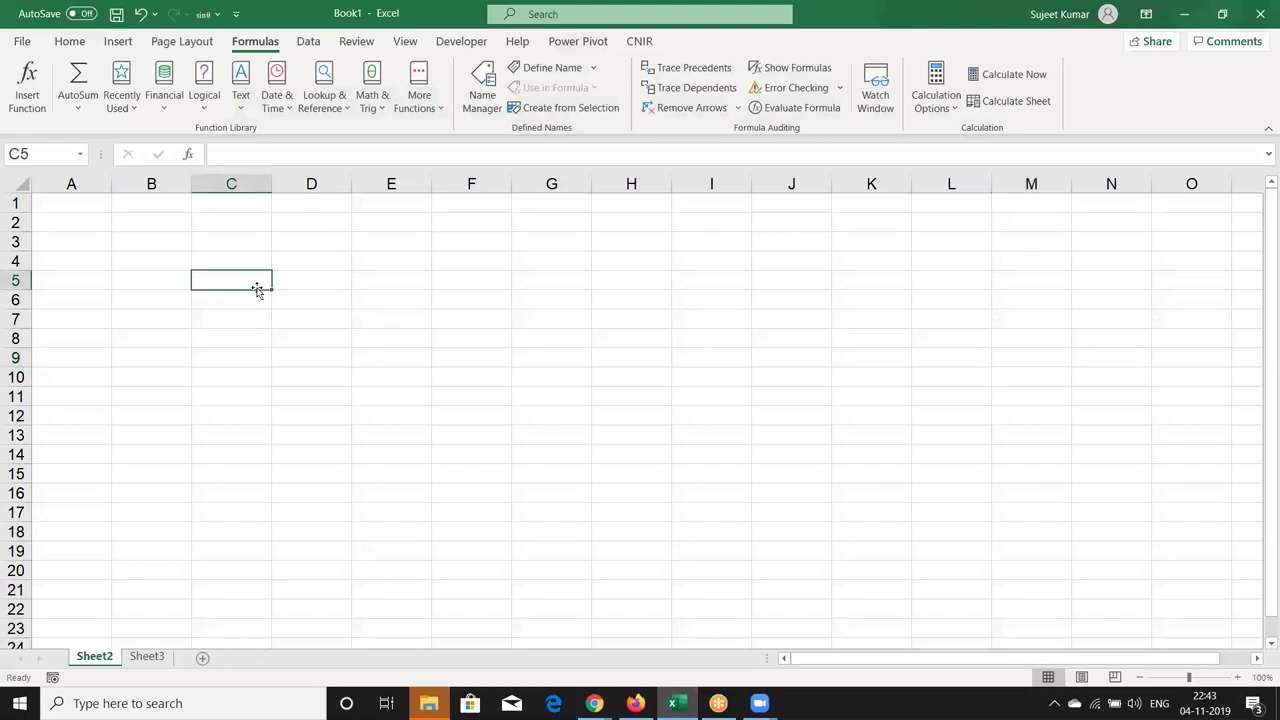
{"action": "left_click", "coordinate": [150, 662]}
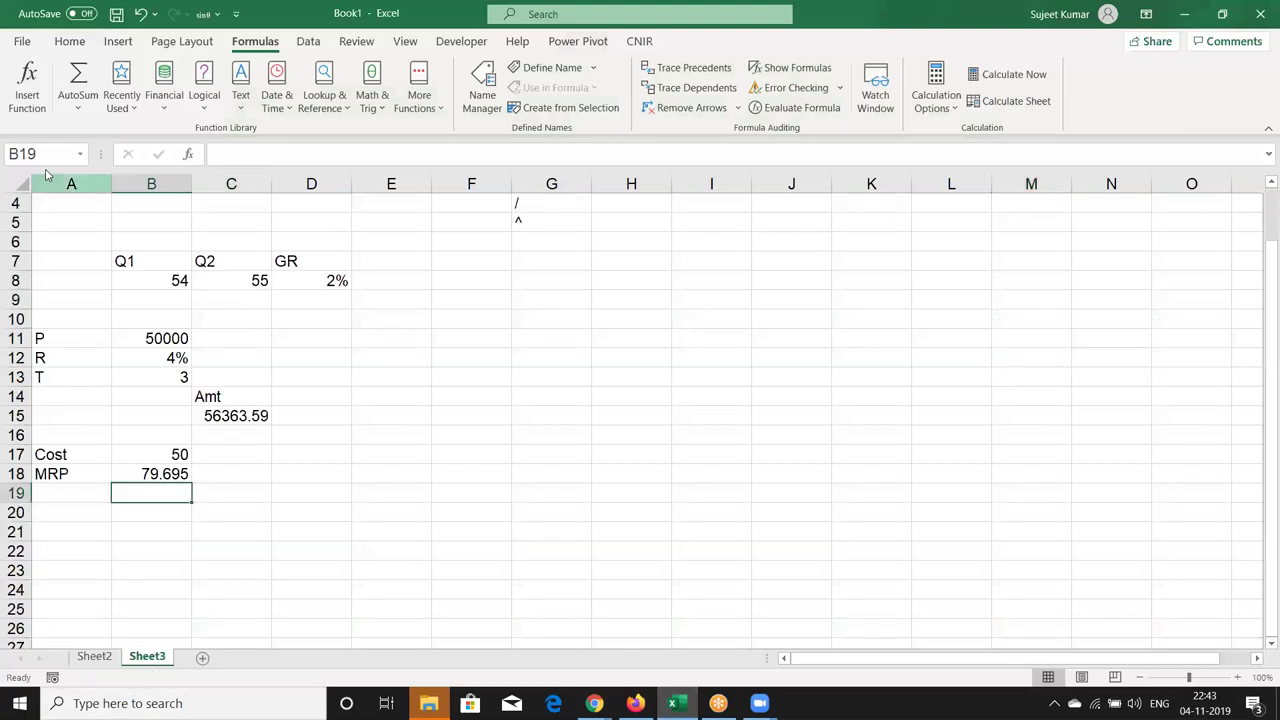
{"action": "left_click", "coordinate": [17, 181]}
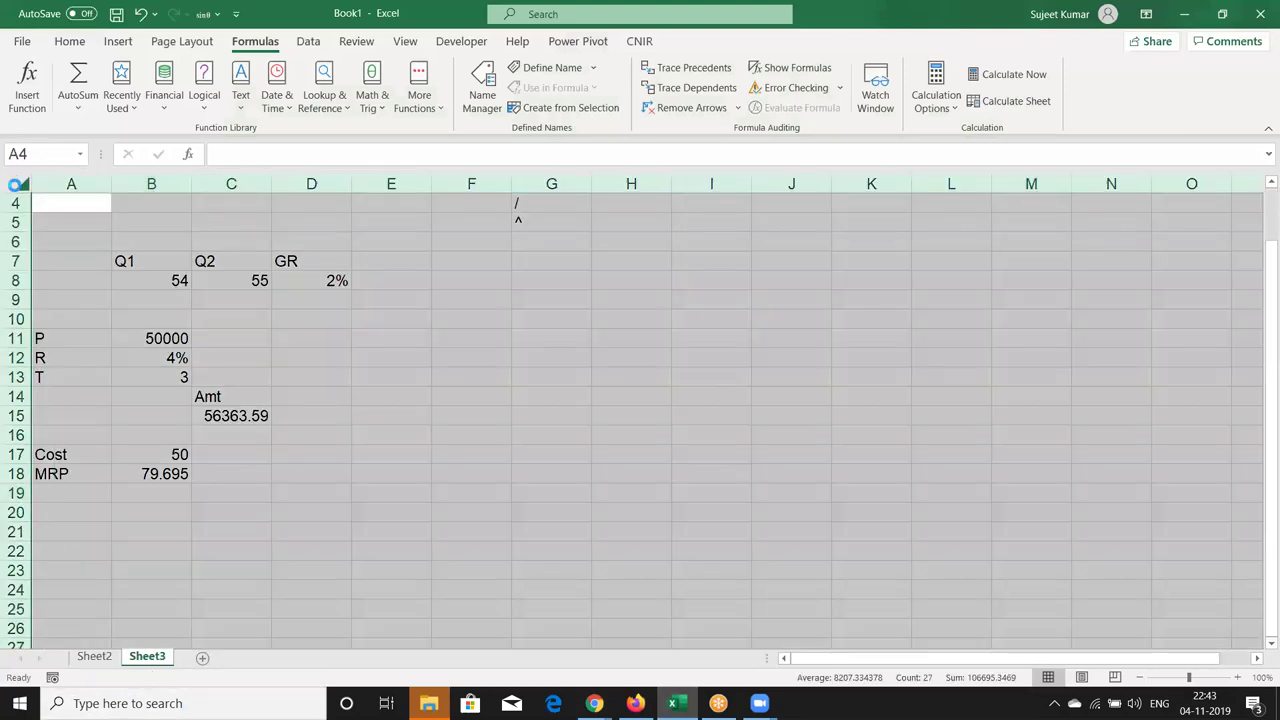
{"action": "key", "text": "Delete"}
{"action": "scroll", "coordinate": [64, 413], "scroll_direction": "up", "scroll_amount": 1}
{"action": "scroll", "coordinate": [64, 413], "scroll_direction": "up", "scroll_amount": 1}
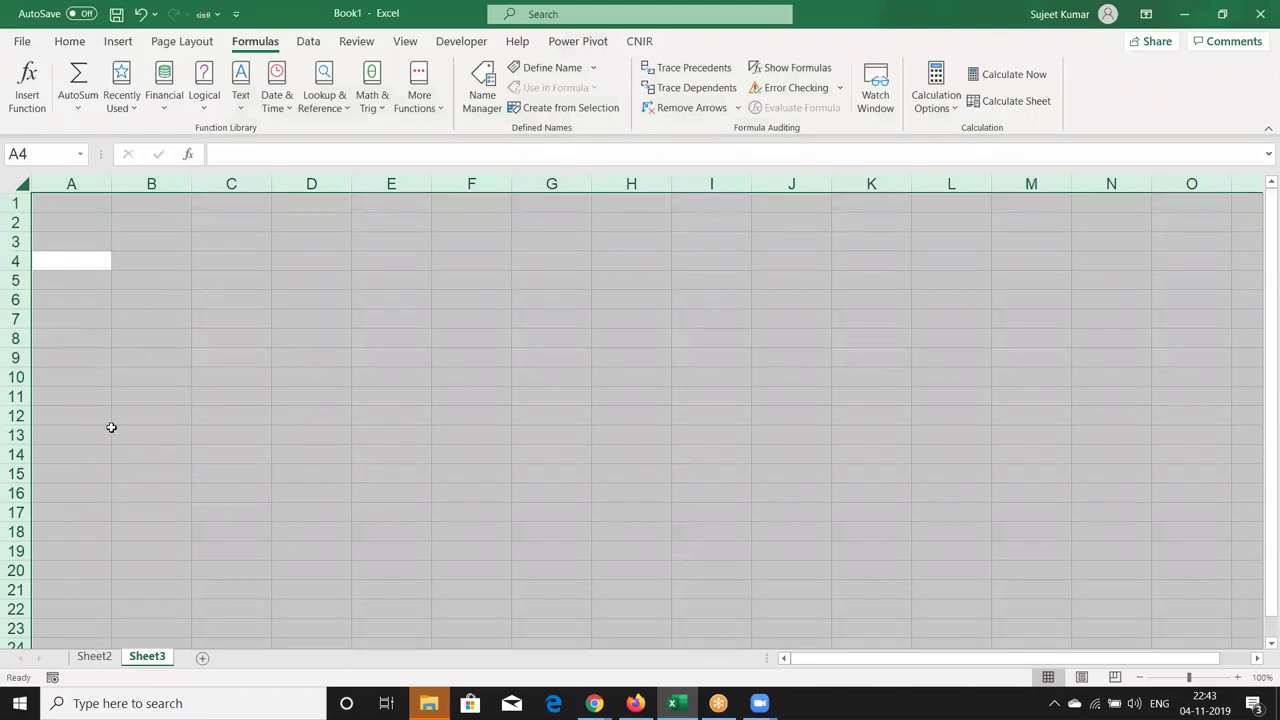
Rename Sheet2 to Form and Sheet3 to Data
{"action": "left_click", "coordinate": [96, 656]}
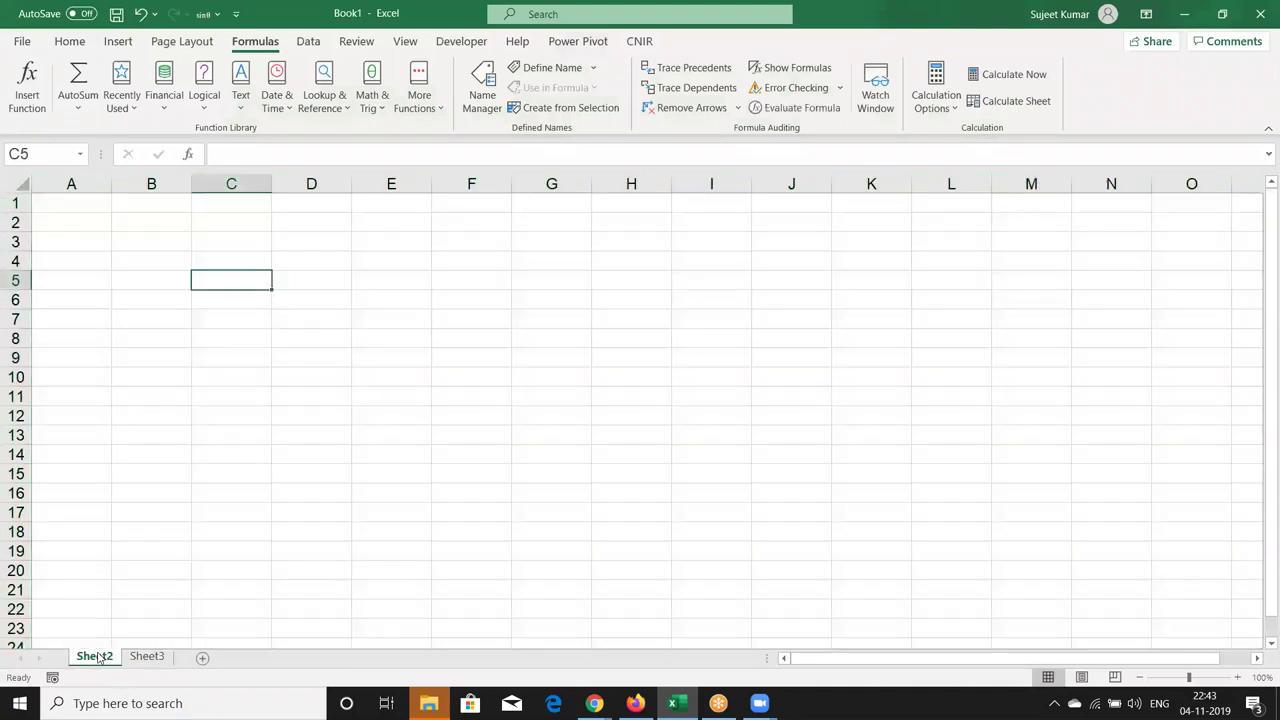
{"action": "double_click", "coordinate": [96, 656]}
{"action": "type", "text": "Form"}
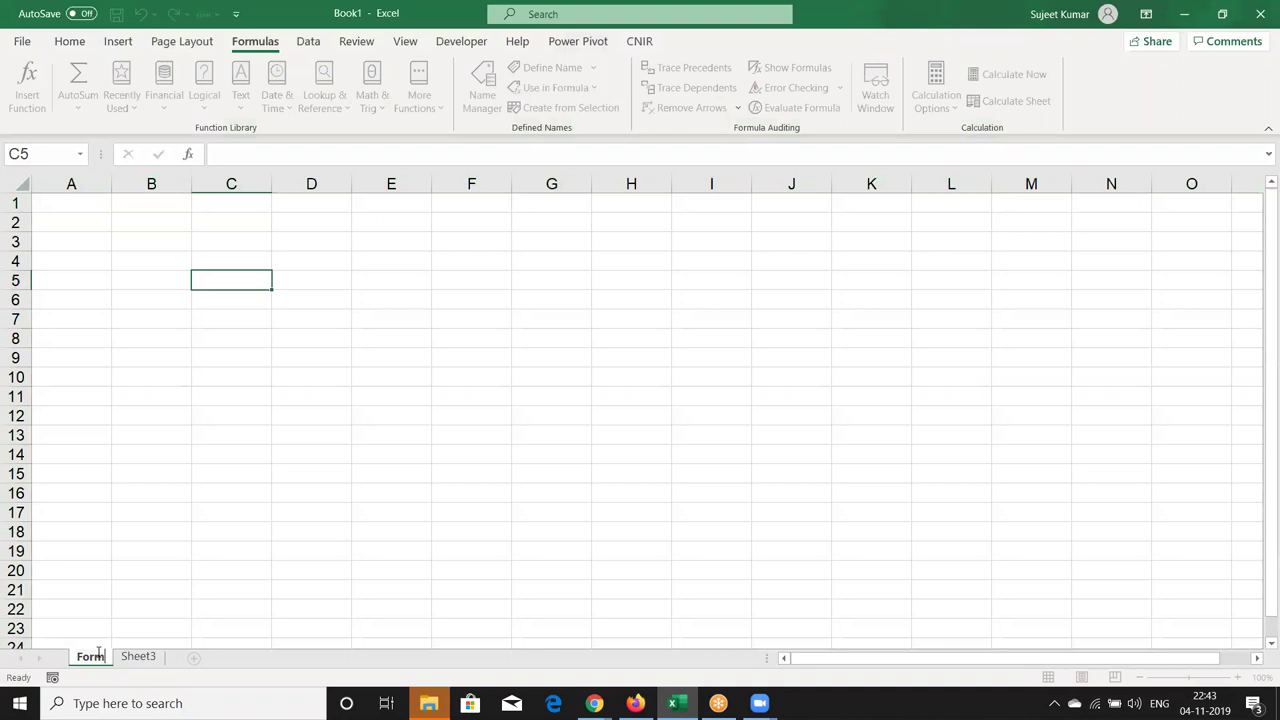
{"action": "left_click", "coordinate": [120, 656]}
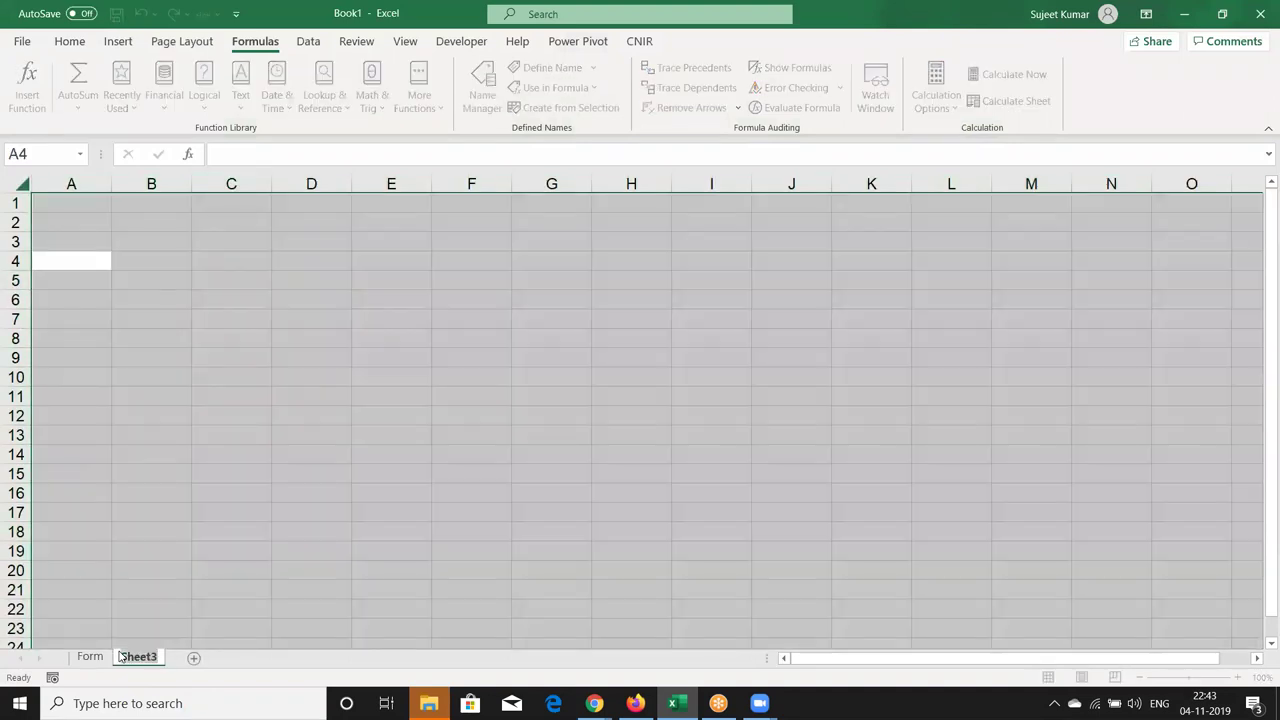
{"action": "type", "text": "Da"}
{"action": "key", "text": "Escape"}
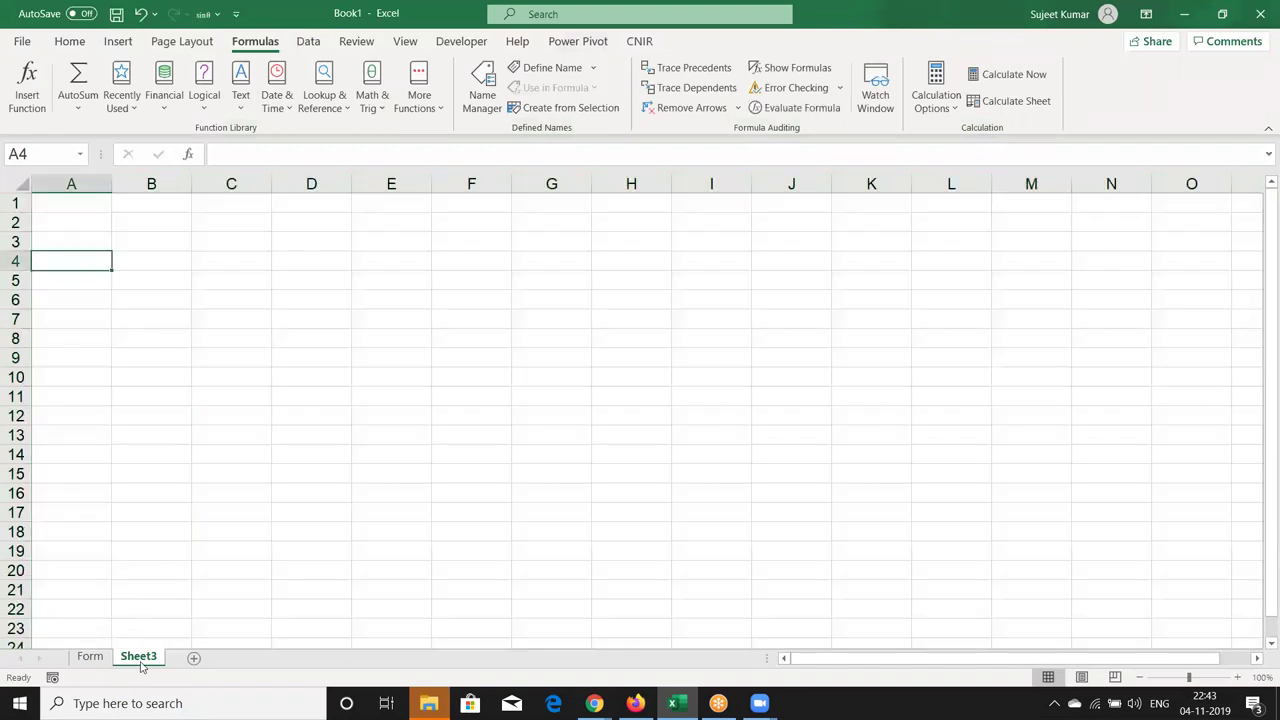
{"action": "double_click", "coordinate": [139, 657]}
{"action": "type", "text": "Da"}
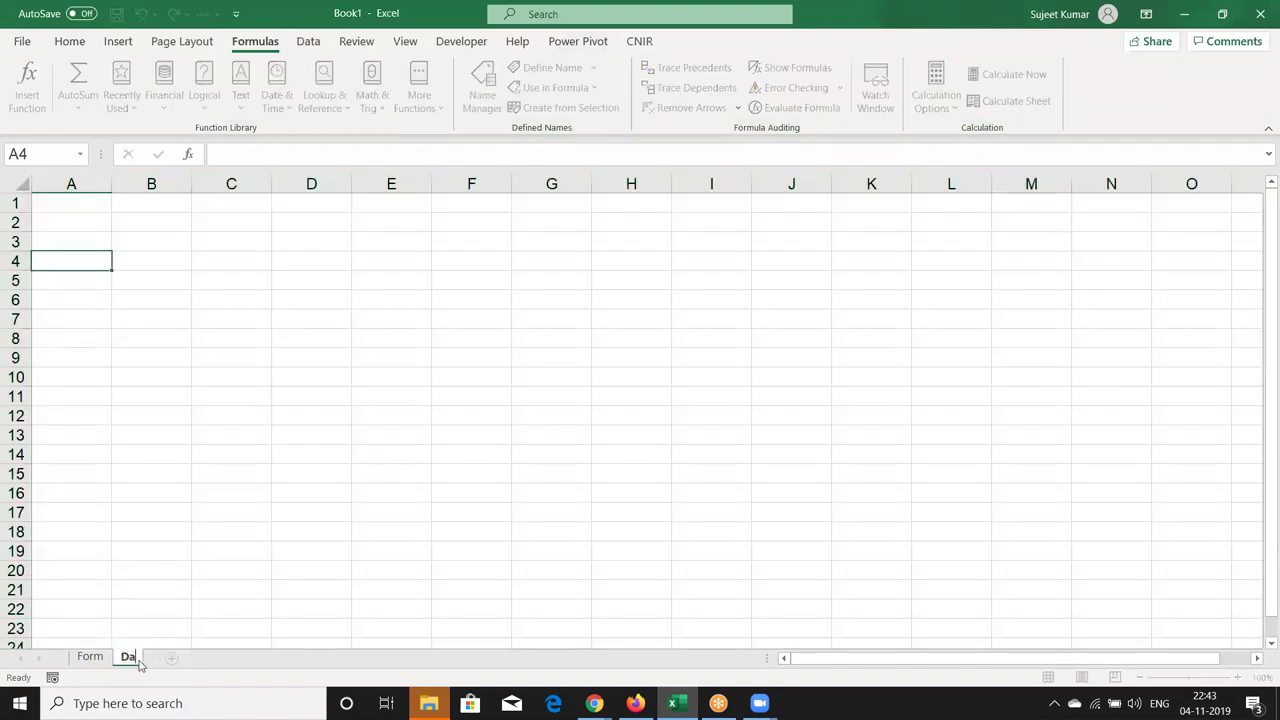
{"action": "type", "text": "ta"}
On the Data sheet, enter the headers Name in A1 and City in B1
{"action": "left_click", "coordinate": [148, 428]}
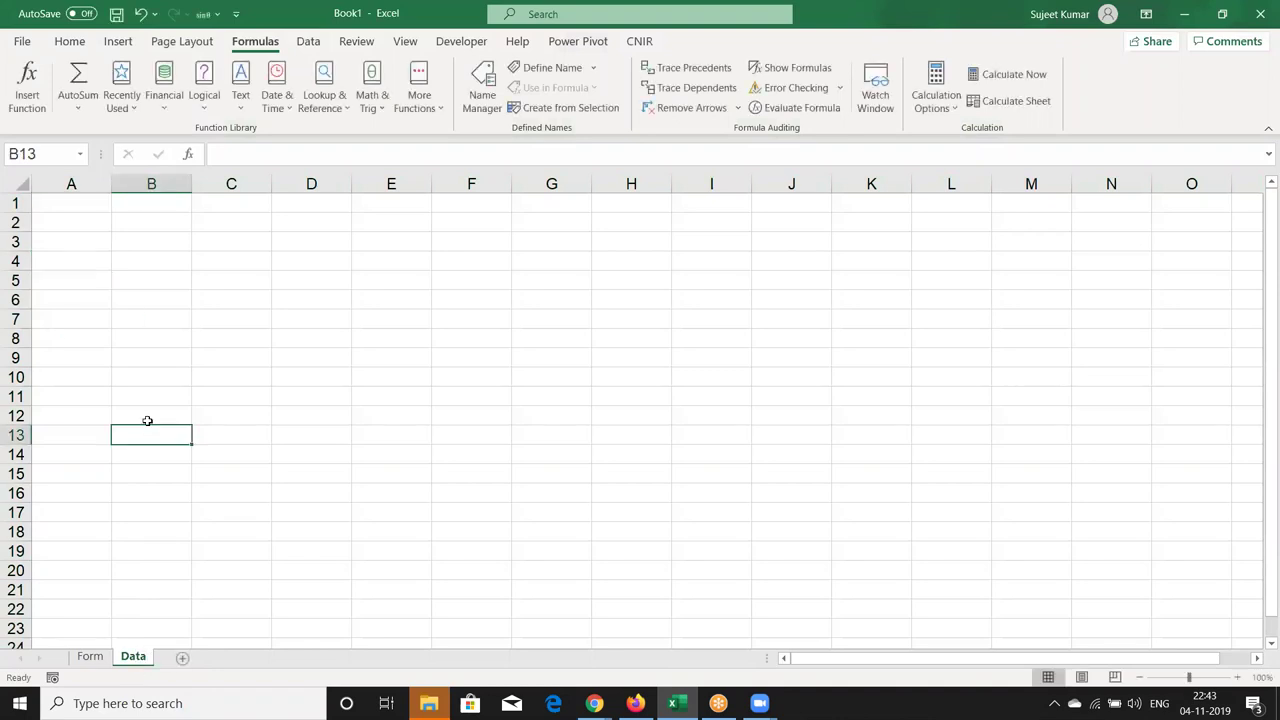
{"action": "left_click", "coordinate": [89, 657]}
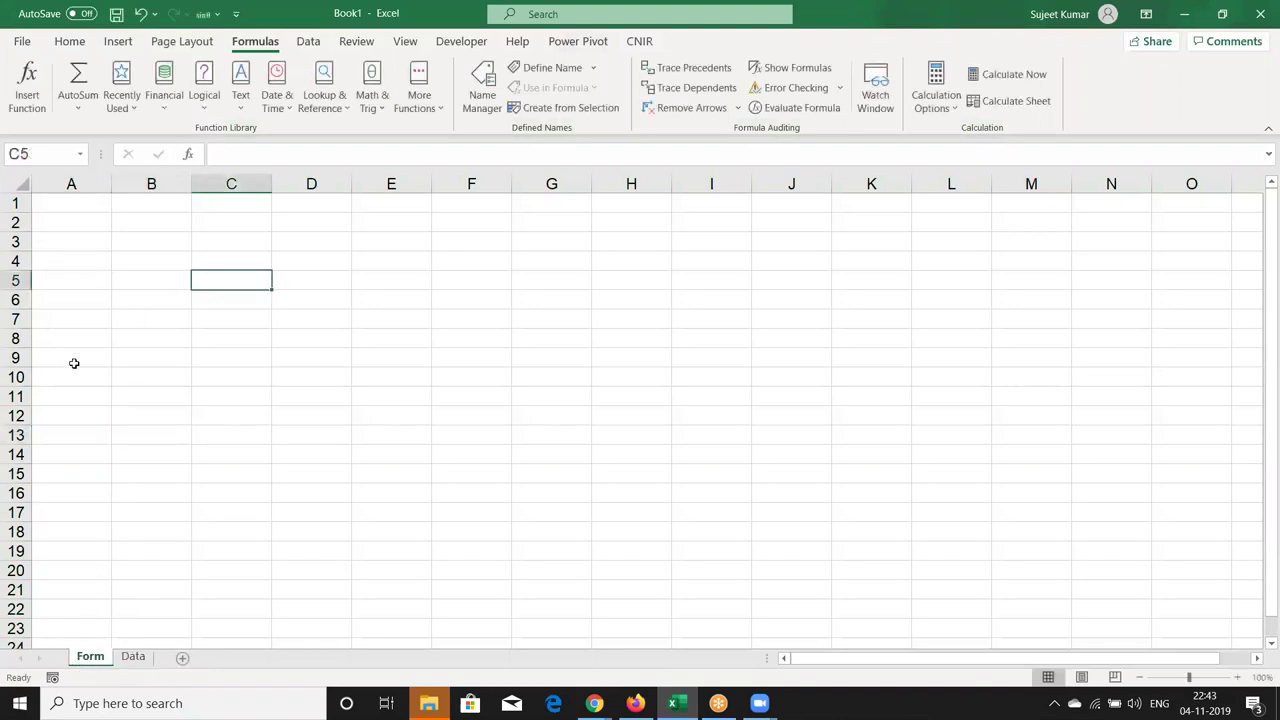
{"action": "left_click", "coordinate": [133, 657]}
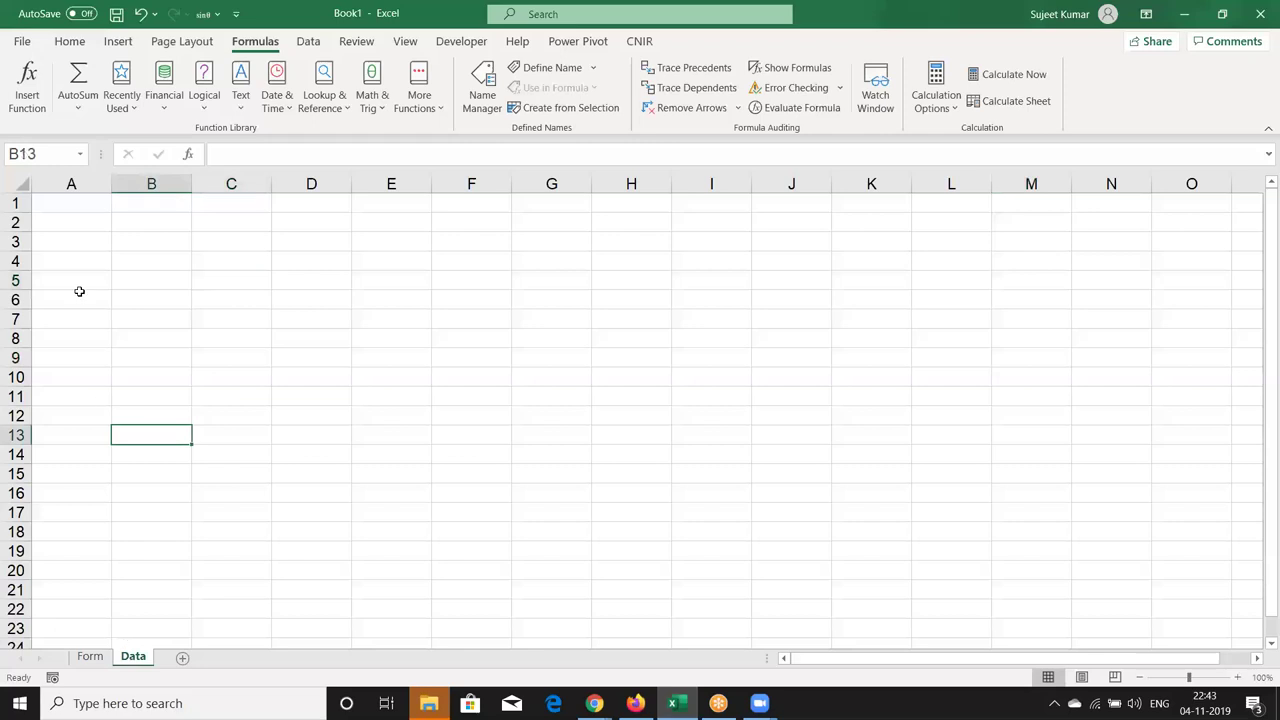
{"action": "left_click", "coordinate": [64, 206]}
{"action": "type", "text": "Na"}
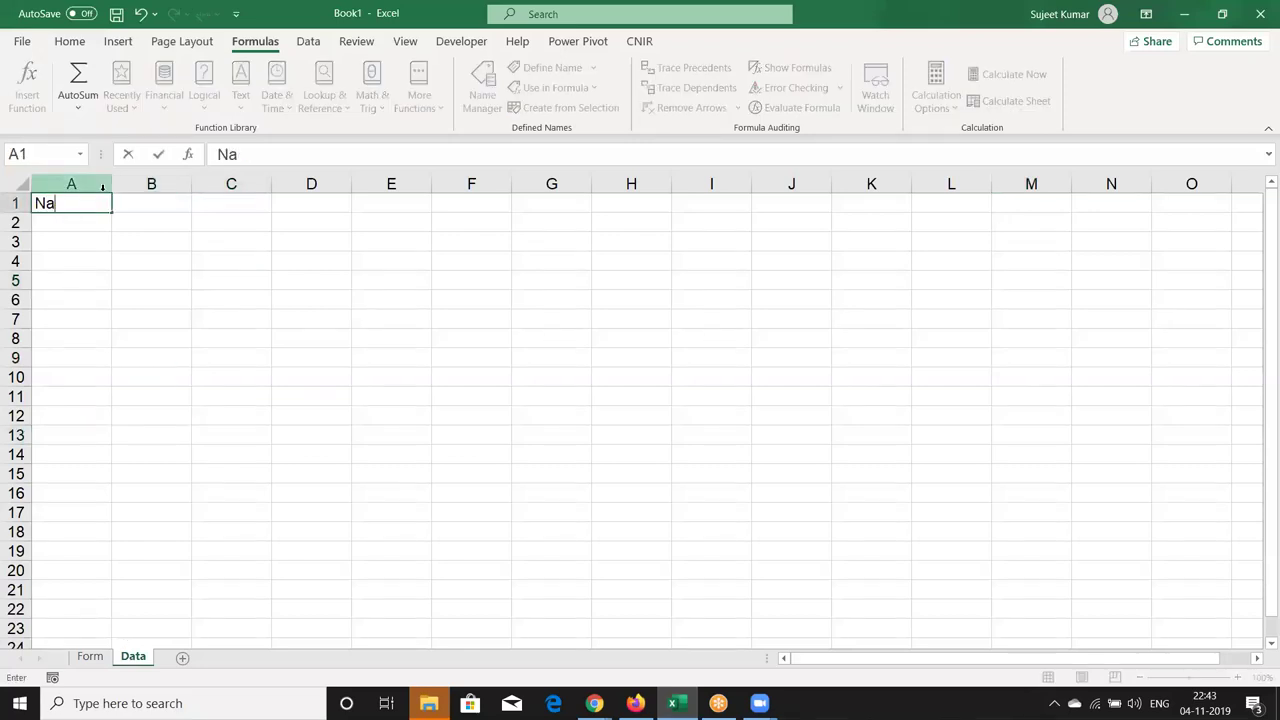
{"action": "type", "text": "me"}
{"action": "key", "text": "Tab"}
{"action": "type", "text": "City"}
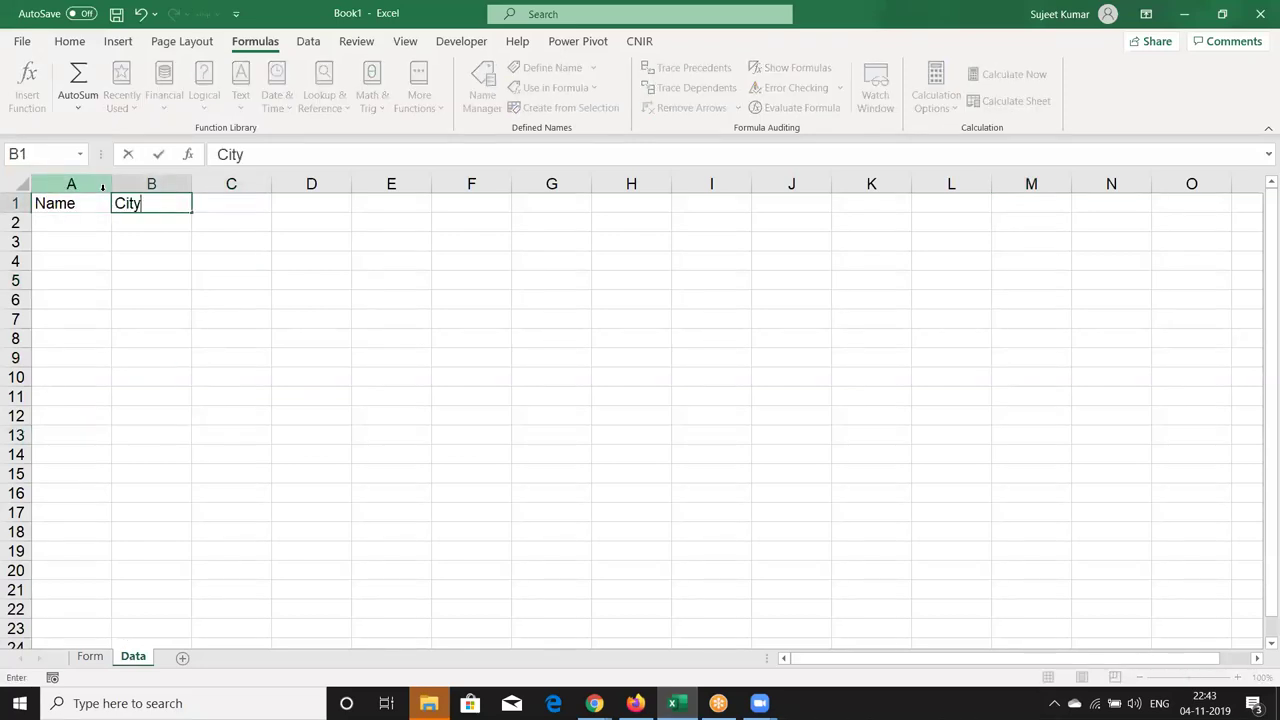
{"action": "key", "text": "Tab"}
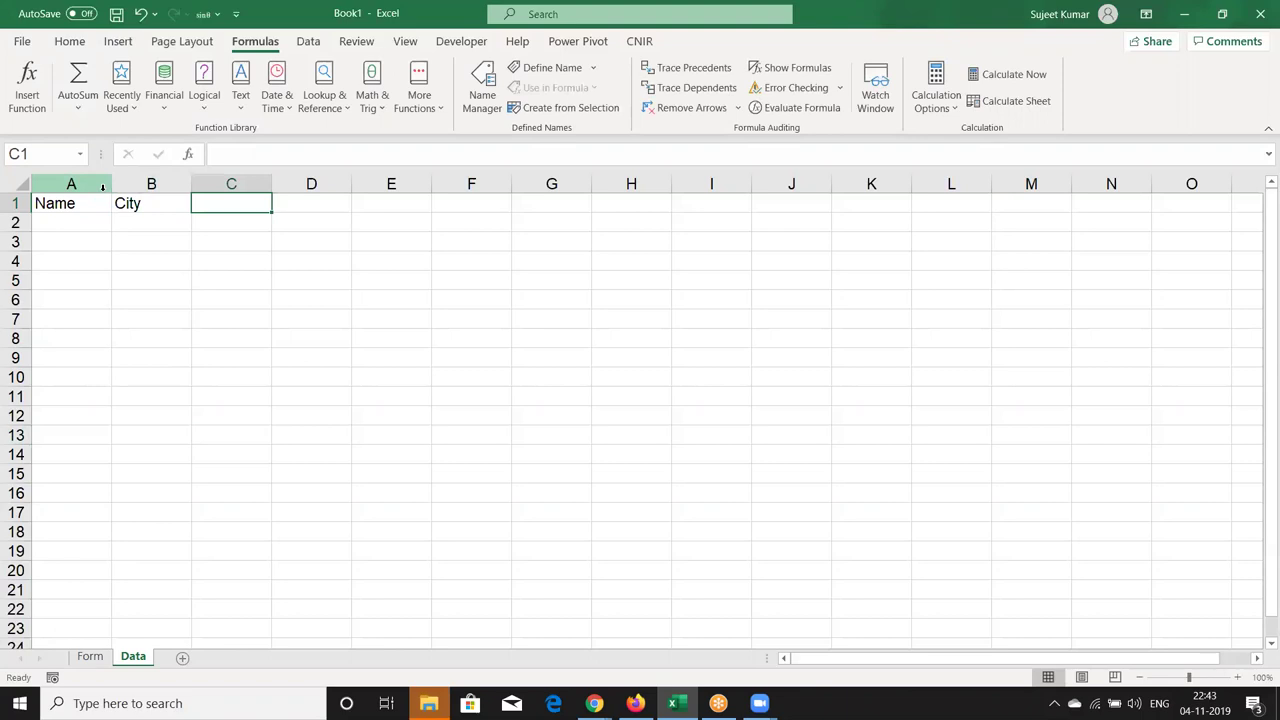
Add the Product and Amt headers in C1 and D1, then return to Form
{"action": "type", "text": "State"}
{"action": "key", "text": "Escape"}
{"action": "type", "text": "Pros"}
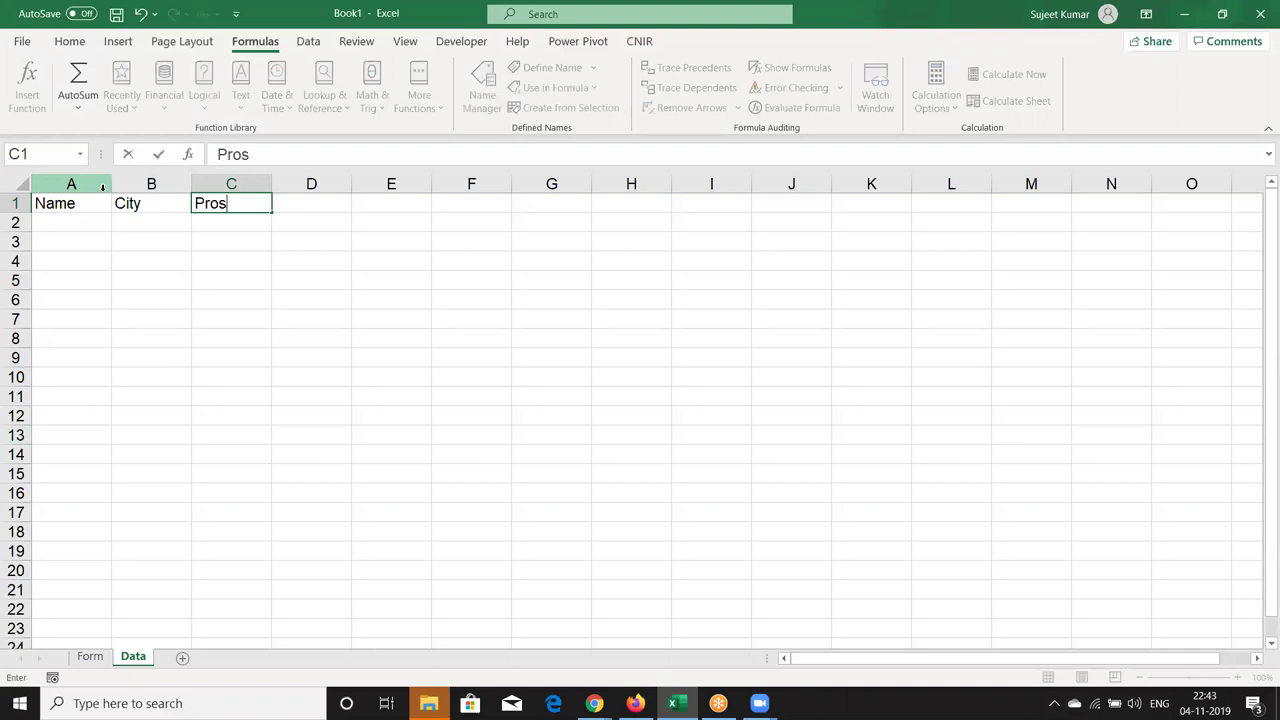
{"action": "type", "text": "duct"}
{"action": "key", "text": "Tab"}
{"action": "type", "text": "Am"}
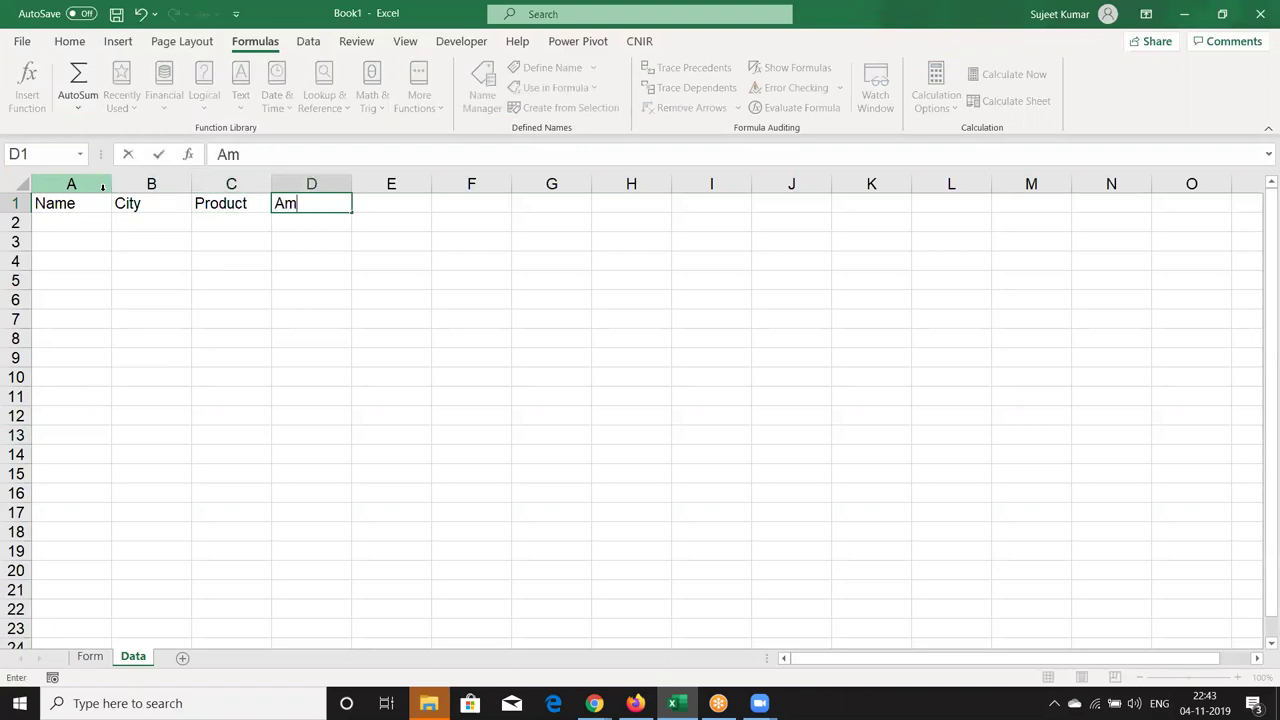
{"action": "key", "text": "Return"}
{"action": "left_click", "coordinate": [88, 657]}
Label A3 as Name and widen column B for the entry fields
{"action": "left_click", "coordinate": [85, 237]}
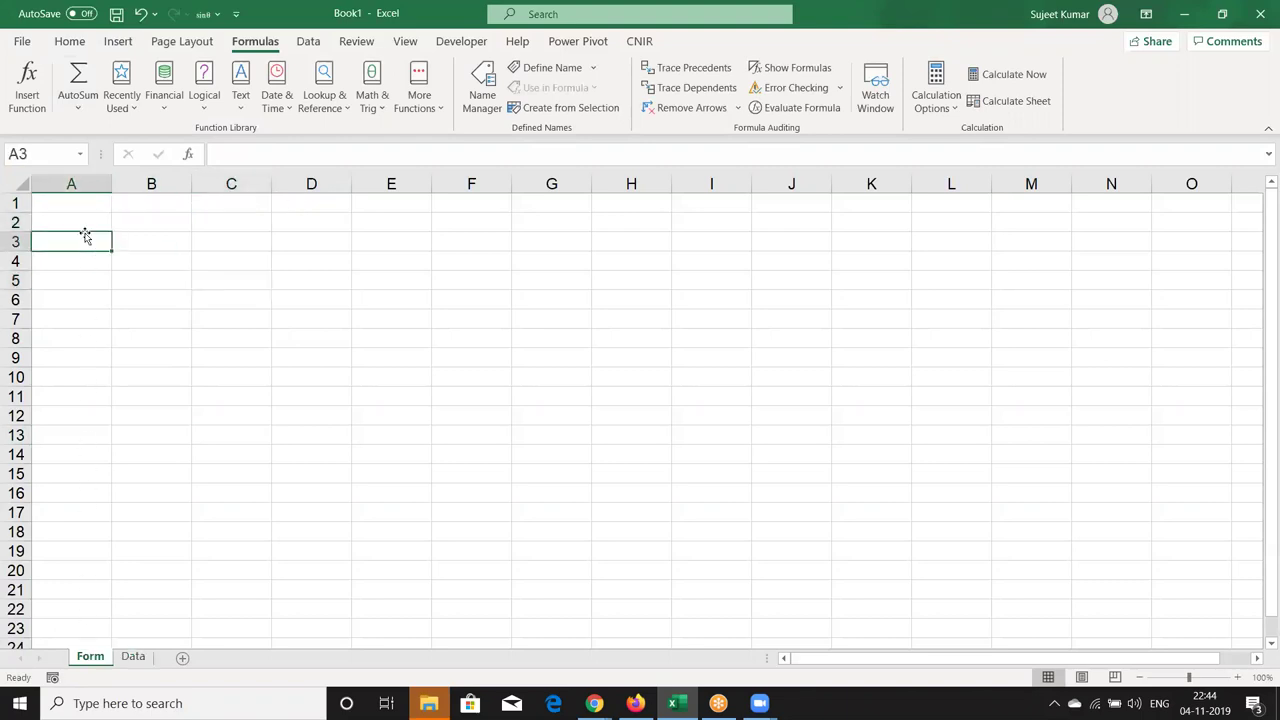
{"action": "type", "text": "Name"}
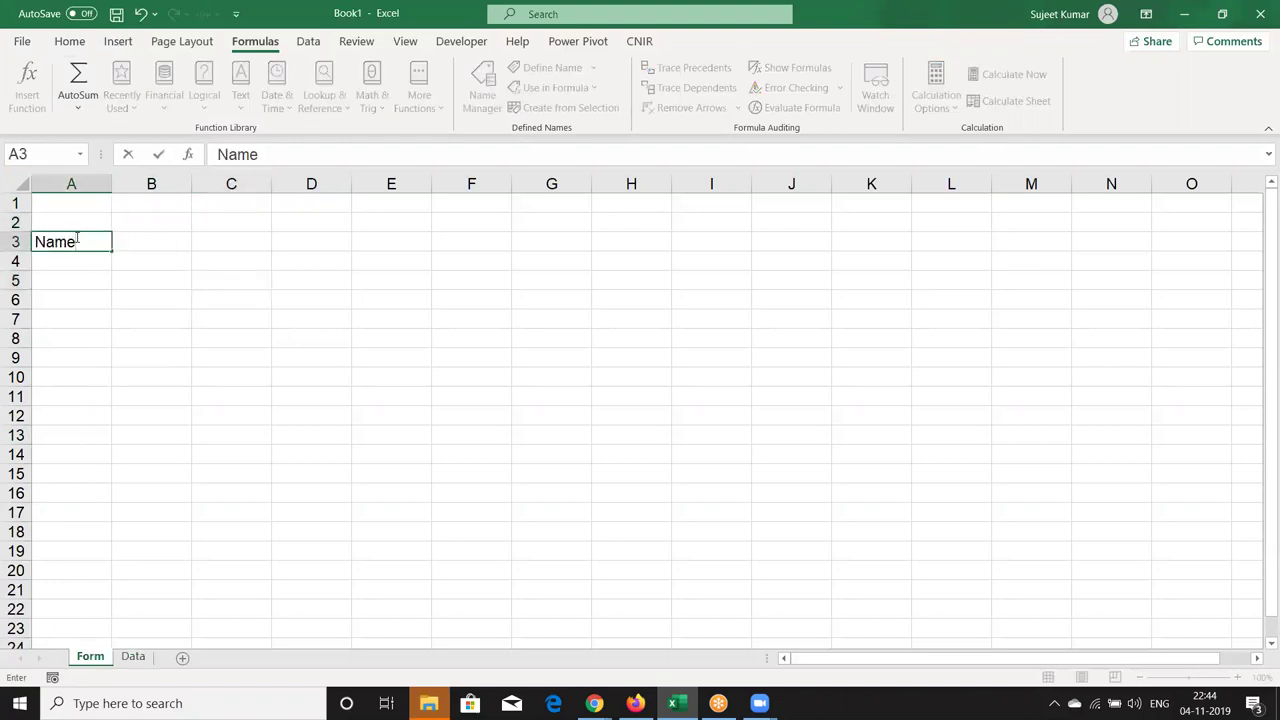
{"action": "left_click", "coordinate": [172, 278]}
{"action": "left_click_drag", "start_coordinate": [192, 186], "coordinate": [369, 201]}
Add the labels City, Product and Amt in A6, A9 and A12
{"action": "left_click", "coordinate": [70, 301]}
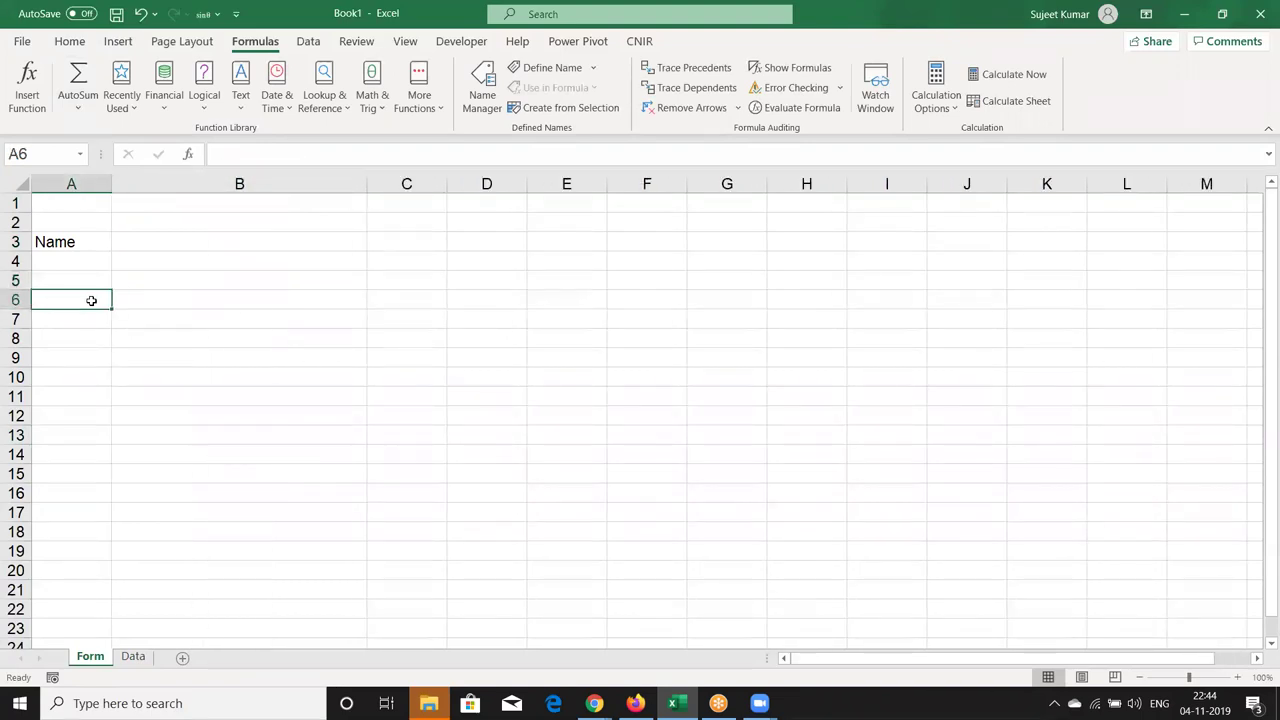
{"action": "type", "text": "C"}
{"action": "type", "text": "ity"}
{"action": "key", "text": "Return"}
{"action": "key", "text": "Return"}
{"action": "key", "text": "Return"}
{"action": "type", "text": "Product"}
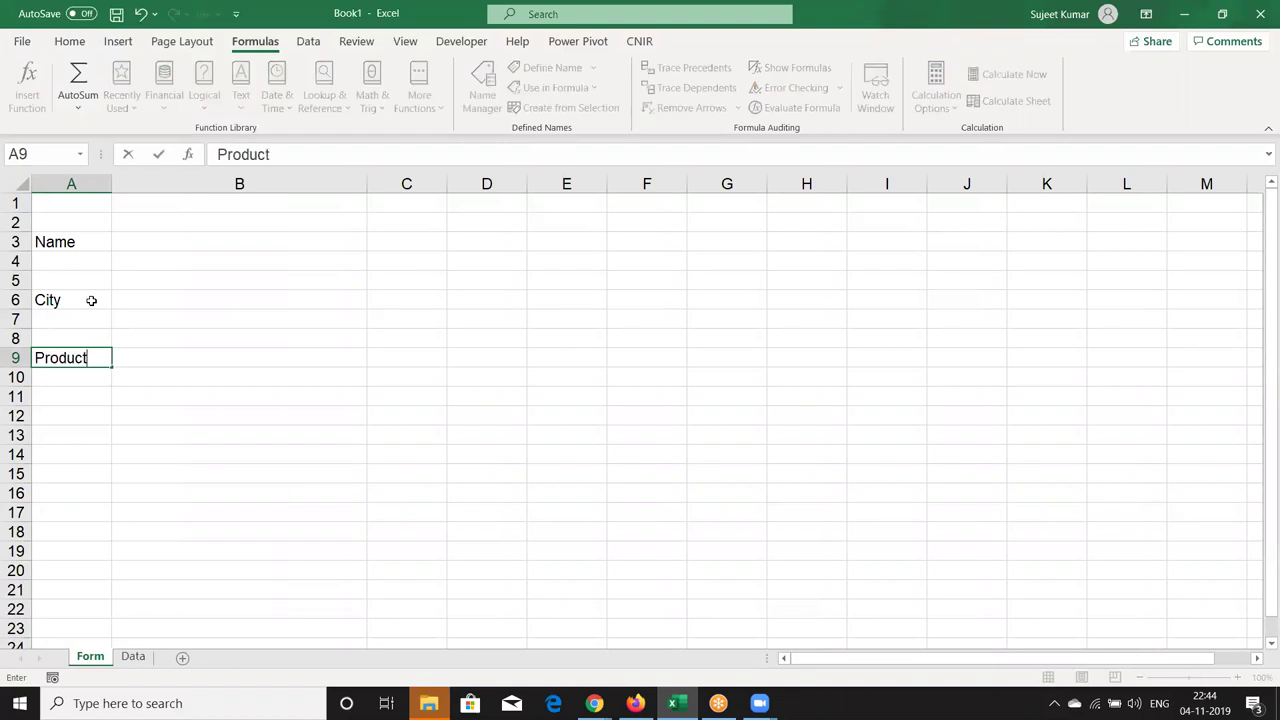
{"action": "key", "text": "Tab"}
{"action": "key", "text": "Down"}
{"action": "key", "text": "Down"}
{"action": "key", "text": "Left"}
{"action": "key", "text": "Down"}
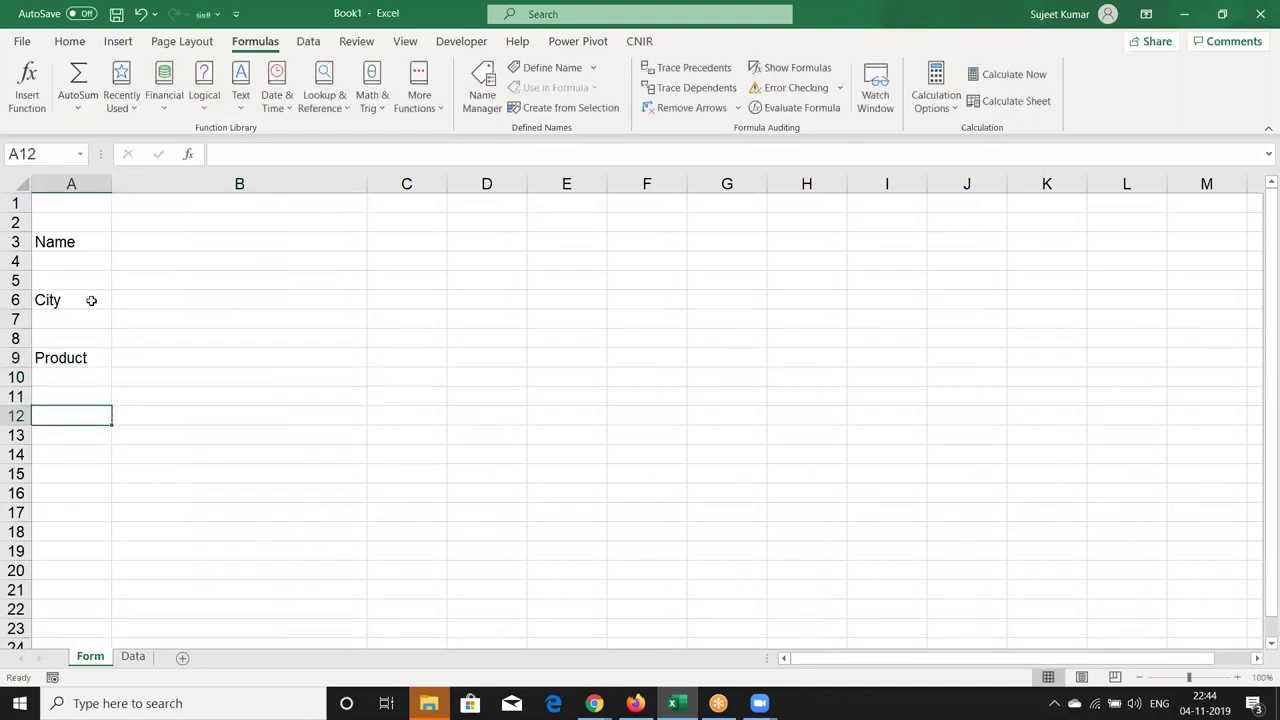
{"action": "type", "text": "Amt"}
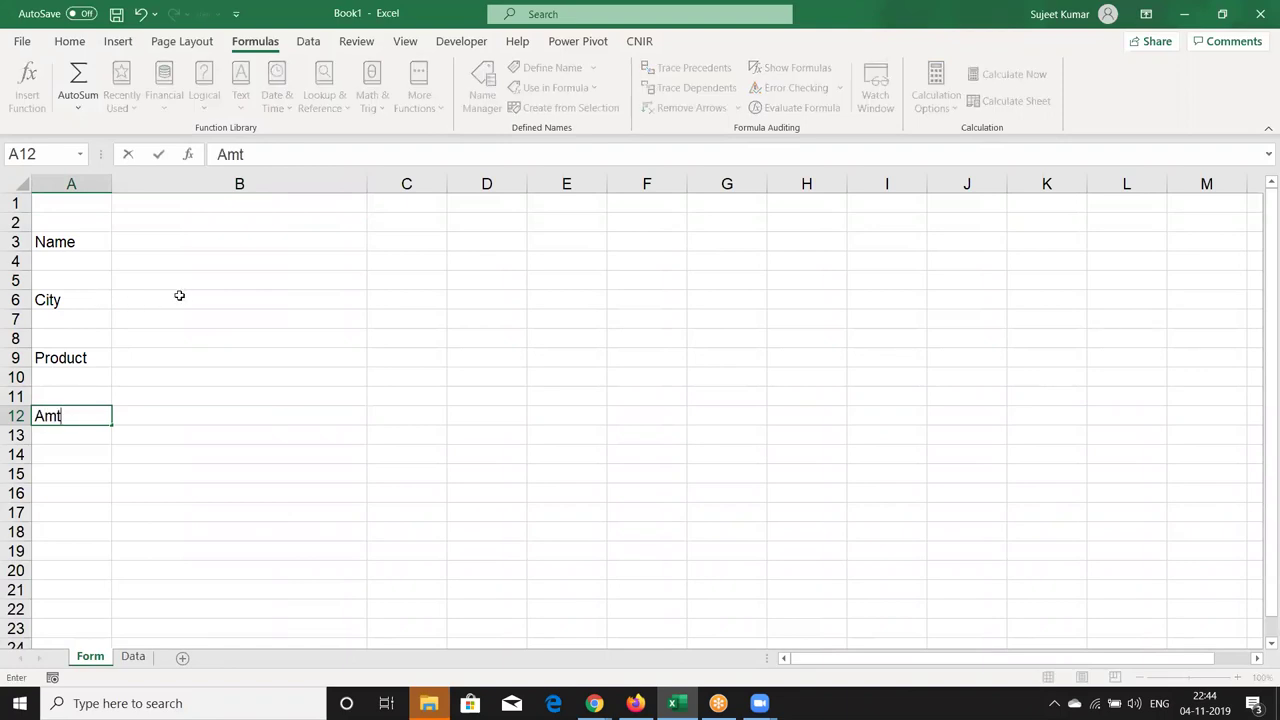
{"action": "left_click", "coordinate": [186, 226]}
Fill the entry cells B3, B6, B9 and B12 with yellow
{"action": "left_click", "coordinate": [185, 245]}
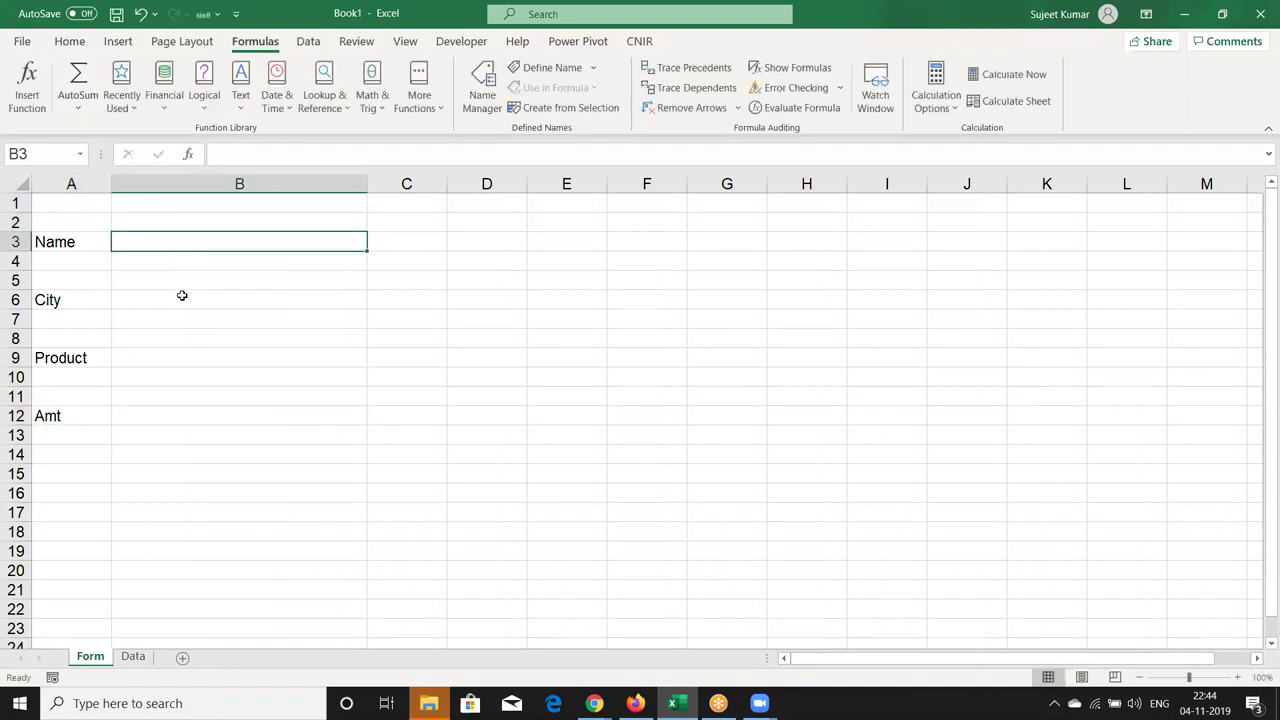
{"action": "left_click", "coordinate": [180, 298], "text": "ctrl"}
{"action": "left_click", "coordinate": [170, 361], "text": "ctrl"}
{"action": "left_click", "coordinate": [170, 413], "text": "ctrl"}
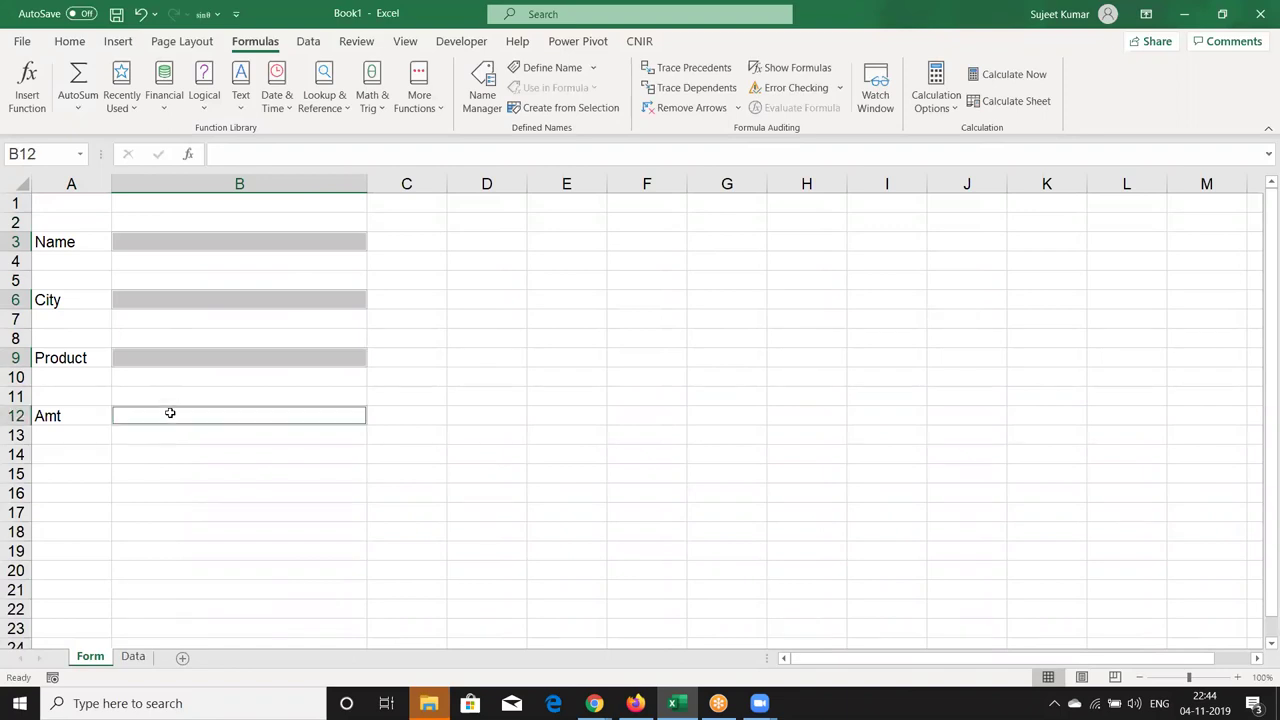
{"action": "left_click", "coordinate": [70, 41]}
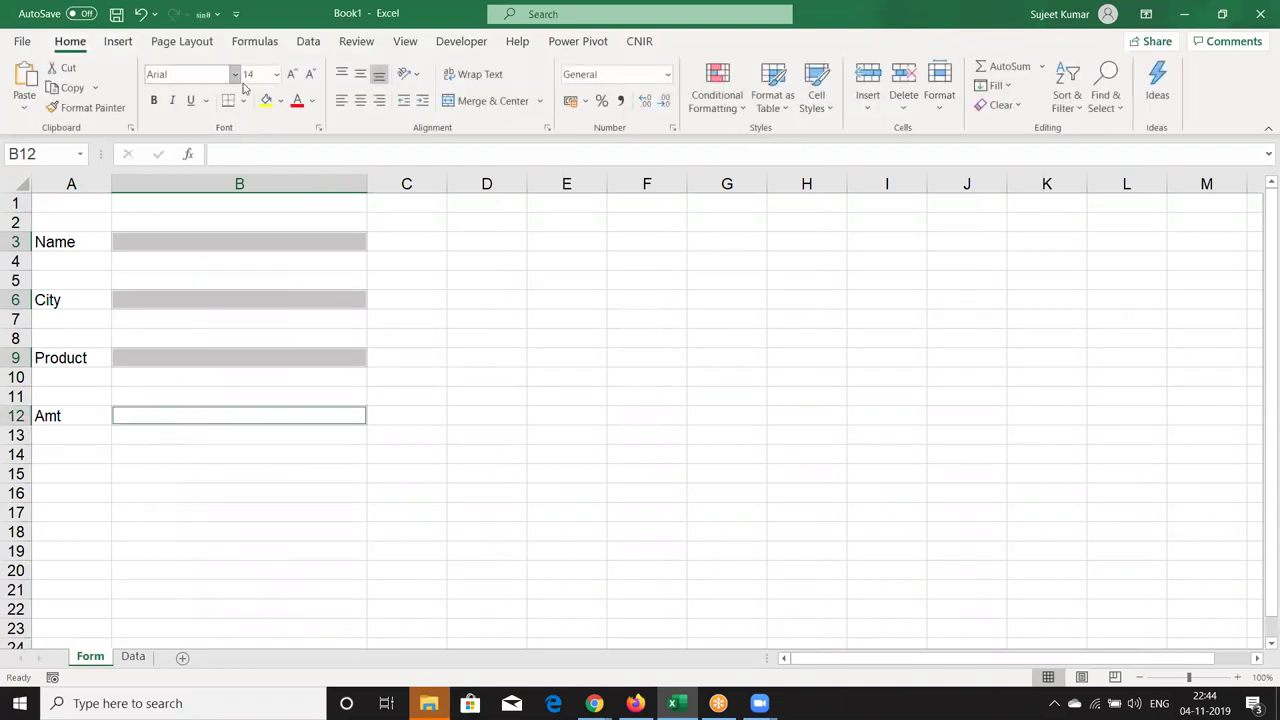
{"action": "left_click", "coordinate": [265, 101]}
{"action": "left_click", "coordinate": [412, 456]}
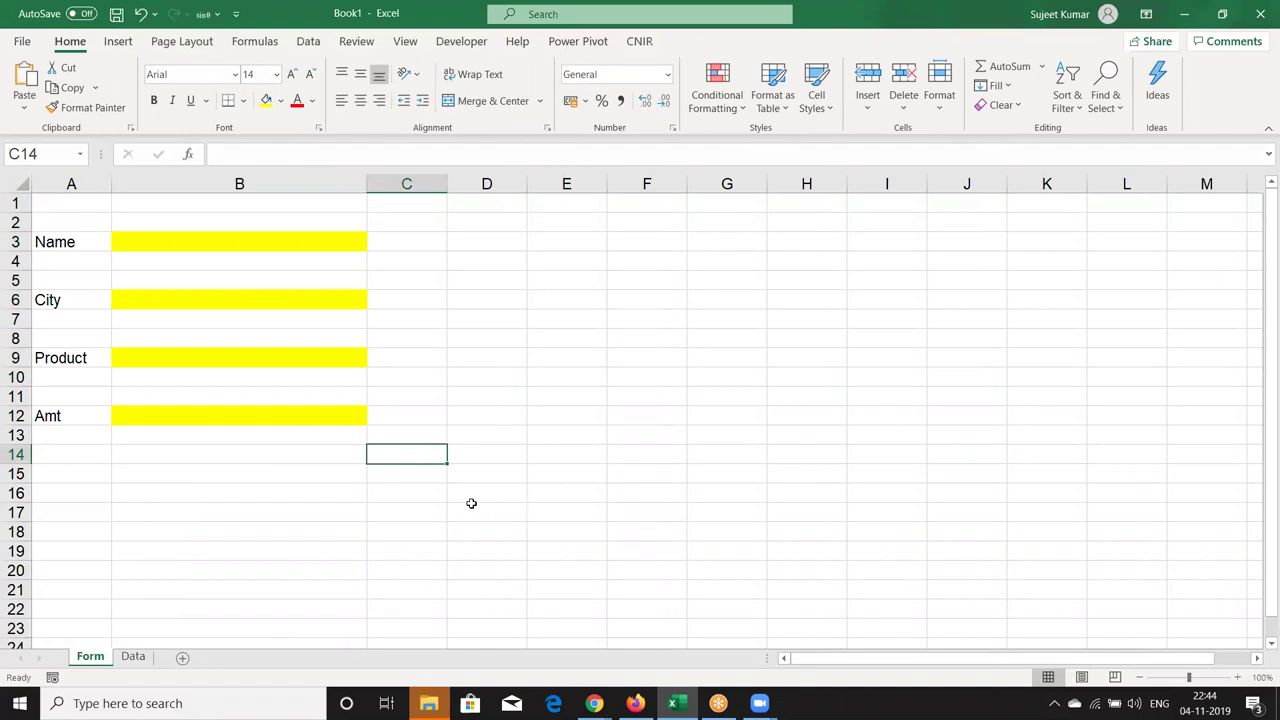
Draw a rectangle around C13:D15 and give it an orange shape style
{"action": "left_click", "coordinate": [118, 41]}
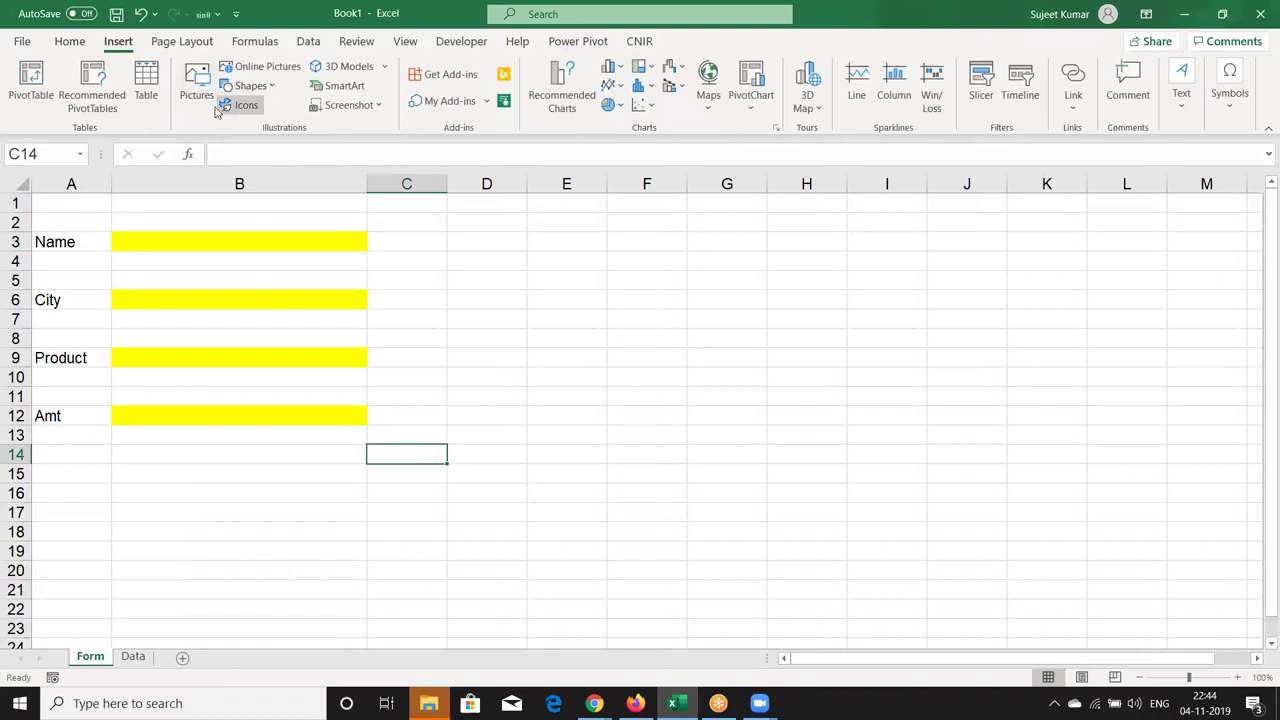
{"action": "left_click", "coordinate": [250, 86]}
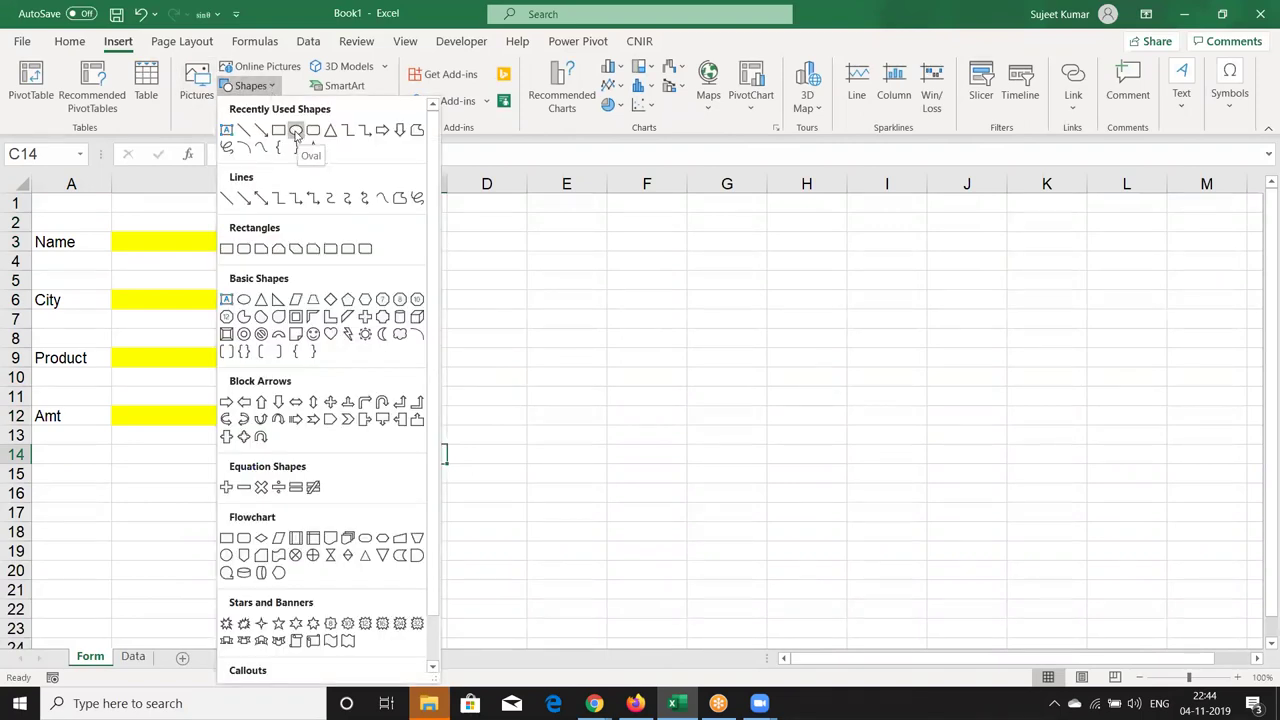
{"action": "left_click", "coordinate": [296, 131]}
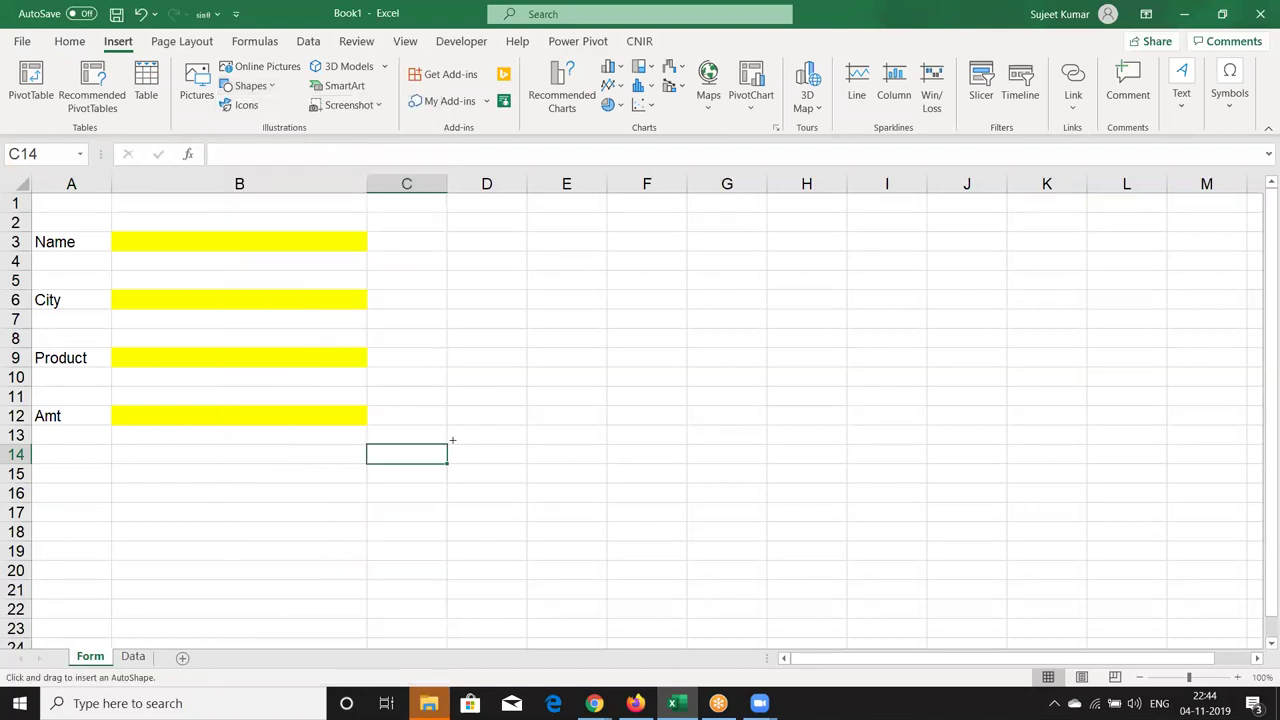
{"action": "left_click_drag", "start_coordinate": [434, 438], "coordinate": [550, 478]}
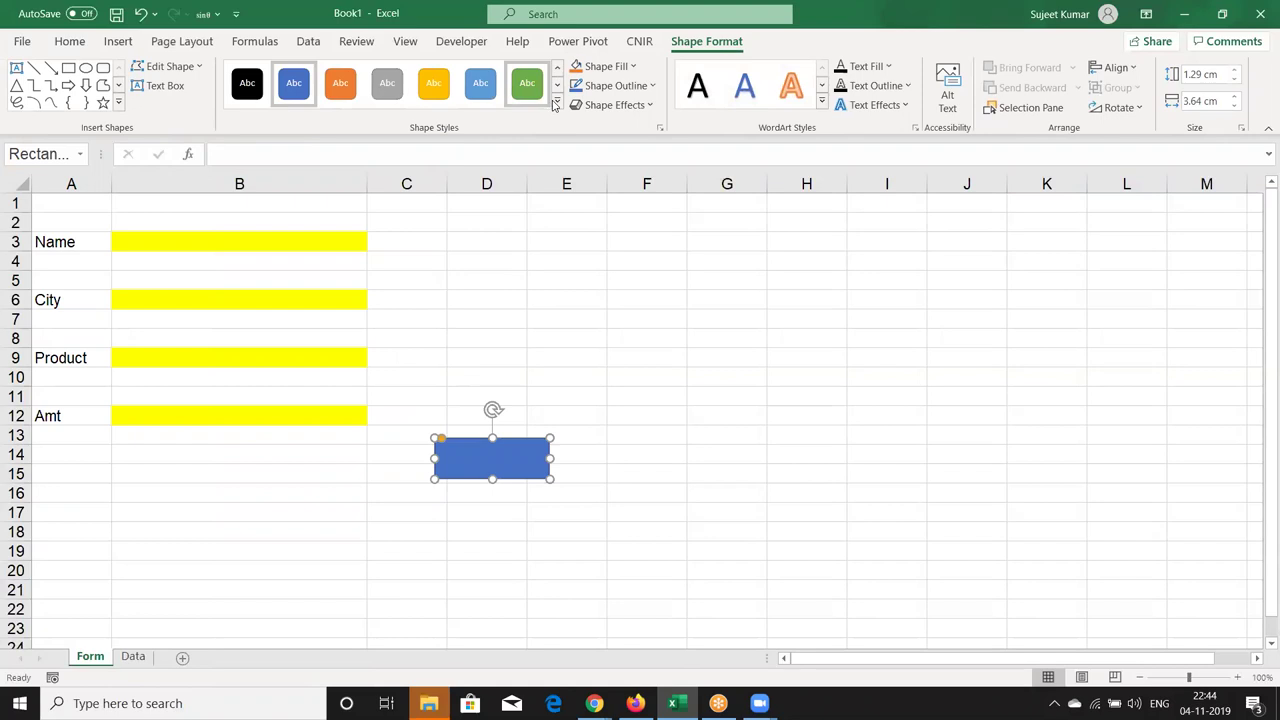
{"action": "left_click", "coordinate": [556, 104]}
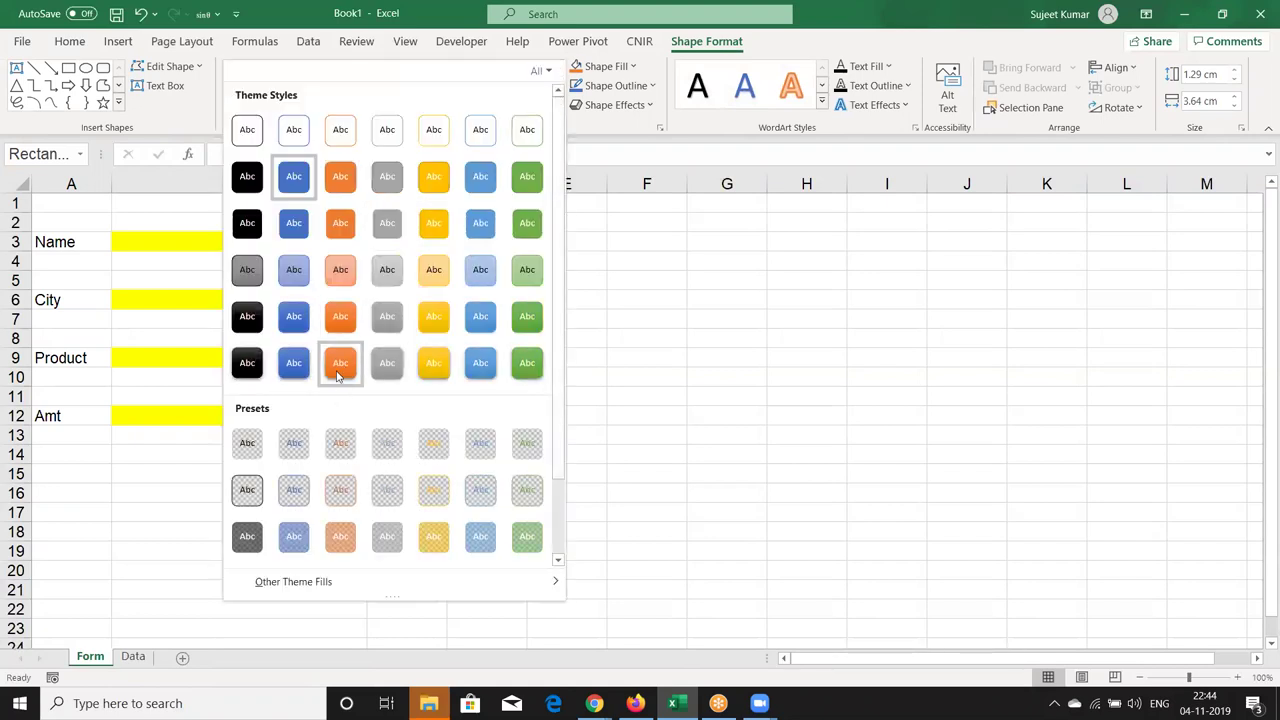
{"action": "left_click", "coordinate": [339, 366]}
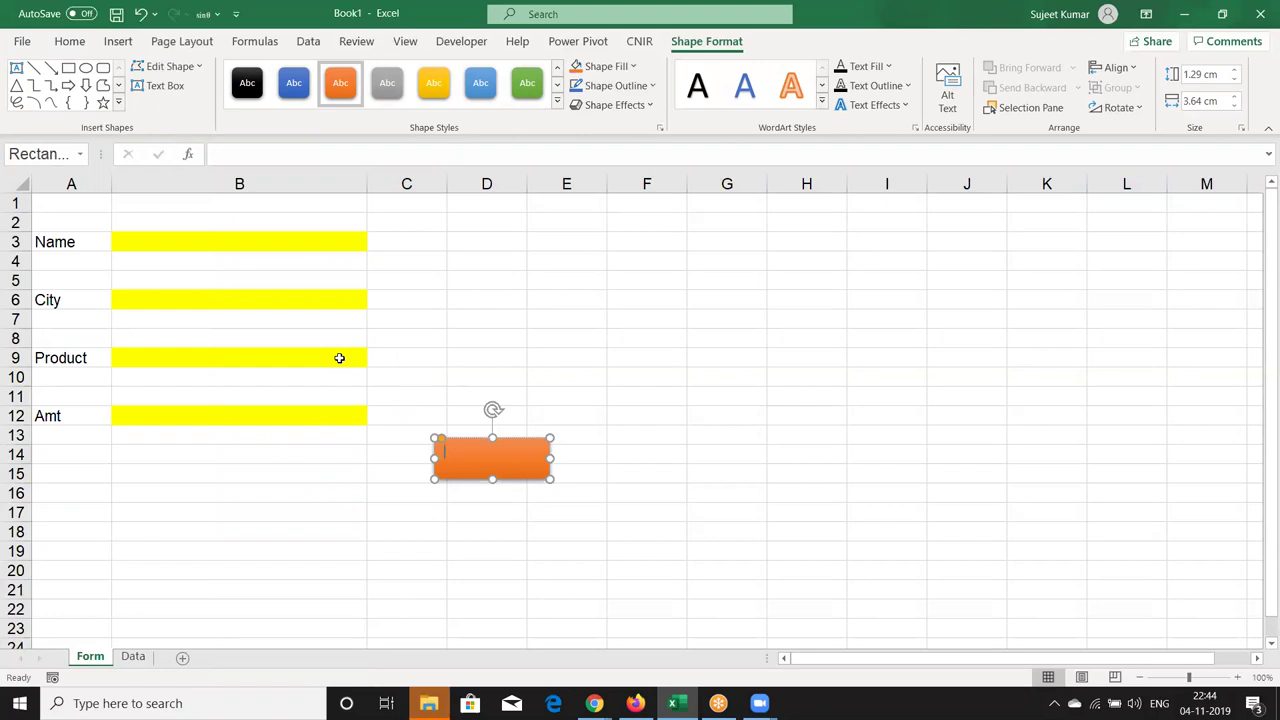
Caption the rectangle Save, centred horizontally and vertically
{"action": "type", "text": "Save"}
{"action": "left_click", "coordinate": [70, 43]}
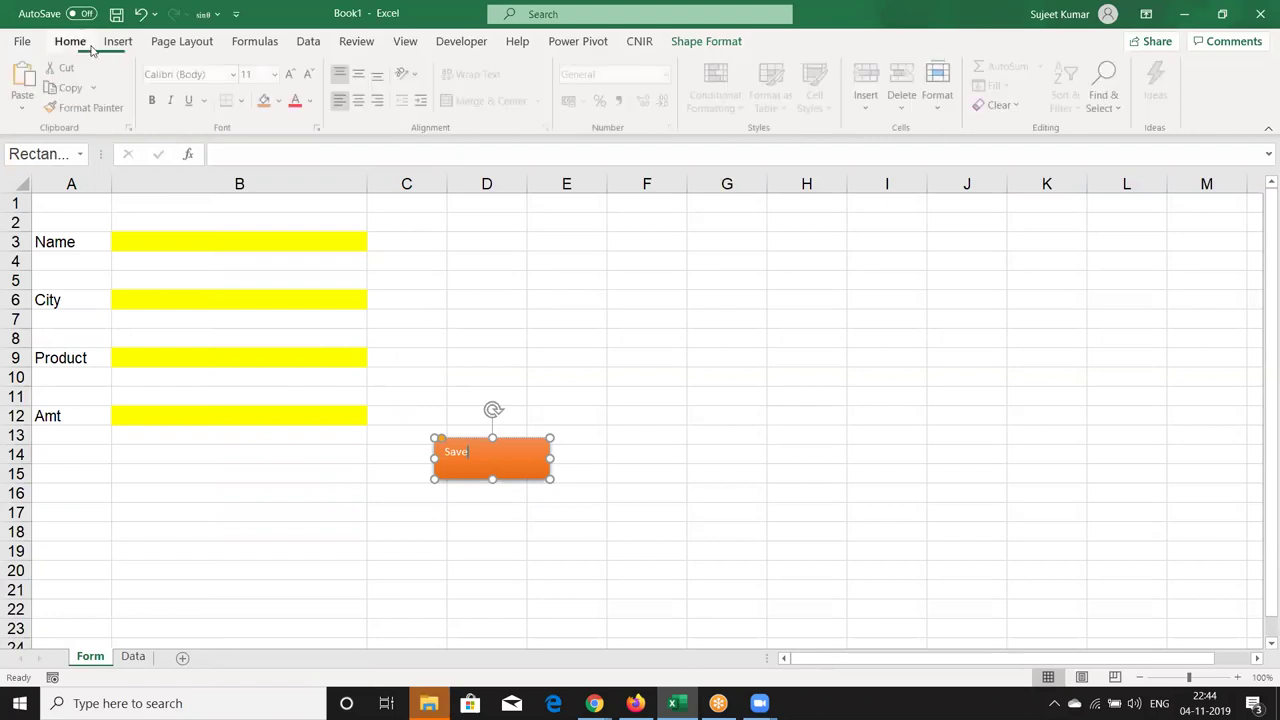
{"action": "left_click", "coordinate": [360, 101]}
{"action": "left_click", "coordinate": [360, 74]}
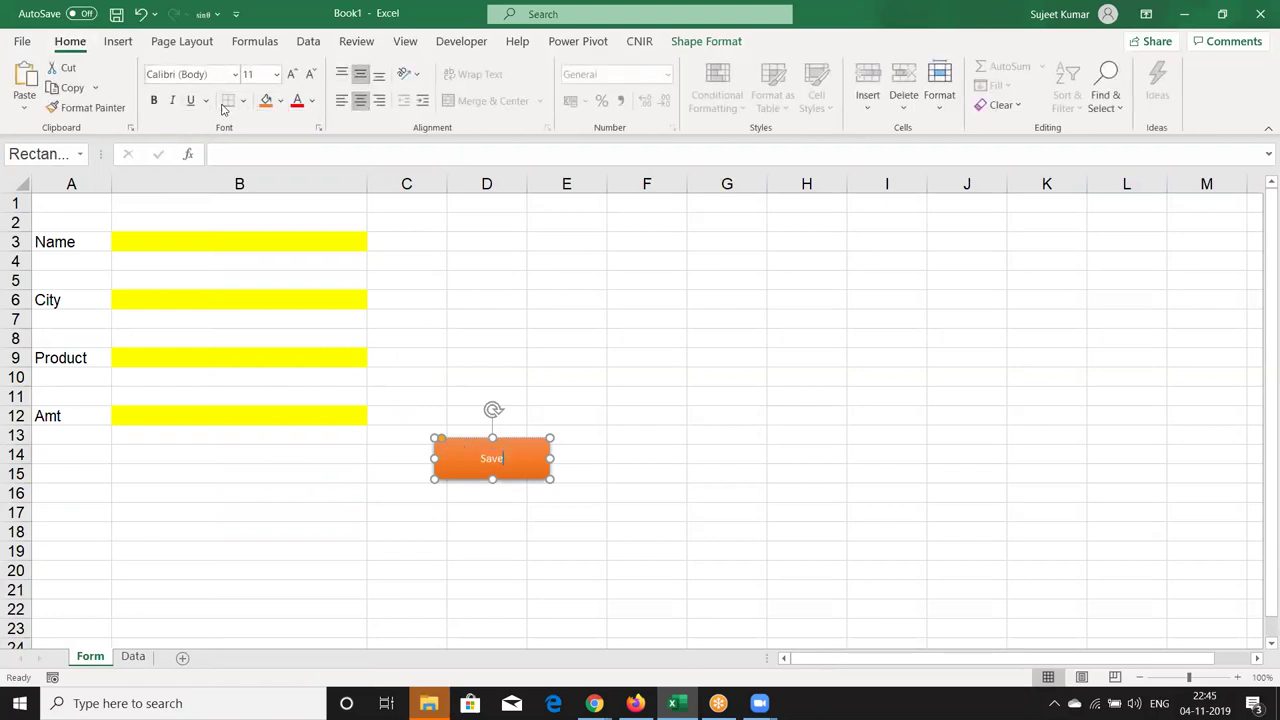
Make the Save caption bold, underlined and two font sizes larger
{"action": "left_click", "coordinate": [156, 101]}
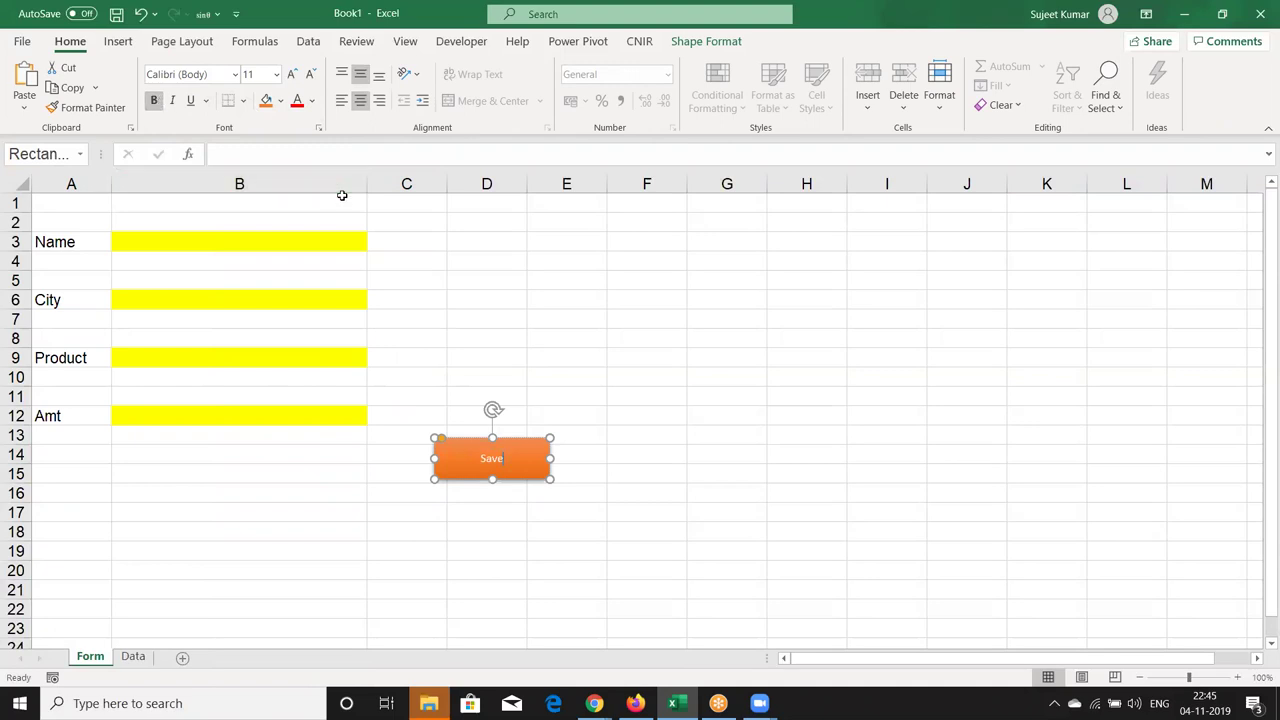
{"action": "left_click", "coordinate": [190, 101]}
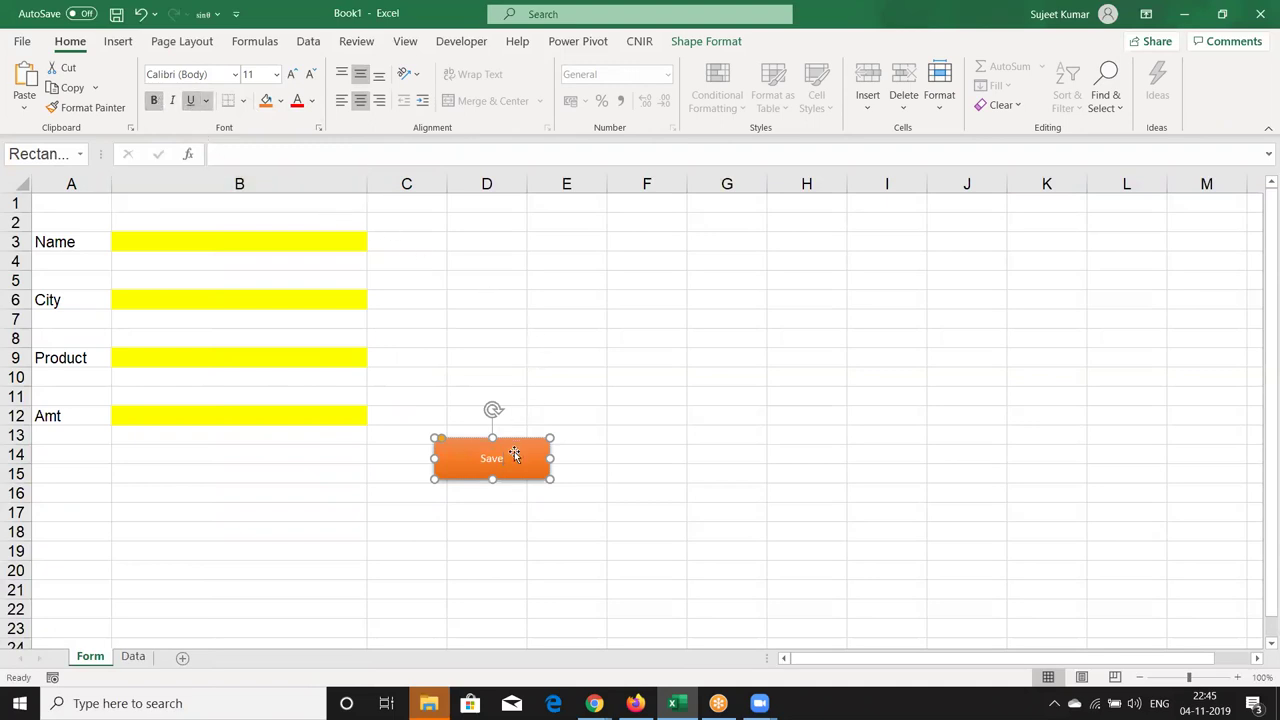
{"action": "left_click", "coordinate": [505, 438]}
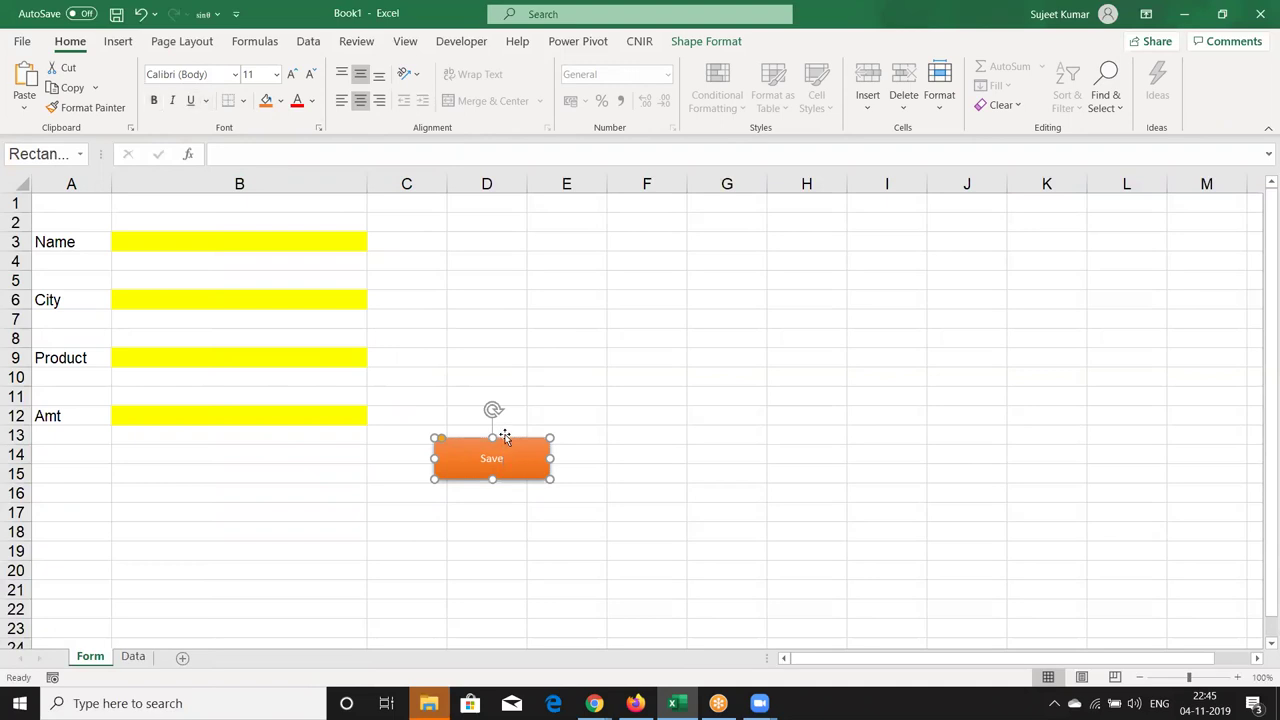
{"action": "left_click", "coordinate": [155, 101]}
{"action": "left_click", "coordinate": [190, 101]}
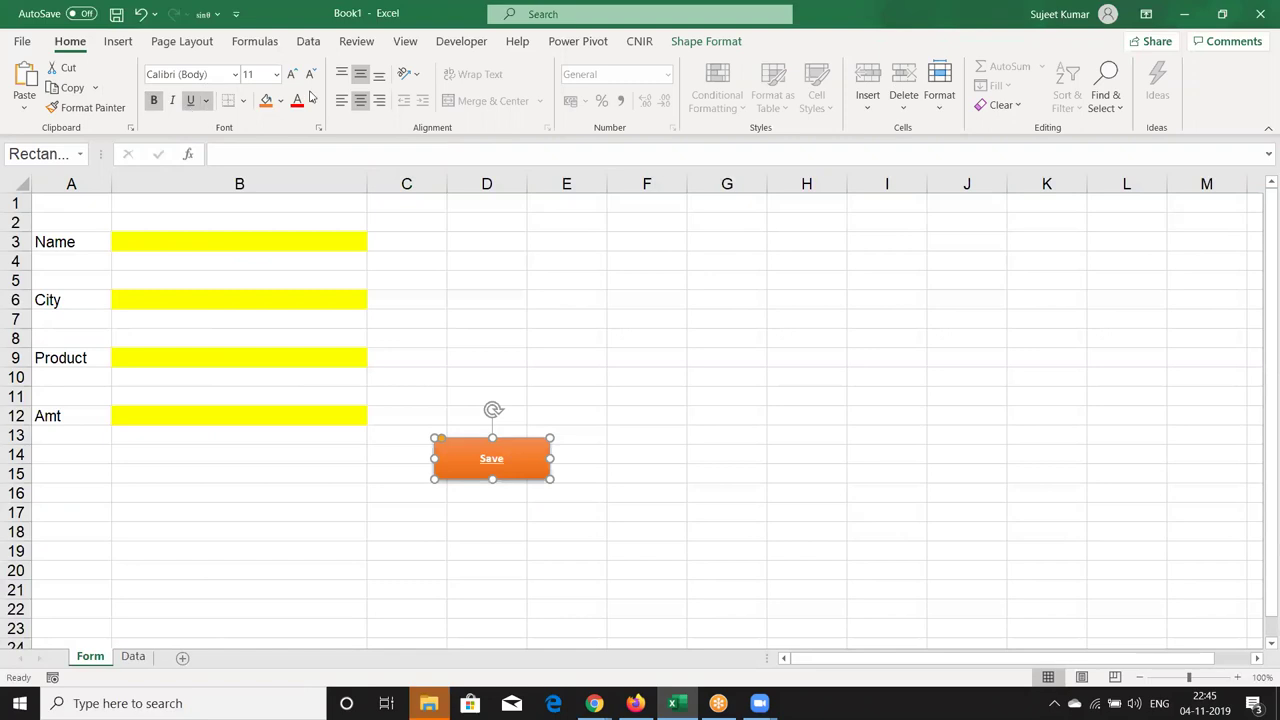
{"action": "left_click", "coordinate": [291, 75]}
{"action": "left_click", "coordinate": [291, 75]}
{"action": "left_click", "coordinate": [486, 261]}
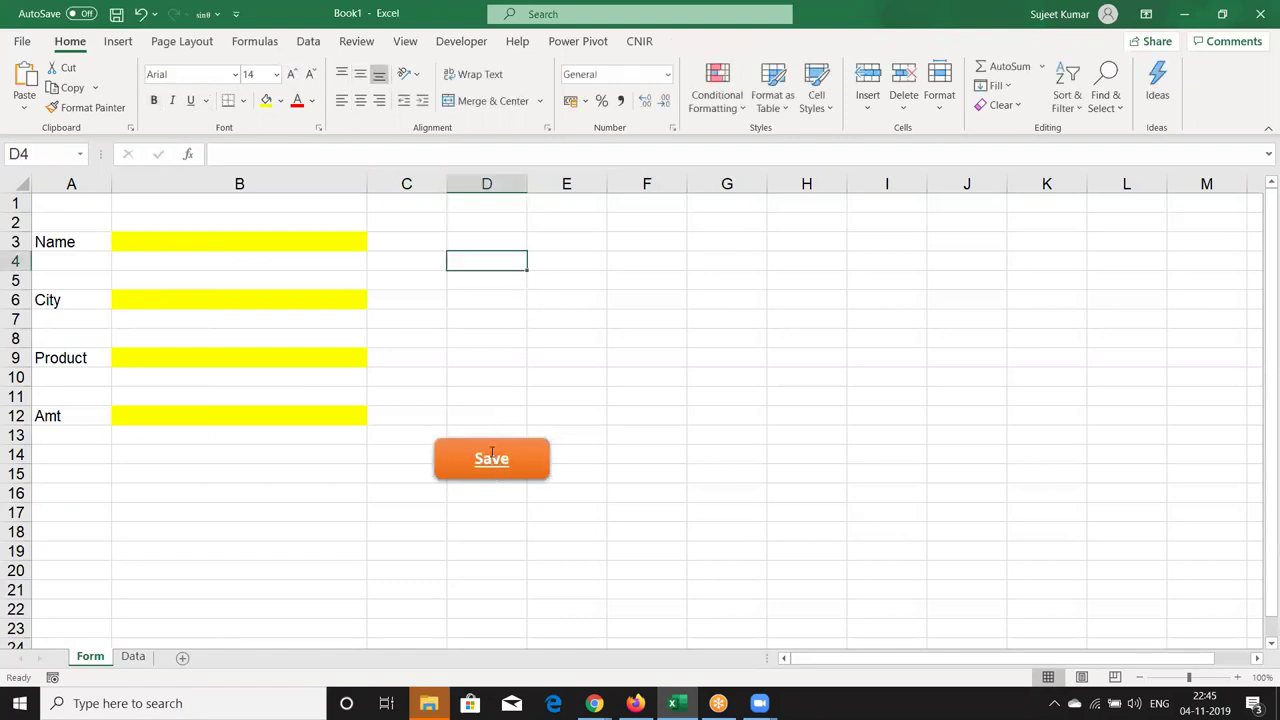
Enter a sample customer's name in the Name cell B3
{"action": "left_click", "coordinate": [176, 243]}
{"action": "left_click", "coordinate": [178, 280]}
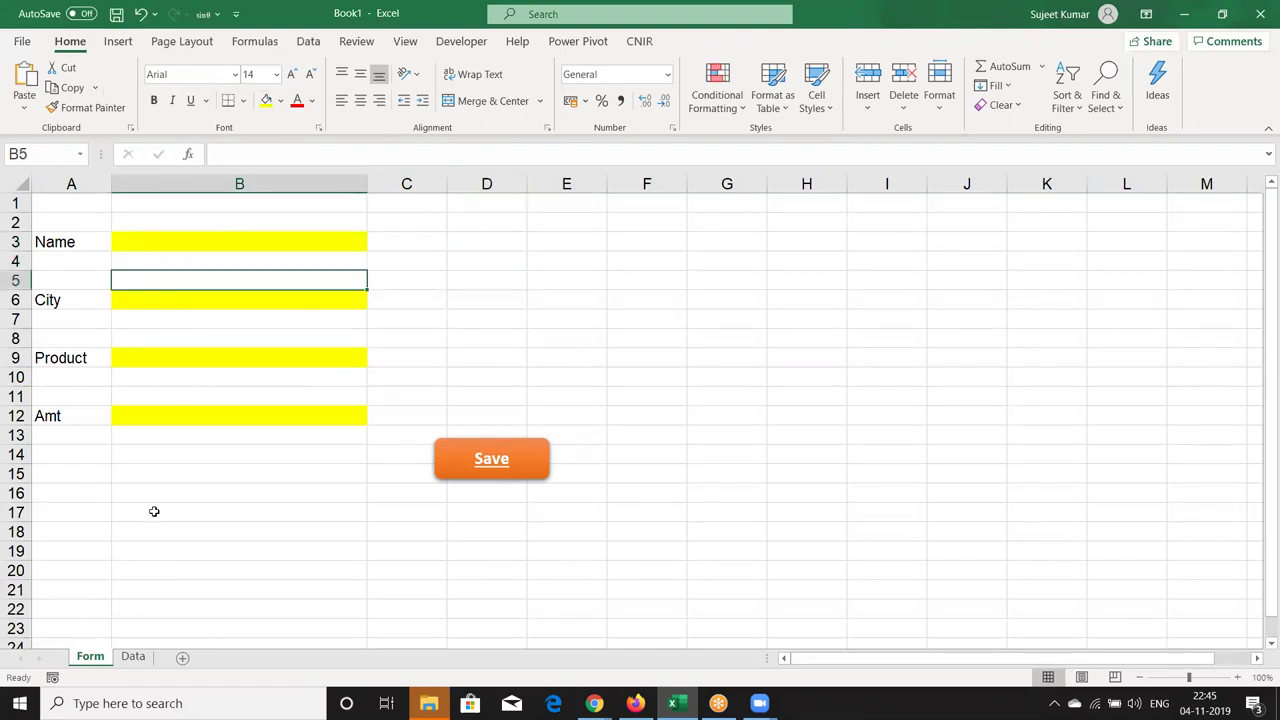
{"action": "left_click", "coordinate": [133, 656]}
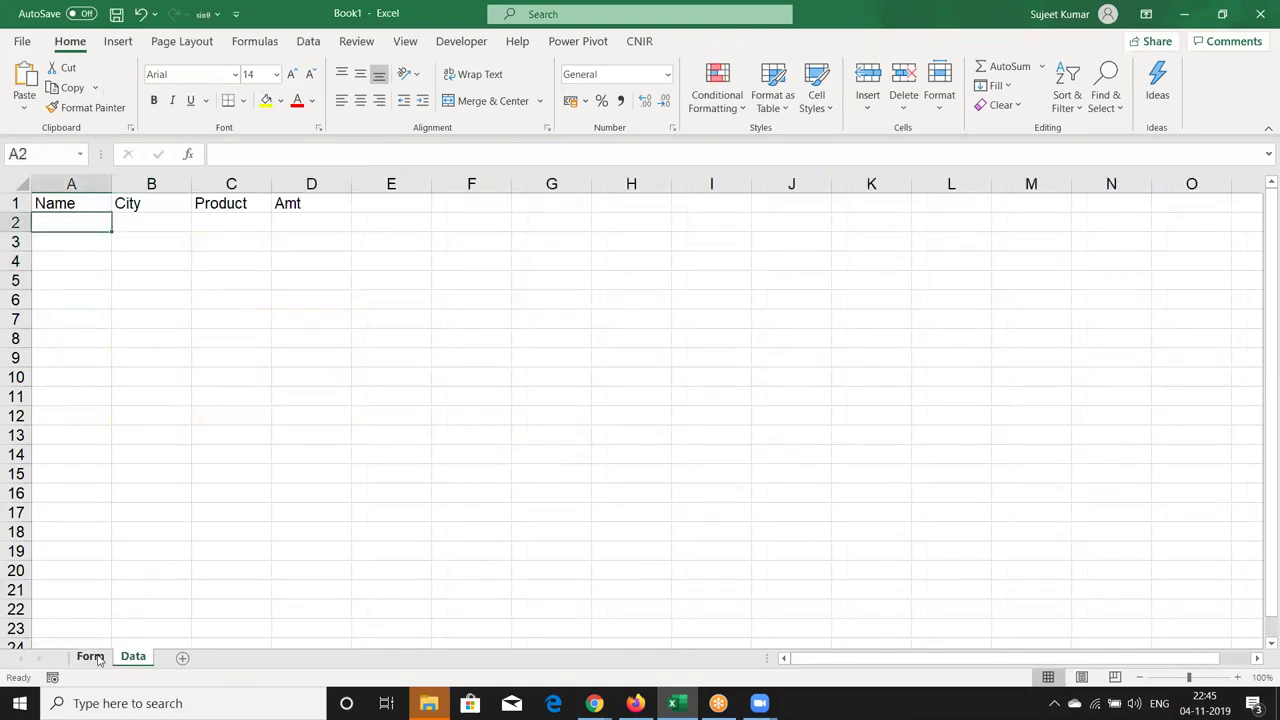
{"action": "left_click", "coordinate": [90, 656]}
{"action": "left_click", "coordinate": [181, 244]}
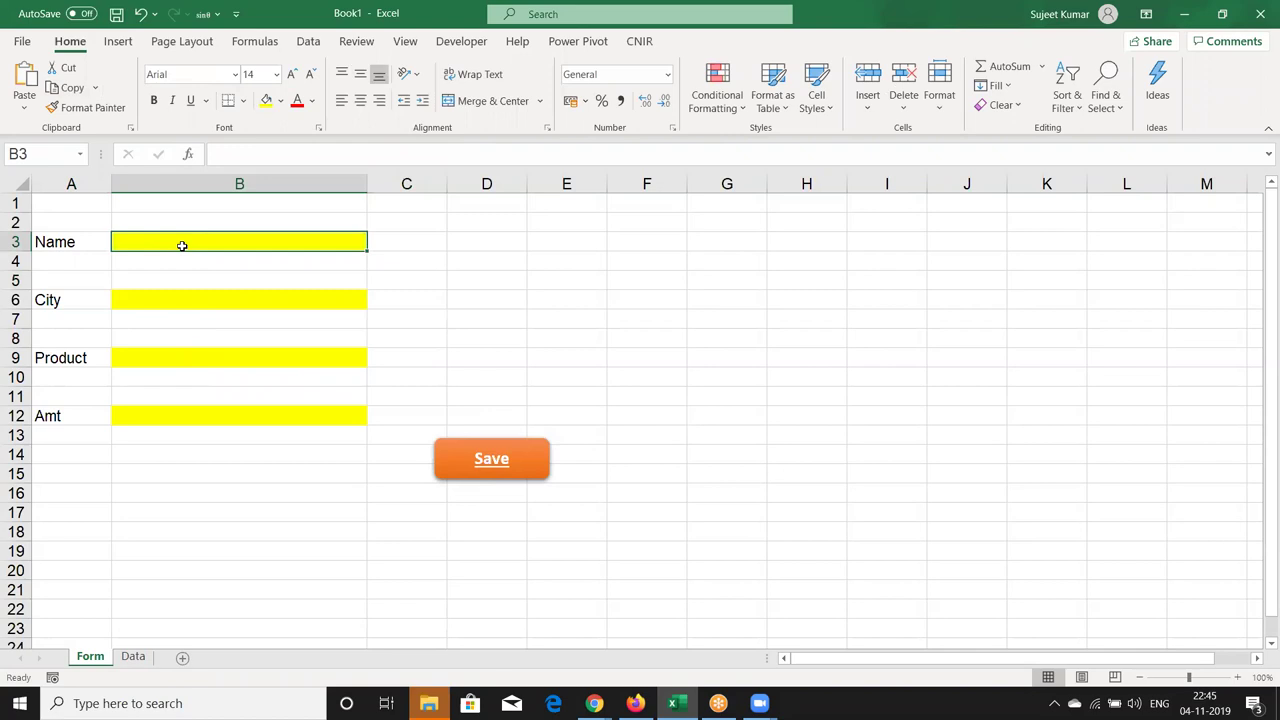
{"action": "type", "text": "Puja"}
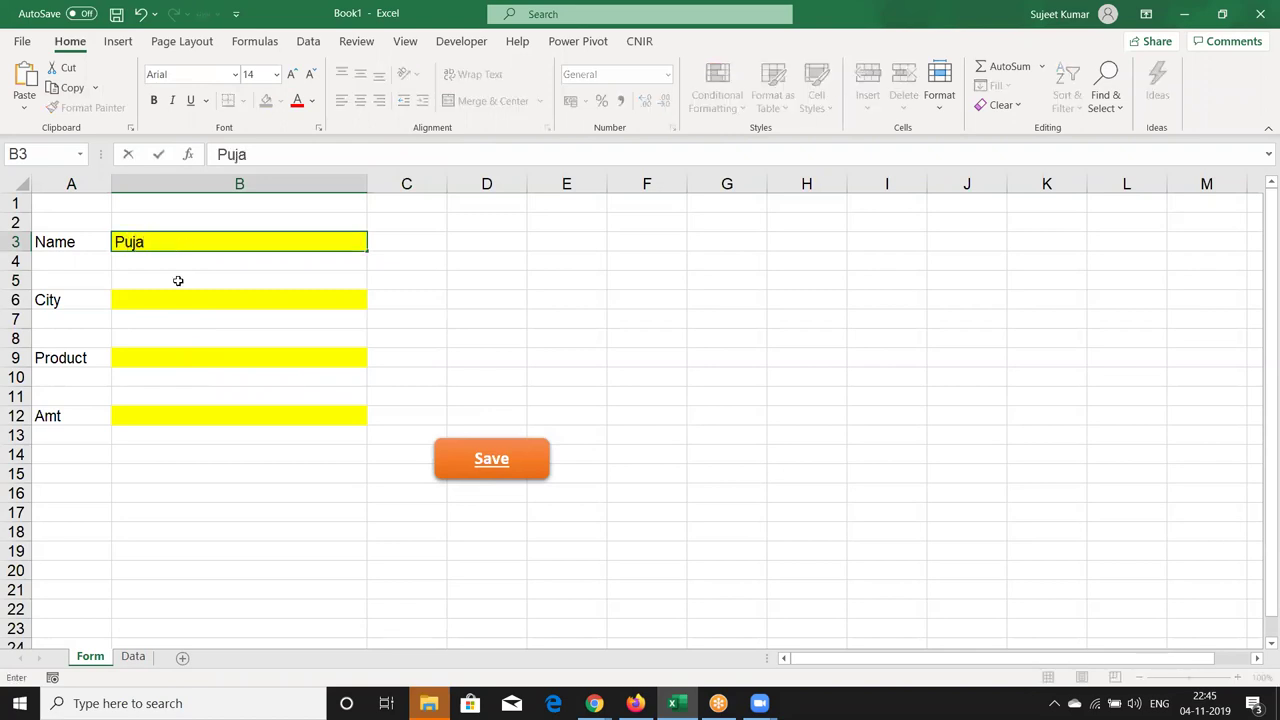
{"action": "key", "text": "Return"}
Enter Delhi in B6, DVD in B9 and 1254 in B12
{"action": "left_click", "coordinate": [179, 301]}
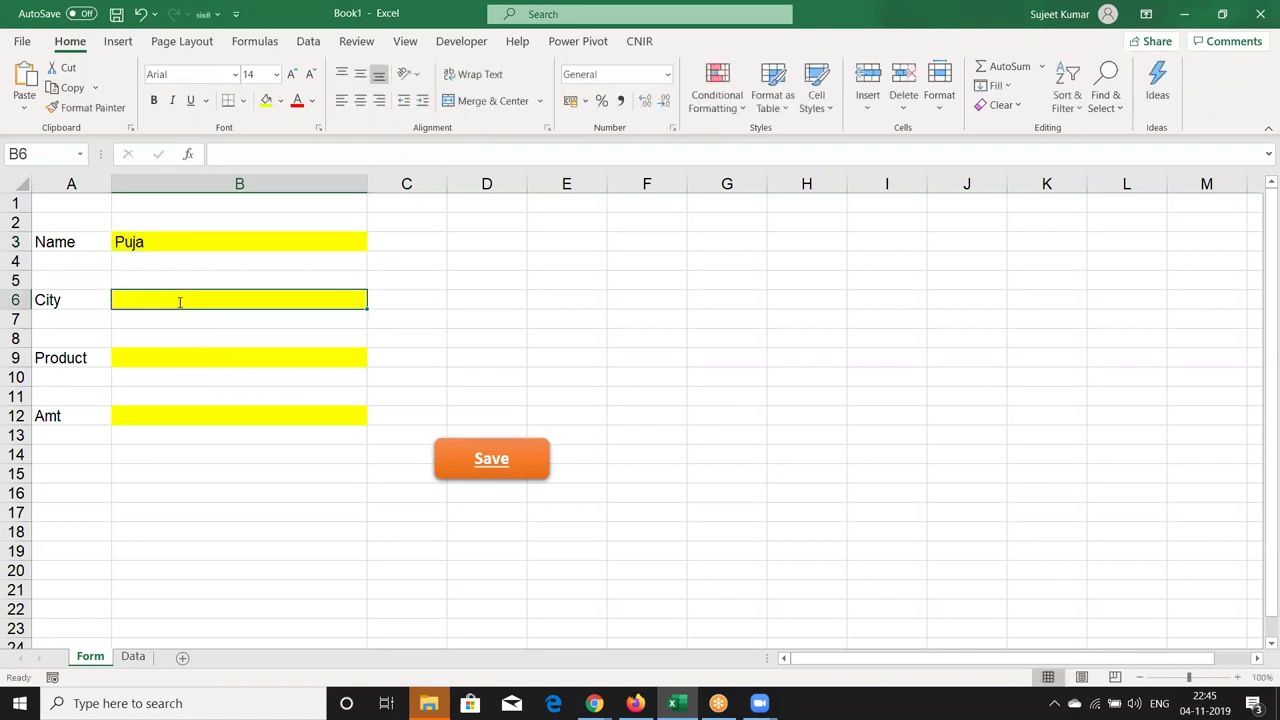
{"action": "type", "text": "Delhi"}
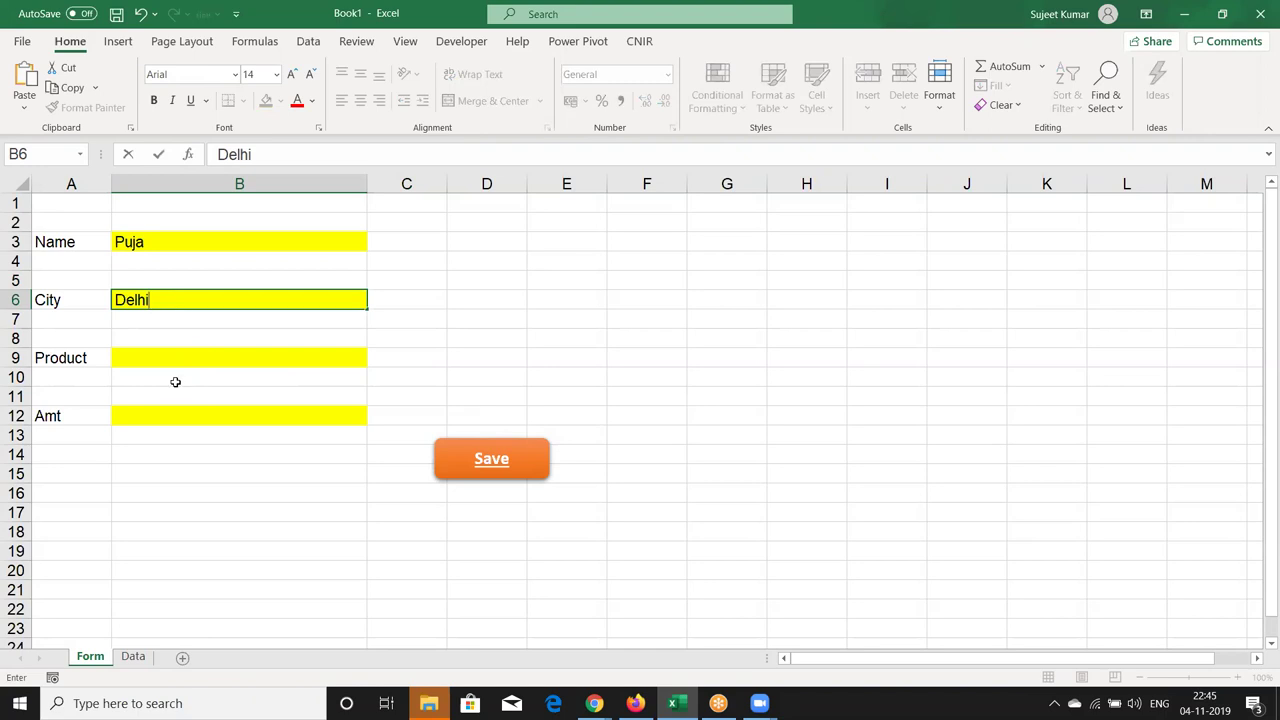
{"action": "left_click", "coordinate": [169, 359]}
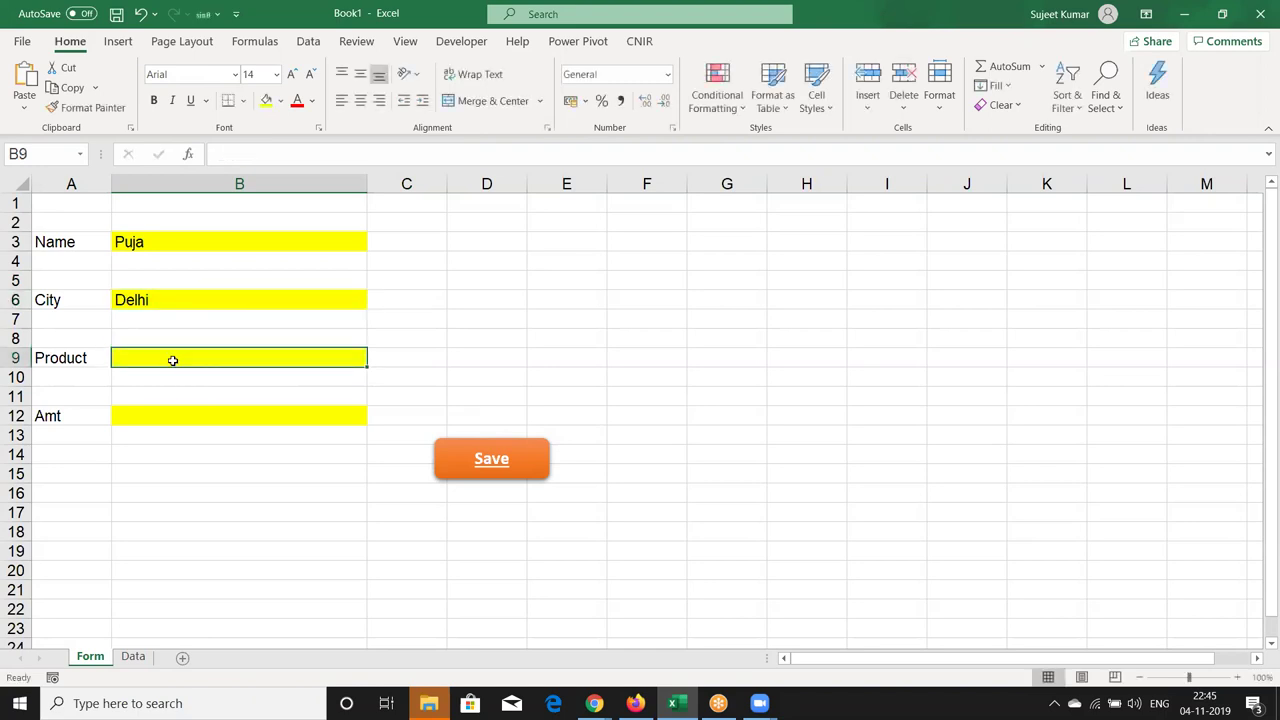
{"action": "type", "text": "DVD"}
{"action": "left_click", "coordinate": [200, 420]}
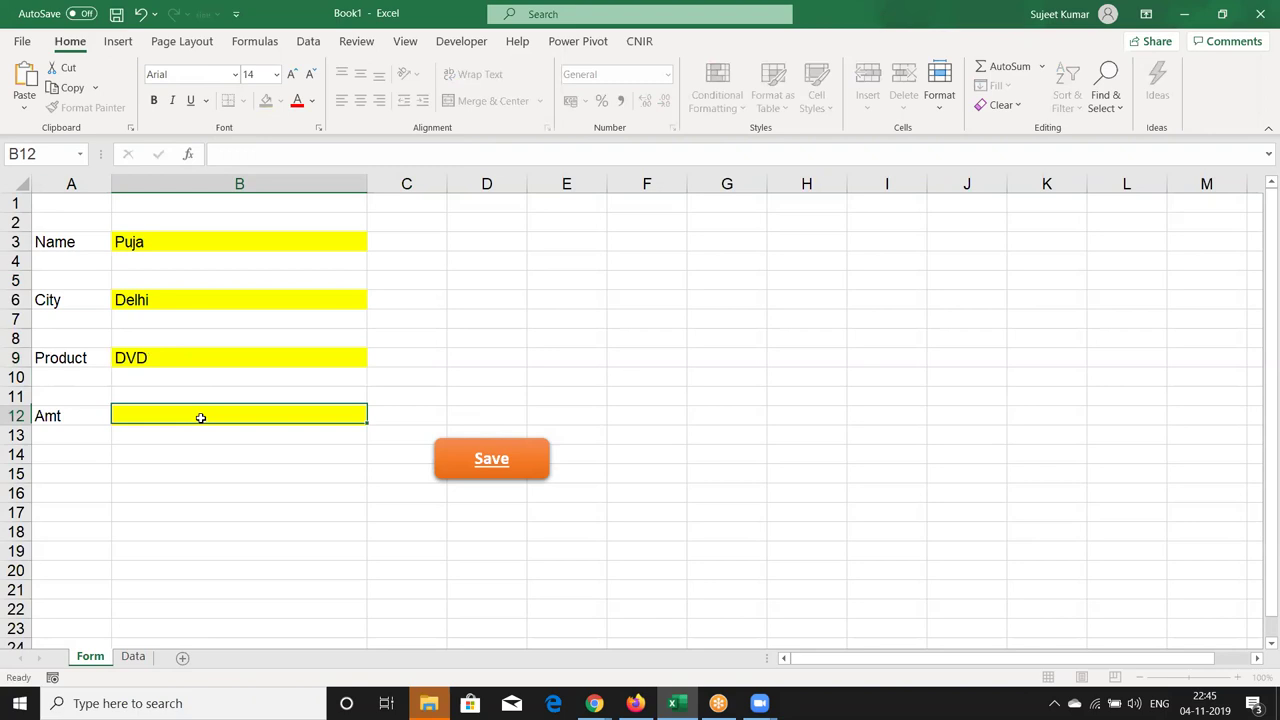
{"action": "type", "text": "1254"}
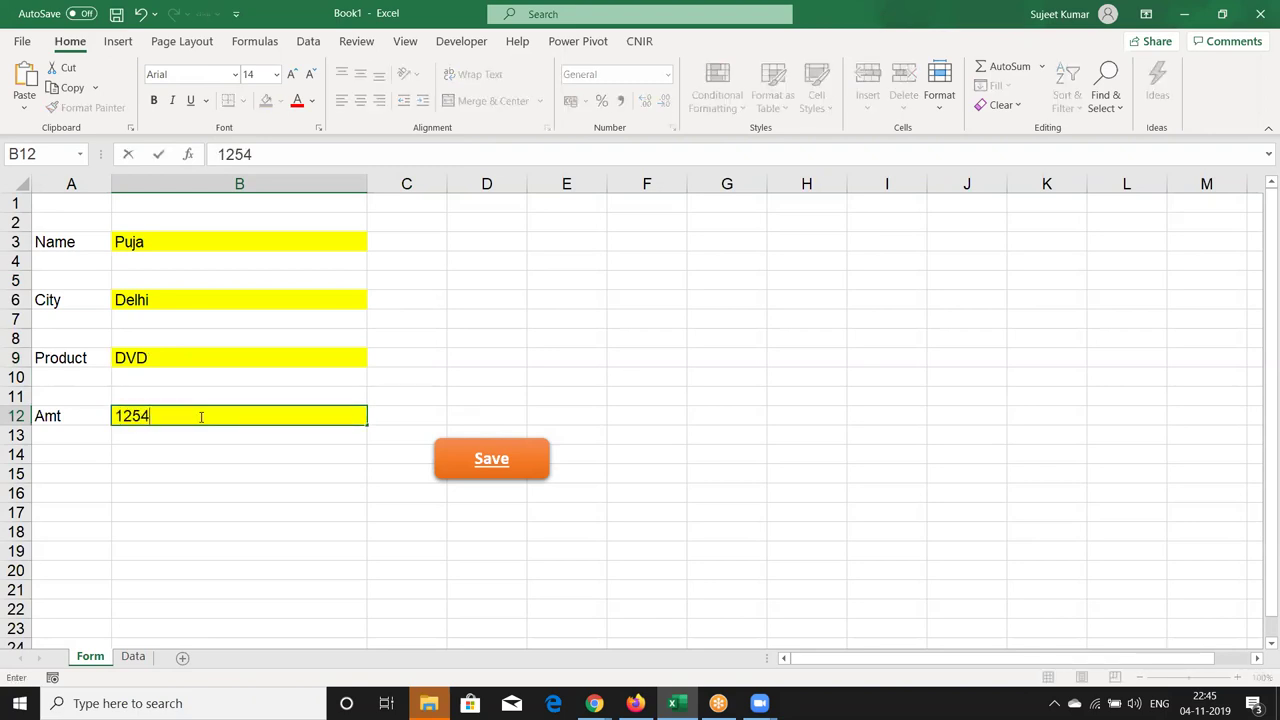
{"action": "left_click", "coordinate": [206, 468]}
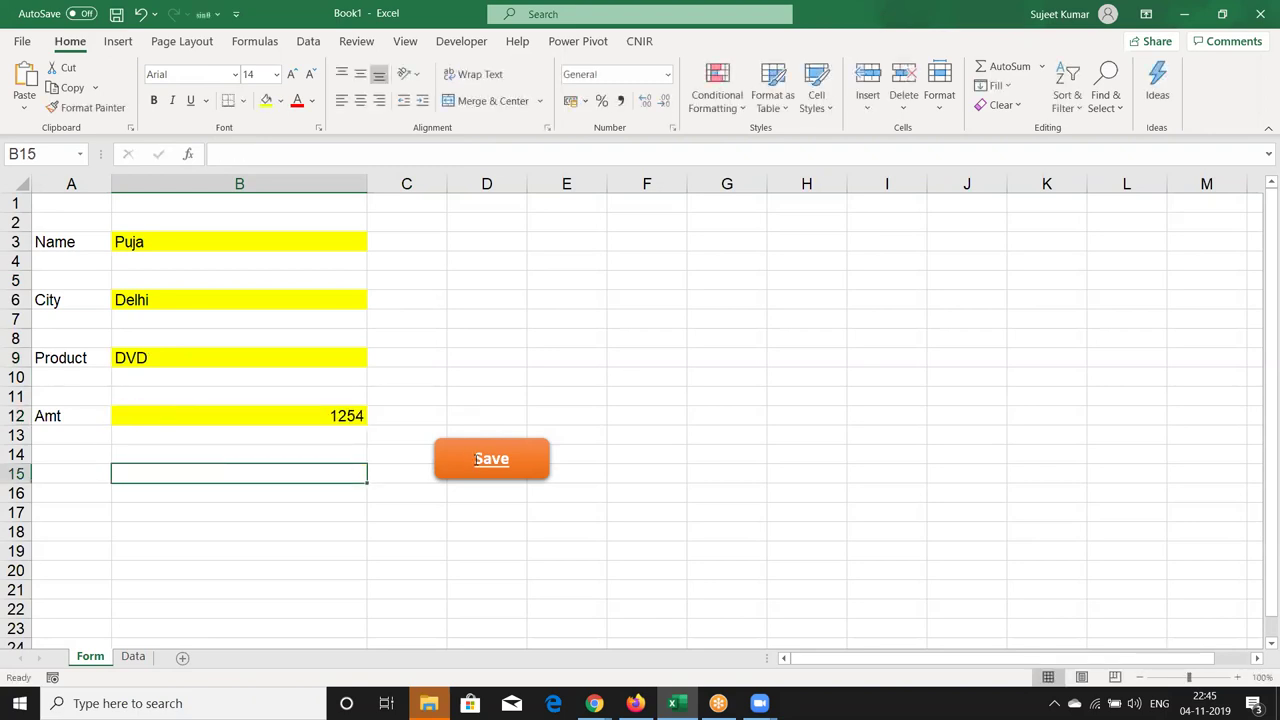
On the Data sheet, type a trial row: a name, Delhi, DVD, 454
{"action": "left_click", "coordinate": [133, 657]}
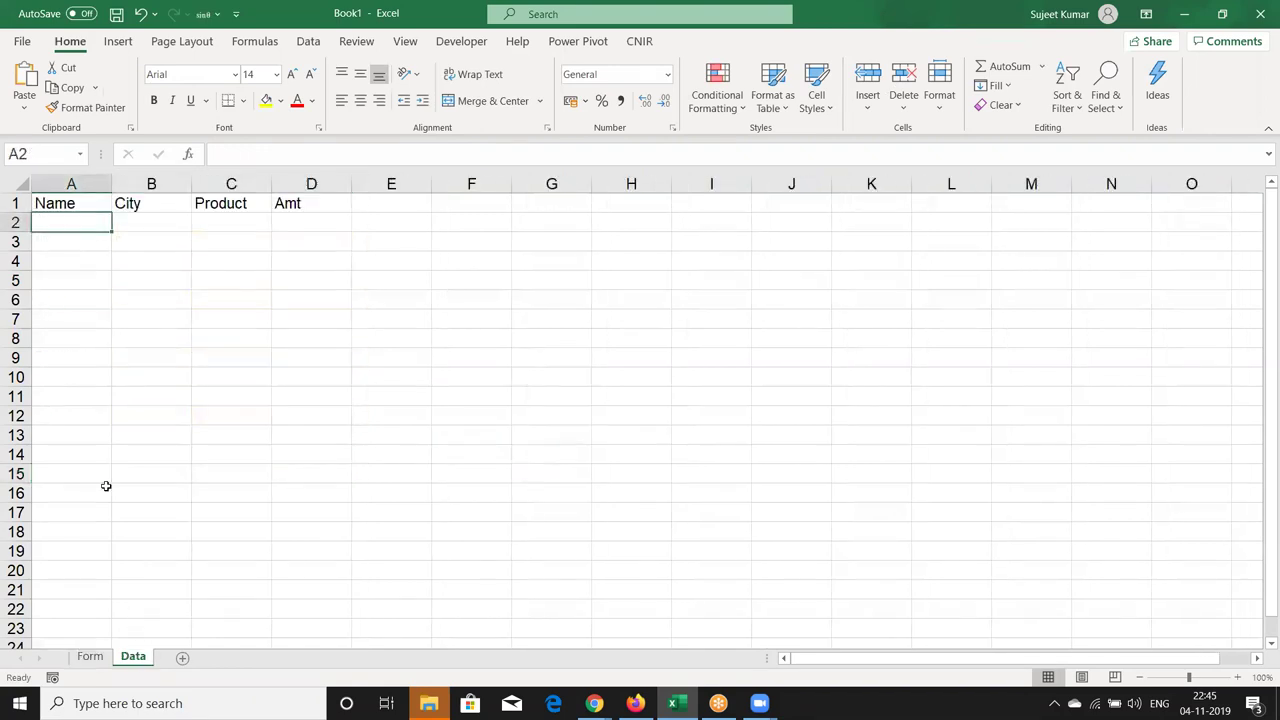
{"action": "type", "text": "Puja"}
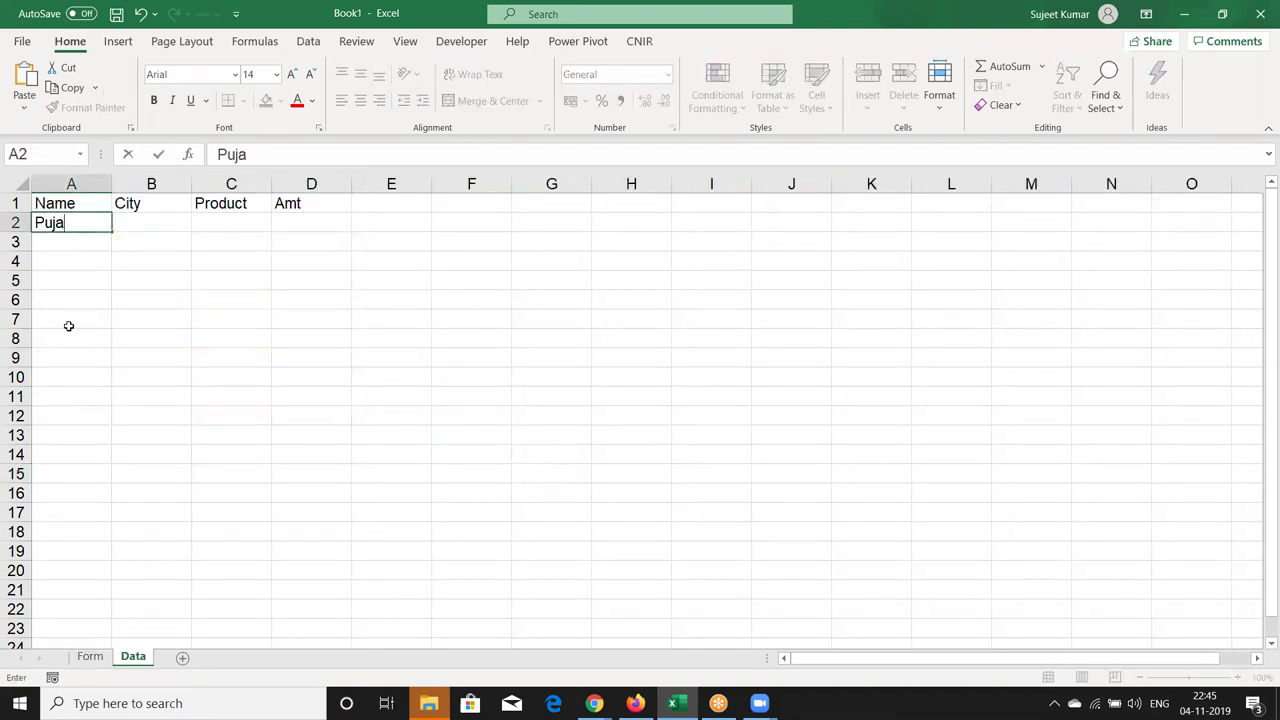
{"action": "key", "text": "Tab"}
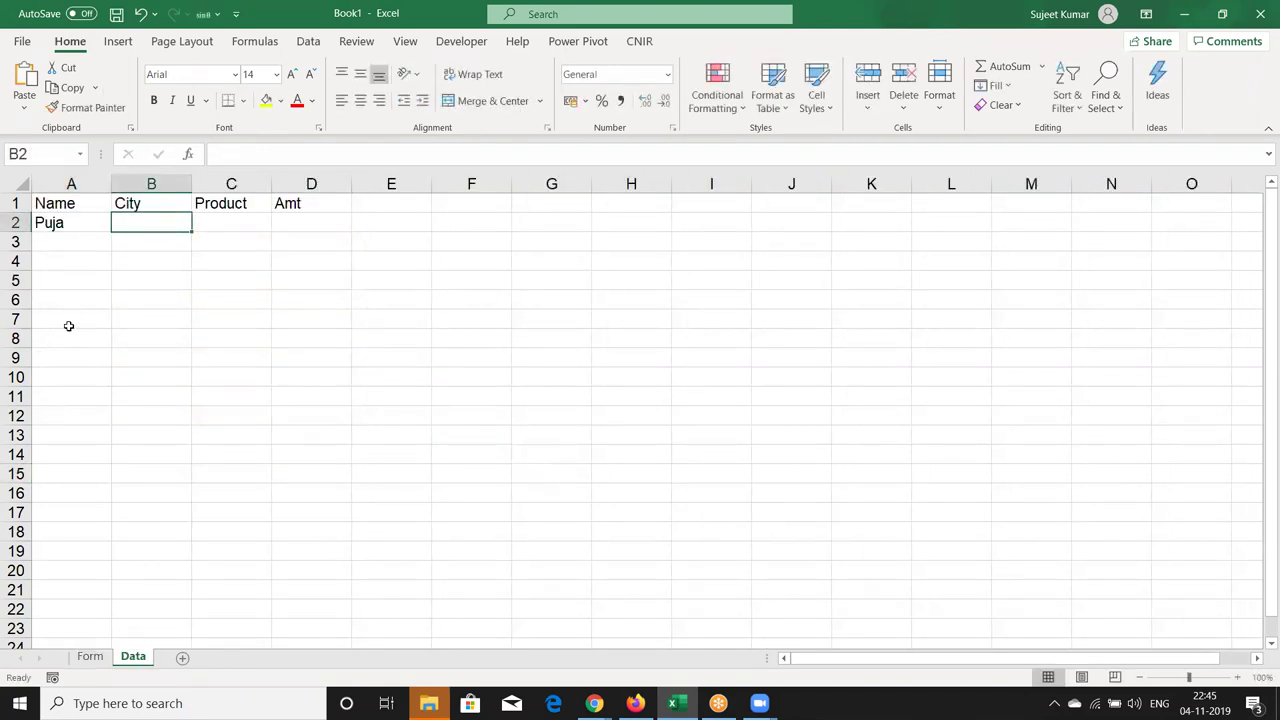
{"action": "type", "text": "Delhi"}
{"action": "key", "text": "Tab"}
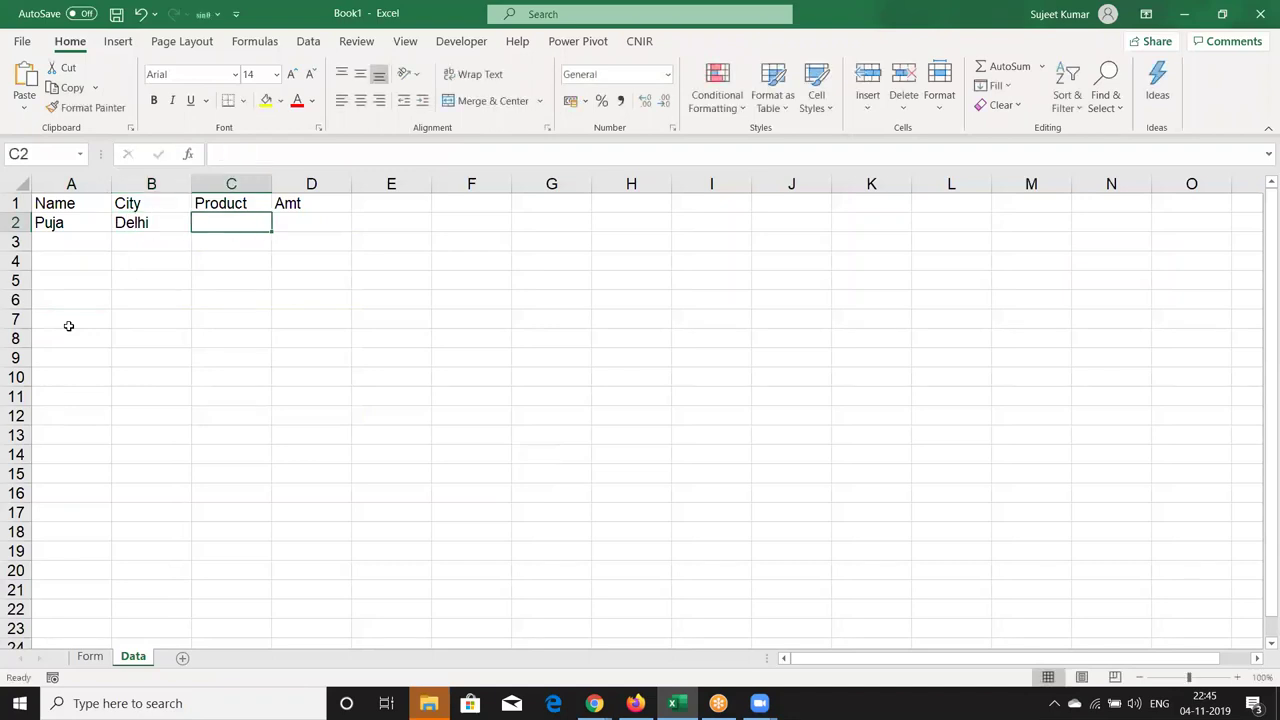
{"action": "type", "text": "DVD"}
{"action": "key", "text": "Tab"}
{"action": "type", "text": "454"}
{"action": "left_click", "coordinate": [16, 435]}
Add a second trial name in cell A3 of the Data sheet
{"action": "left_click", "coordinate": [88, 657]}
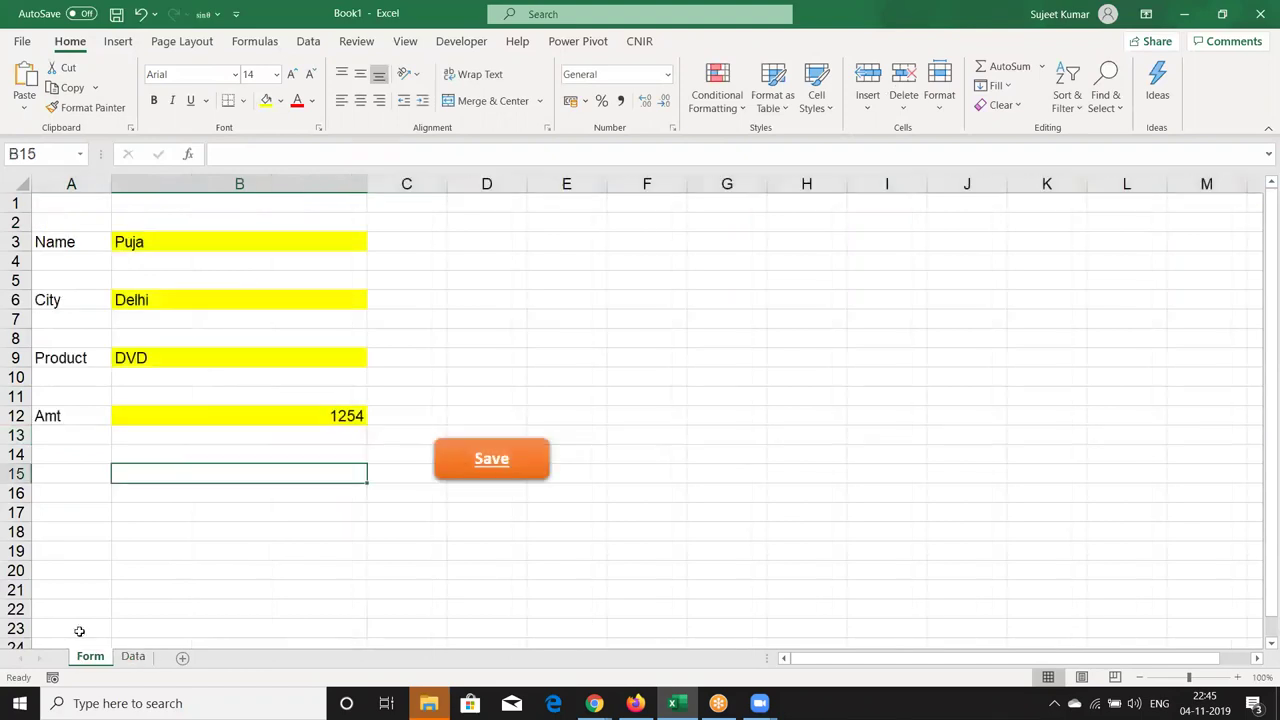
{"action": "left_click", "coordinate": [133, 657]}
{"action": "left_click", "coordinate": [37, 237]}
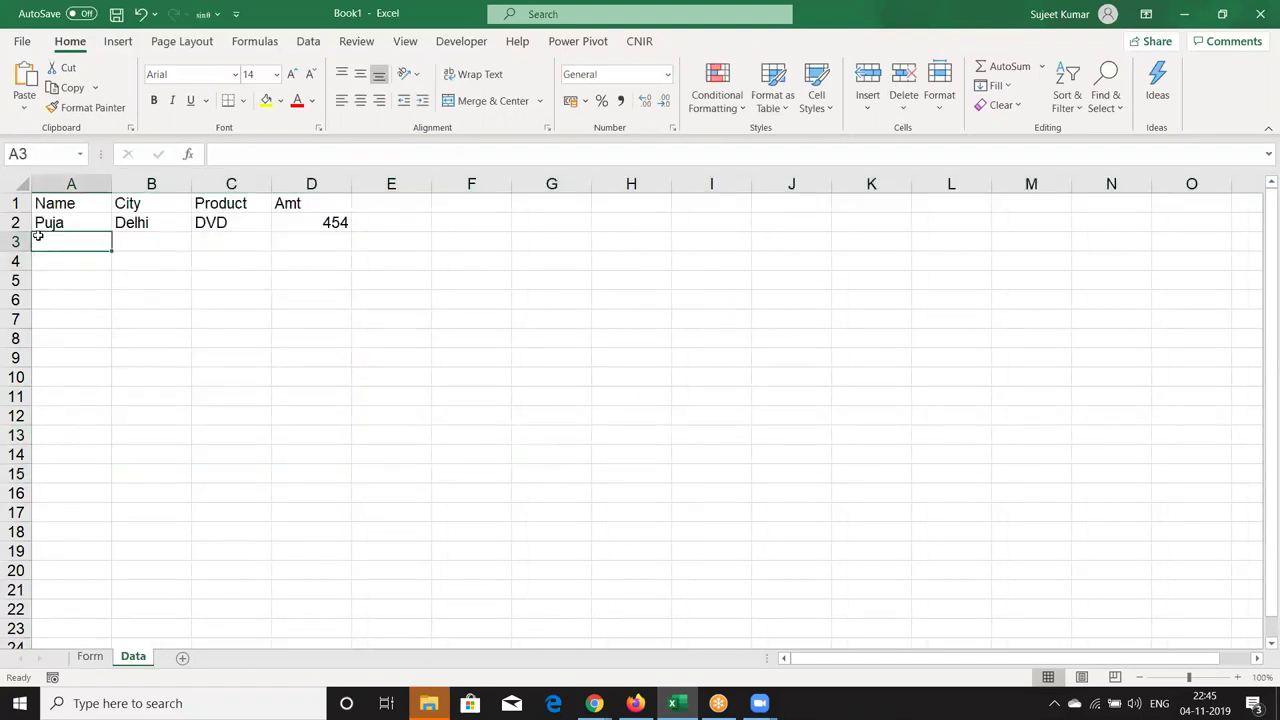
{"action": "type", "text": "Puja"}
{"action": "key", "text": "Escape"}
{"action": "type", "text": "Mao"}
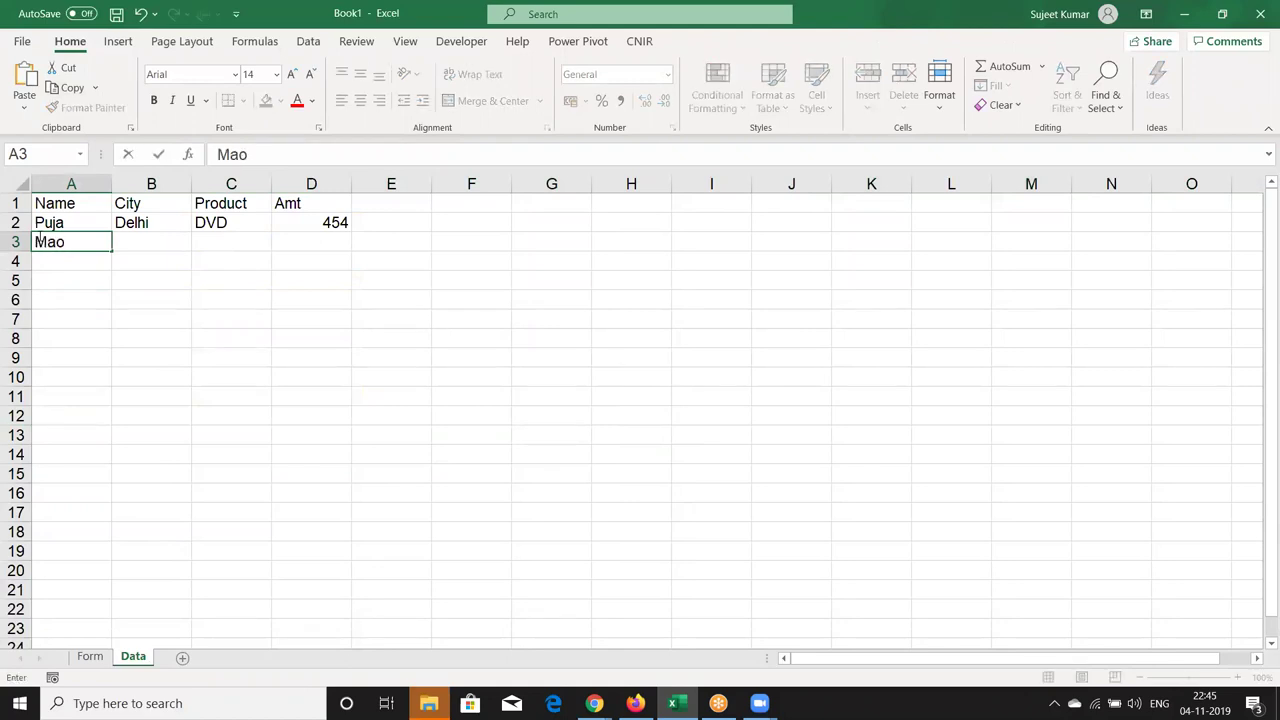
{"action": "key", "text": "BackSpace"}
{"action": "type", "text": "noj"}
{"action": "key", "text": "Return"}
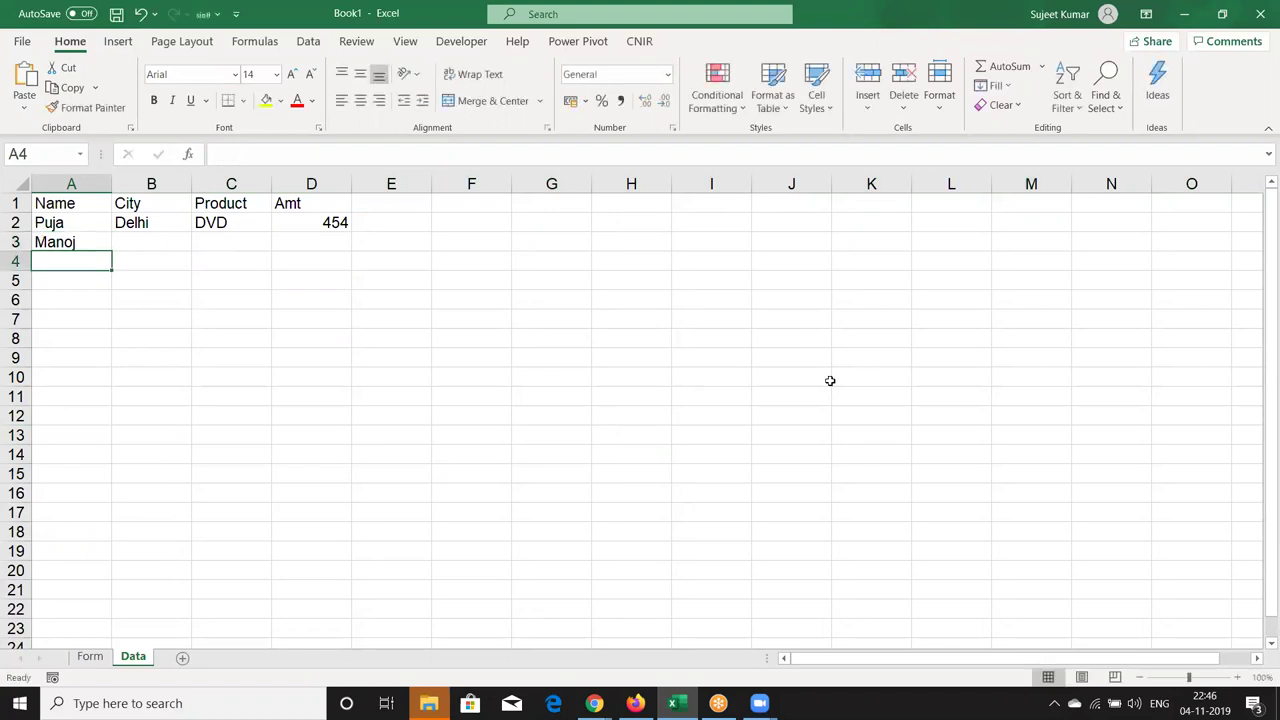
Delete the trial entries in rows 2–3, leaving only the headers
{"action": "left_click", "coordinate": [57, 241]}
{"action": "left_click_drag", "start_coordinate": [57, 222], "coordinate": [400, 254]}
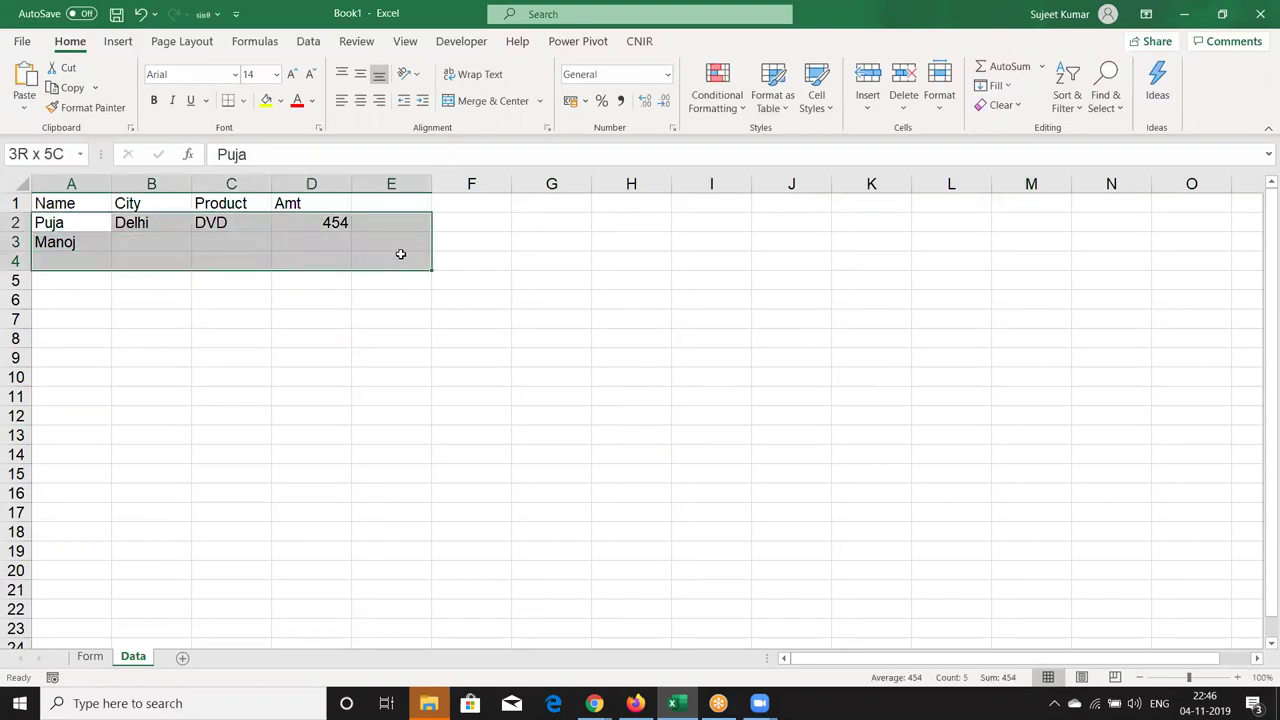
{"action": "left_click_drag", "start_coordinate": [400, 254], "coordinate": [329, 249]}
{"action": "key", "text": "Delete"}
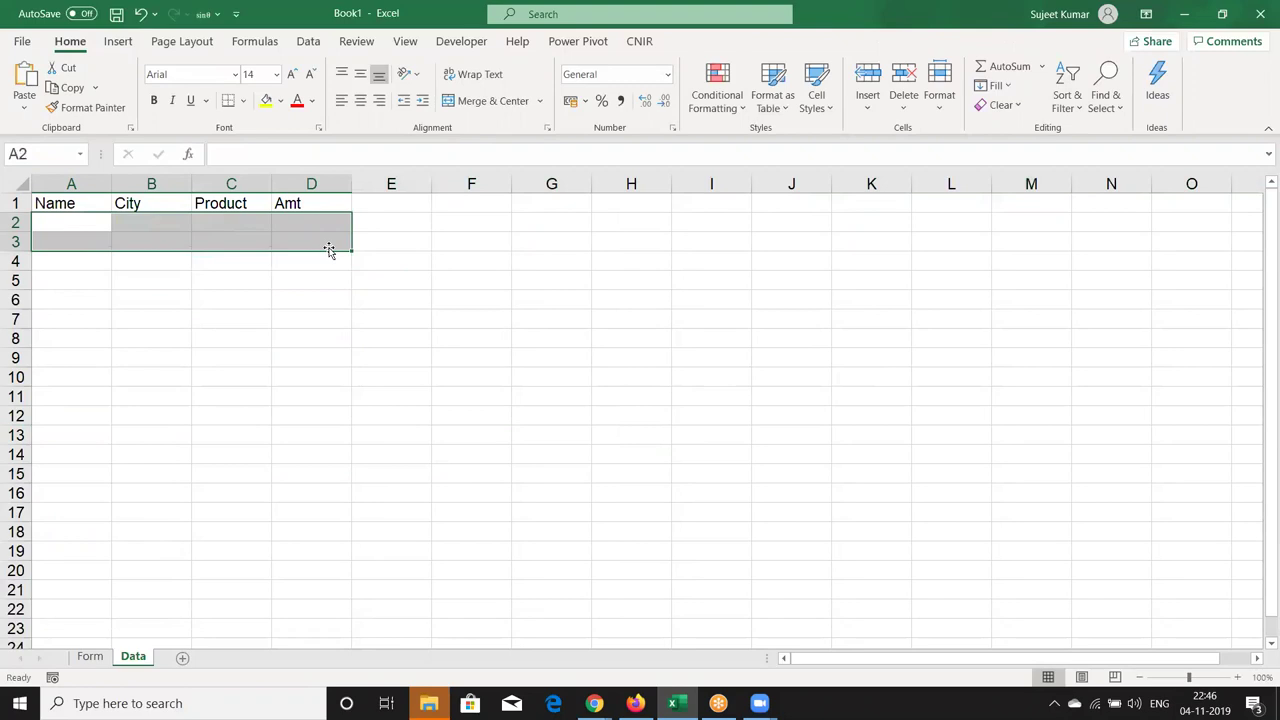
{"action": "left_click", "coordinate": [89, 656]}
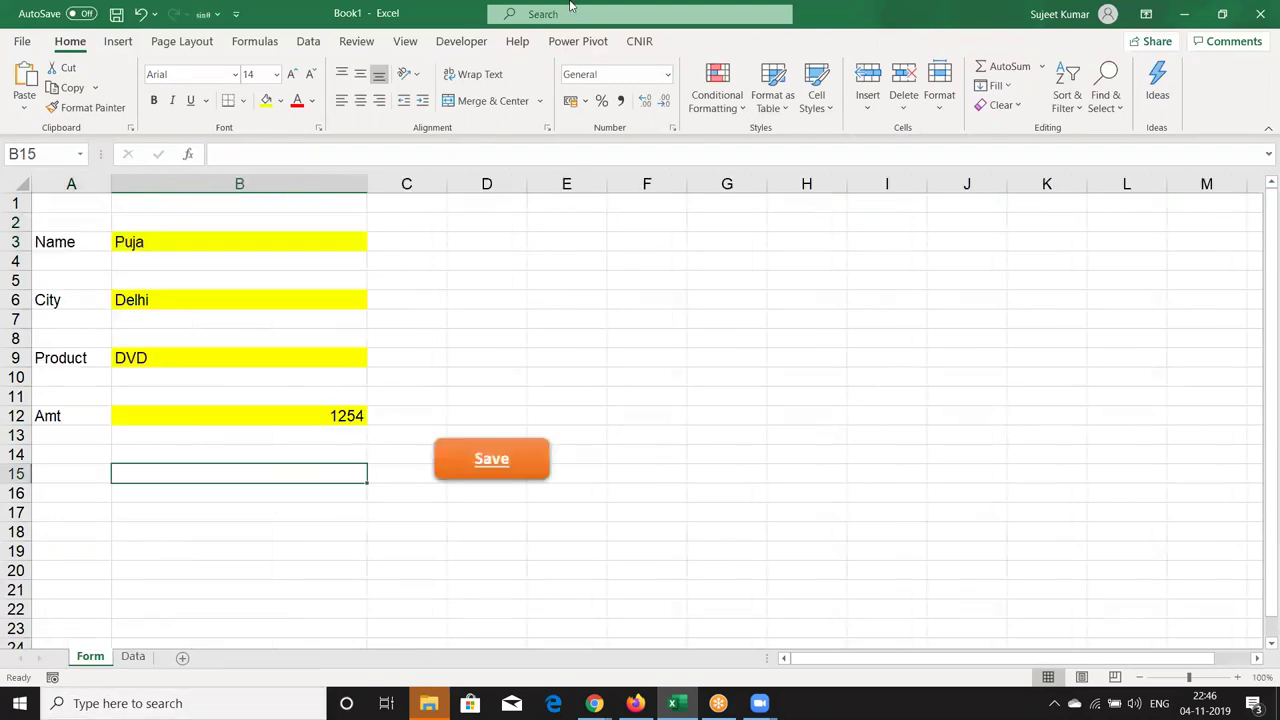
Open the Visual Basic editor from Developer and insert a new module
{"action": "left_click", "coordinate": [462, 41]}
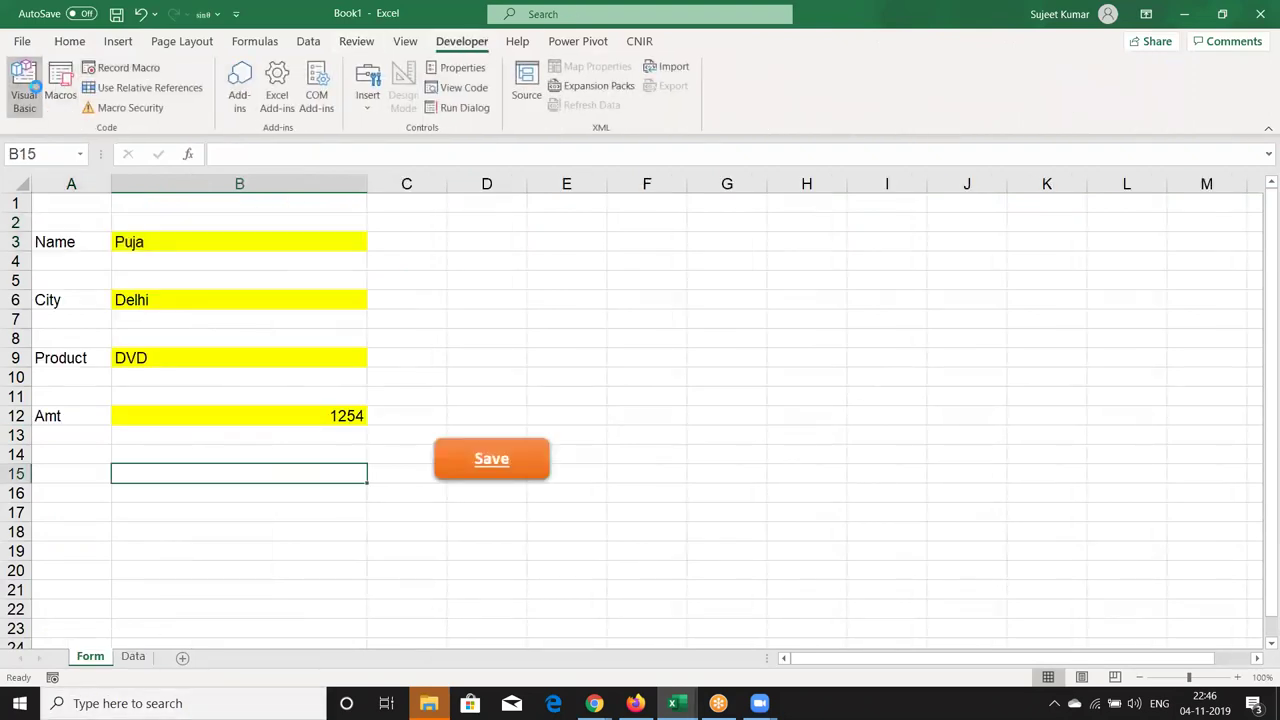
{"action": "left_click", "coordinate": [25, 85]}
{"action": "left_click", "coordinate": [110, 29]}
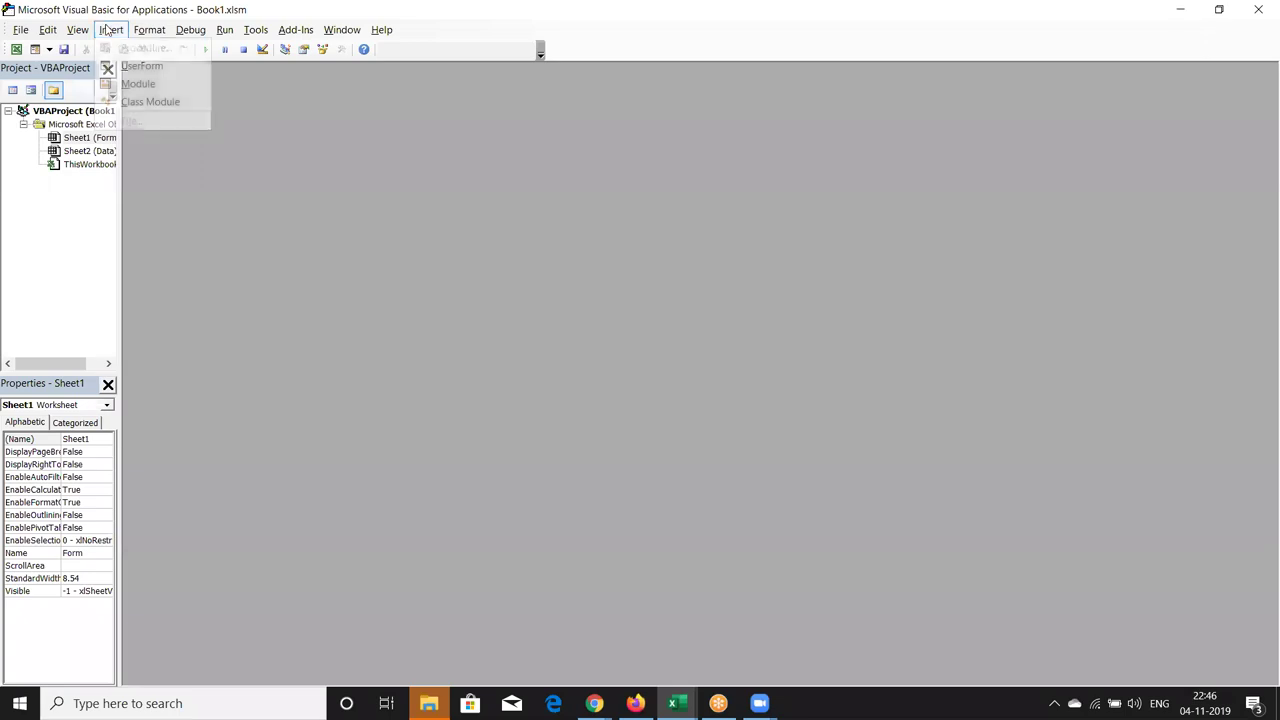
{"action": "left_click", "coordinate": [130, 84]}
Create an empty Sub rr procedure in Module1
{"action": "type", "text": "sub rr"}
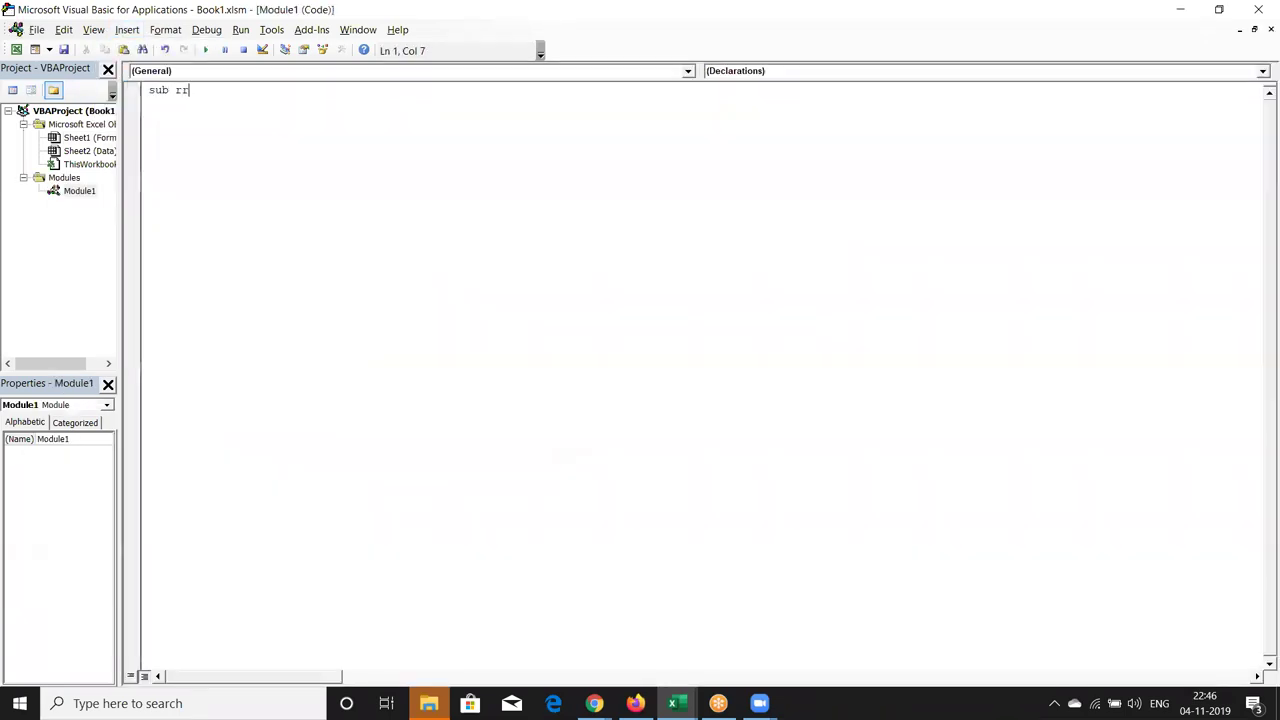
{"action": "key", "text": "Return"}
{"action": "key", "text": "Return"}
{"action": "key", "text": "Return"}
{"action": "key", "text": "Return"}
{"action": "key", "text": "Return"}
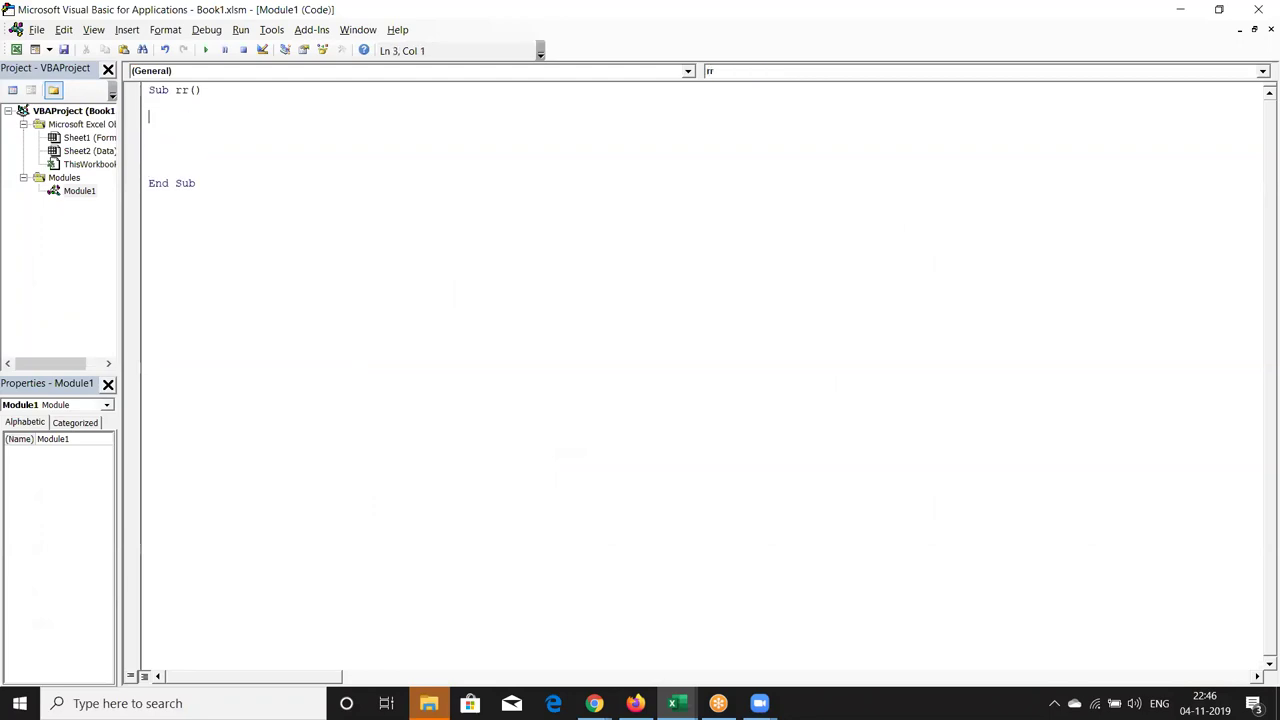
{"action": "type", "text": "fo"}
{"action": "key", "text": "BackSpace"}
{"action": "key", "text": "BackSpace"}
{"action": "key", "text": "alt+F11"}
{"action": "key", "text": "Up"}
{"action": "key", "text": "Up"}
{"action": "key", "text": "Up"}
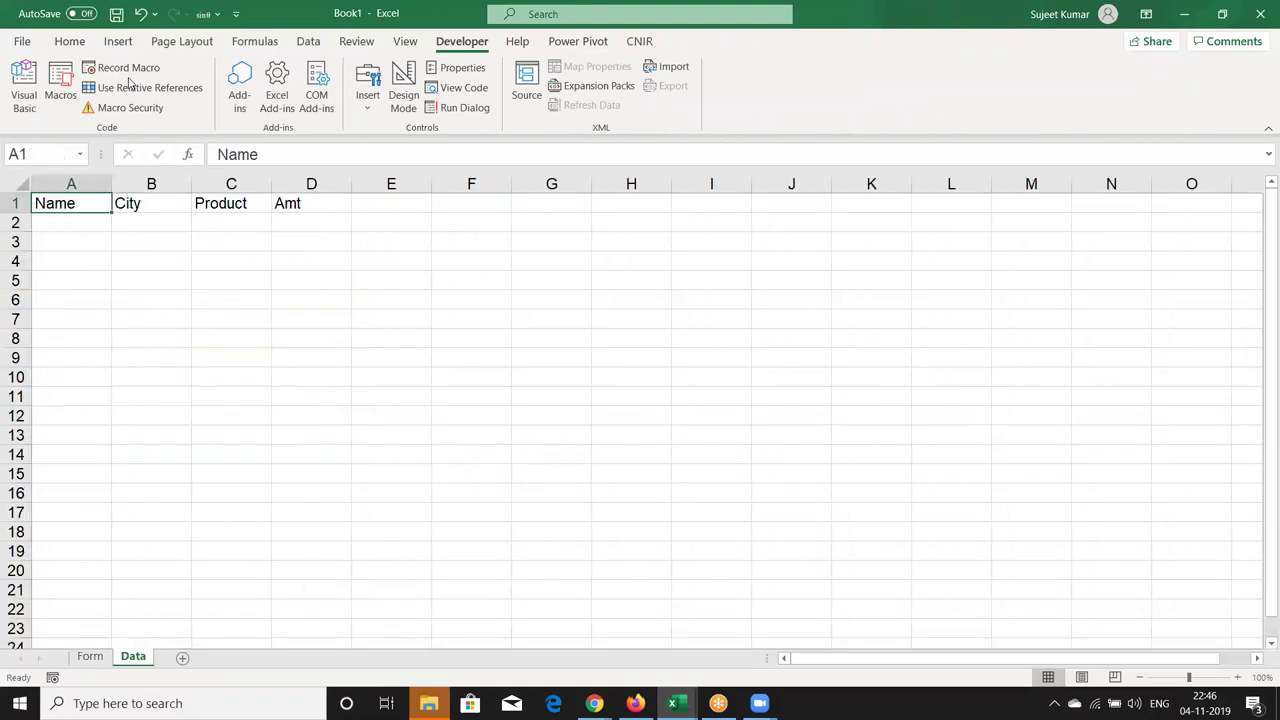
Add Range("A65000").End(xlUp).Offset(1,0) as the next line of rr
{"action": "key", "text": "alt+F11"}
{"action": "type", "text": "sh"}
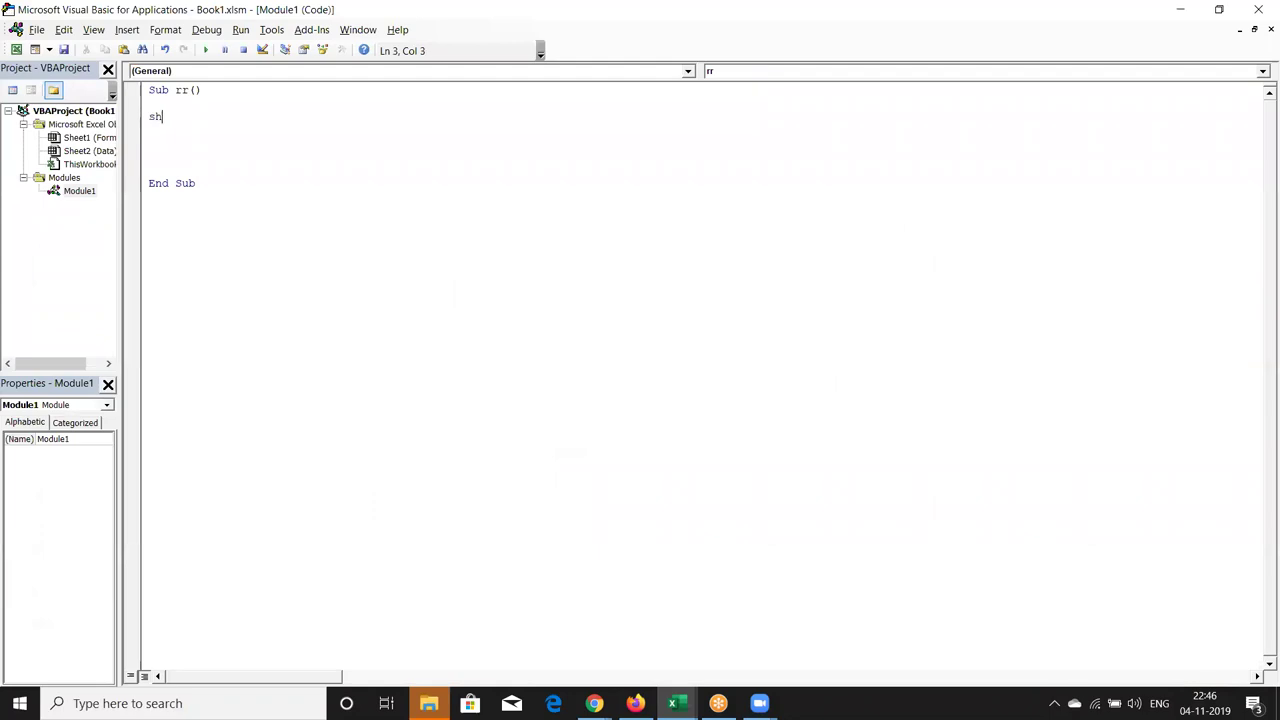
{"action": "key", "text": "BackSpace"}
{"action": "key", "text": "BackSpace"}
{"action": "type", "text": "range"}
{"action": "type", "text": "(\"A65000\""}
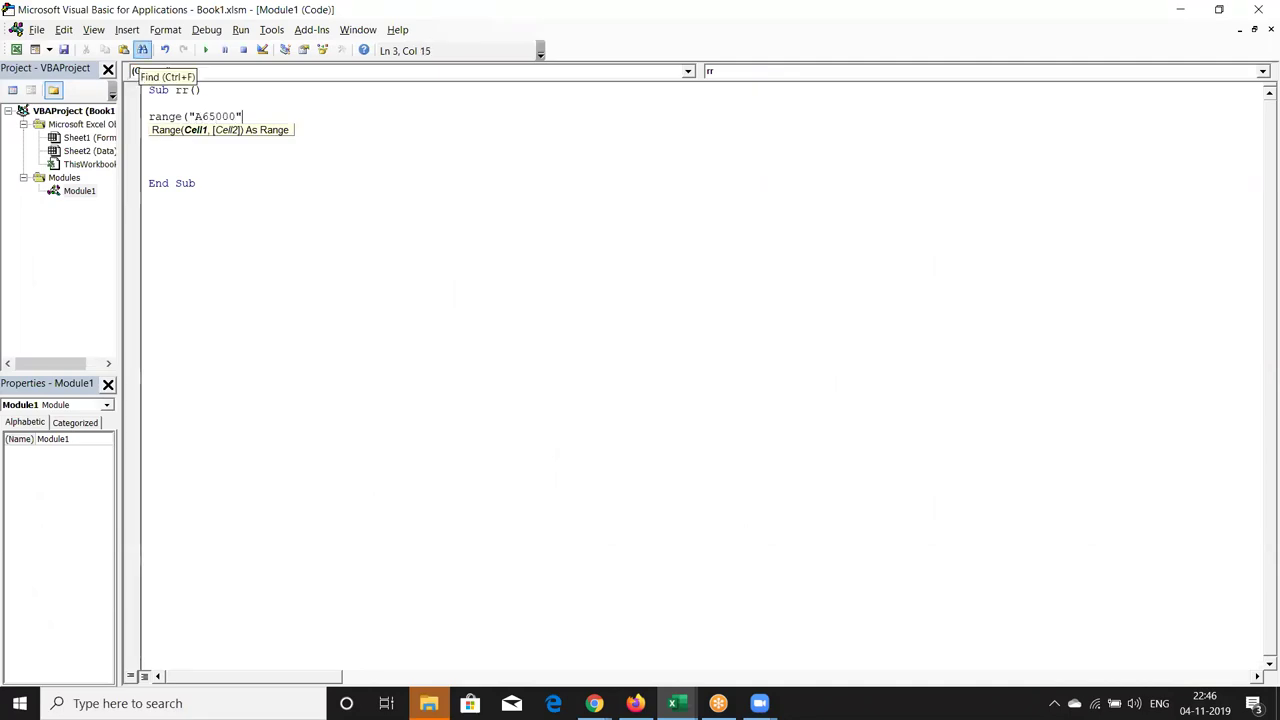
{"action": "type", "text": ").en"}
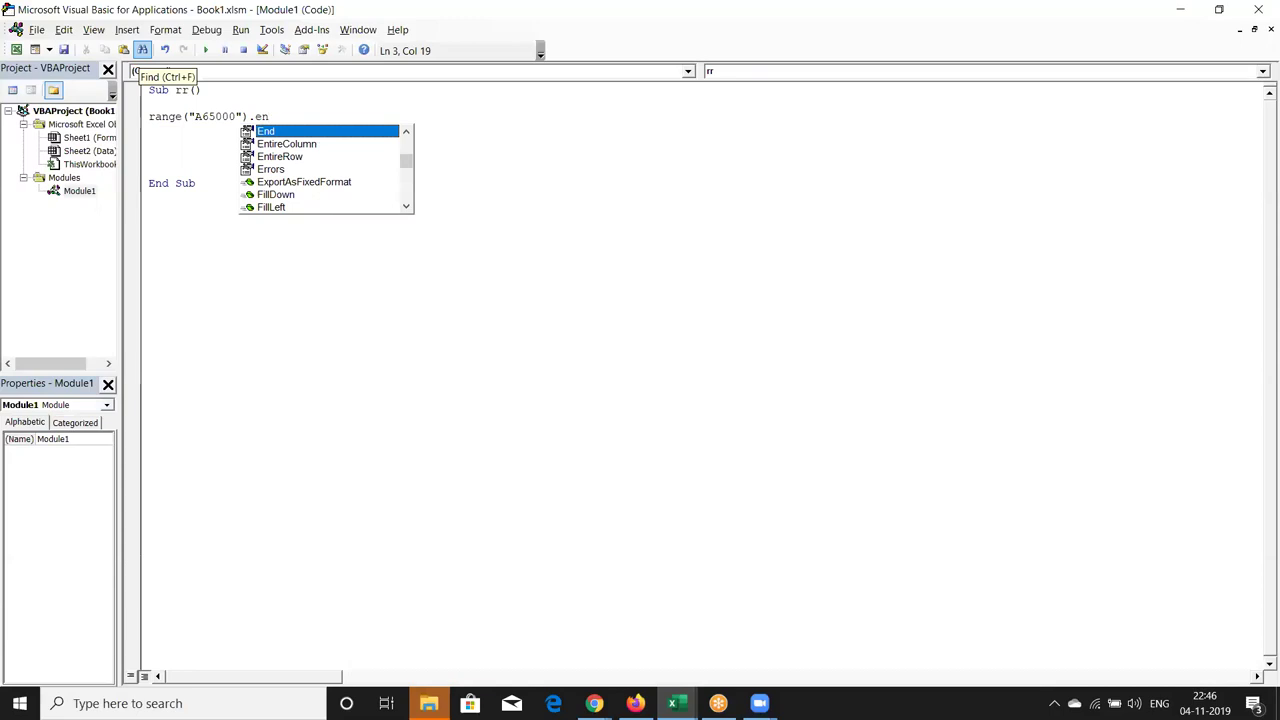
{"action": "key", "text": "Tab"}
{"action": "type", "text": "("}
{"action": "key", "text": "Down"}
{"action": "key", "text": "Down"}
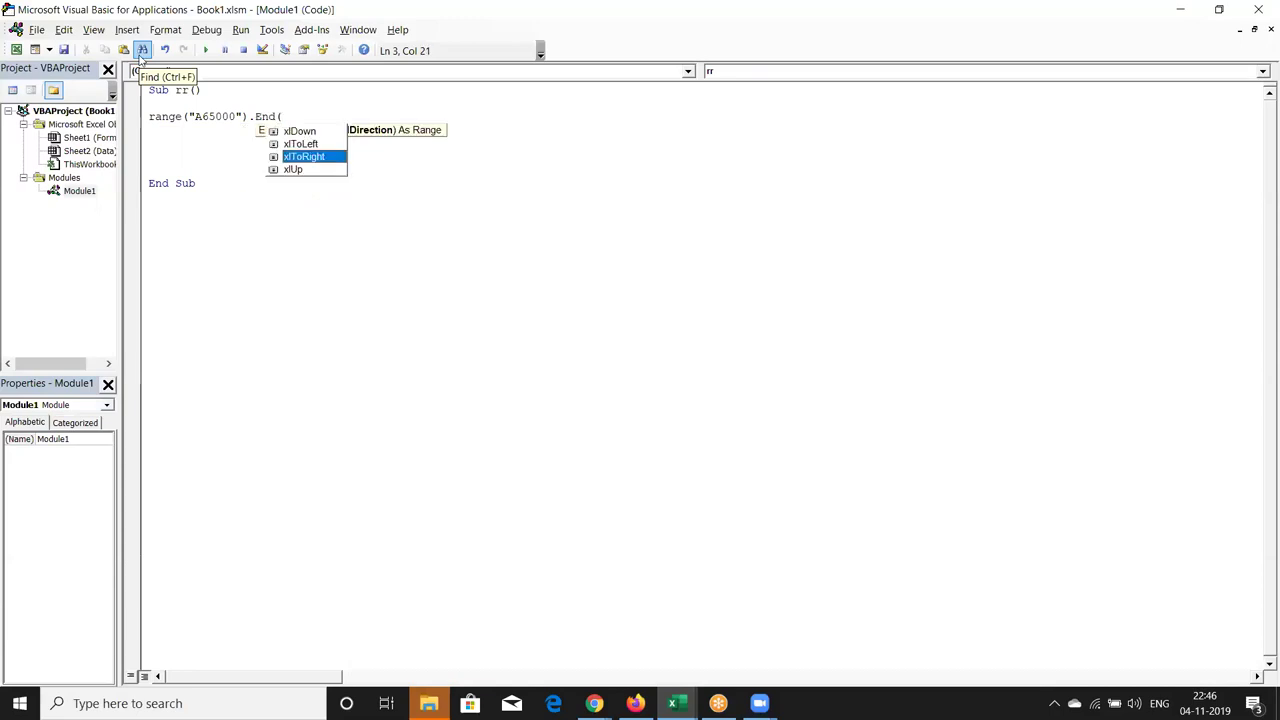
{"action": "key", "text": "Down"}
{"action": "key", "text": "Tab"}
{"action": "type", "text": ").o"}
{"action": "key", "text": "Tab"}
{"action": "type", "text": "("}
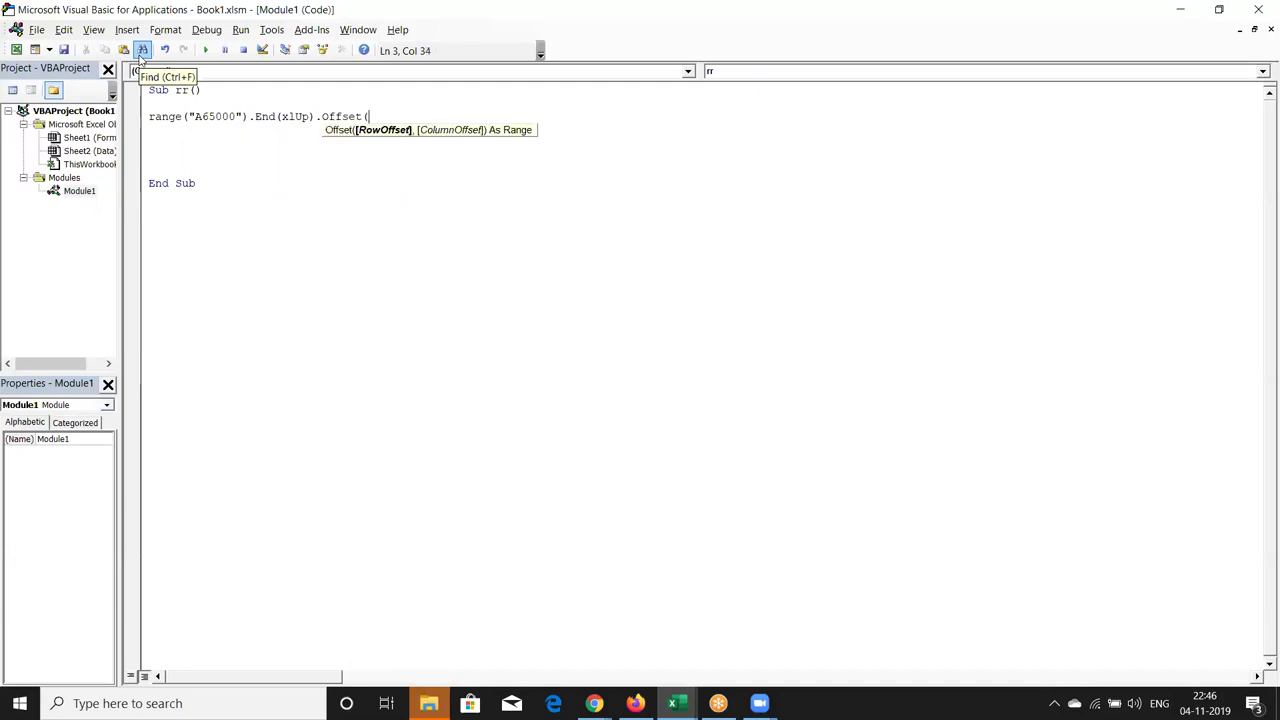
{"action": "type", "text": "1,0"}
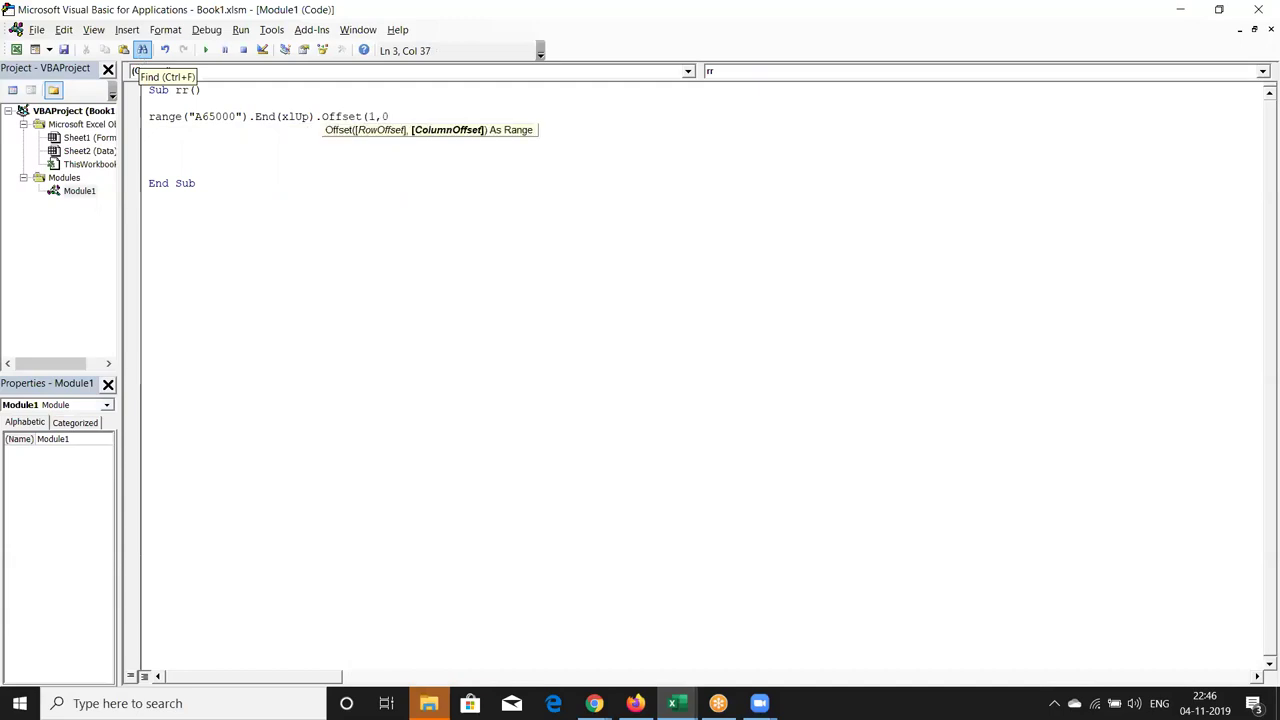
{"action": "type", "text": ")"}
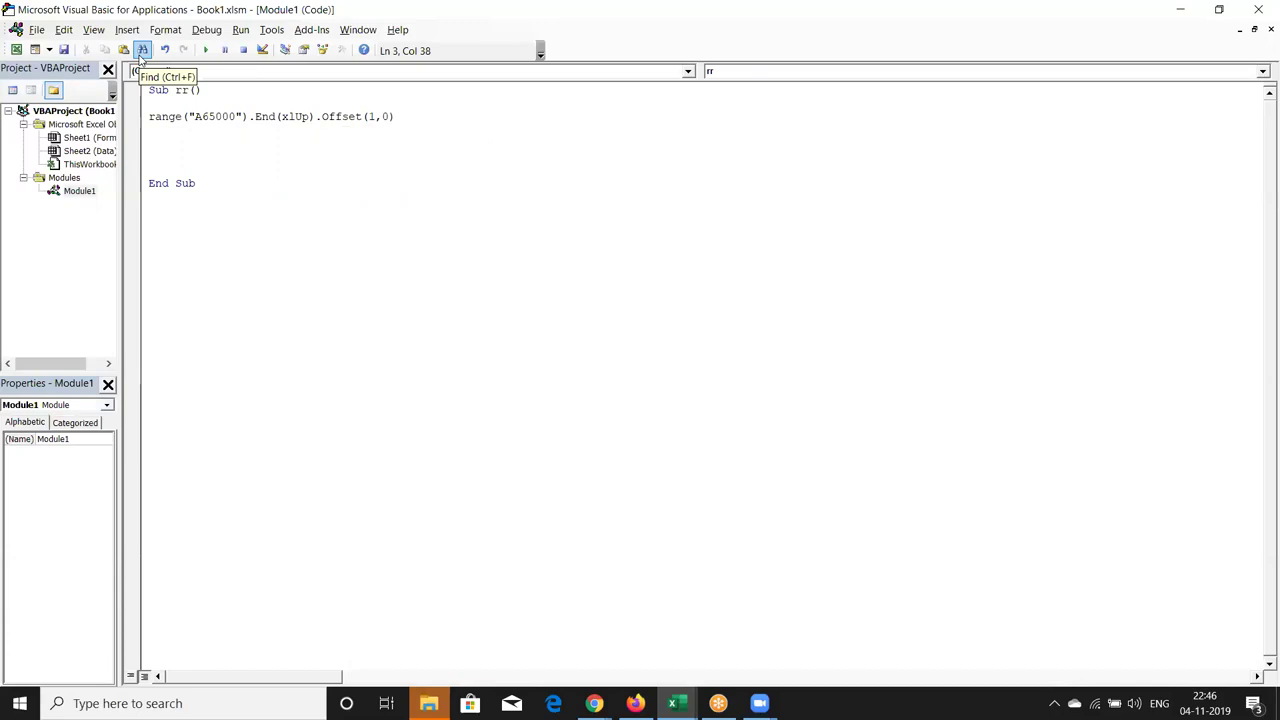
Jump to cell A65000 on the Data sheet using the Name Box
{"action": "key", "text": "alt+Tab"}
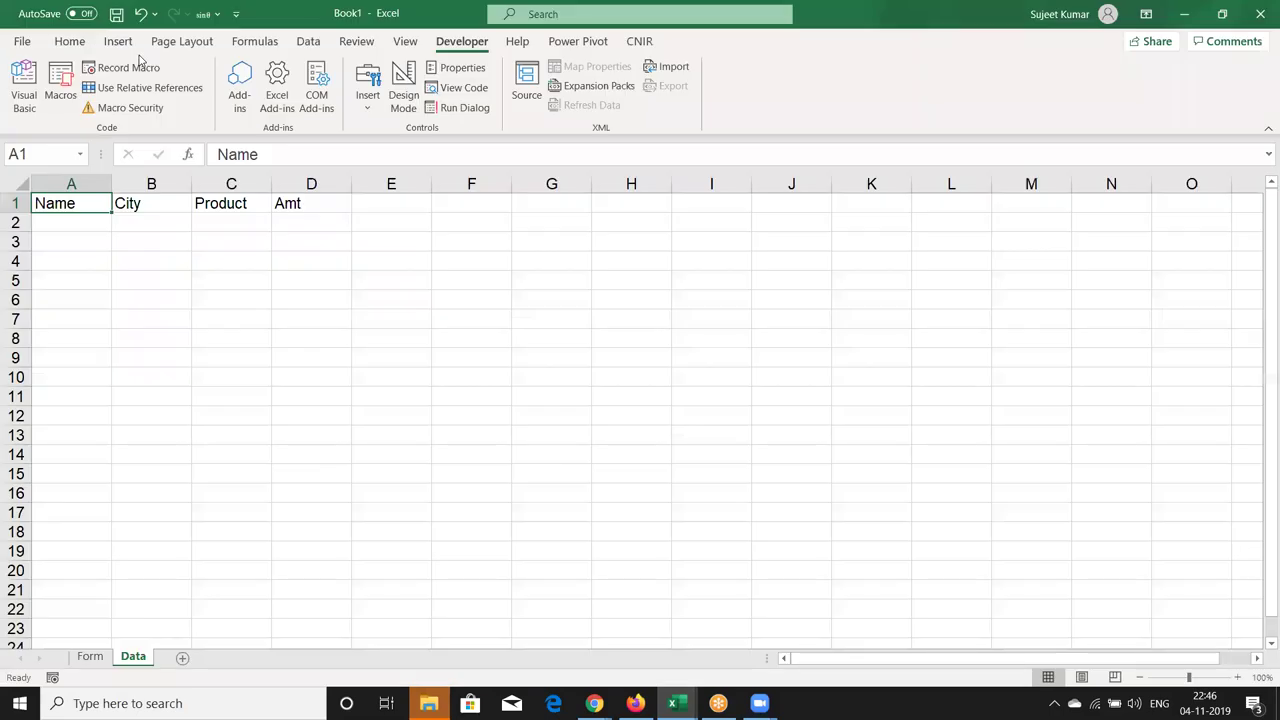
{"action": "left_click", "coordinate": [95, 260]}
{"action": "left_click", "coordinate": [53, 154]}
{"action": "type", "text": "a65000"}
{"action": "key", "text": "Return"}
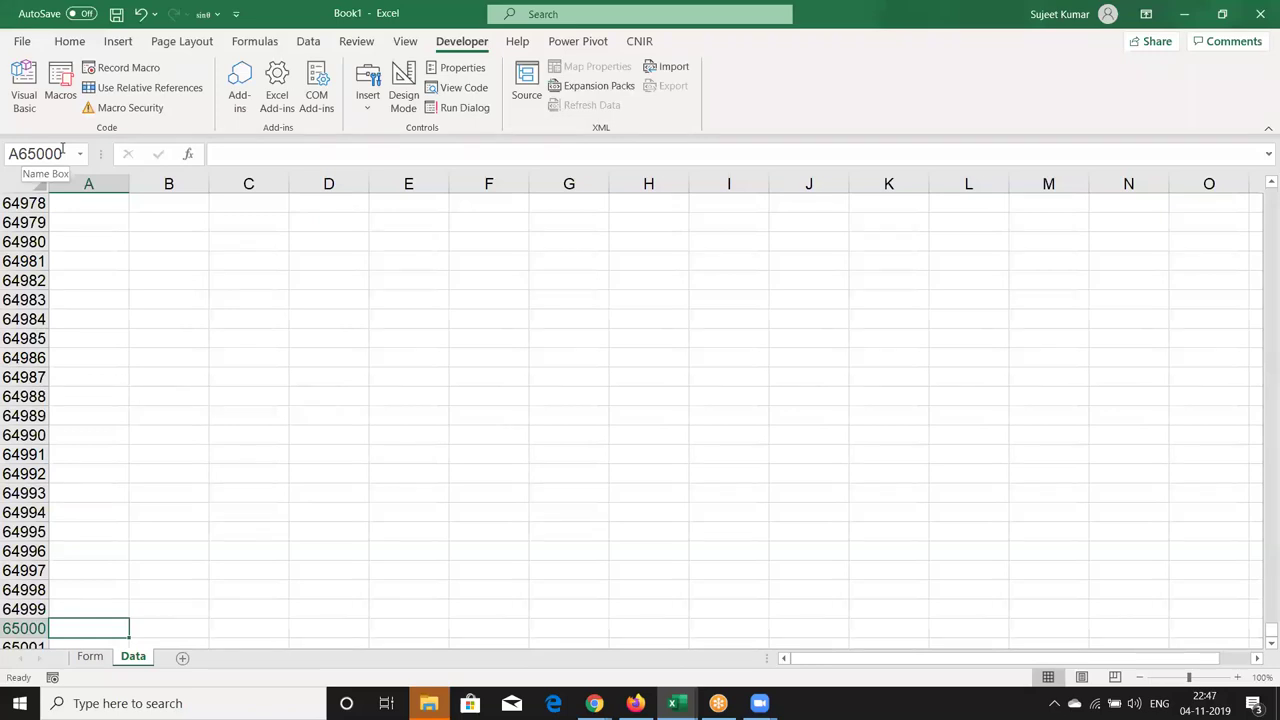
Highlight End(xlUp) in the macro line and compare it with column A in the workbook
{"action": "key", "text": "alt+F11"}
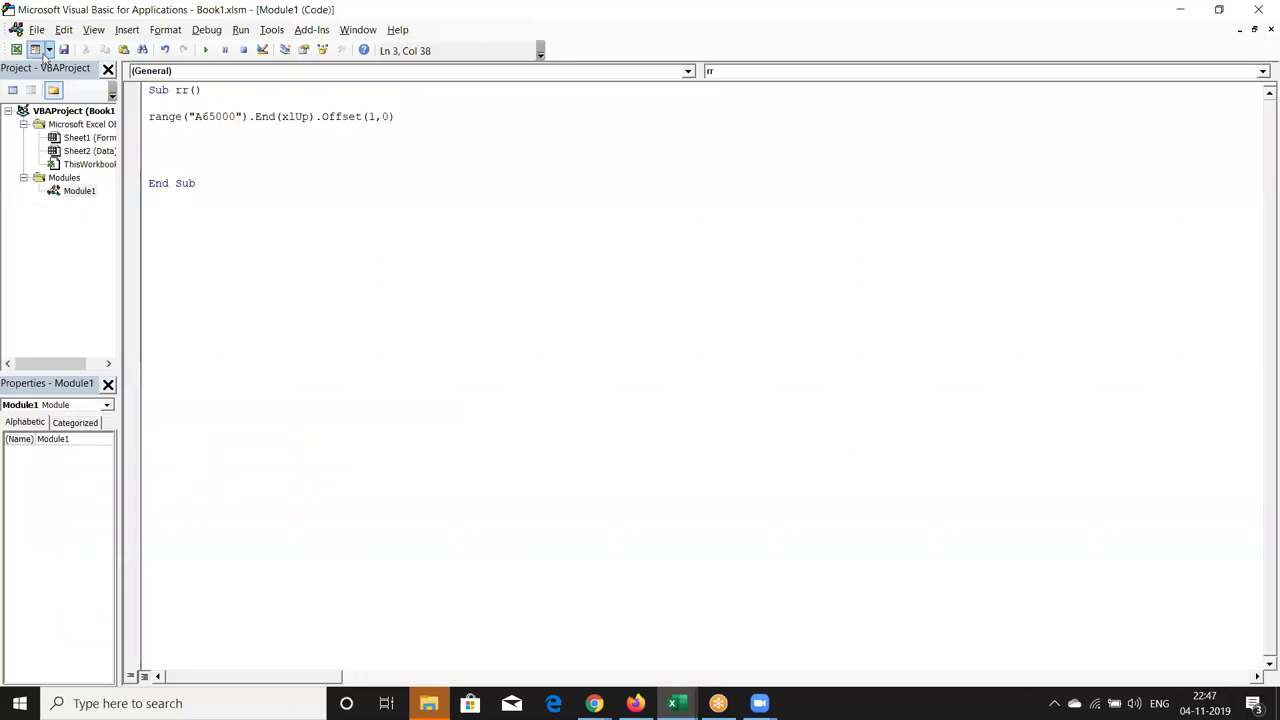
{"action": "double_click", "coordinate": [263, 118]}
{"action": "left_click_drag", "start_coordinate": [255, 118], "coordinate": [318, 117]}
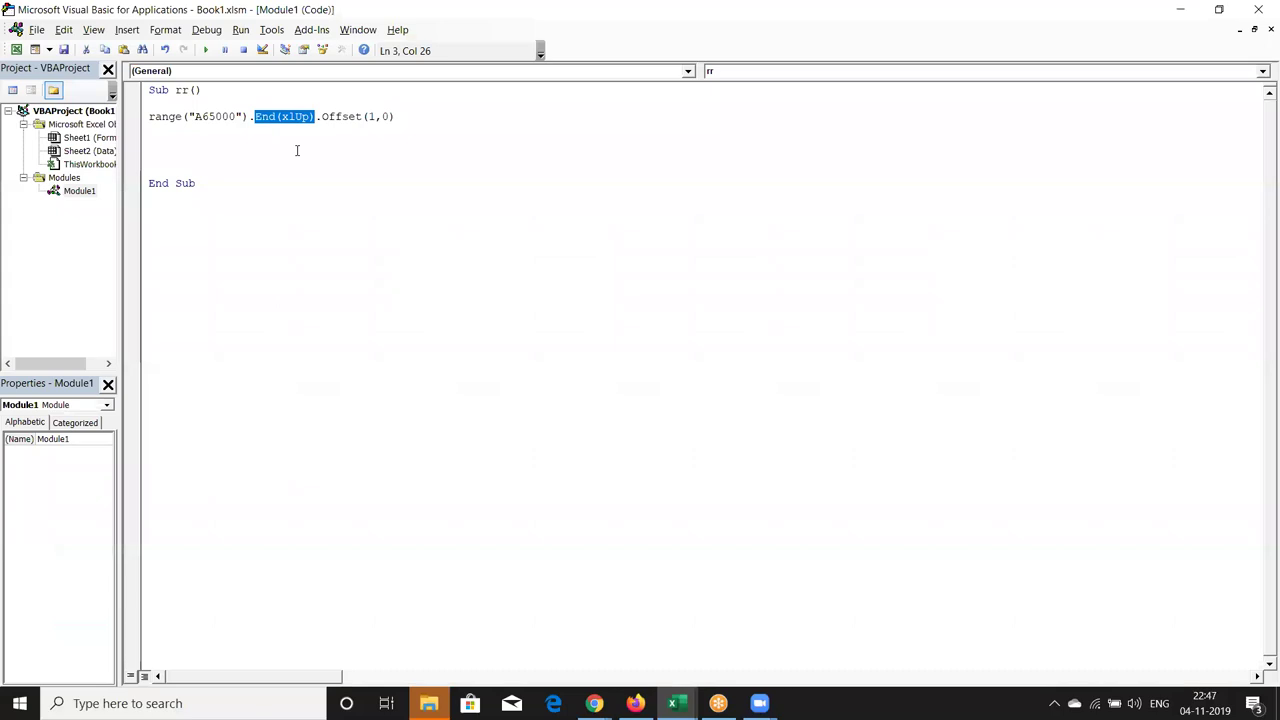
{"action": "key", "text": "alt+F11"}
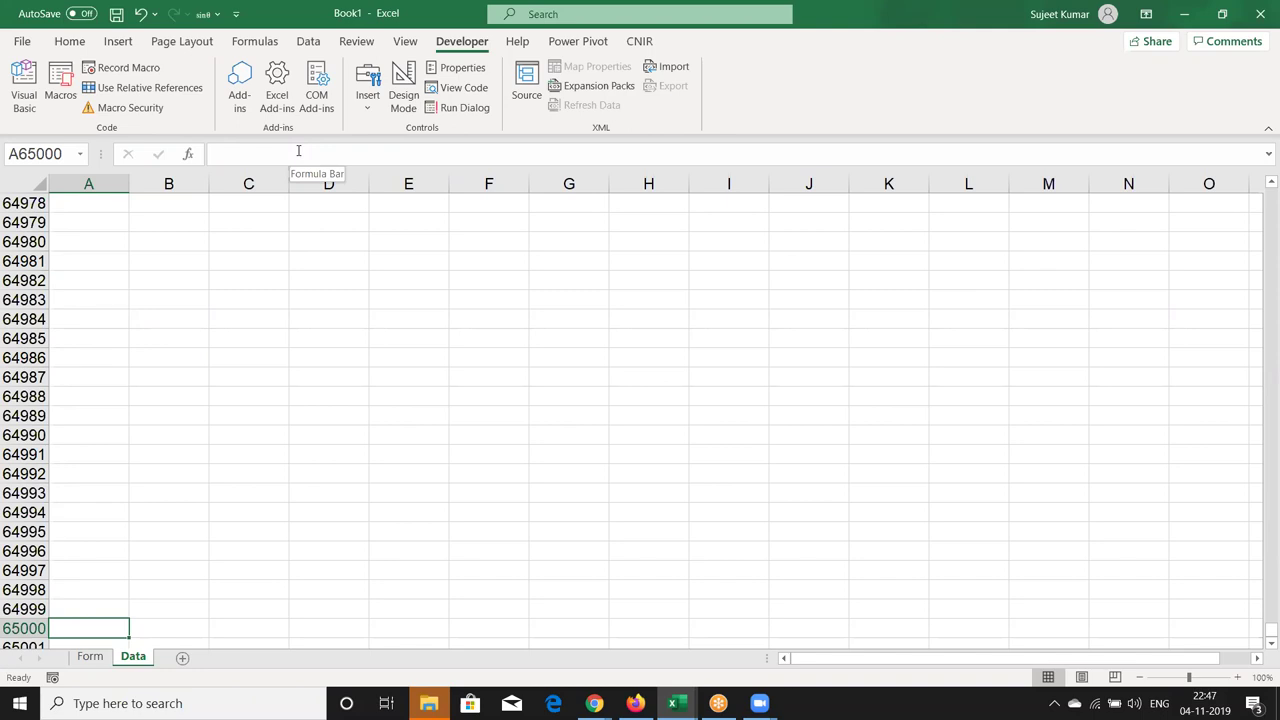
{"action": "key", "text": "ctrl+Home"}
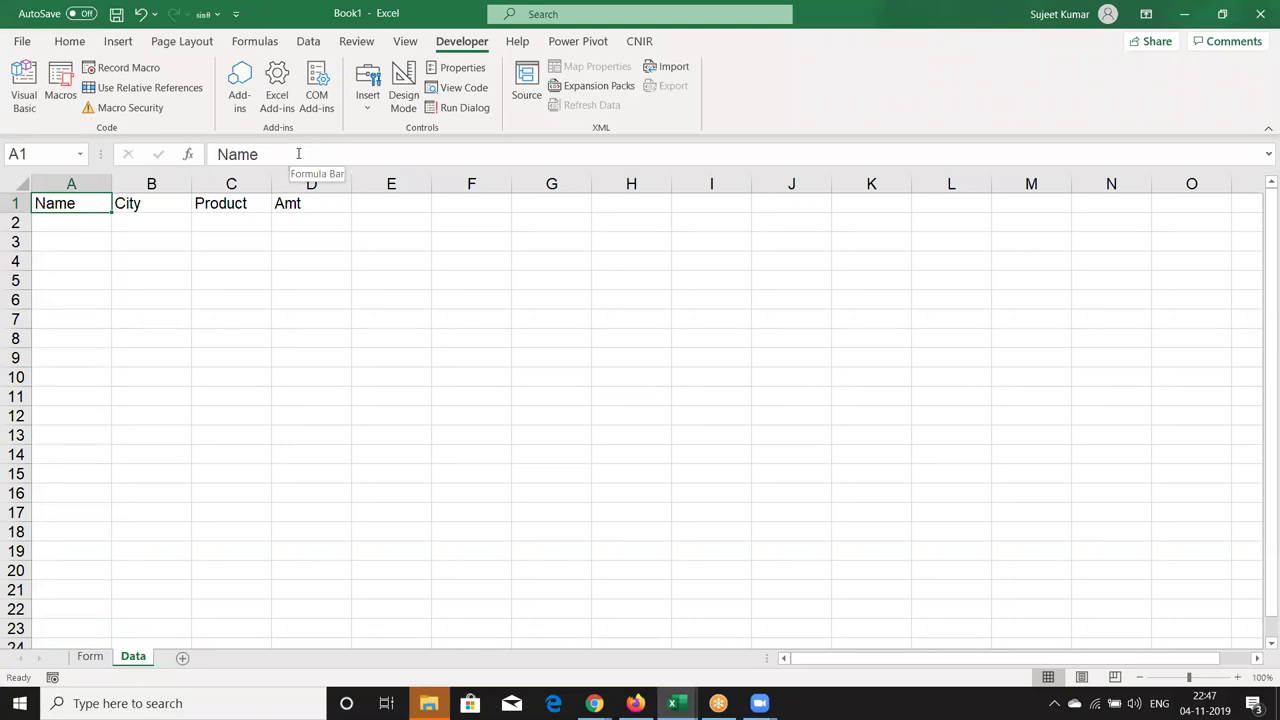
Point out Offset and its (1,0) arguments in the code, dismissing a compile error
{"action": "key", "text": "alt+Tab"}
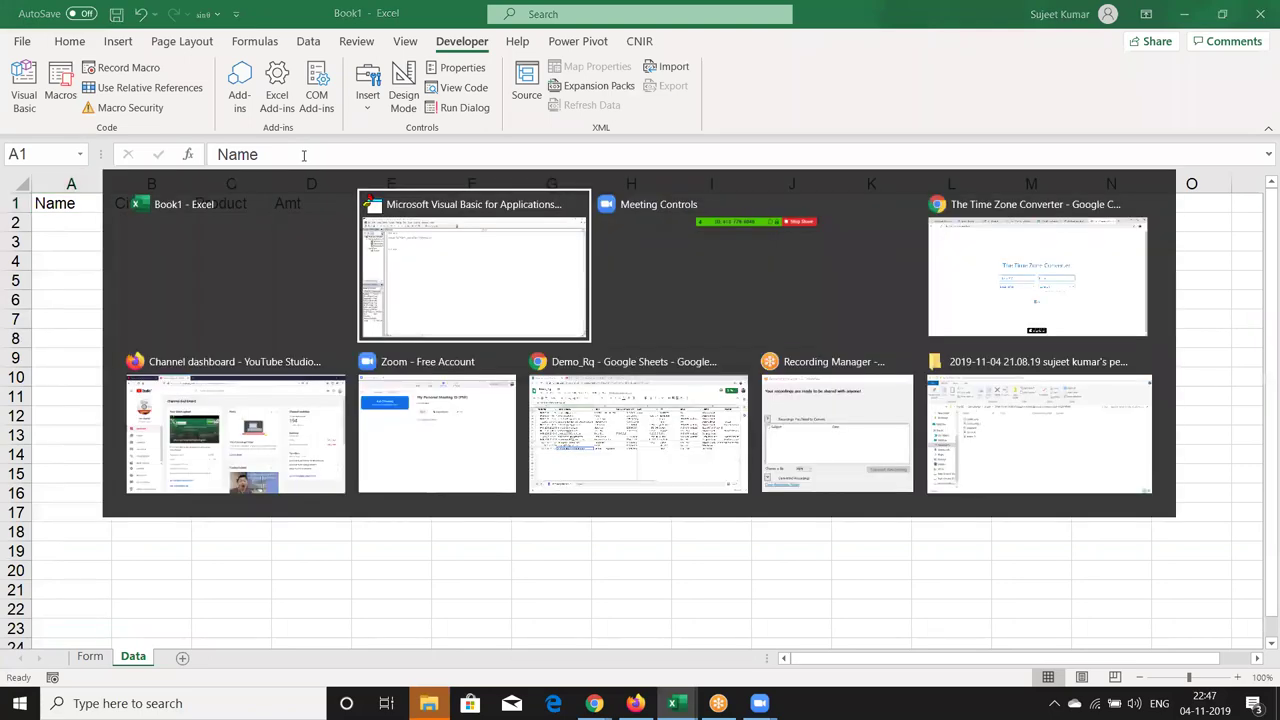
{"action": "double_click", "coordinate": [335, 117]}
{"action": "left_click", "coordinate": [333, 117]}
{"action": "double_click", "coordinate": [338, 117]}
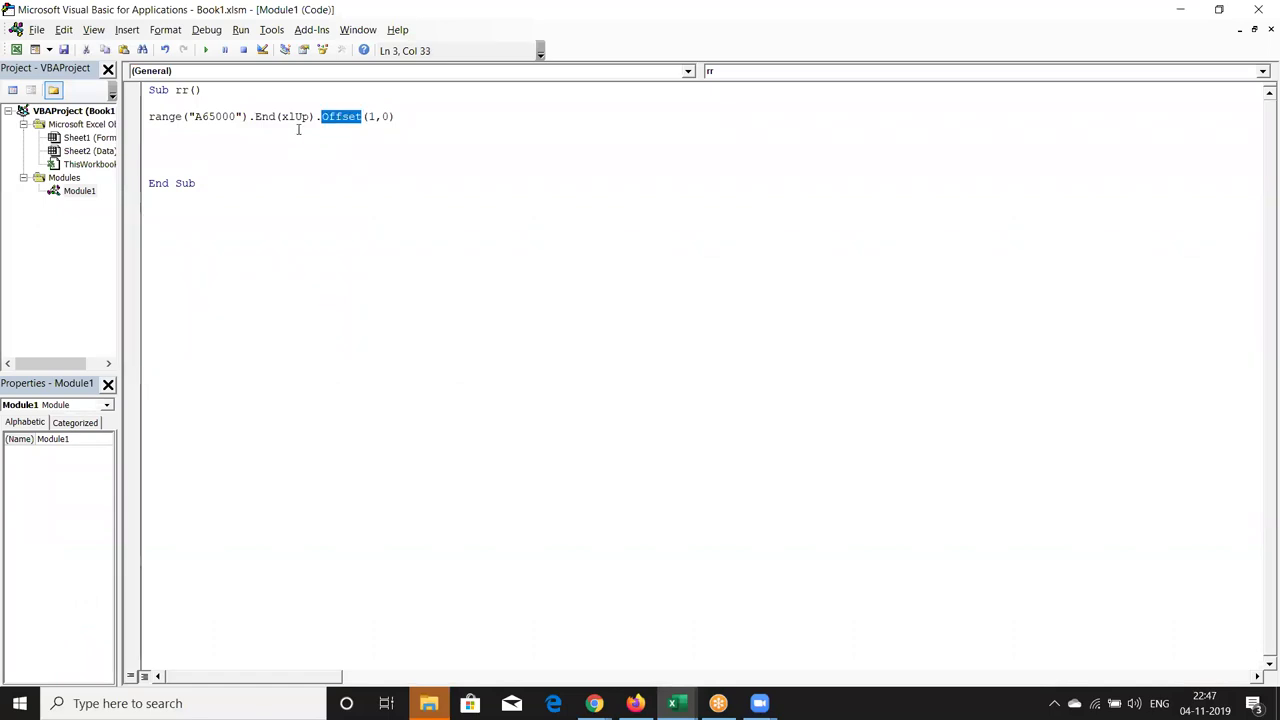
{"action": "key", "text": "alt+F11"}
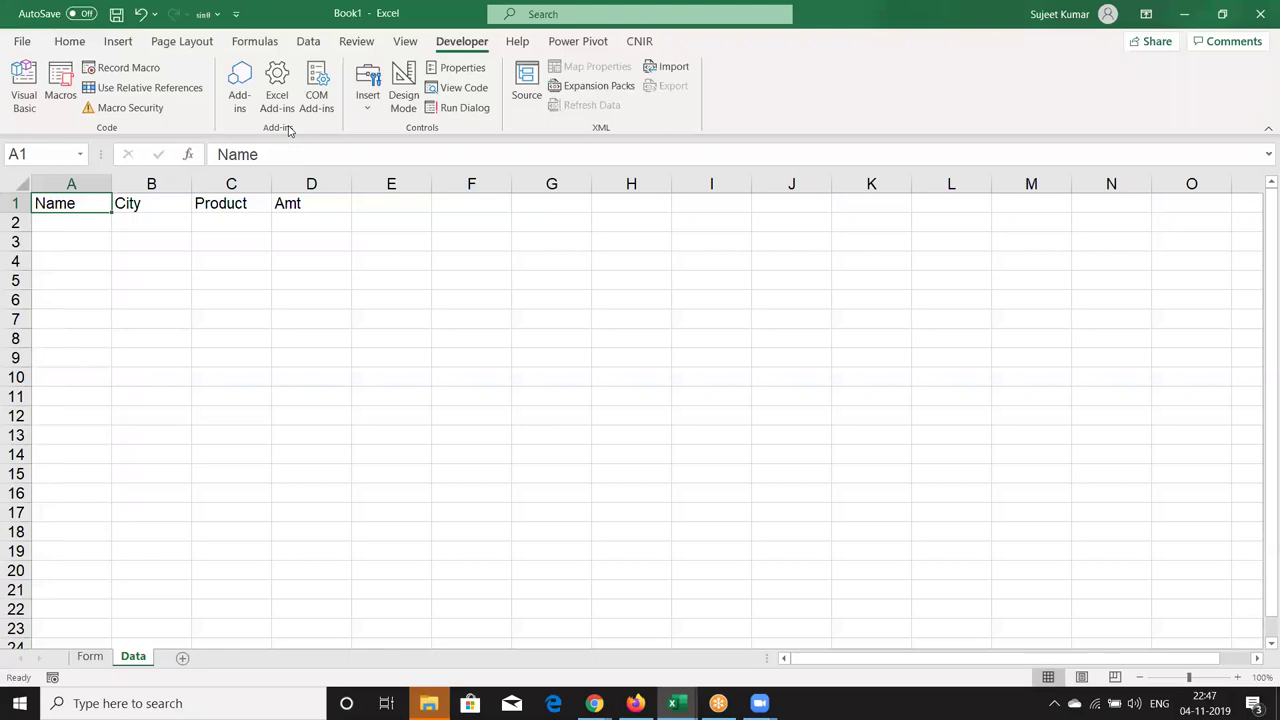
{"action": "key", "text": "alt+F11"}
{"action": "left_click_drag", "start_coordinate": [364, 117], "coordinate": [397, 118]}
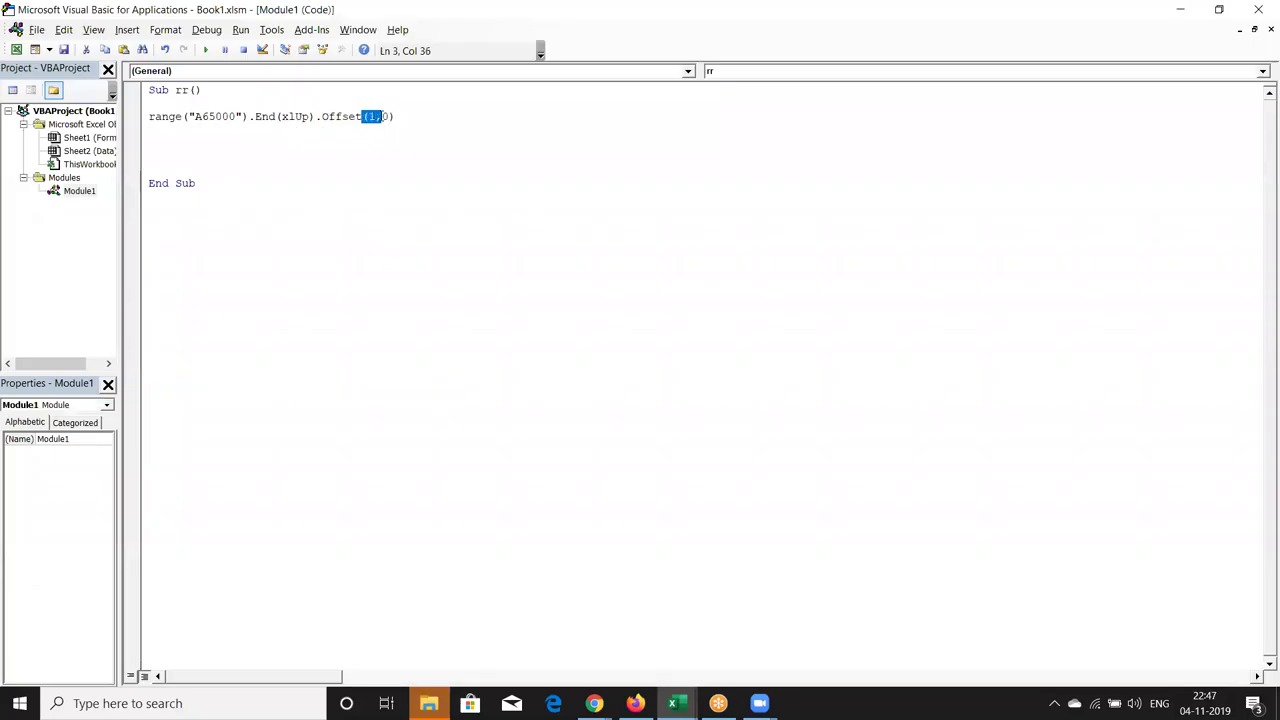
{"action": "left_click", "coordinate": [376, 128]}
{"action": "key", "text": "Return"}
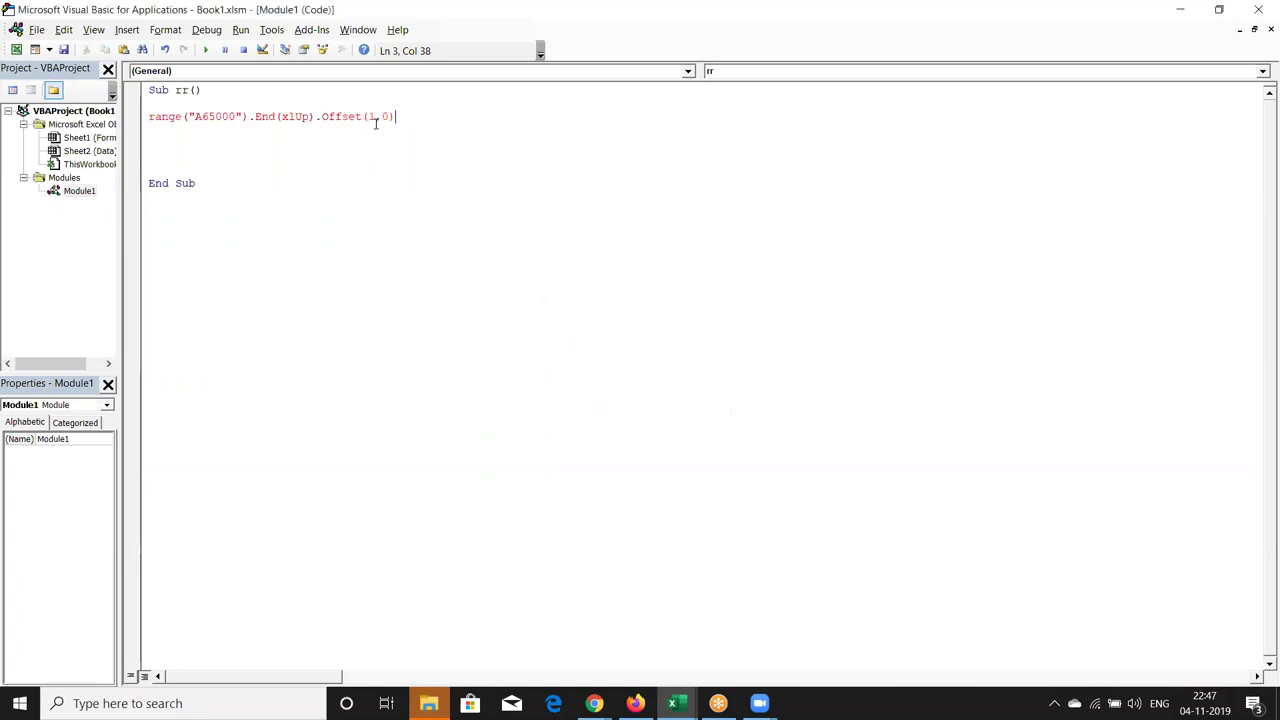
Append .Value after Offset(1,0) using the IntelliSense suggestion, then return to the workbook
{"action": "double_click", "coordinate": [370, 116]}
{"action": "double_click", "coordinate": [384, 116]}
{"action": "left_click", "coordinate": [390, 116]}
{"action": "type", "text": ".v"}
{"action": "key", "text": "Down"}
{"action": "key", "text": "Tab"}
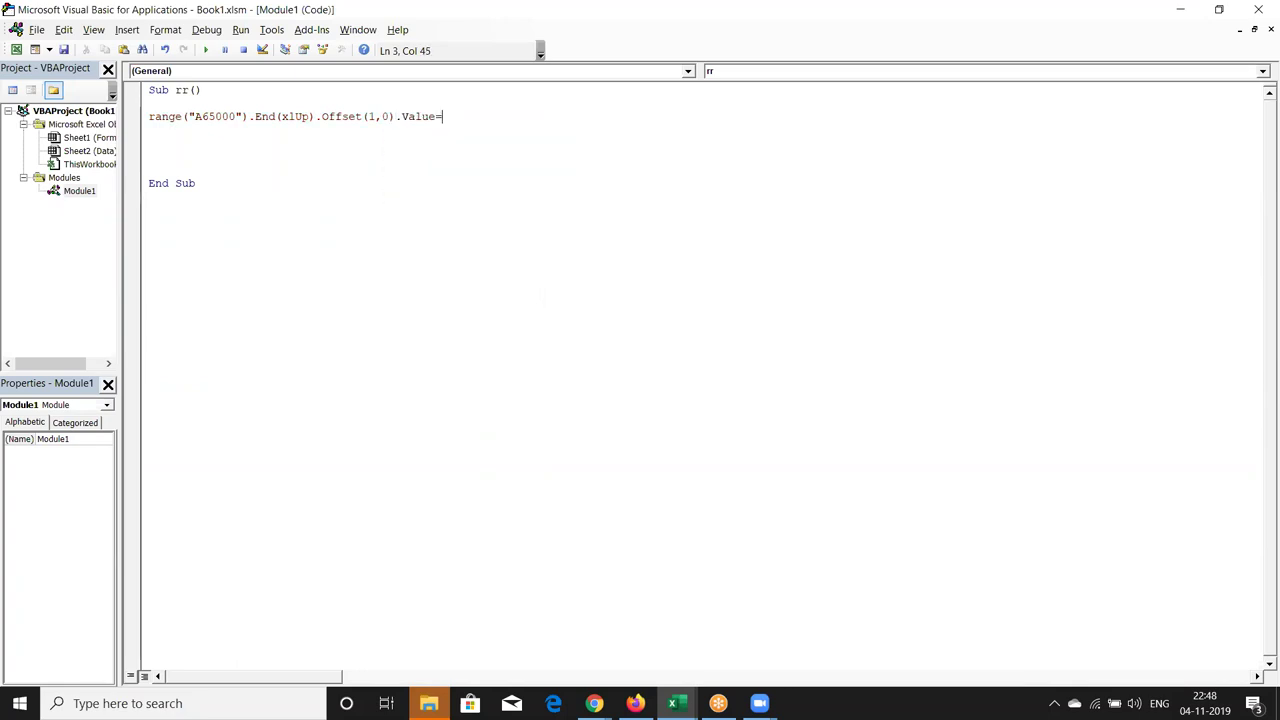
{"action": "key", "text": "alt+F11"}
Complete the macro line's source as Range("B3").Value
{"action": "left_click", "coordinate": [95, 657]}
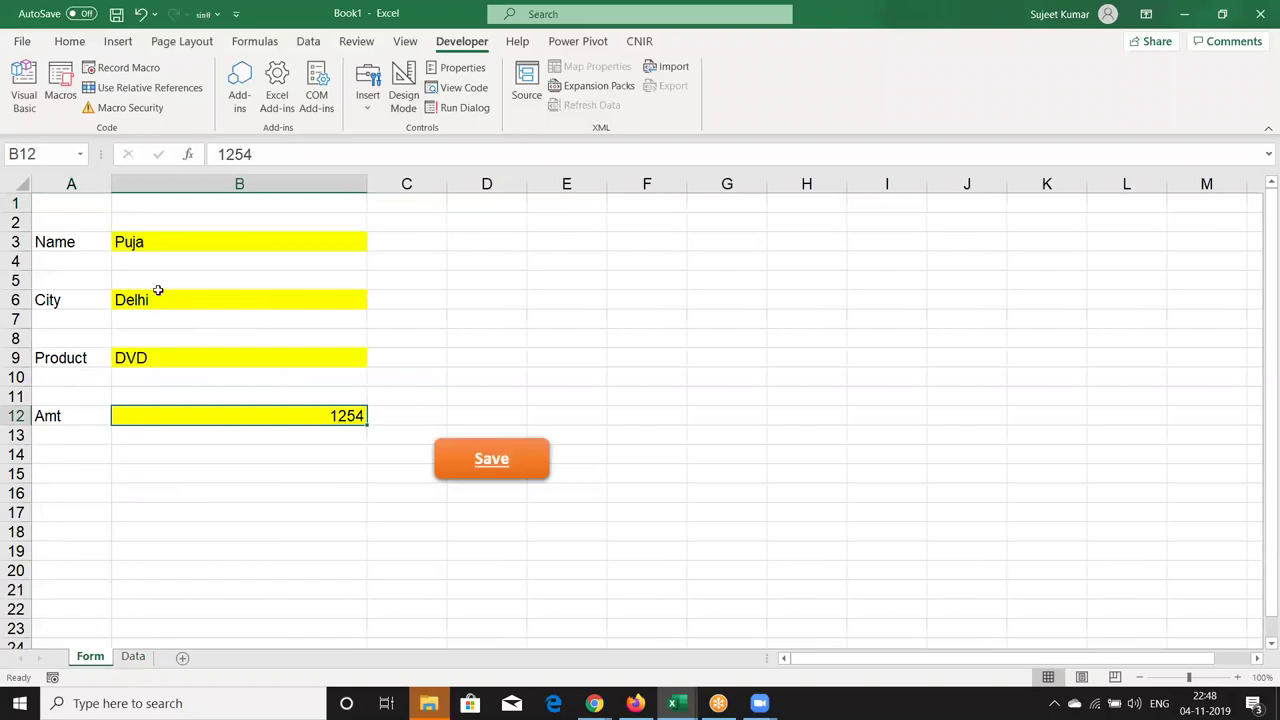
{"action": "key", "text": "alt+F11"}
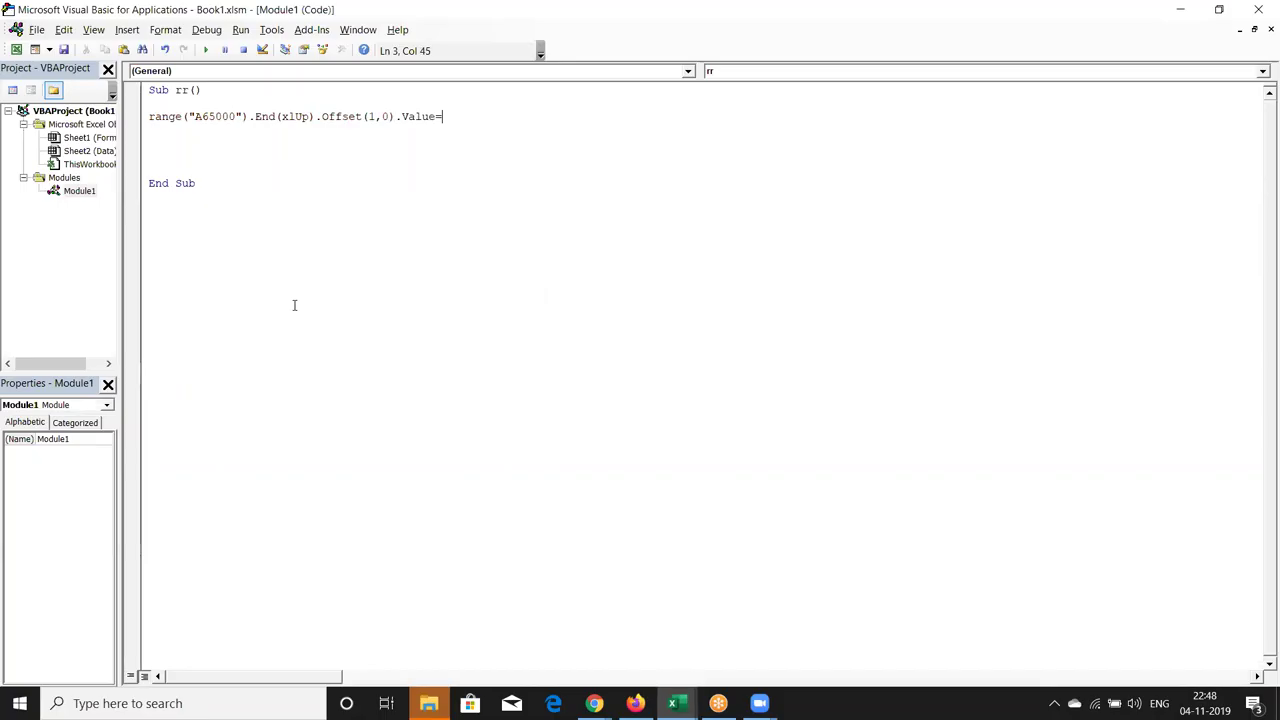
{"action": "type", "text": "range"}
{"action": "type", "text": "(\"B3\")"}
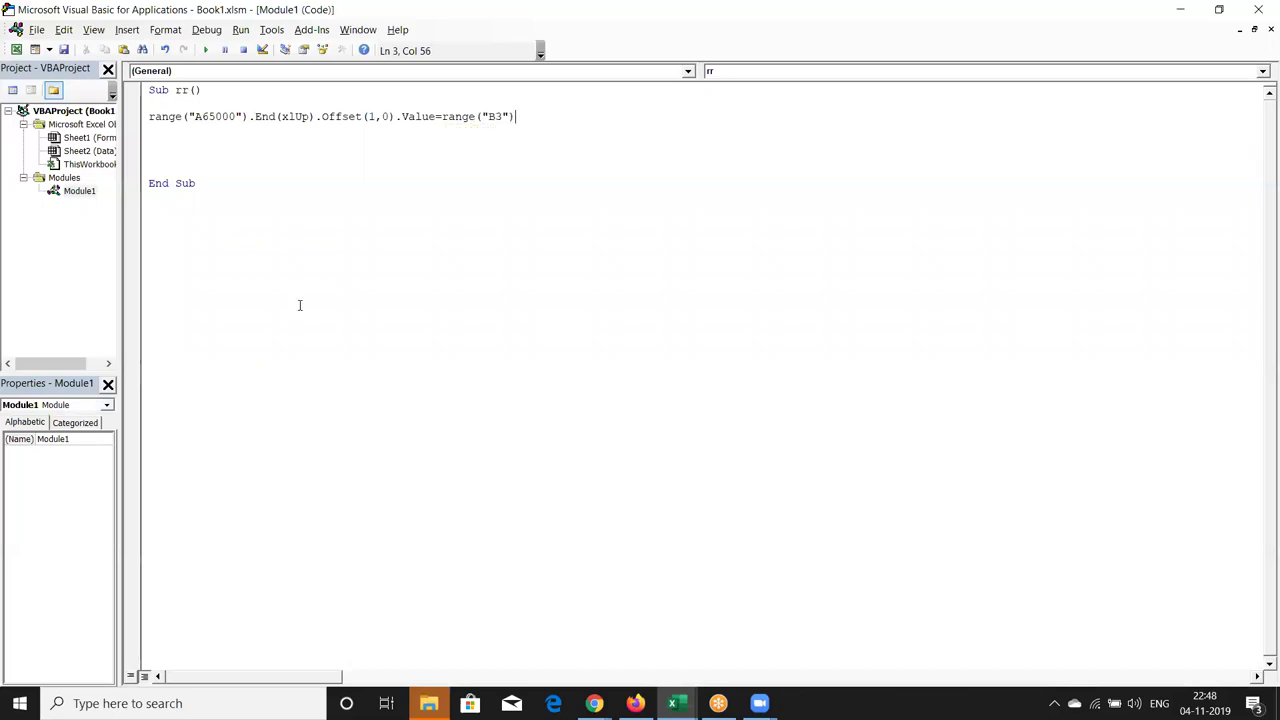
{"action": "type", "text": ".v"}
{"action": "key", "text": "Down"}
{"action": "key", "text": "Tab"}
{"action": "key", "text": "Return"}
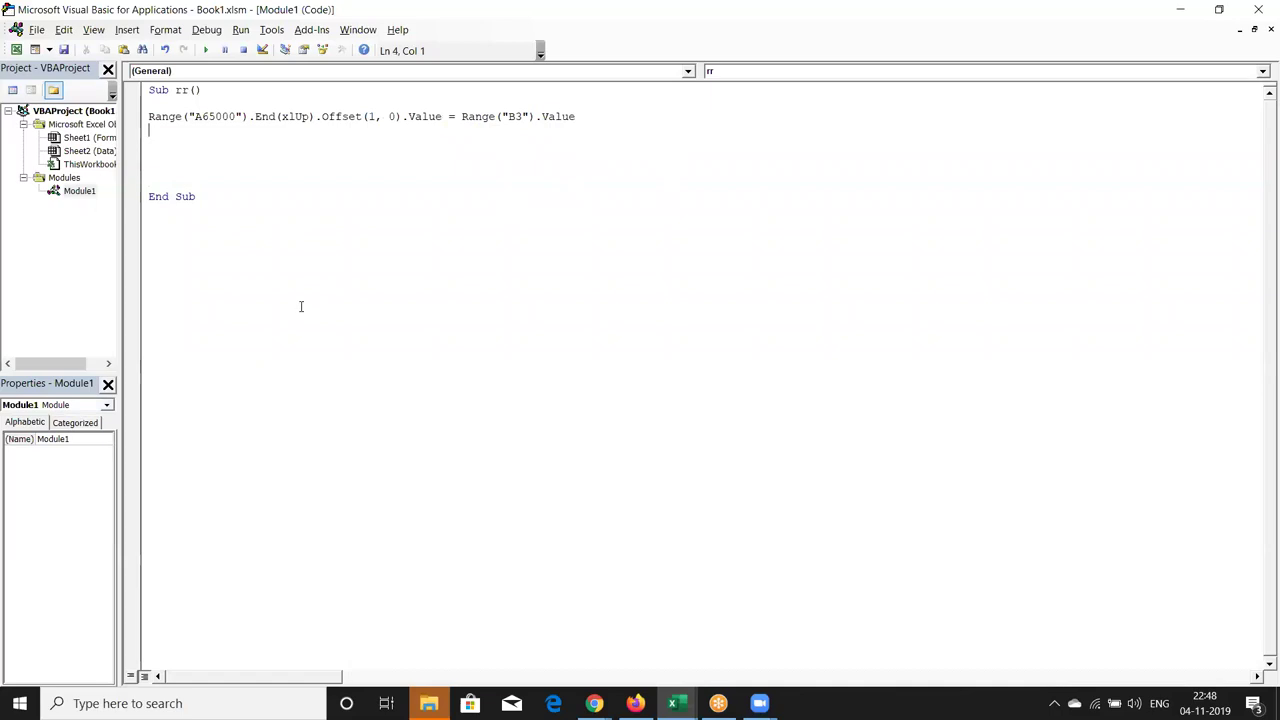
Prefix the code line with Sheets("Data"). so it targets the Data sheet
{"action": "key", "text": "shift+Right"}
{"action": "key", "text": "shift+Right"}
{"action": "key", "text": "shift+Right"}
{"action": "key", "text": "shift+Right"}
{"action": "key", "text": "shift+Right"}
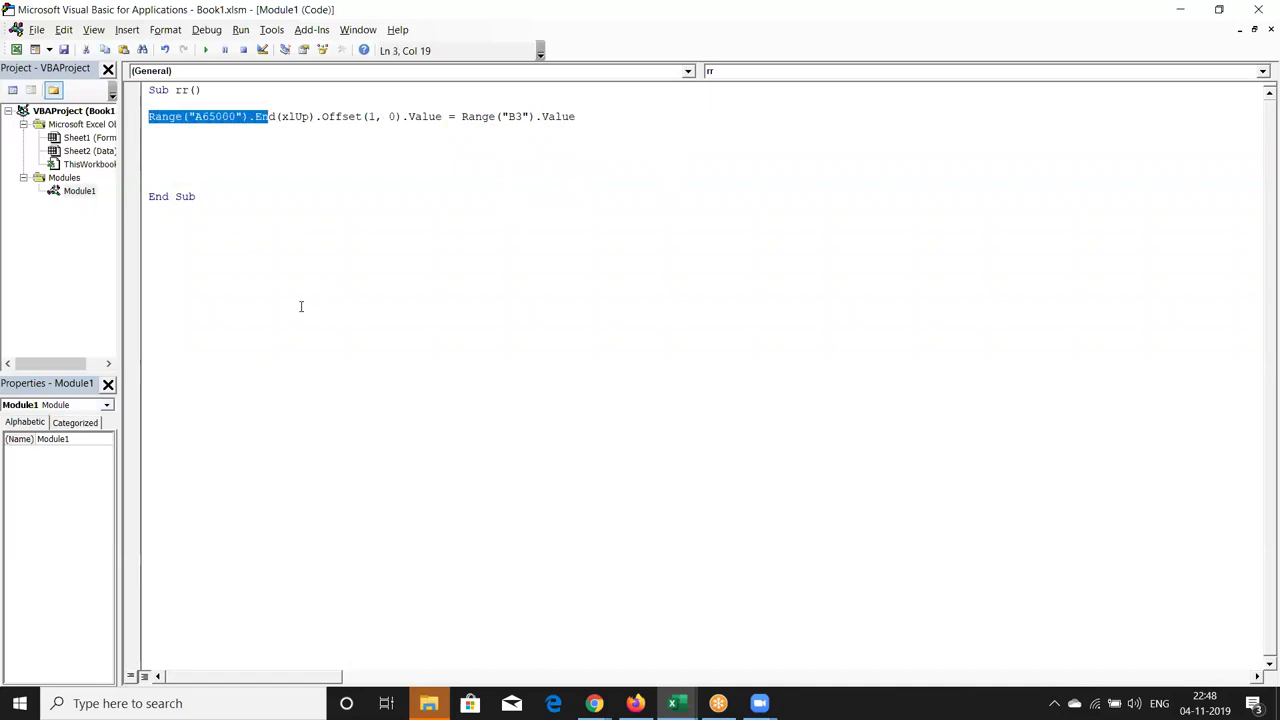
{"action": "key", "text": "shift+Right"}
{"action": "key", "text": "shift+Right"}
{"action": "key", "text": "shift+Right"}
{"action": "key", "text": "shift+Right"}
{"action": "key", "text": "shift+Right"}
{"action": "key", "text": "shift+Right"}
{"action": "key", "text": "shift+Right"}
{"action": "key", "text": "shift+Right"}
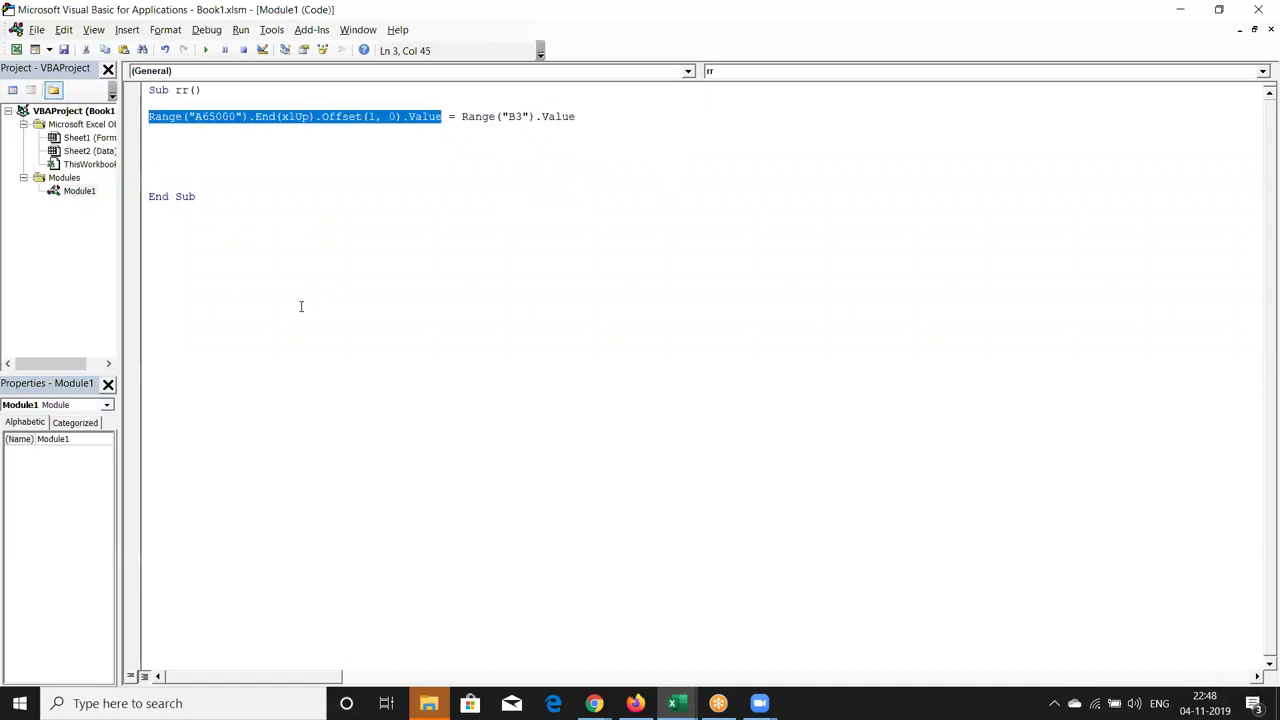
{"action": "key", "text": "Home"}
{"action": "type", "text": "sheets("}
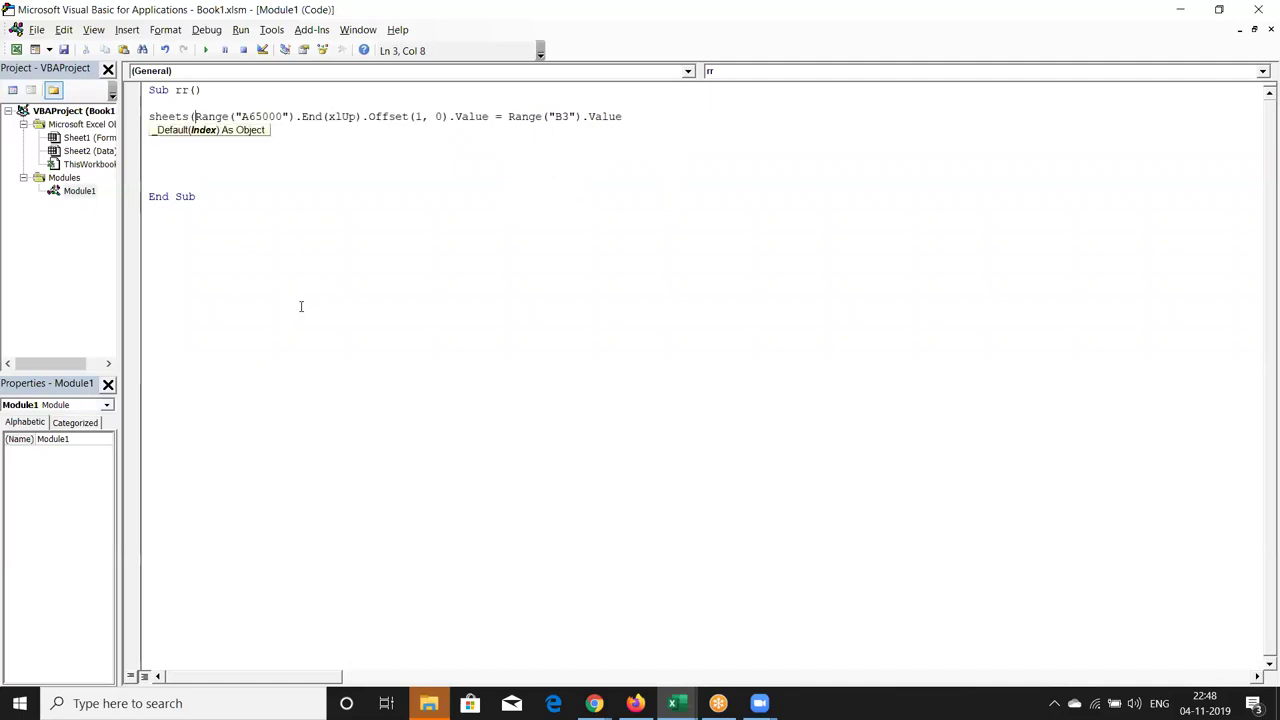
{"action": "type", "text": "\"Data\")."}
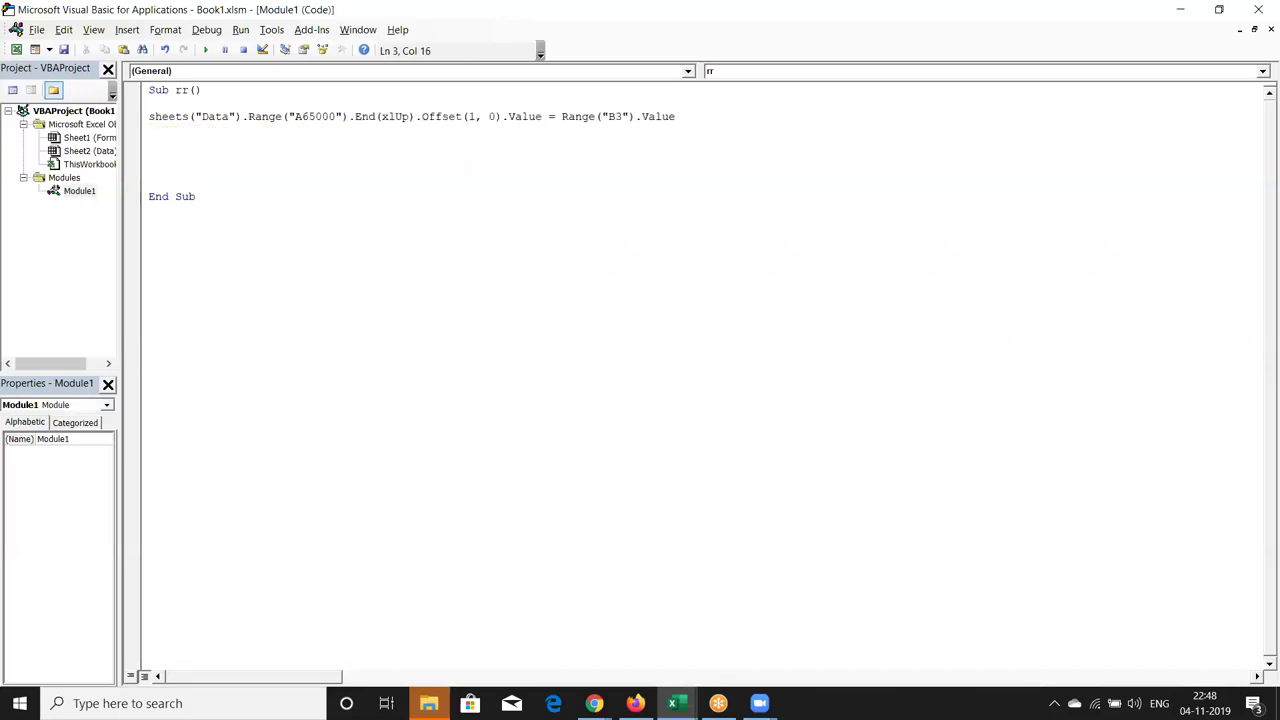
{"action": "left_click", "coordinate": [334, 243]}
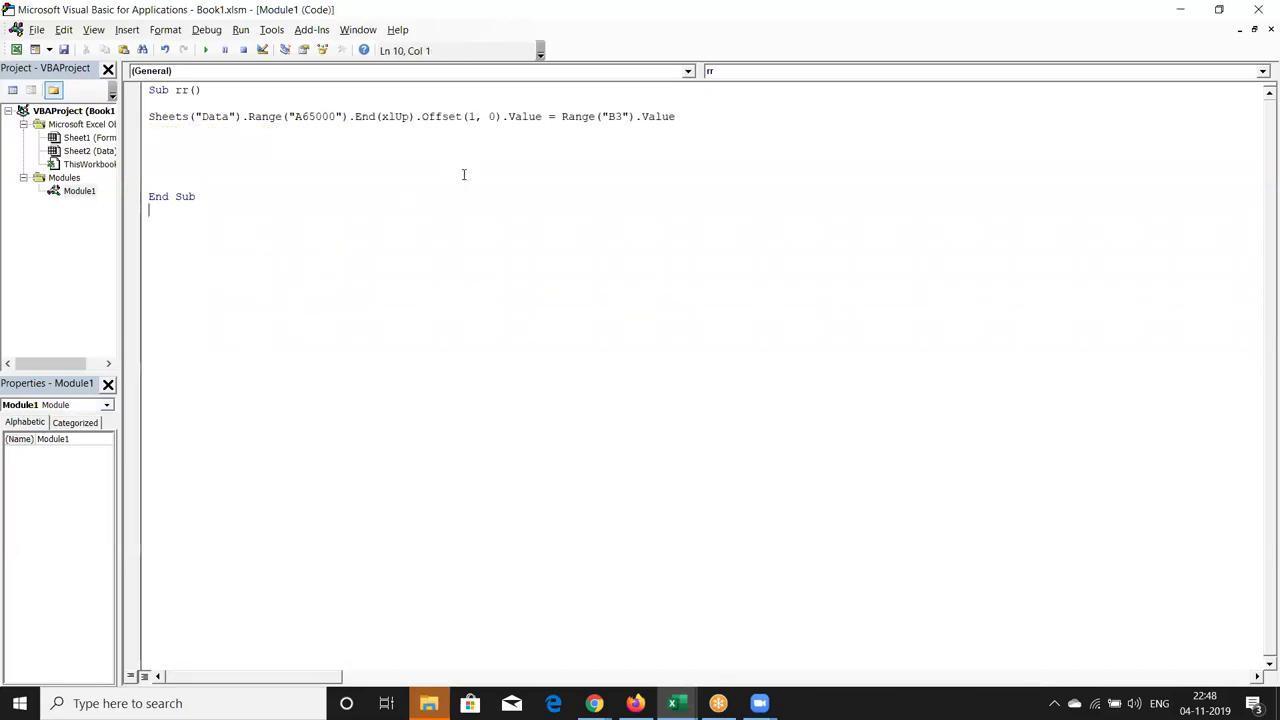
{"action": "left_click", "coordinate": [562, 117]}
Review the macro's source-cell reference against the form in the workbook
{"action": "left_click", "coordinate": [188, 90]}
{"action": "key", "text": "alt+F11"}
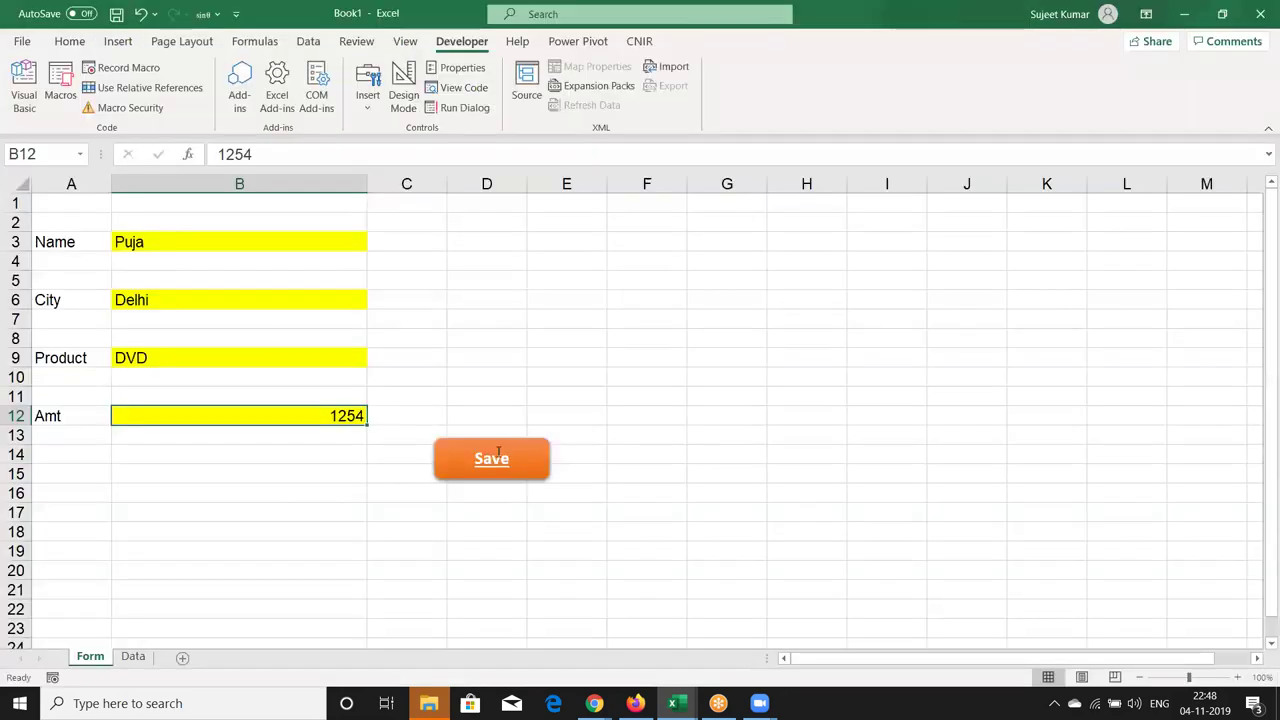
{"action": "left_click", "coordinate": [497, 528]}
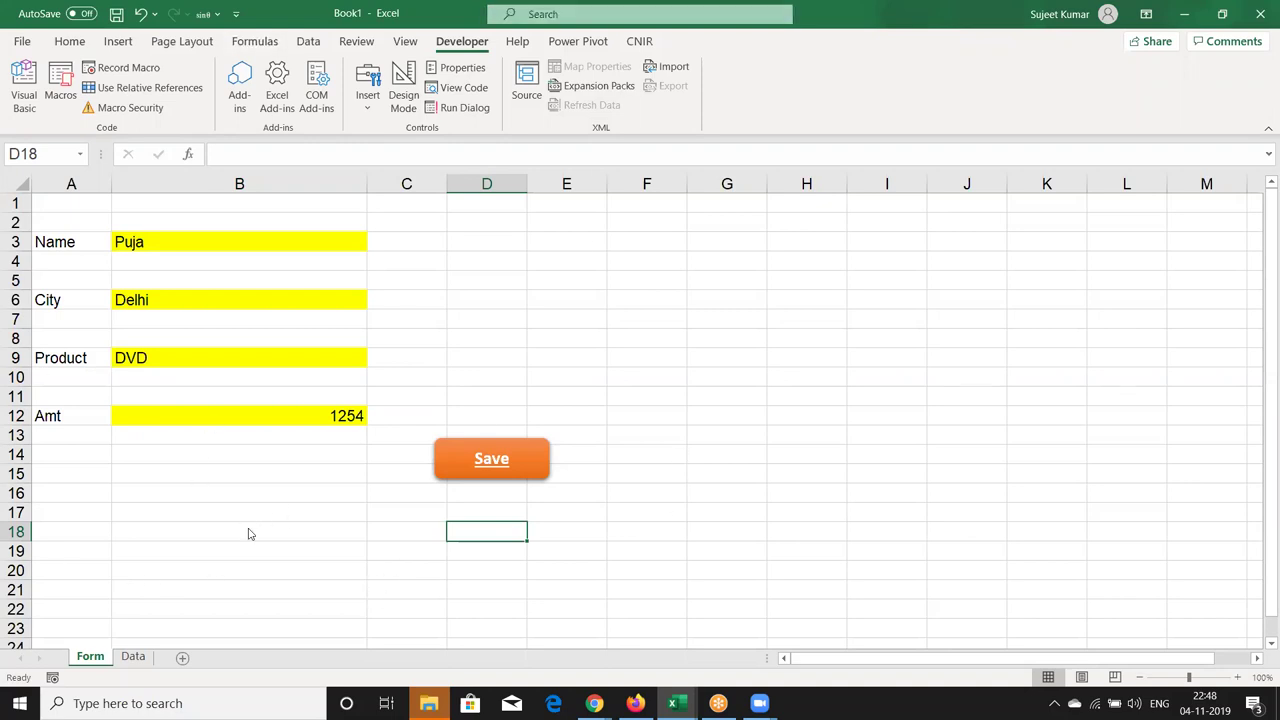
{"action": "key", "text": "alt+F11"}
{"action": "left_click_drag", "start_coordinate": [567, 116], "coordinate": [668, 118]}
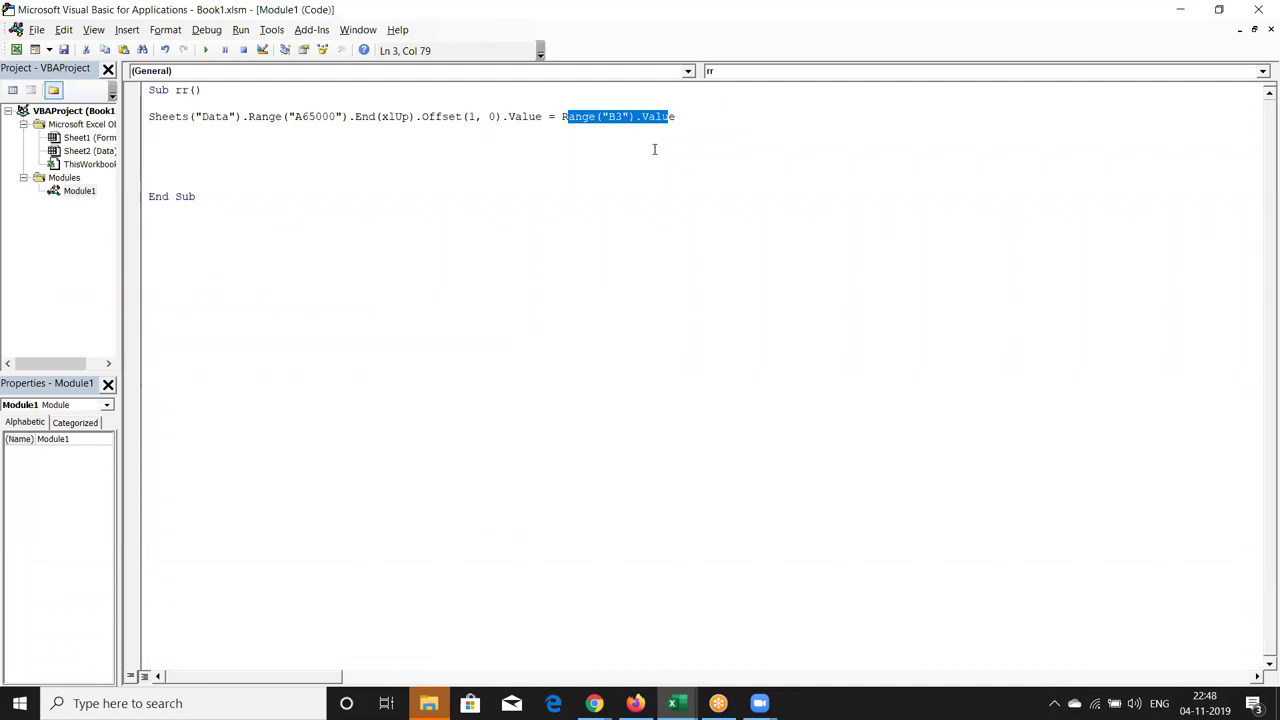
{"action": "left_click", "coordinate": [272, 140]}
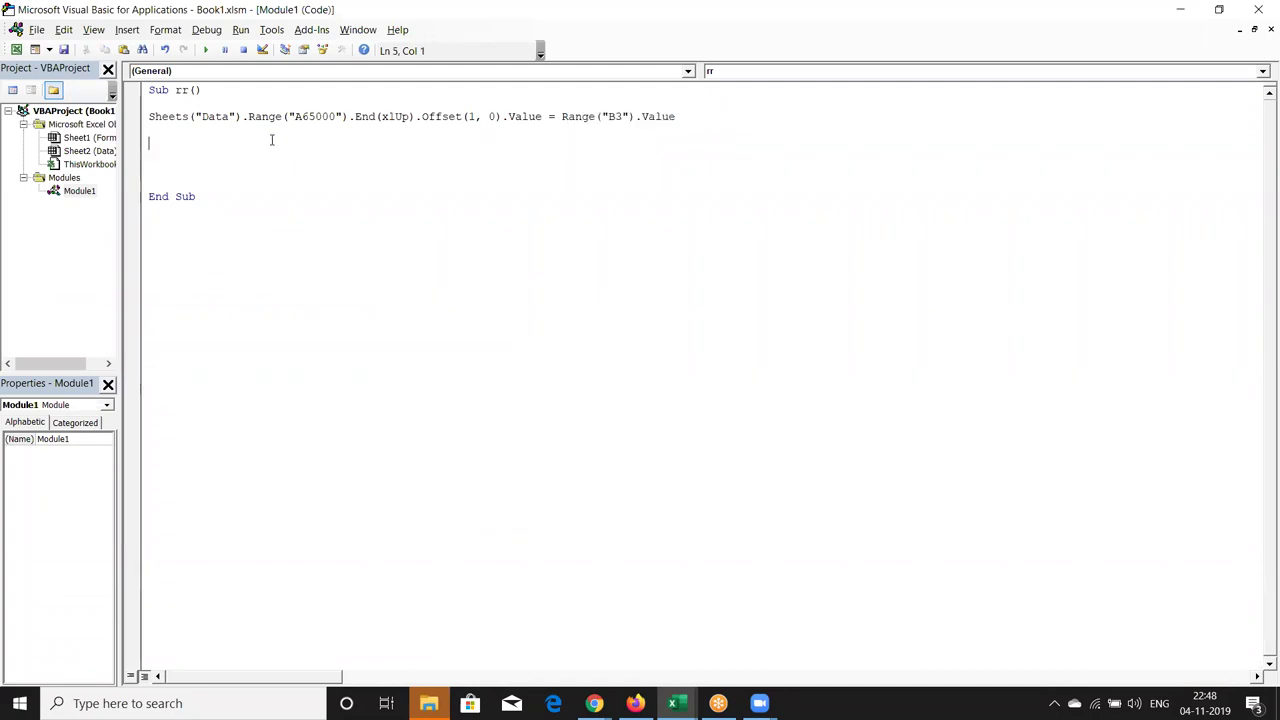
{"action": "left_click", "coordinate": [150, 118]}
Type the sample name into cell A2 of the Data sheet
{"action": "key", "text": "alt+F11"}
{"action": "left_click", "coordinate": [131, 657]}
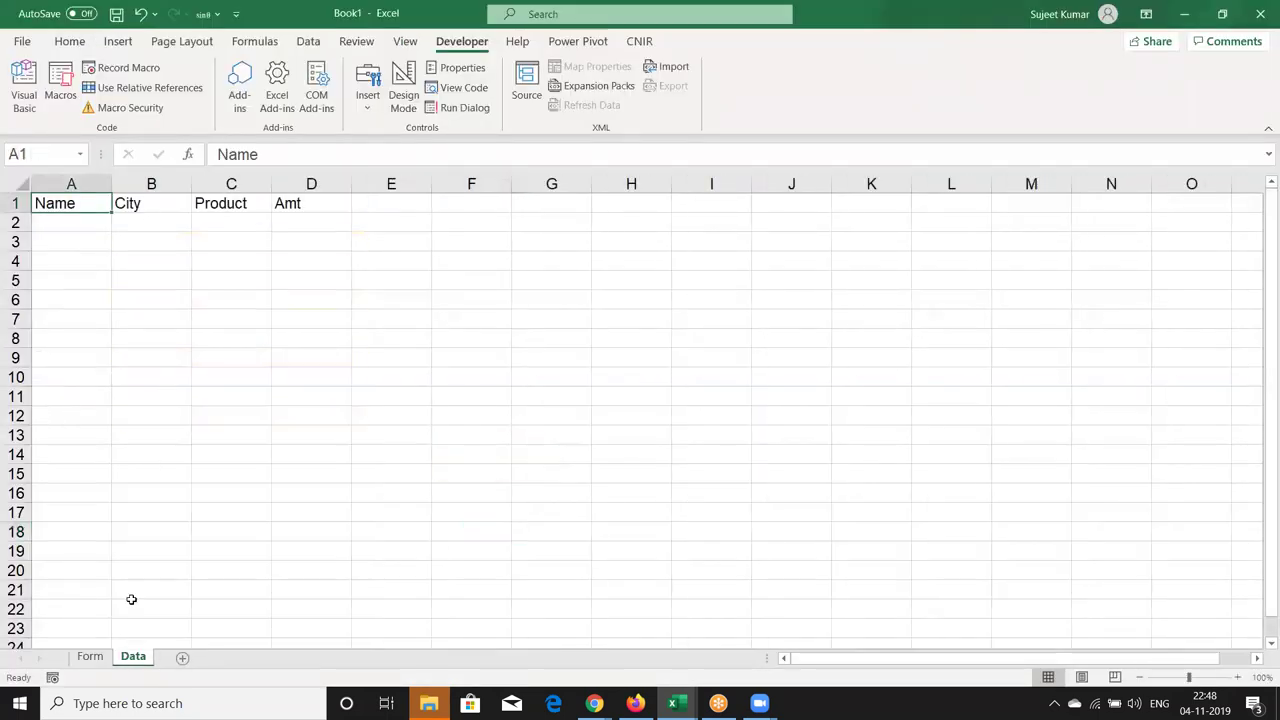
{"action": "left_click", "coordinate": [67, 220]}
{"action": "type", "text": "Puja"}
{"action": "left_click", "coordinate": [97, 293]}
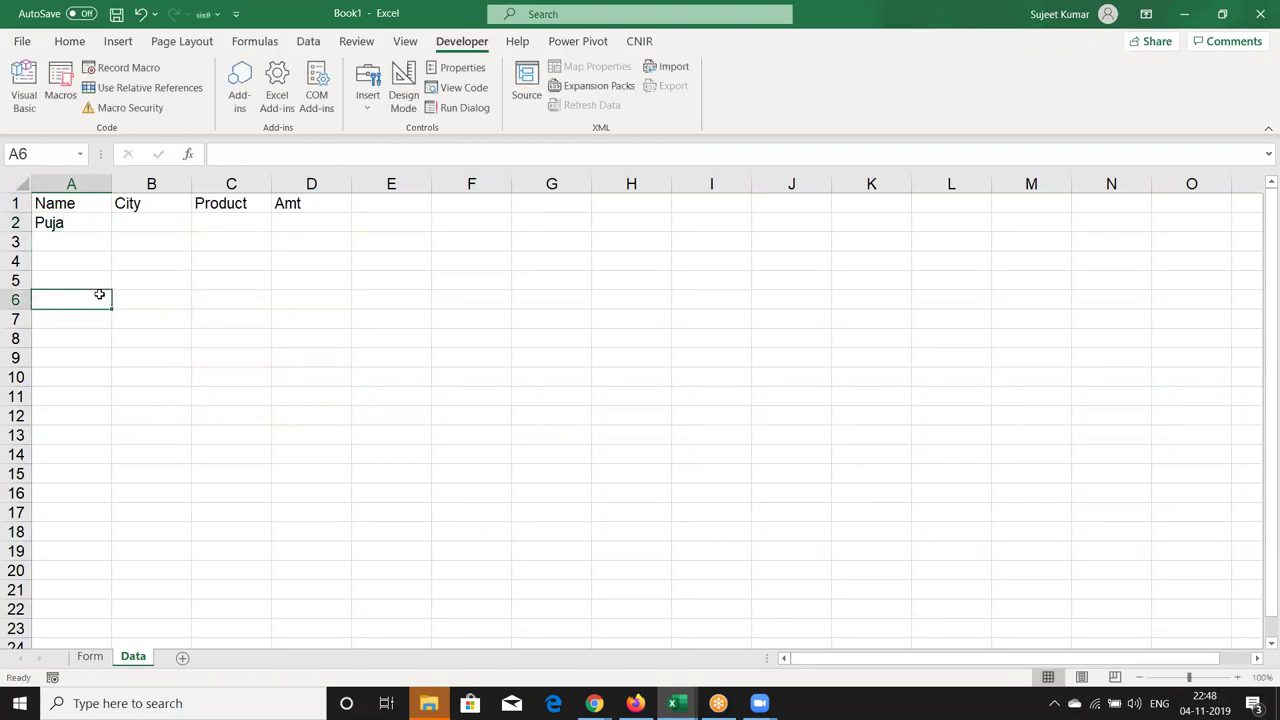
{"action": "key", "text": "alt+F11"}
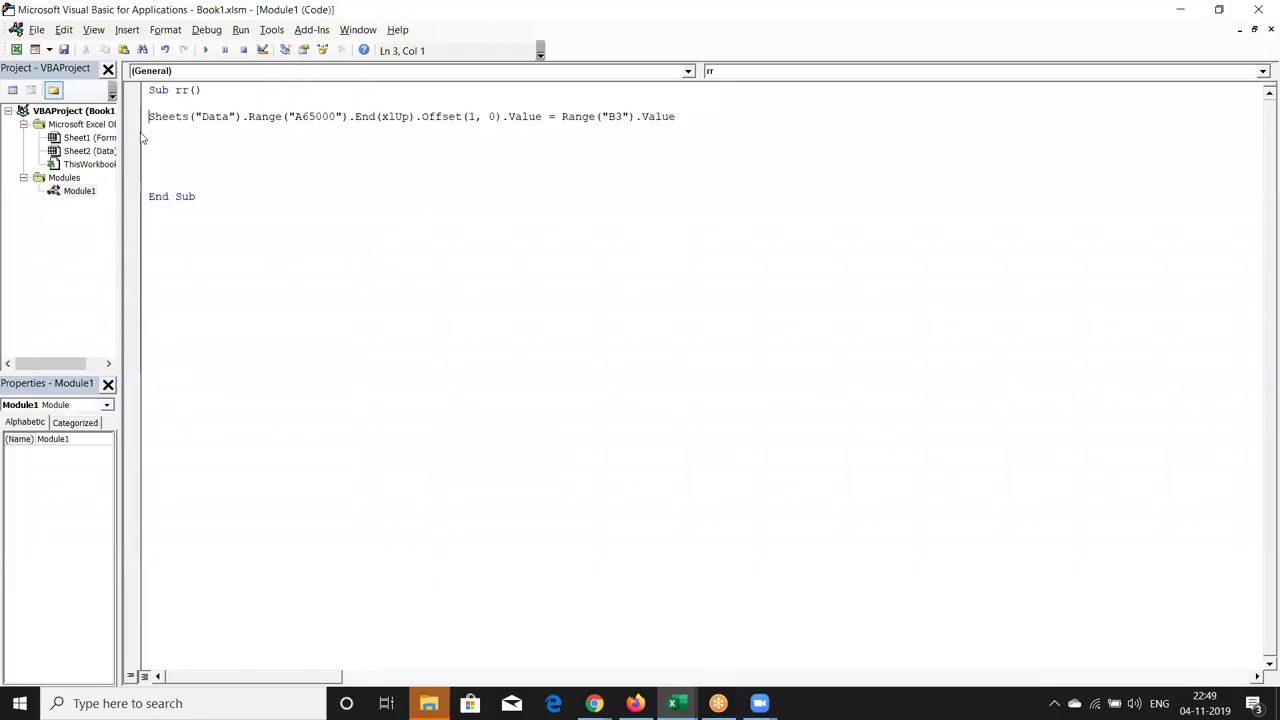
Duplicate the Sheets("Data") line and change its Offset(1, 0) to Offset(0, 1)
{"action": "left_click", "coordinate": [141, 116]}
{"action": "key", "text": "ctrl+c"}
{"action": "left_click", "coordinate": [145, 131]}
{"action": "key", "text": "ctrl+v"}
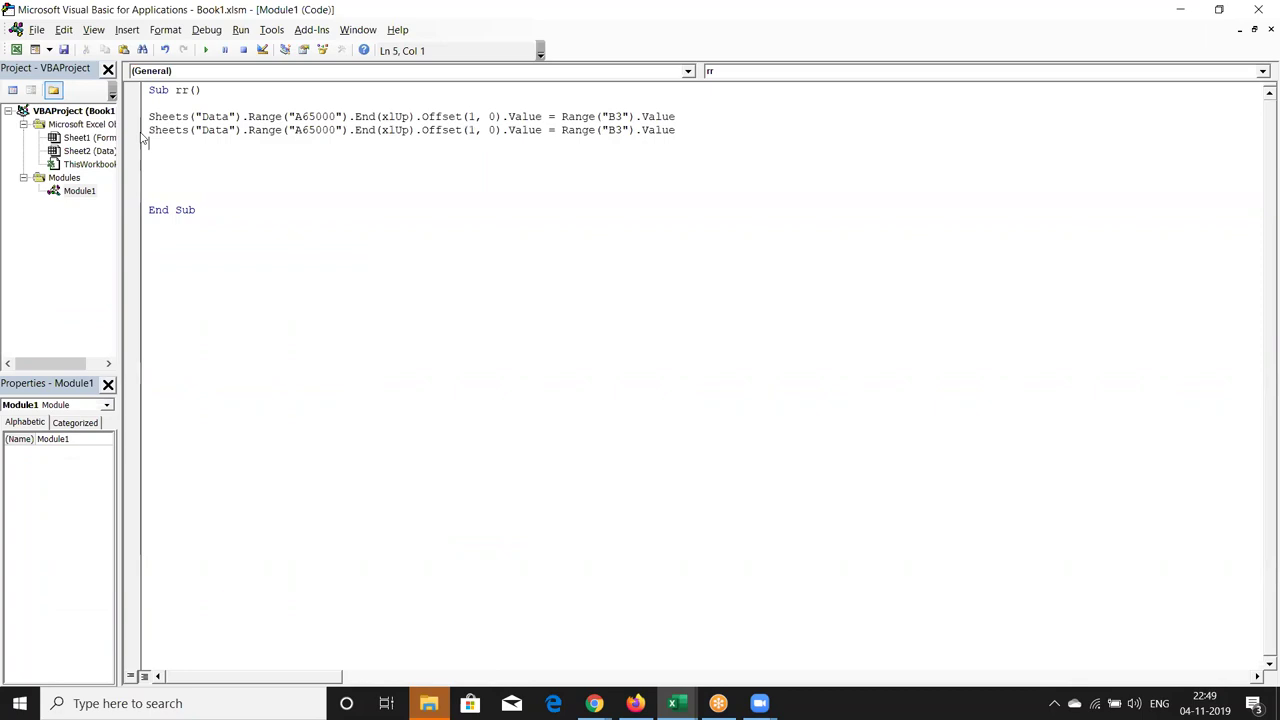
{"action": "left_click", "coordinate": [476, 130]}
{"action": "key", "text": "BackSpace"}
{"action": "type", "text": "0"}
{"action": "key", "text": "Right"}
{"action": "key", "text": "Delete"}
{"action": "type", "text": "1"}
{"action": "left_click", "coordinate": [561, 167]}
Test the logic: jump to A65000, Ctrl+Up to the last name, then one cell right
{"action": "key", "text": "alt+F11"}
{"action": "left_click", "coordinate": [47, 146]}
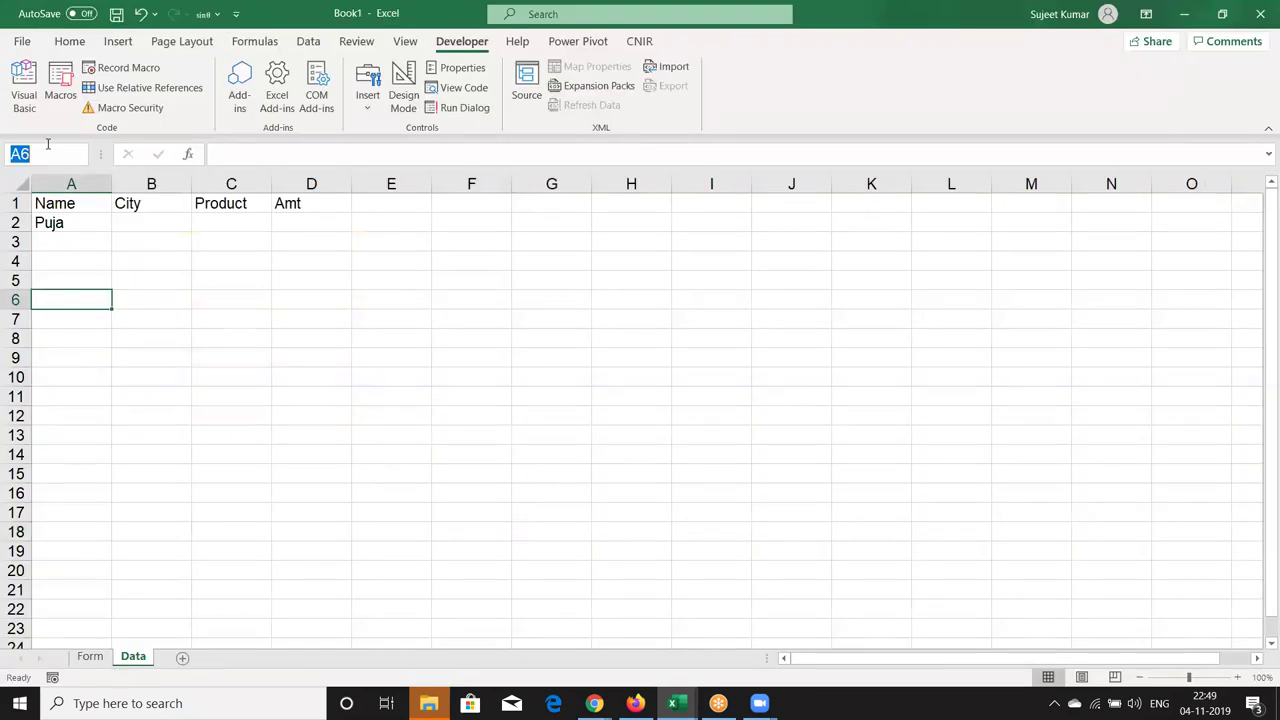
{"action": "type", "text": "a65000"}
{"action": "key", "text": "Escape"}
{"action": "key", "text": "Return"}
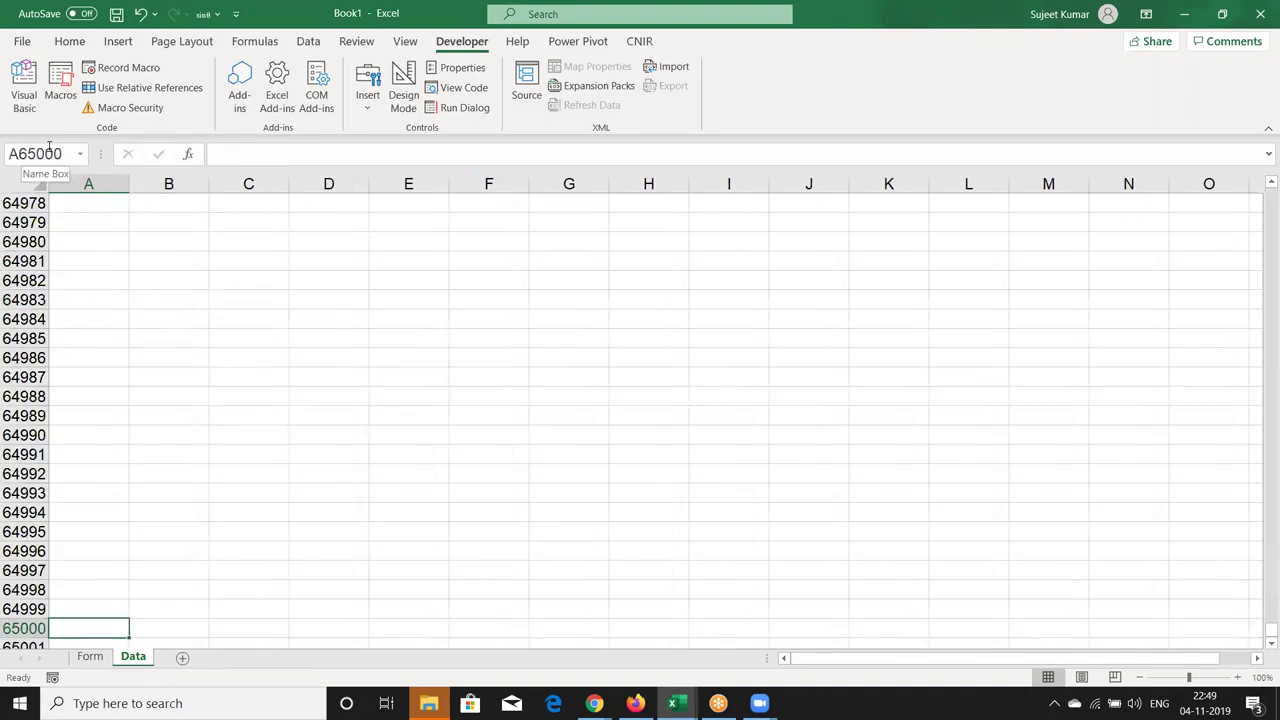
{"action": "key", "text": "ctrl+Up"}
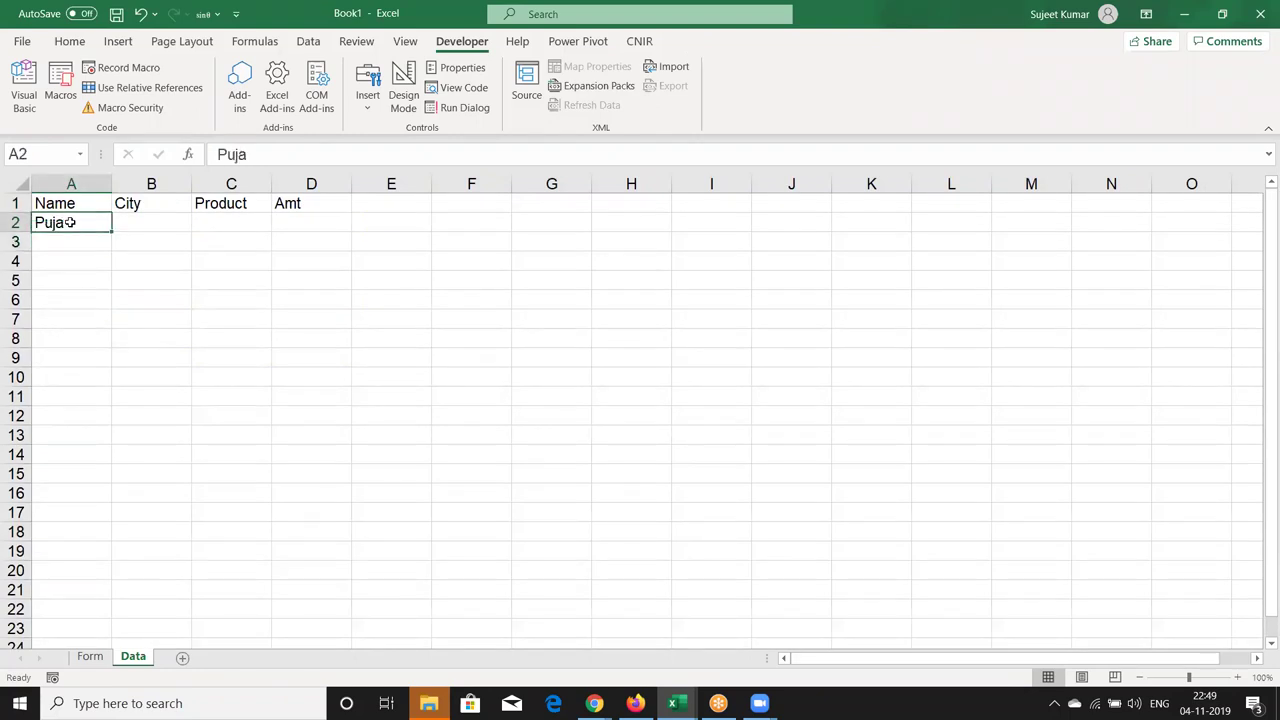
{"action": "key", "text": "Tab"}
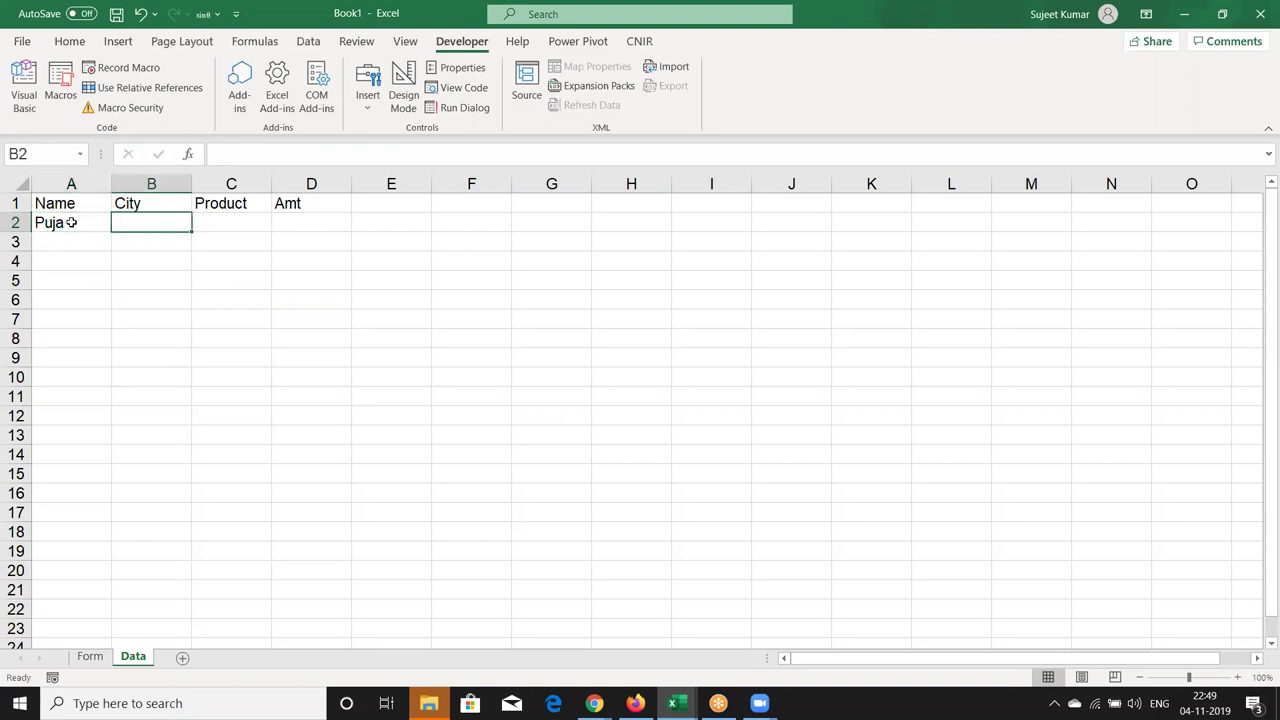
{"action": "key", "text": "alt+Tab"}
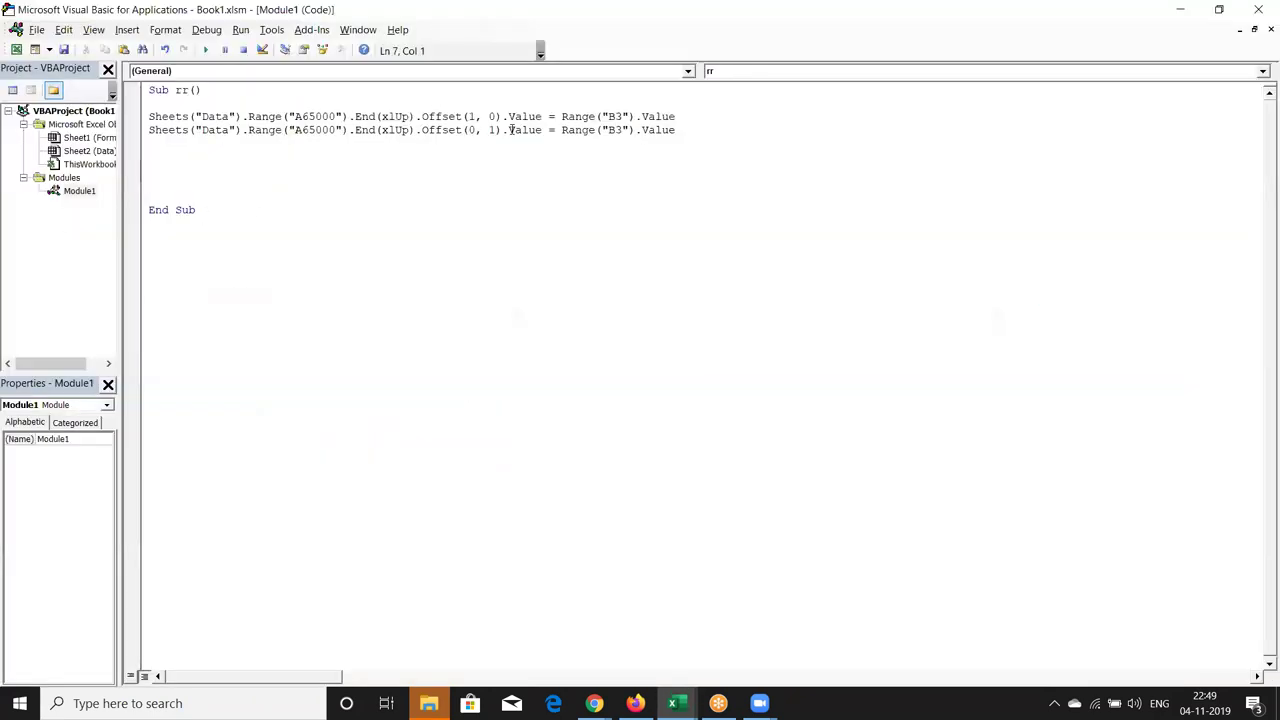
Check the City cell B6 on the Form and change the second line's source to B6
{"action": "left_click", "coordinate": [497, 131]}
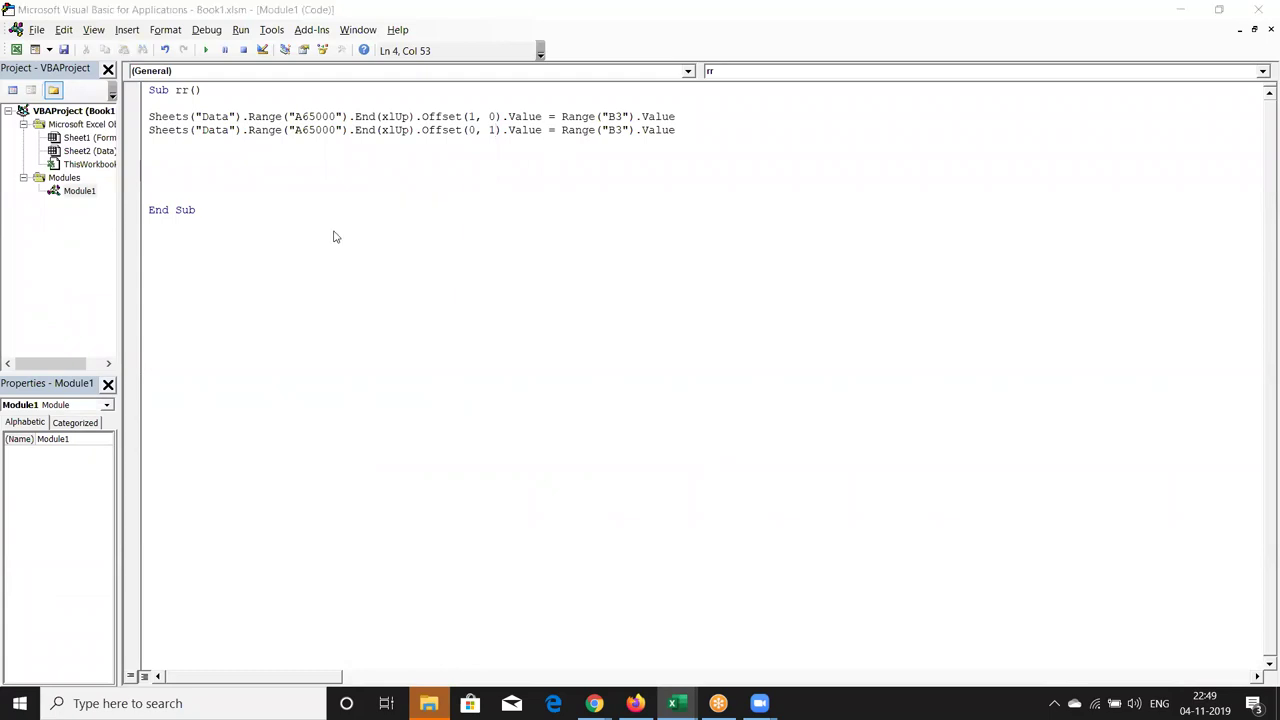
{"action": "key", "text": "alt+F11"}
{"action": "left_click", "coordinate": [89, 657]}
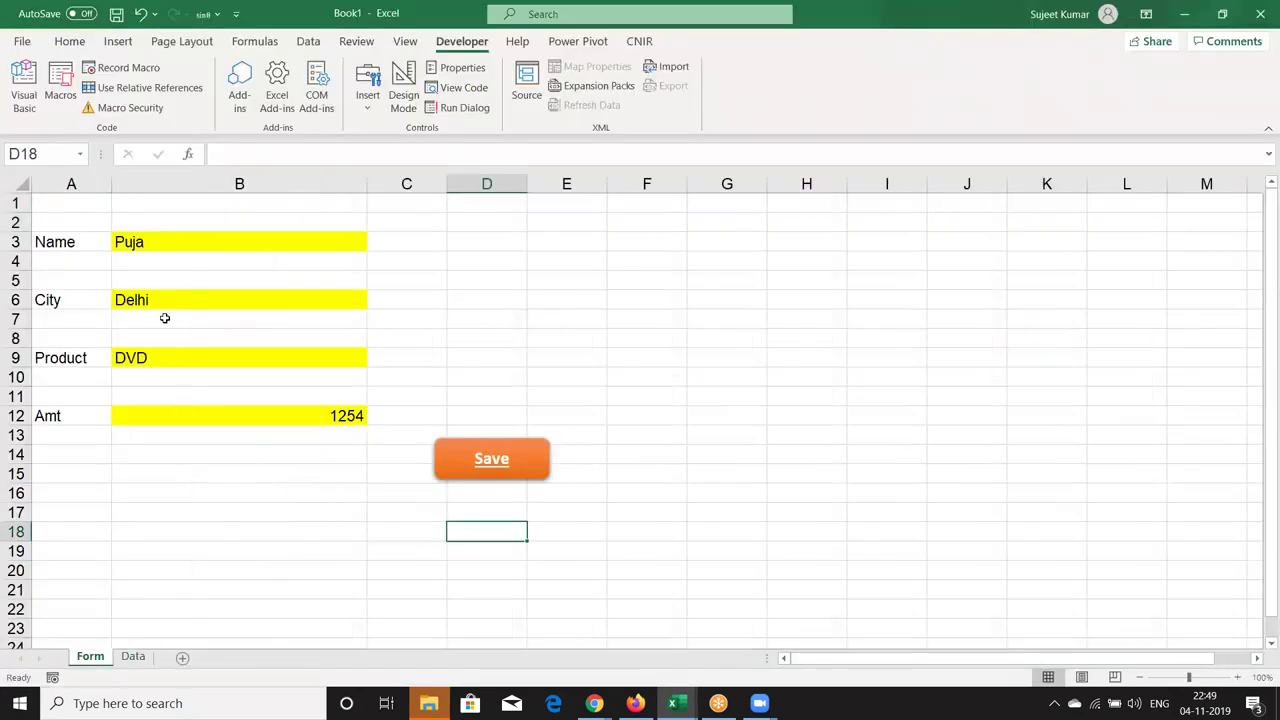
{"action": "left_click", "coordinate": [160, 298]}
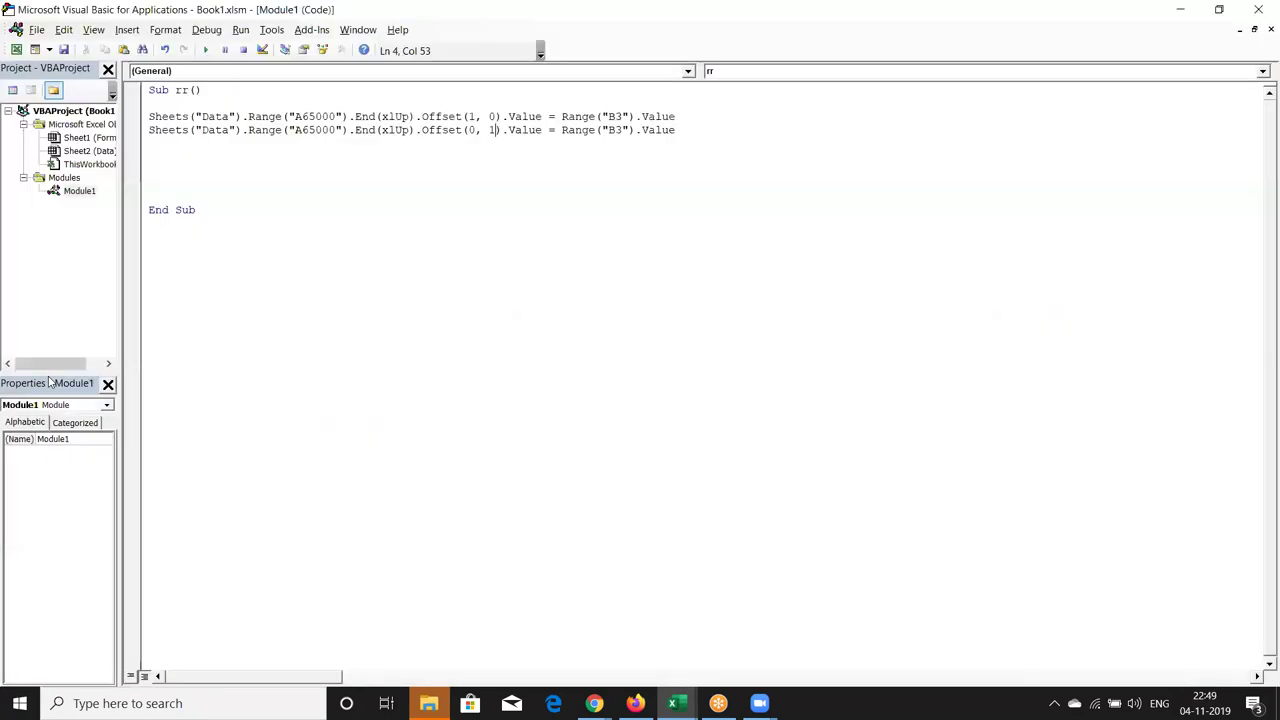
{"action": "key", "text": "alt+F11"}
{"action": "left_click", "coordinate": [623, 130]}
{"action": "key", "text": "BackSpace"}
{"action": "type", "text": "6"}
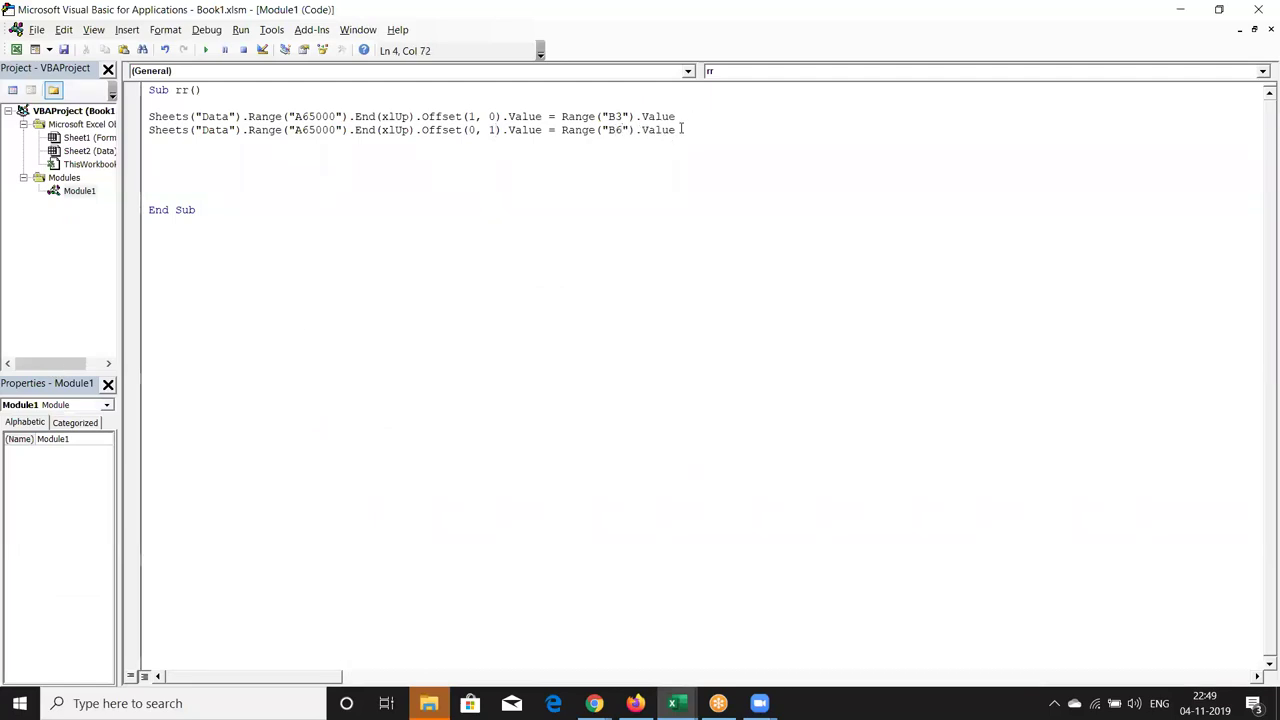
Copy the B6 line into a third line, fixing its .Value ending
{"action": "left_click_drag", "start_coordinate": [655, 130], "coordinate": [129, 130]}
{"action": "key", "text": "ctrl+c"}
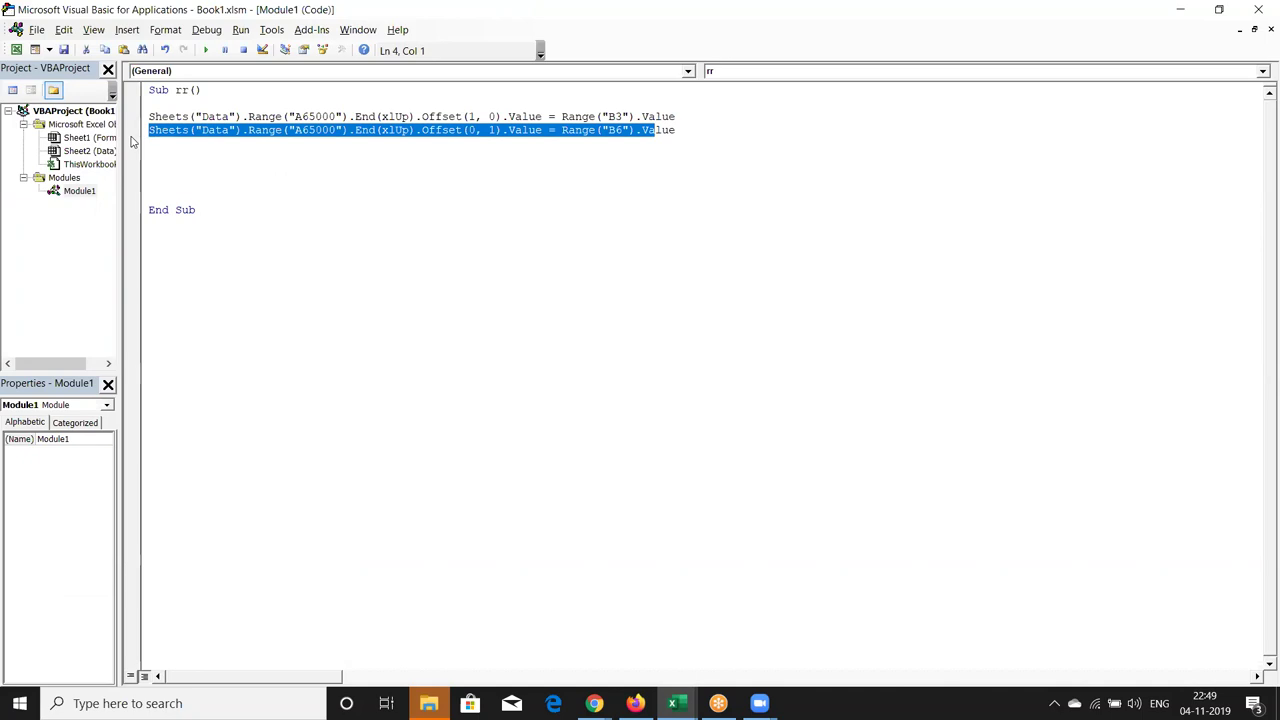
{"action": "left_click", "coordinate": [138, 145]}
{"action": "key", "text": "ctrl+v"}
{"action": "key", "text": "ctrl+v"}
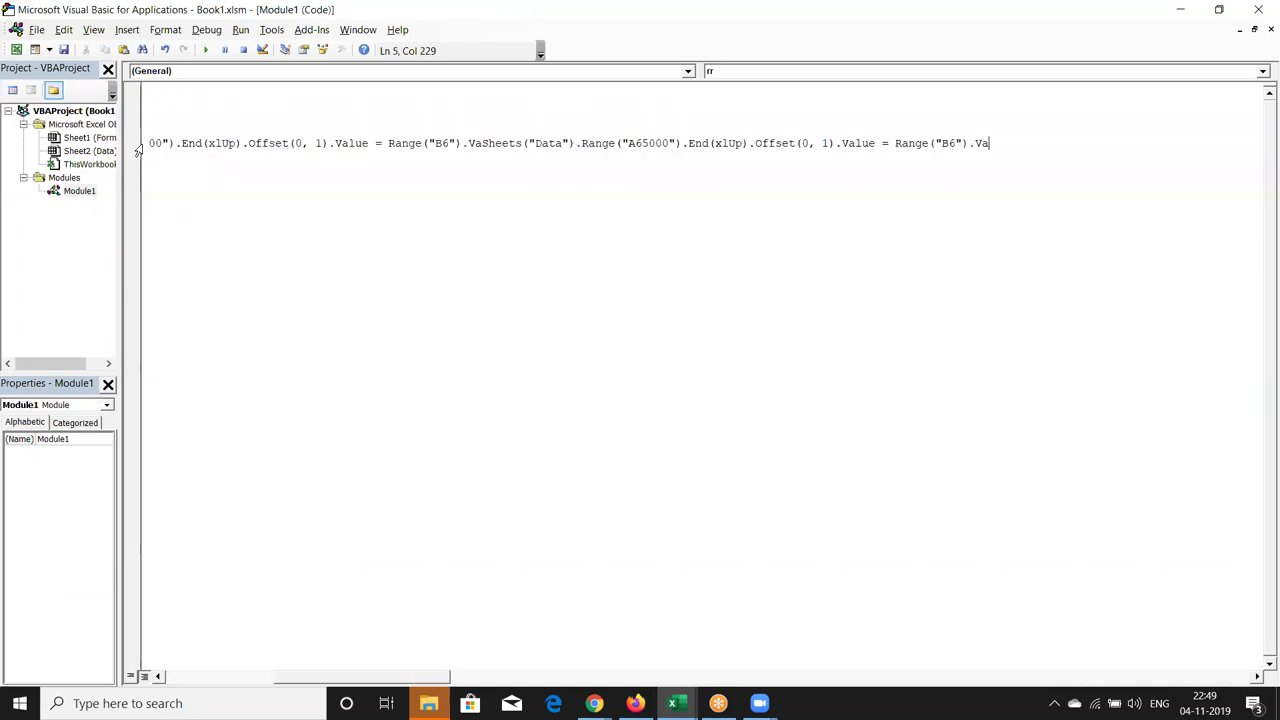
{"action": "key", "text": "ctrl+z"}
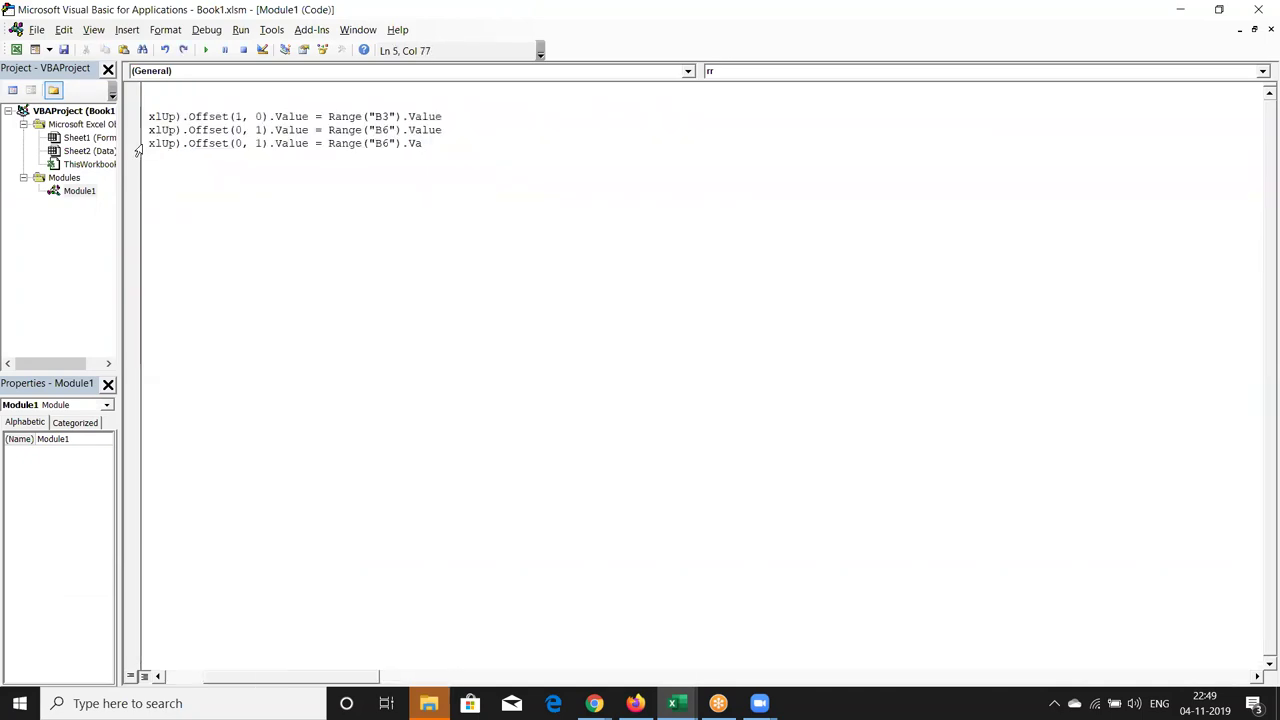
{"action": "type", "text": "lue"}
{"action": "key", "text": "Return"}
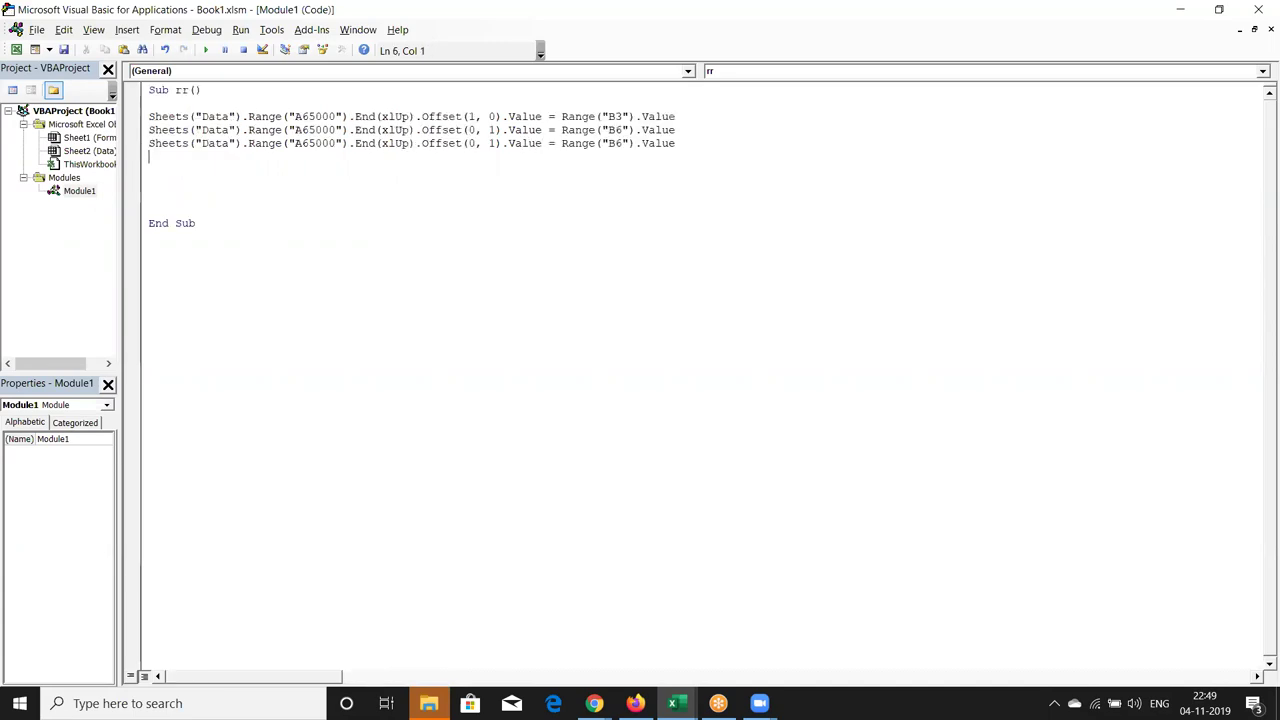
Type a fourth line using Offset(0, 1) and Range("B6").Value, then review the form cells
{"action": "type", "text": "Sheets(\"Data\").Range(\"A65000\").End(xlUp).Offset(0, 1).Value = Range(\"B6\").Va"}
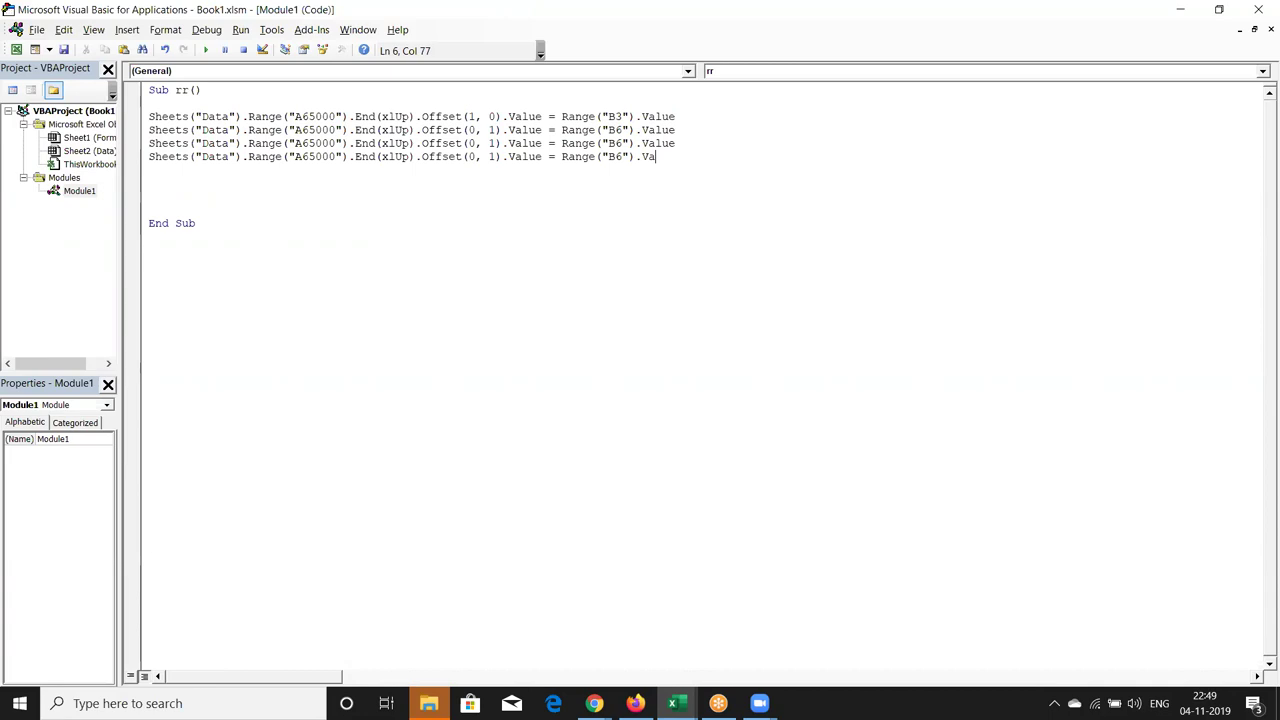
{"action": "type", "text": "a"}
{"action": "key", "text": "BackSpace"}
{"action": "type", "text": "lue"}
{"action": "key", "text": "Return"}
{"action": "key", "text": "alt+F11"}
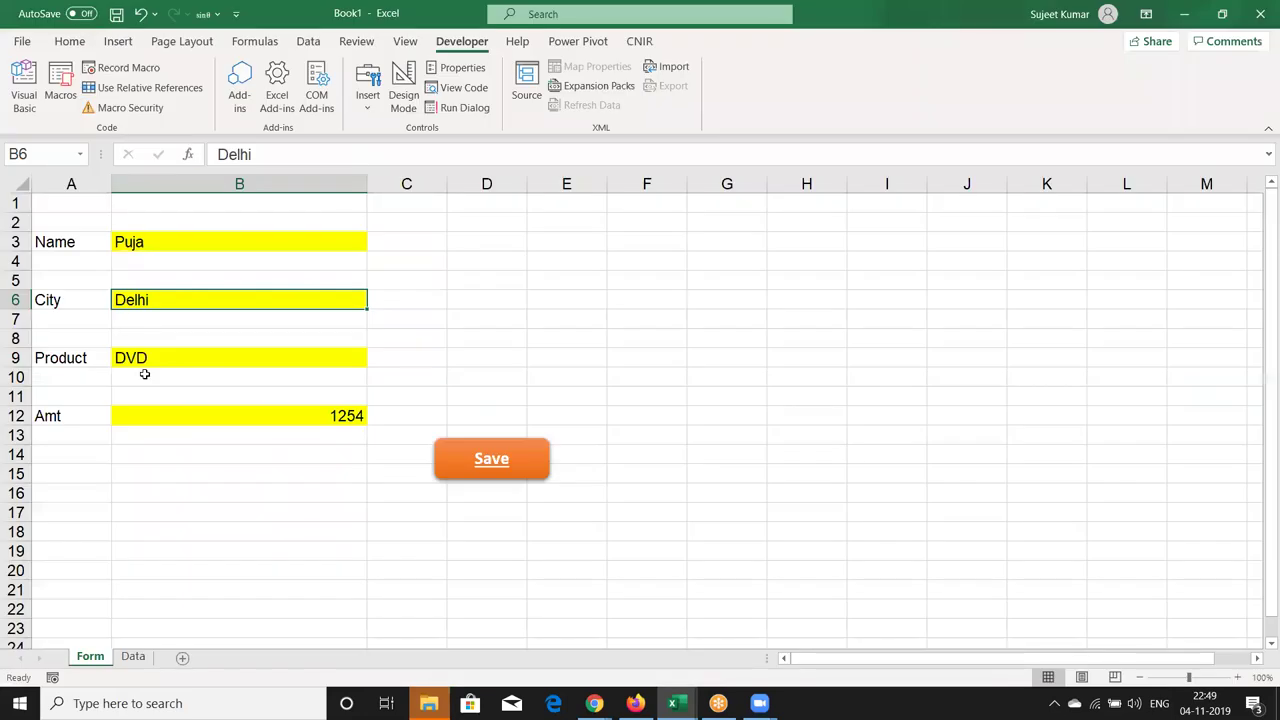
{"action": "left_click", "coordinate": [145, 373]}
{"action": "key", "text": "alt+Tab"}
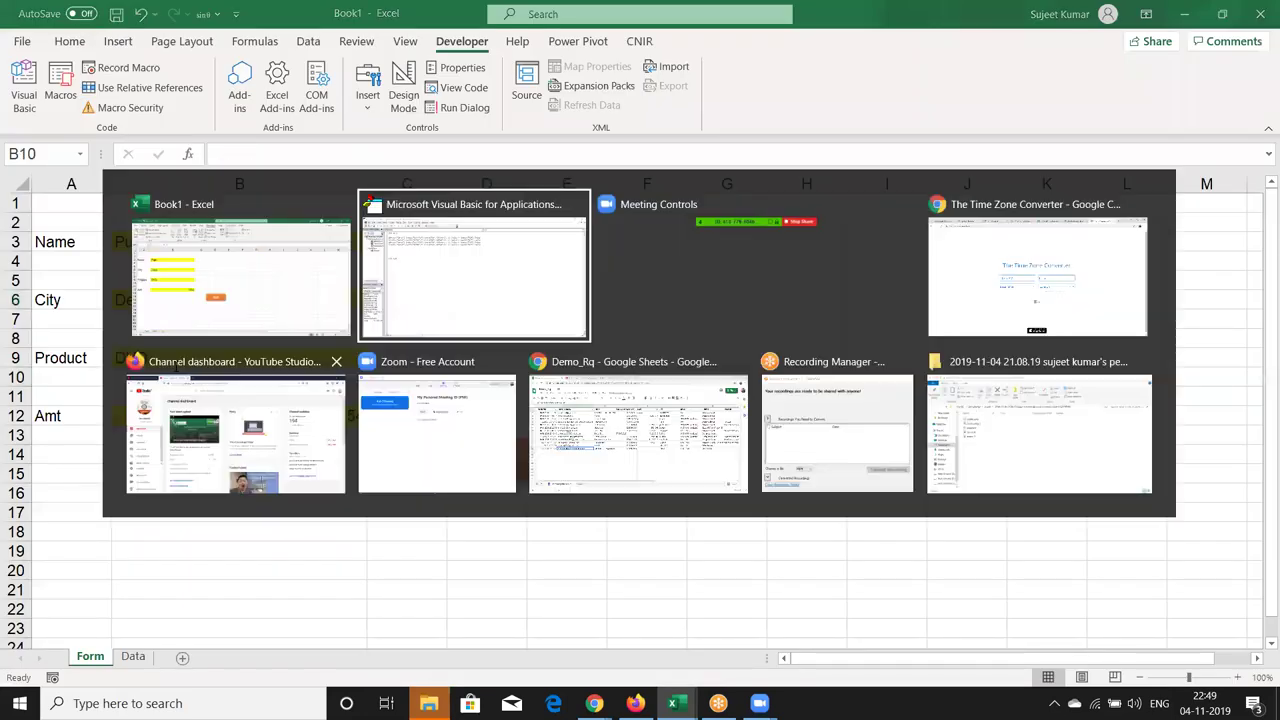
Change line 5 to Range("B9") with Offset(0, 2) and line 6 to Range("B12") with Offset(0, 3)
{"action": "left_click", "coordinate": [622, 143]}
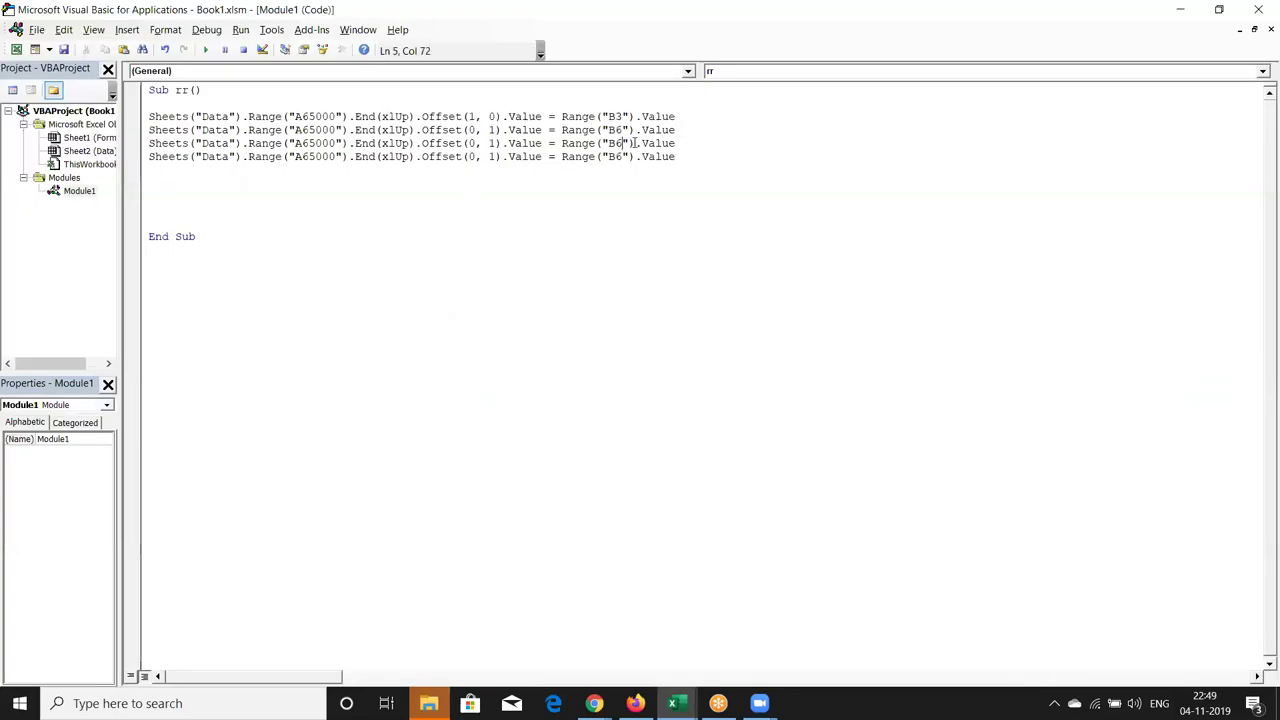
{"action": "key", "text": "BackSpace"}
{"action": "type", "text": "9"}
{"action": "key", "text": "BackSpace"}
{"action": "type", "text": "12"}
{"action": "double_click", "coordinate": [493, 143]}
{"action": "type", "text": "2"}
{"action": "key", "text": "BackSpace"}
{"action": "type", "text": "3"}
Verify the offsets on the Data sheet by jumping up from A22 and stepping right toward Amt
{"action": "key", "text": "alt+F11"}
{"action": "left_click", "coordinate": [138, 657]}
{"action": "left_click", "coordinate": [67, 607]}
{"action": "key", "text": "ctrl+Up"}
{"action": "key", "text": "Right"}
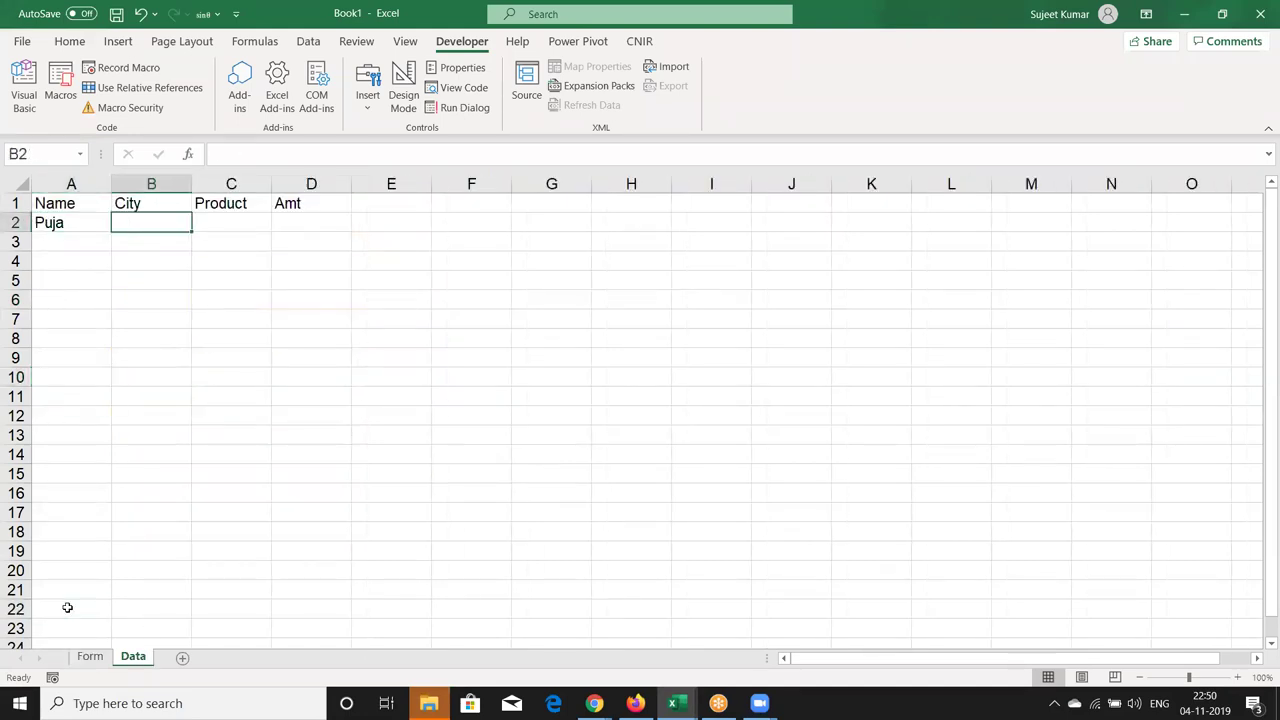
{"action": "left_click", "coordinate": [66, 607]}
{"action": "key", "text": "ctrl+Up"}
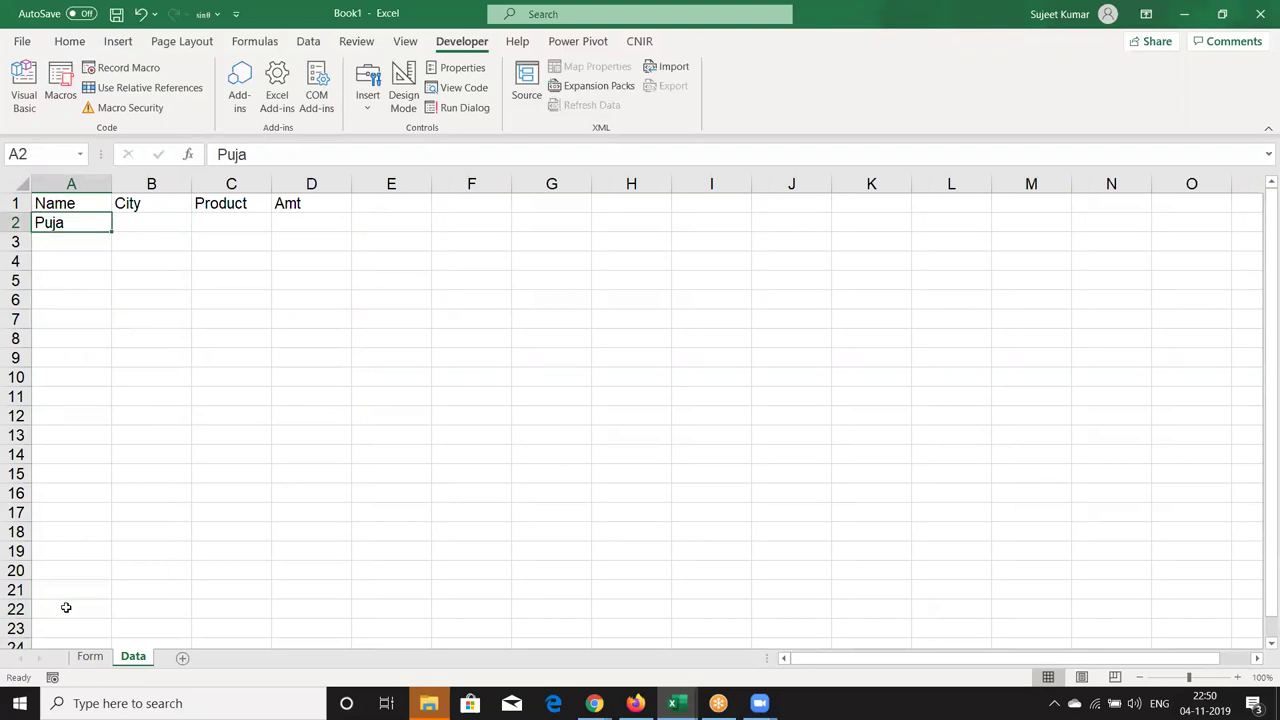
{"action": "key", "text": "Right"}
{"action": "key", "text": "Right"}
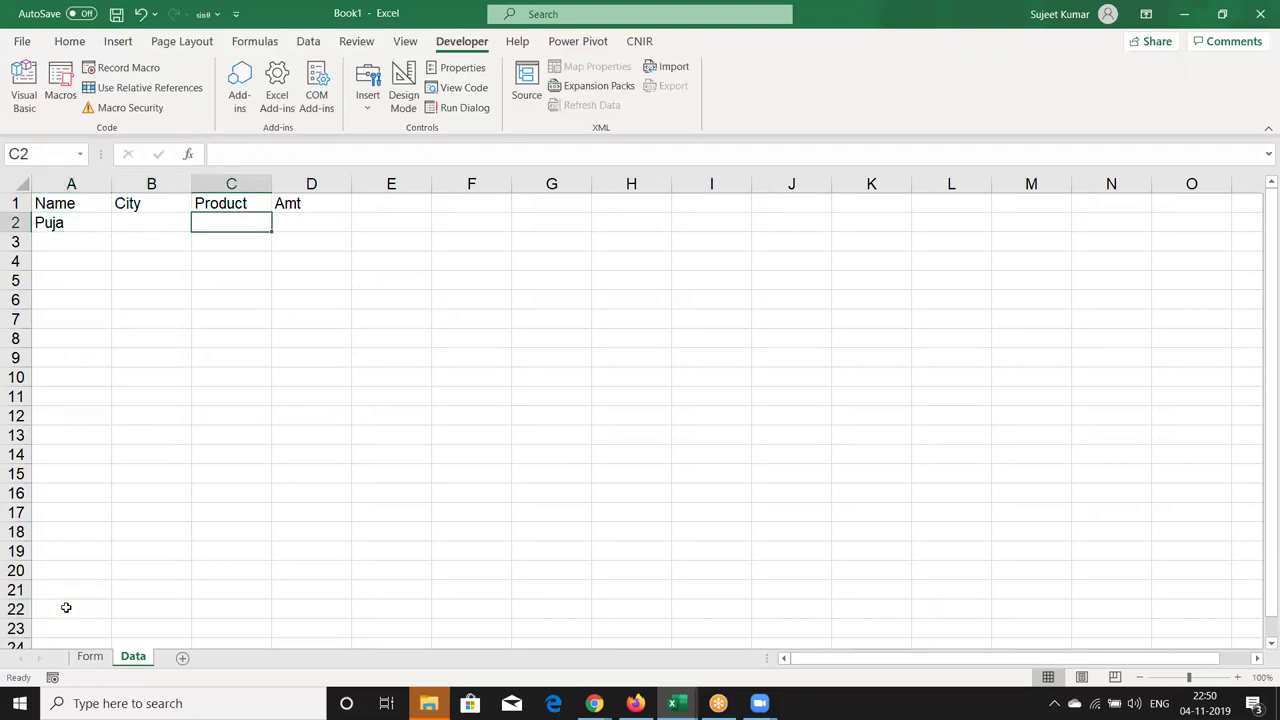
{"action": "left_click", "coordinate": [66, 607]}
{"action": "key", "text": "ctrl+Up"}
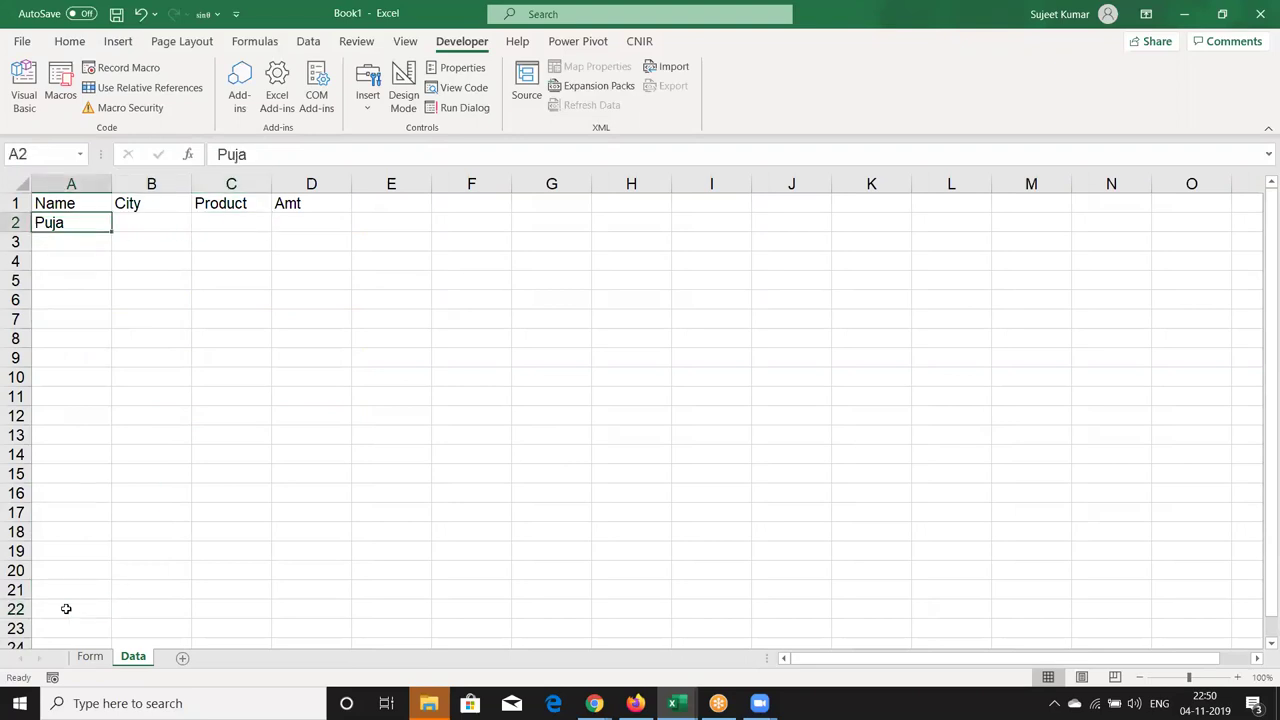
{"action": "key", "text": "Right"}
{"action": "key", "text": "Right"}
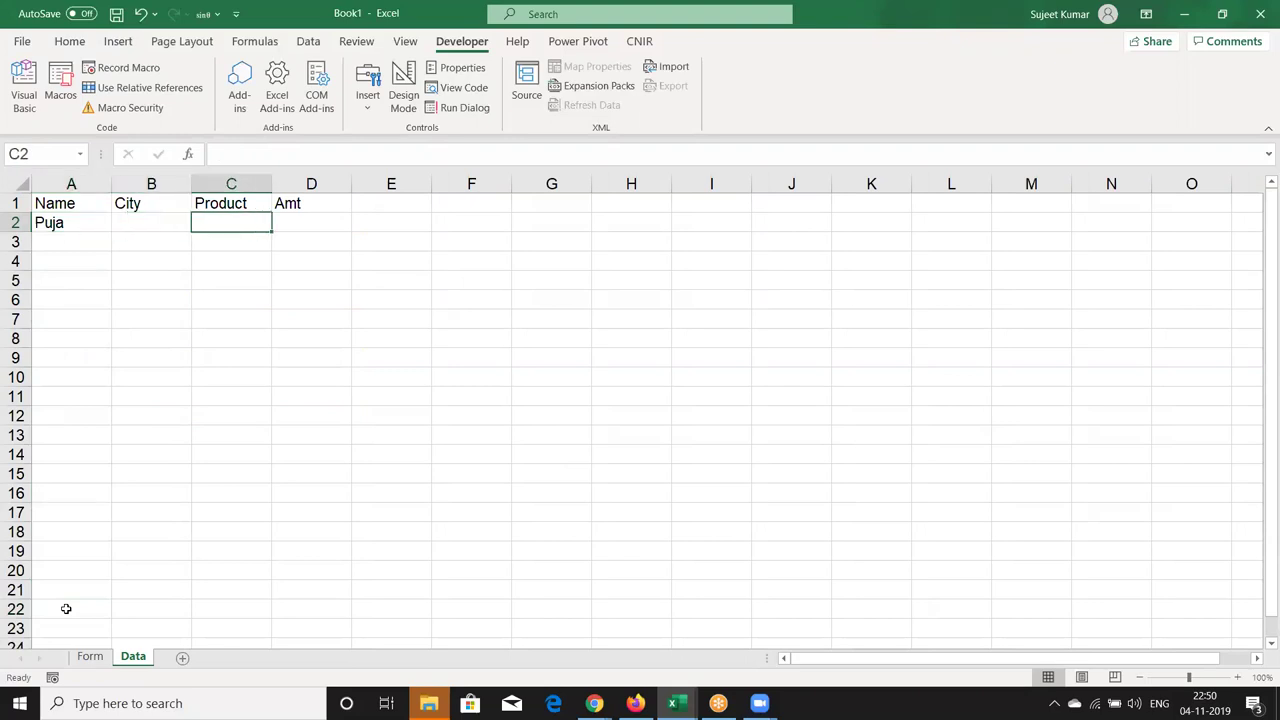
{"action": "key", "text": "Right"}
Move to a fresh line after the last statement and glance at the Form sheet
{"action": "key", "text": "alt+F11"}
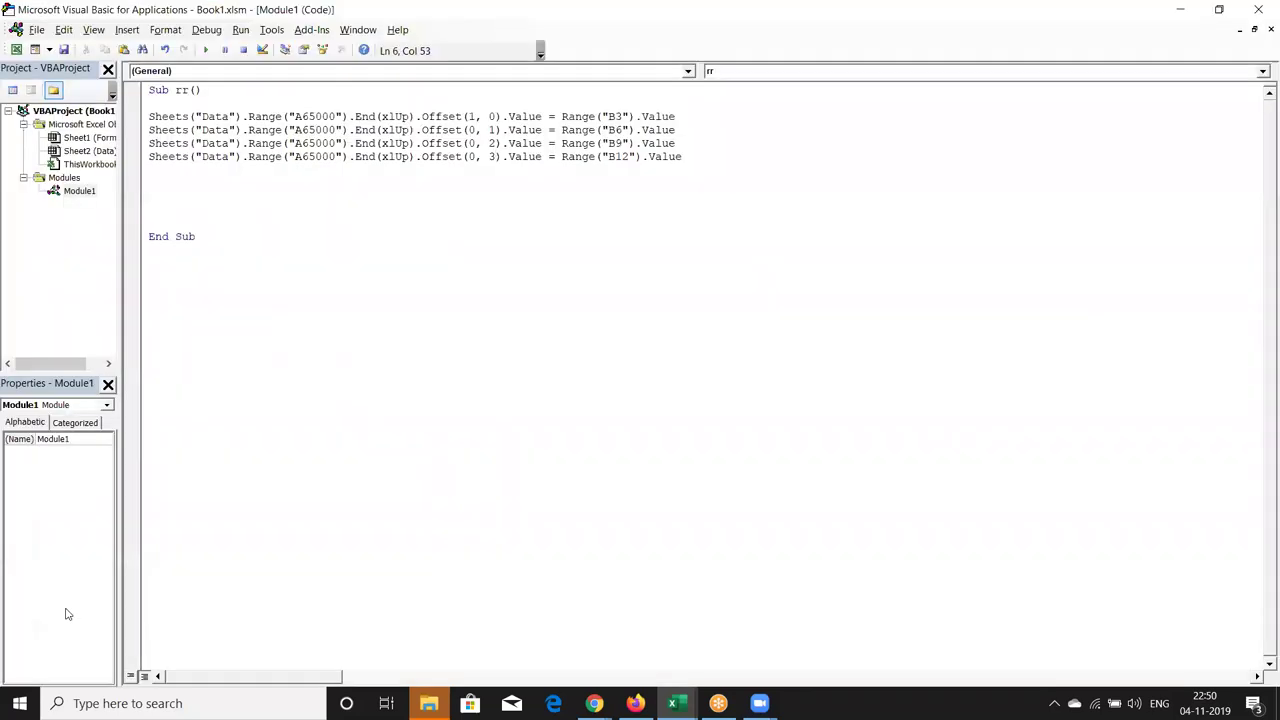
{"action": "key", "text": "Down"}
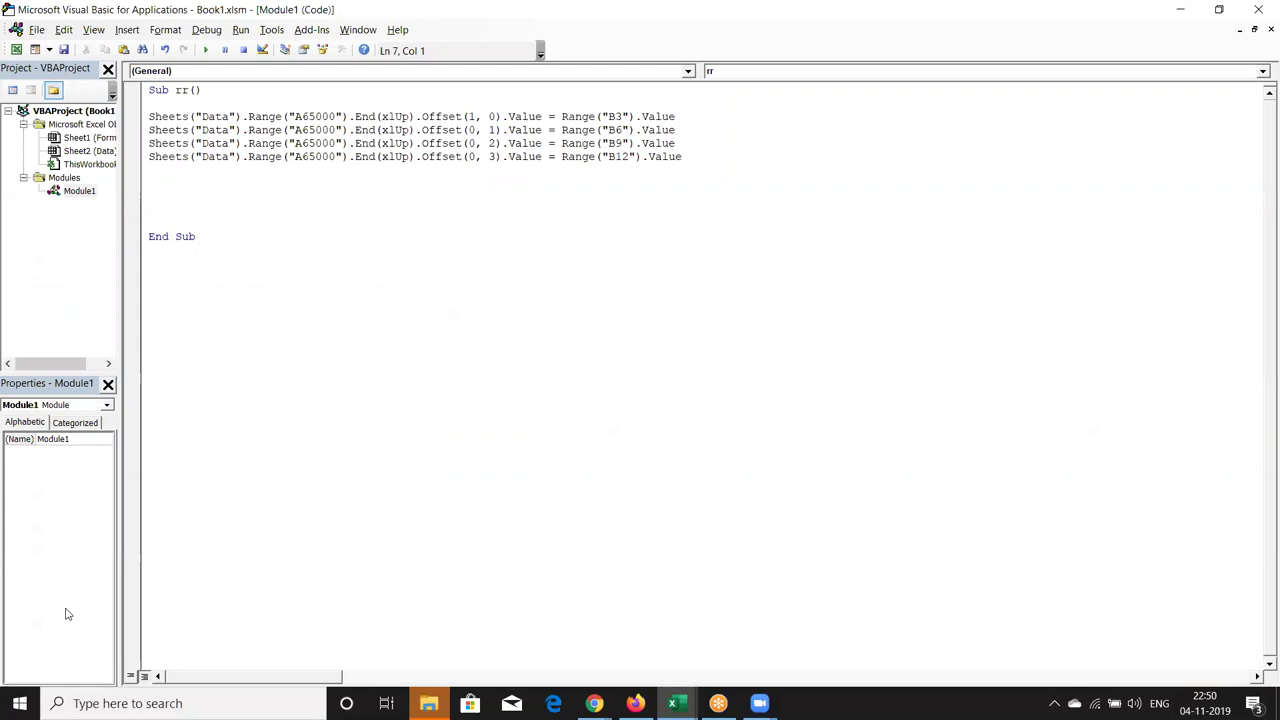
{"action": "key", "text": "alt+F11"}
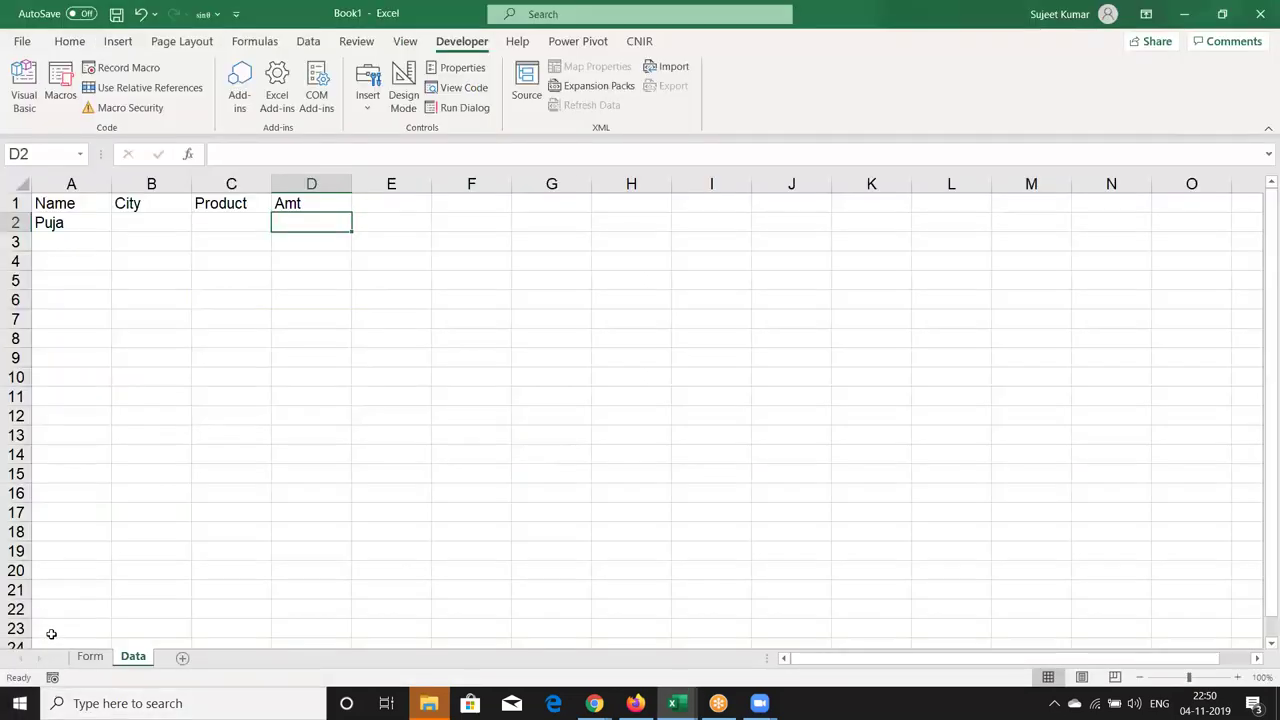
{"action": "left_click", "coordinate": [85, 657]}
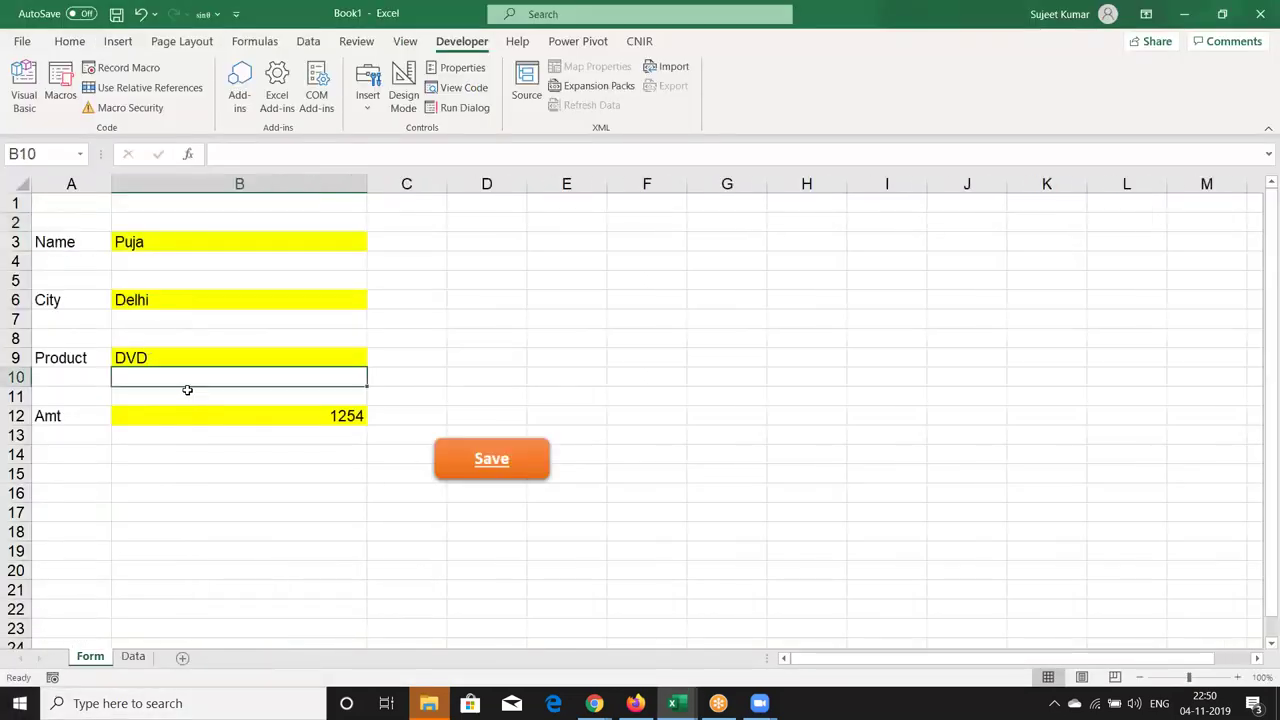
{"action": "key", "text": "alt+F11"}
Add Range("B3,B6,B9,B12").ClearContents, then start msgbox "Your Data Have Saved" below it
{"action": "key", "text": "Return"}
{"action": "type", "text": "range"}
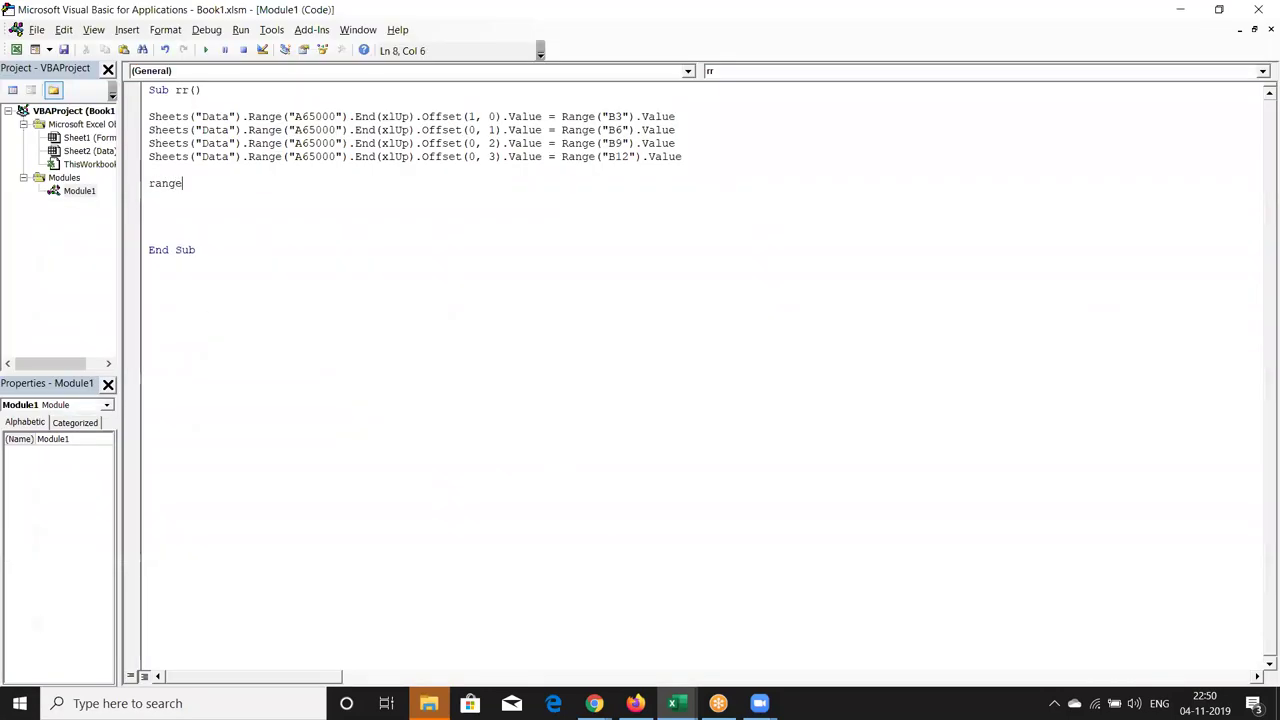
{"action": "type", "text": "(\"A"}
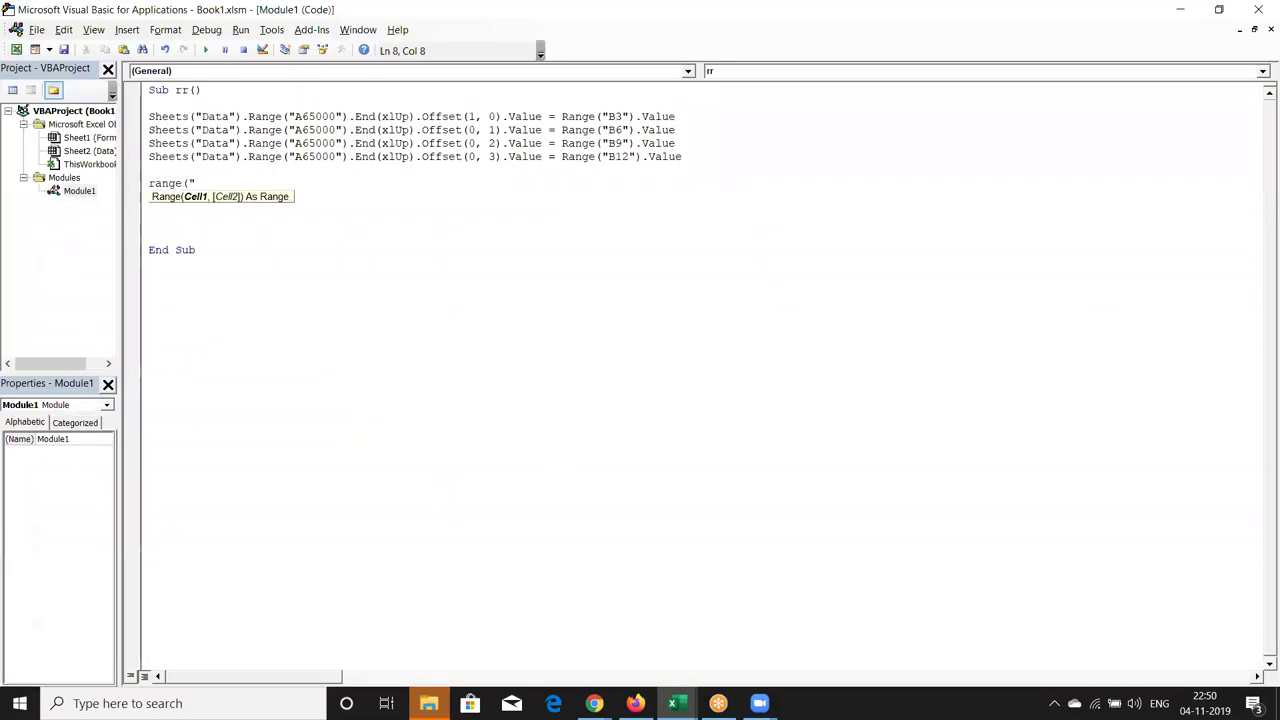
{"action": "type", "text": "1,"}
{"action": "type", "text": "B"}
{"action": "key", "text": "BackSpace"}
{"action": "key", "text": "BackSpace"}
{"action": "key", "text": "BackSpace"}
{"action": "key", "text": "BackSpace"}
{"action": "type", "text": "B3,B6,"}
{"action": "type", "text": "B9"}
{"action": "type", "text": ",B12"}
{"action": "type", "text": "\")"}
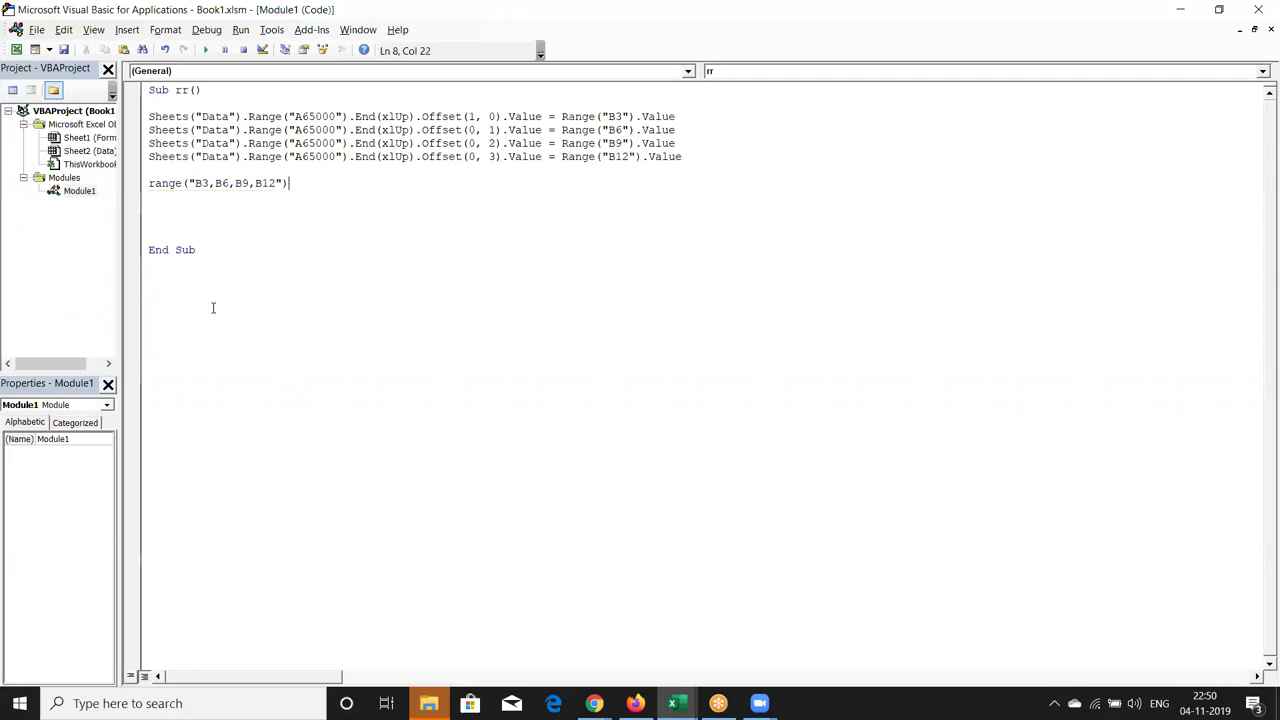
{"action": "type", "text": ".cl"}
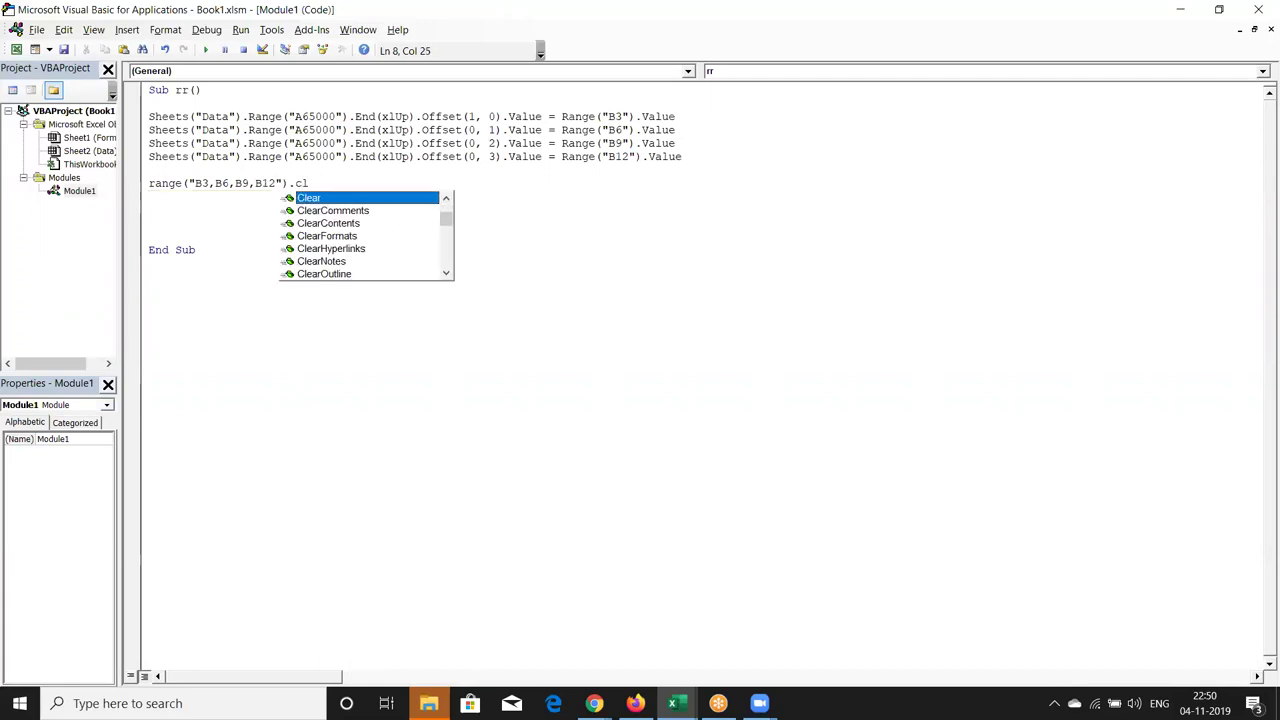
{"action": "key", "text": "Down"}
{"action": "key", "text": "Down"}
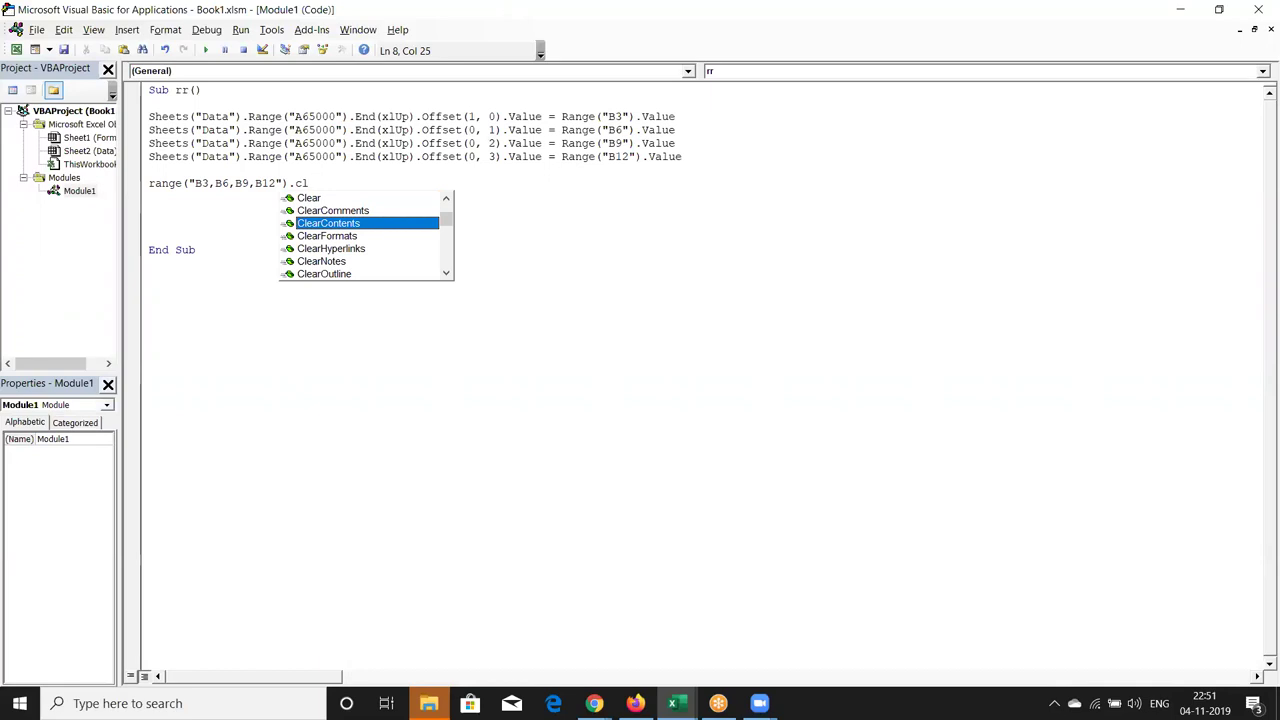
{"action": "key", "text": "Tab"}
{"action": "key", "text": "Return"}
{"action": "key", "text": "Return"}
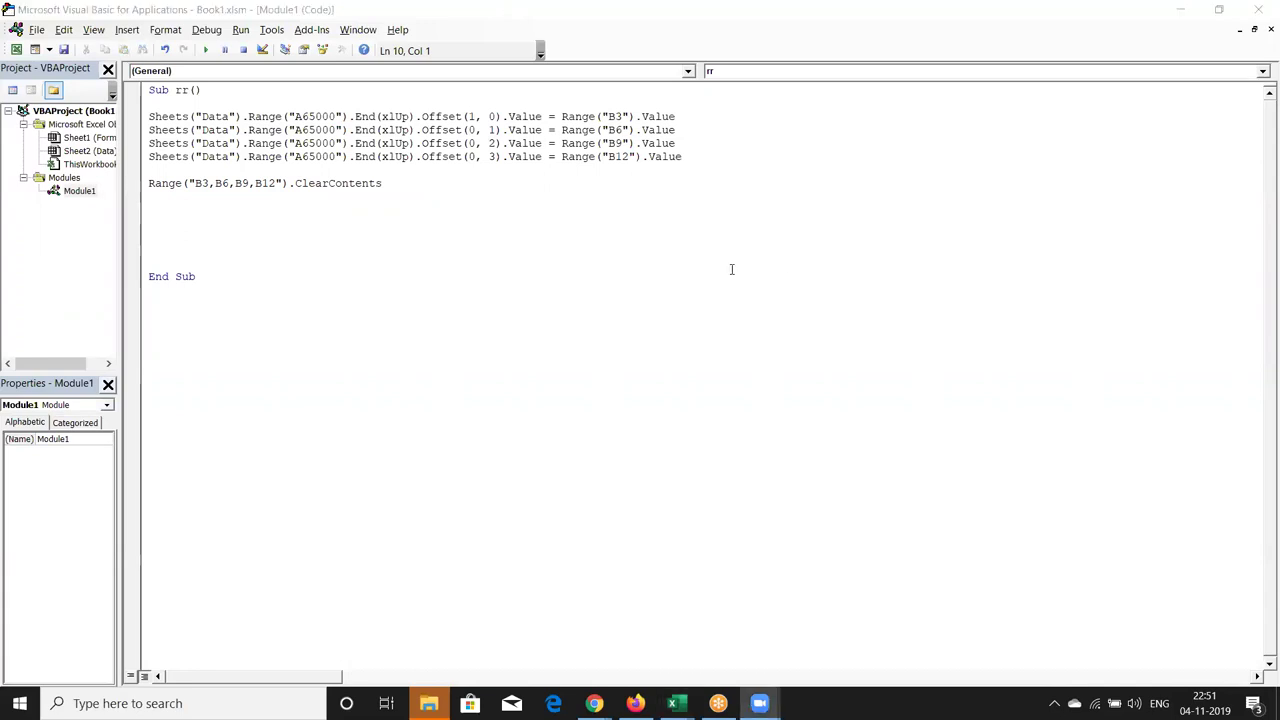
{"action": "type", "text": "msgbox "}
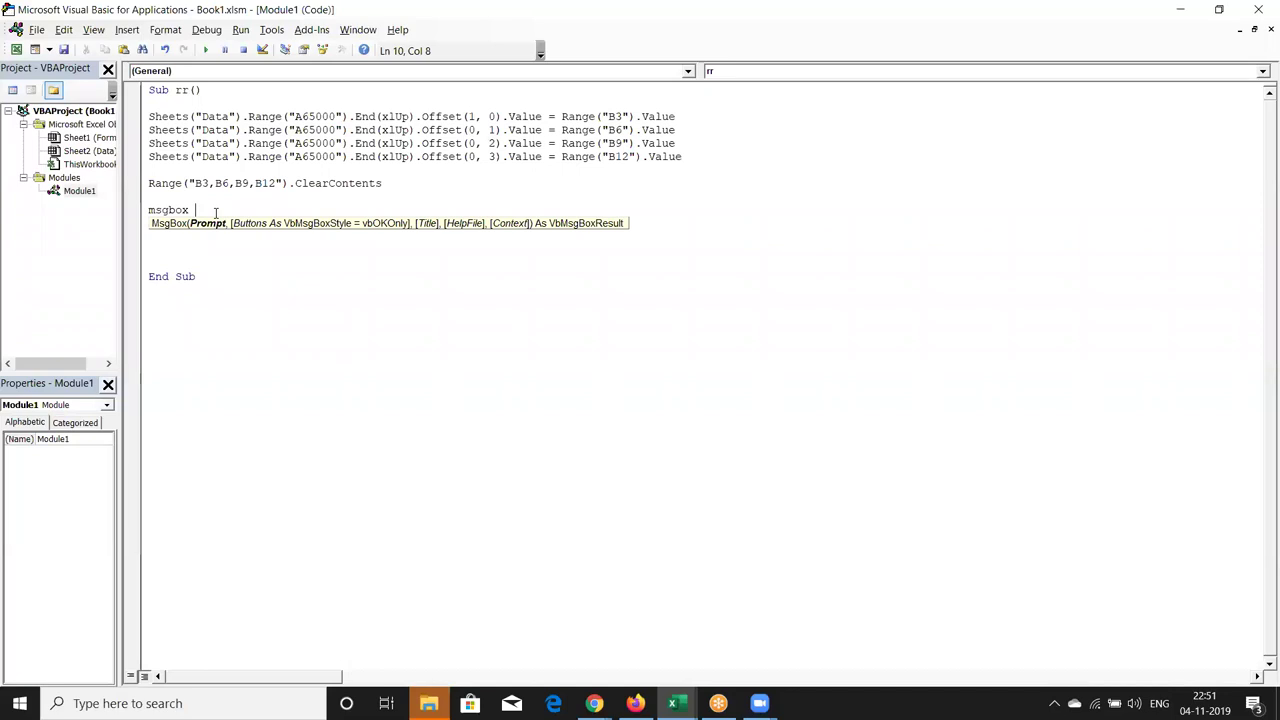
{"action": "type", "text": "\""}
{"action": "type", "text": "Your Data Have Sa"}
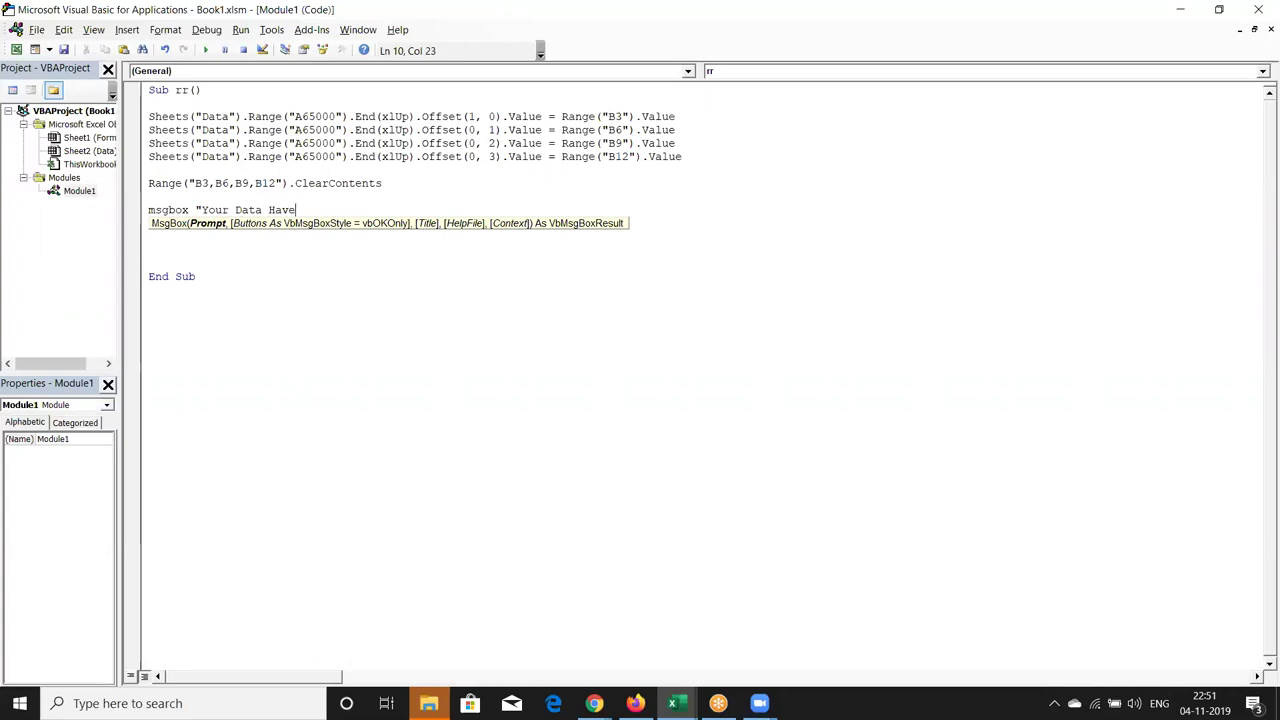
{"action": "type", "text": "ved"}
Delete the test name from Data sheet cell A2, then select the Save shape on the Form
{"action": "left_click", "coordinate": [204, 253]}
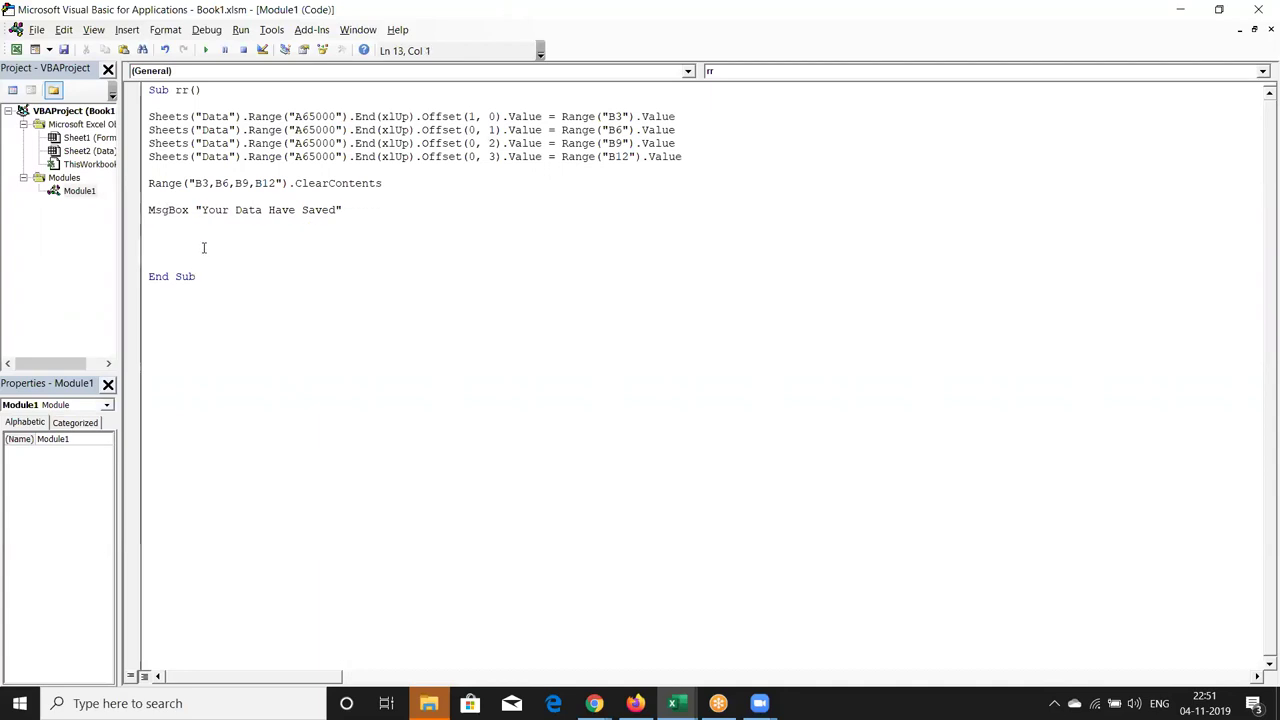
{"action": "key", "text": "alt+F11"}
{"action": "left_click", "coordinate": [280, 497]}
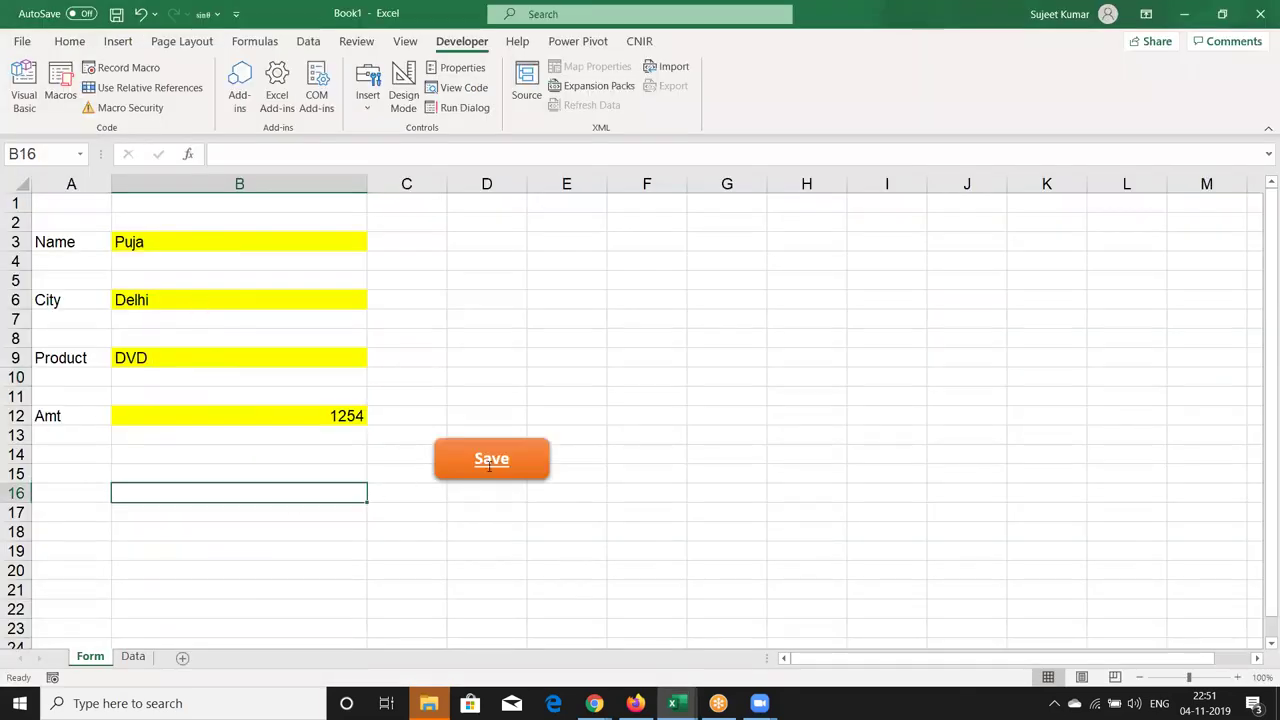
{"action": "left_click", "coordinate": [140, 656]}
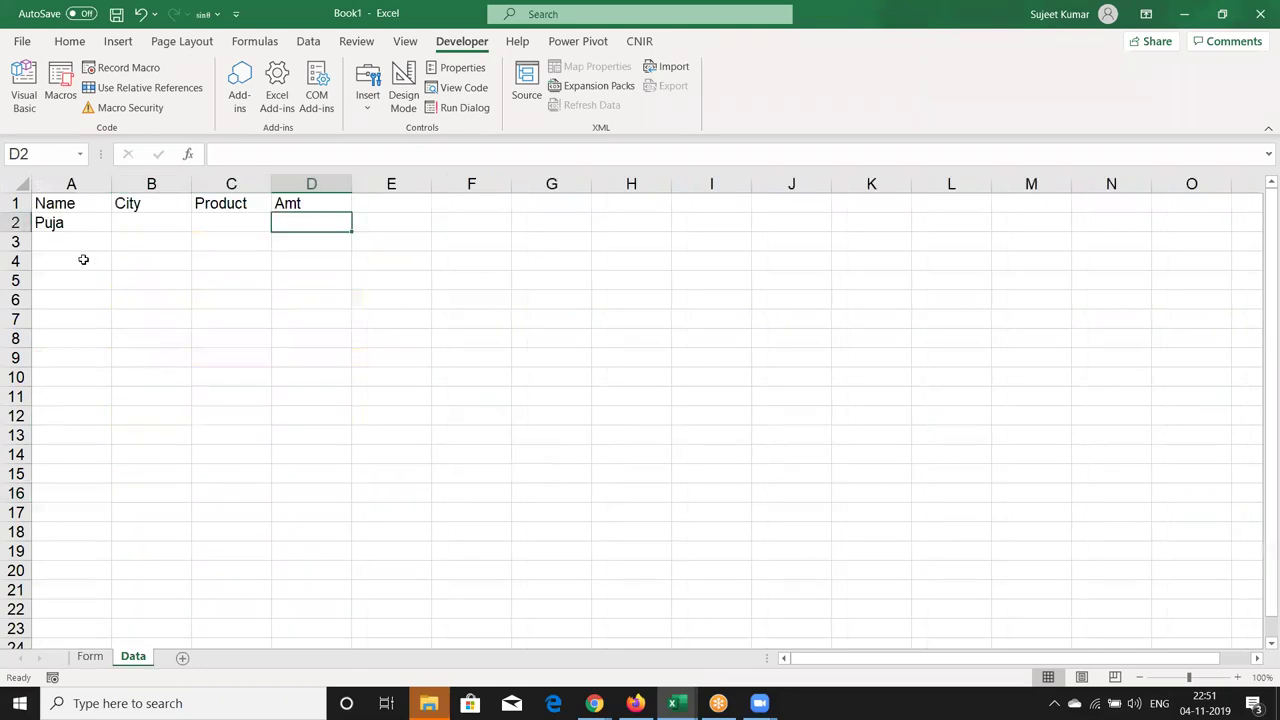
{"action": "left_click", "coordinate": [55, 220]}
{"action": "key", "text": "Delete"}
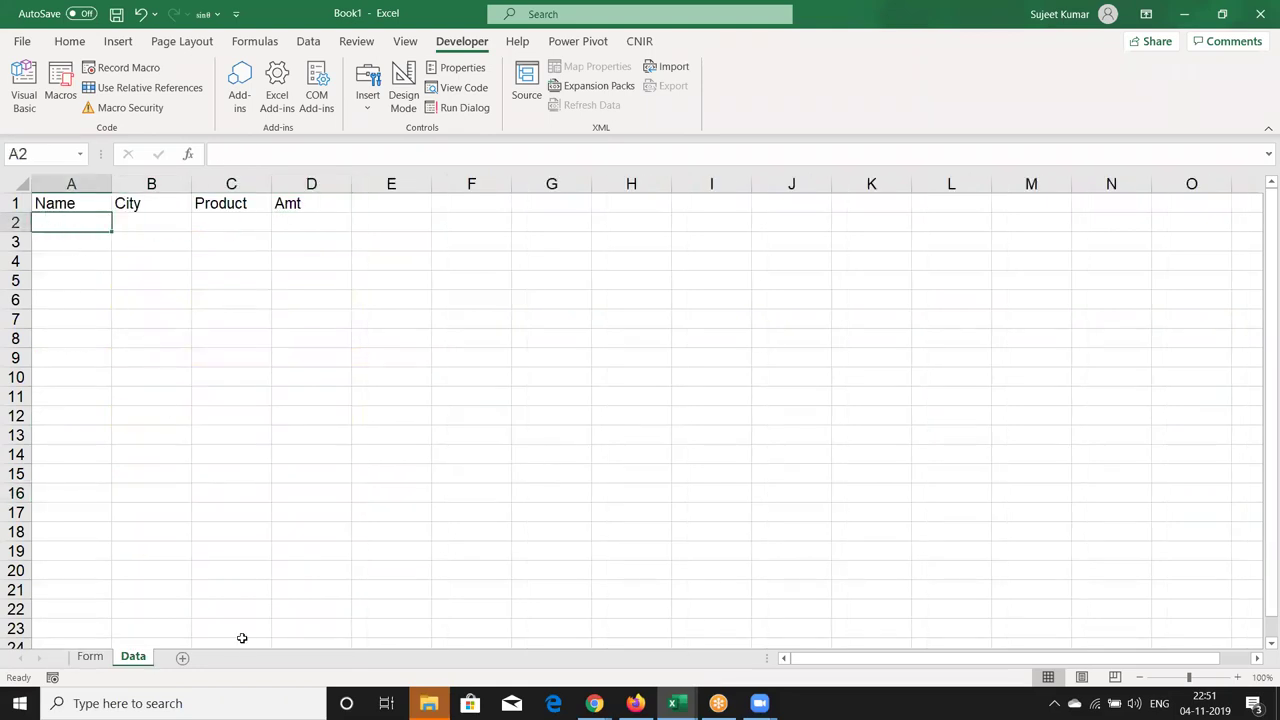
{"action": "left_click", "coordinate": [90, 656]}
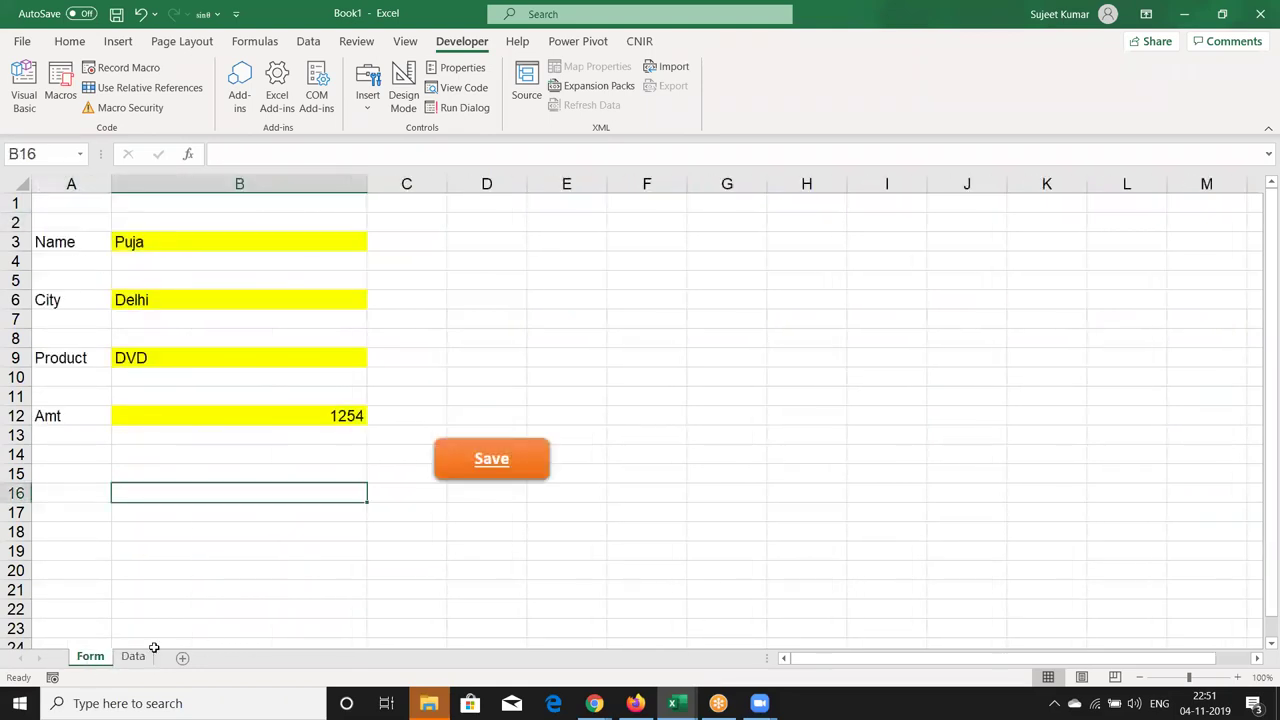
{"action": "left_click", "coordinate": [488, 466], "text": "ctrl"}
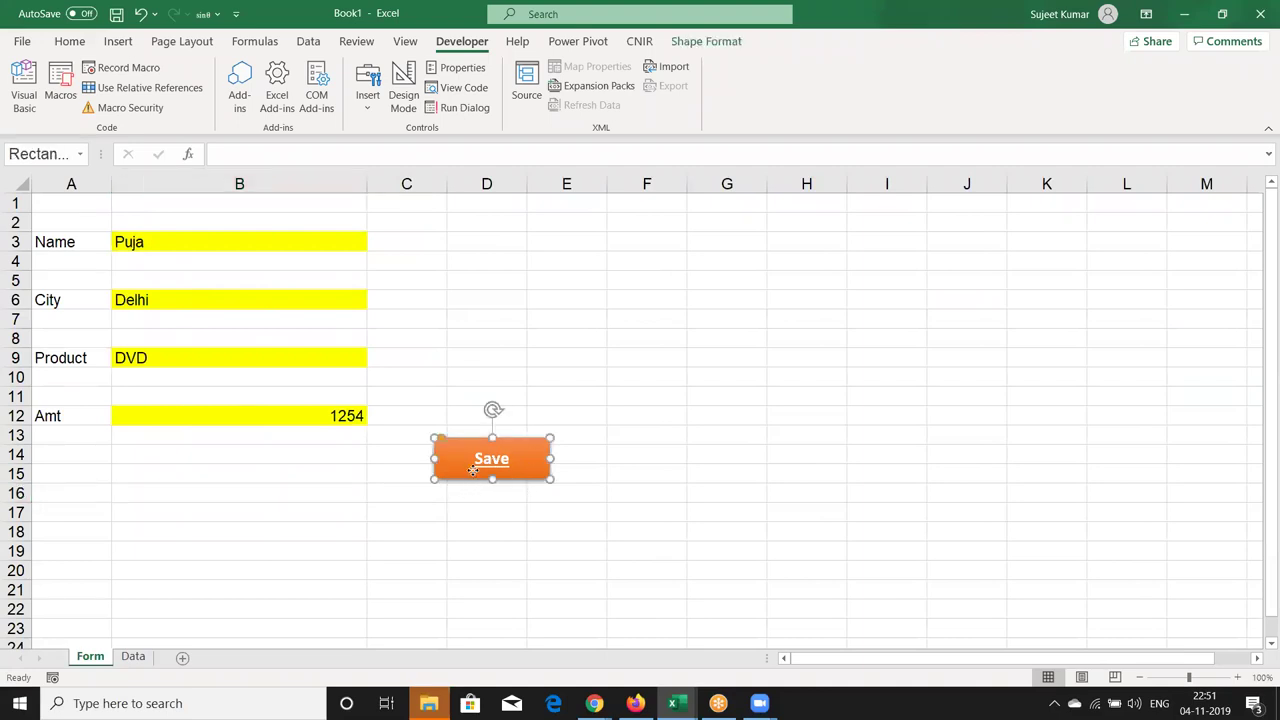
Assign the rr macro to the Save shape
{"action": "right_click", "coordinate": [473, 470]}
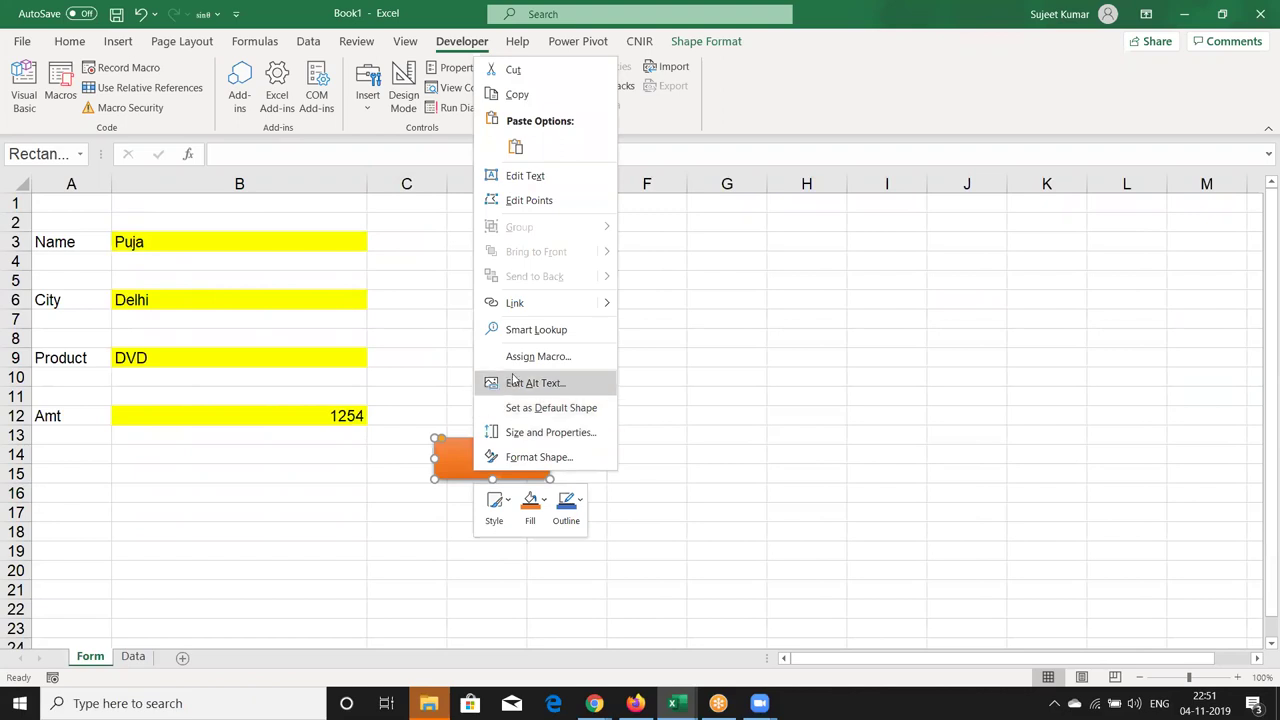
{"action": "left_click", "coordinate": [514, 358]}
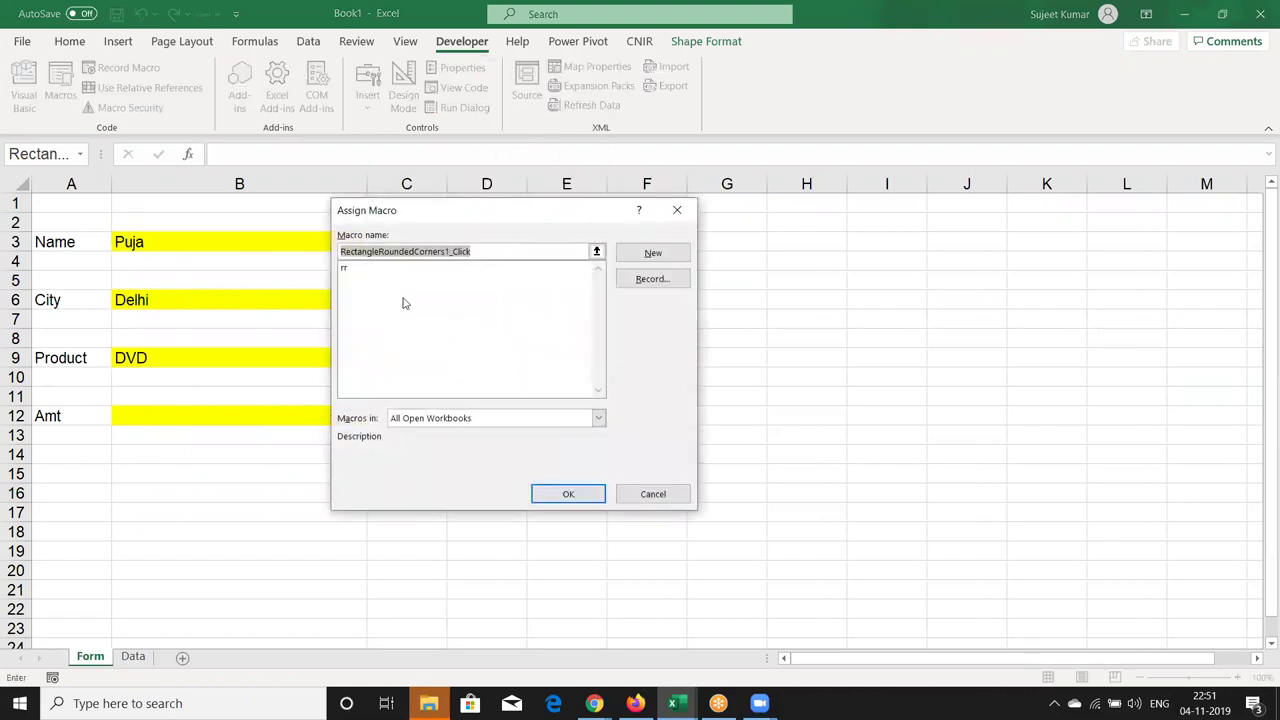
{"action": "left_click", "coordinate": [393, 277]}
{"action": "left_click", "coordinate": [375, 272]}
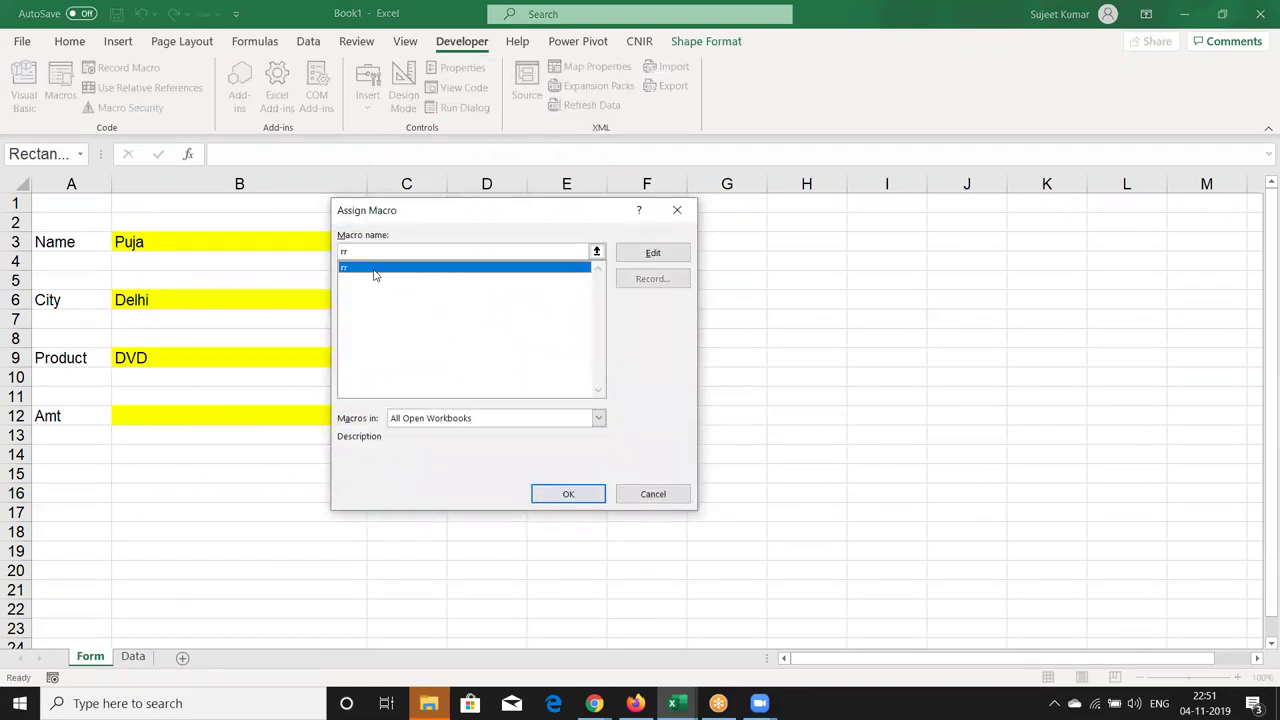
{"action": "left_click", "coordinate": [568, 494]}
{"action": "left_click", "coordinate": [533, 567]}
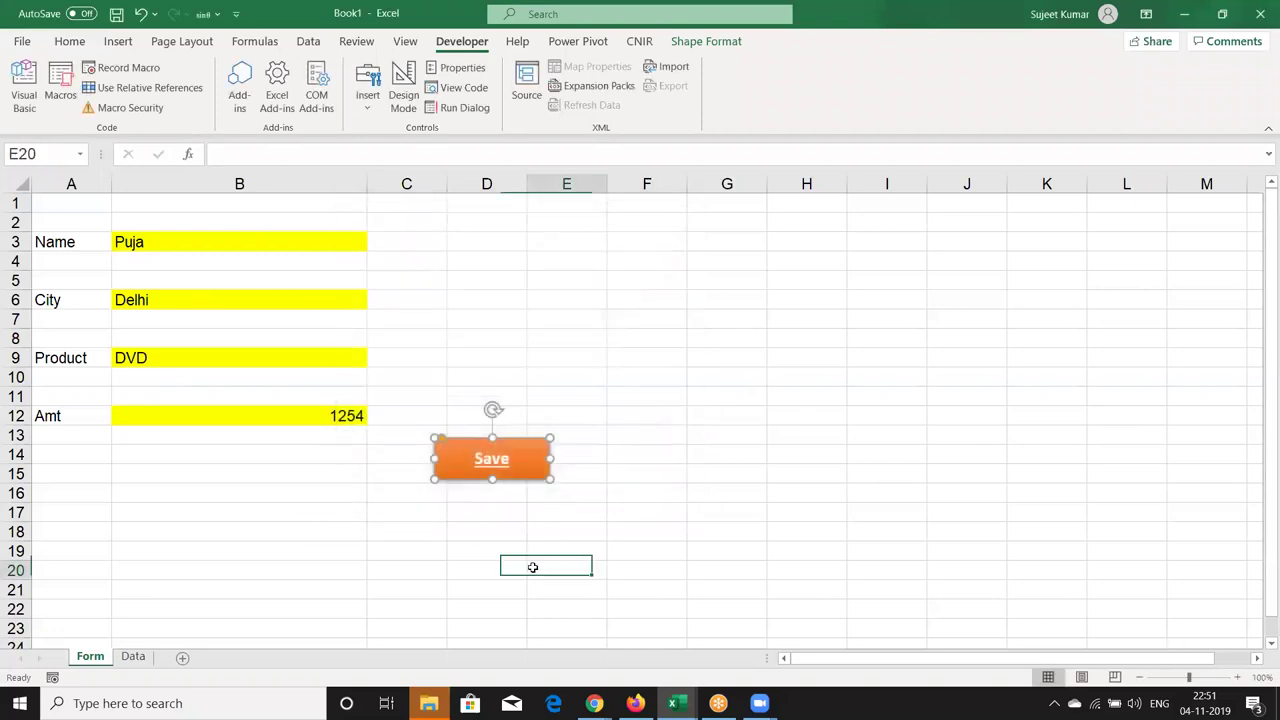
Run Save, dismiss the confirmation, confirm the record in Data row 2, and return to the Form
{"action": "left_click", "coordinate": [460, 448]}
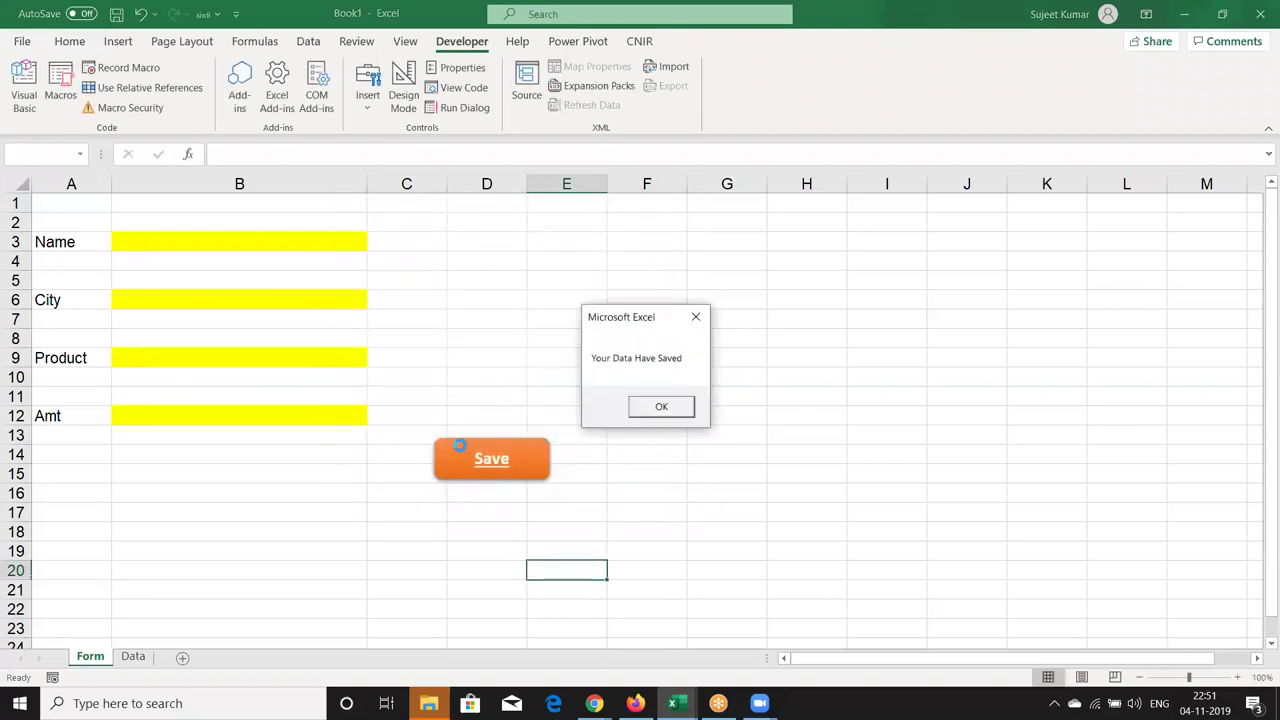
{"action": "left_click", "coordinate": [664, 405]}
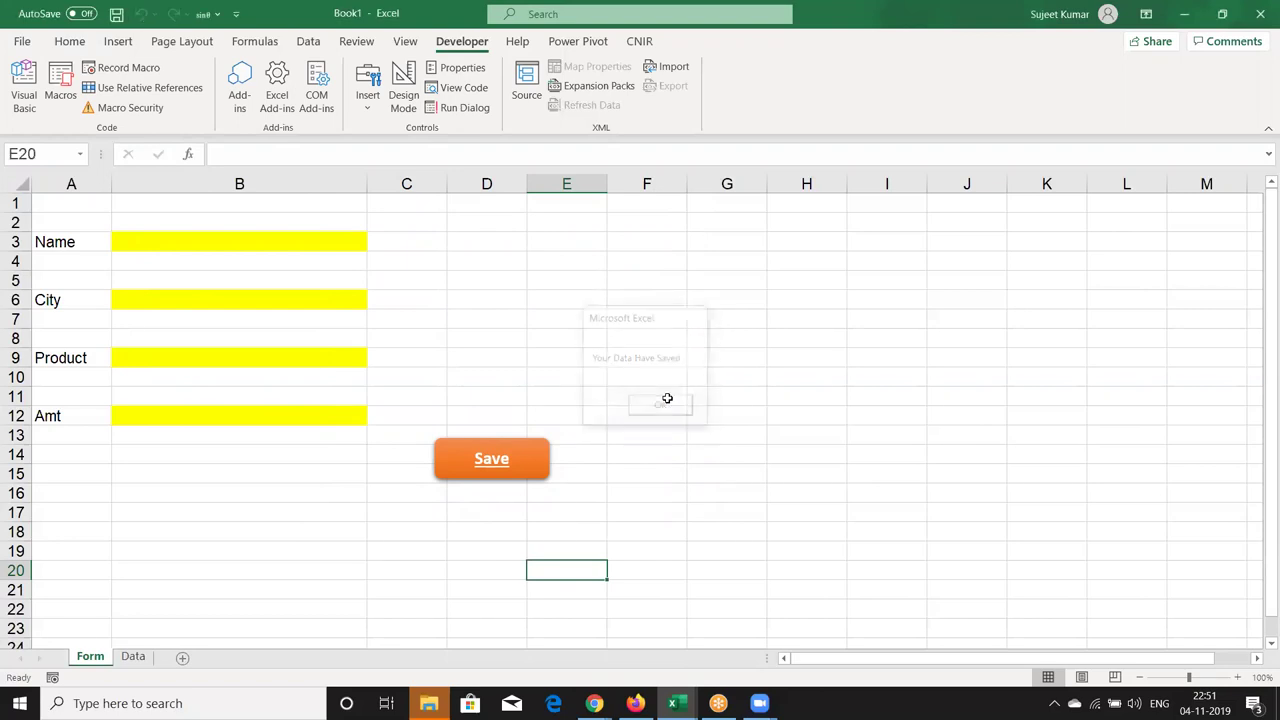
{"action": "left_click", "coordinate": [145, 662]}
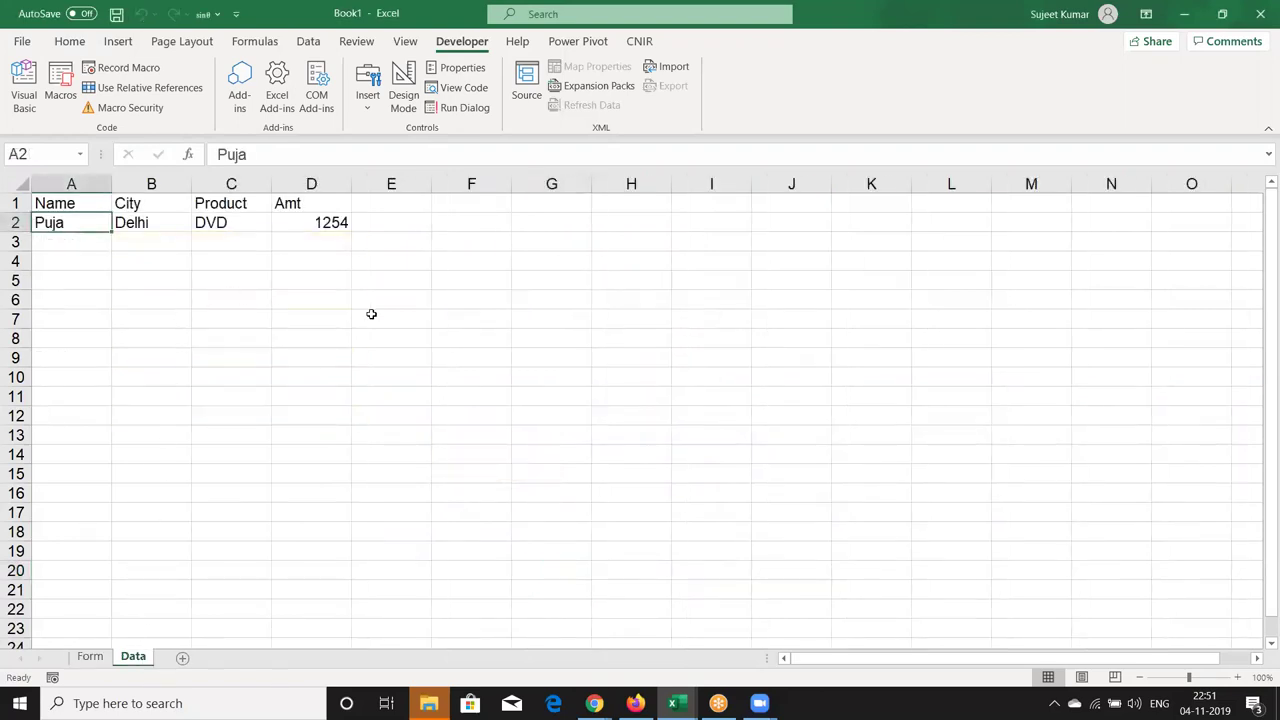
{"action": "mouse_move", "coordinate": [331, 225]}
{"action": "left_mouse_down"}
{"action": "mouse_move", "coordinate": [71, 237]}
{"action": "mouse_move", "coordinate": [72, 222]}
{"action": "left_mouse_up"}
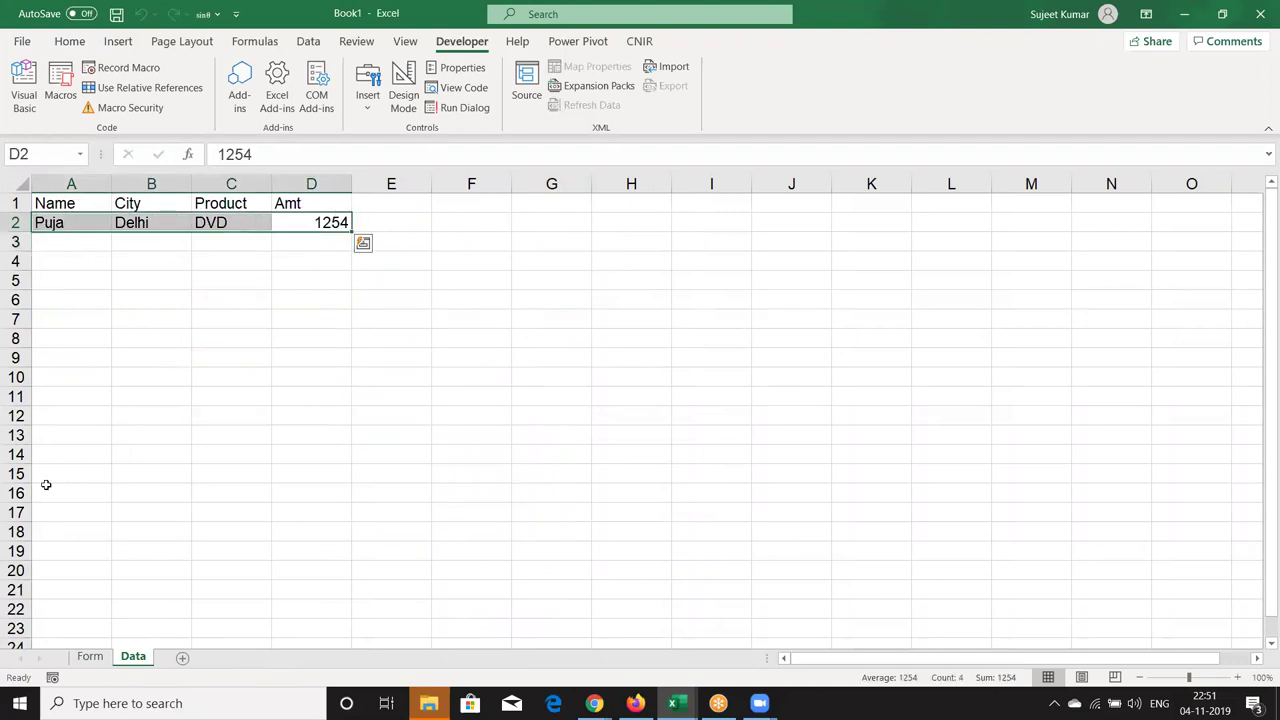
{"action": "left_click", "coordinate": [89, 657]}
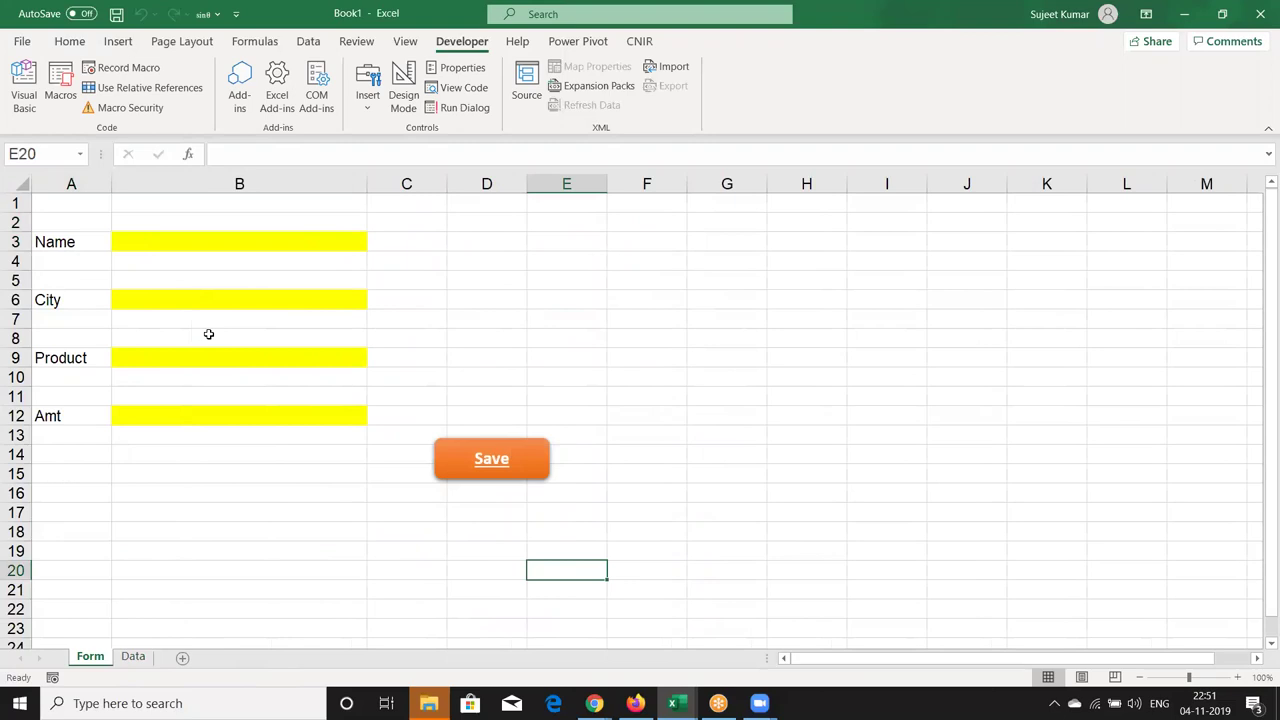
Enter a name, Pune, CD and 500 into the Name, City, Product and Amt fields
{"action": "left_click", "coordinate": [203, 245]}
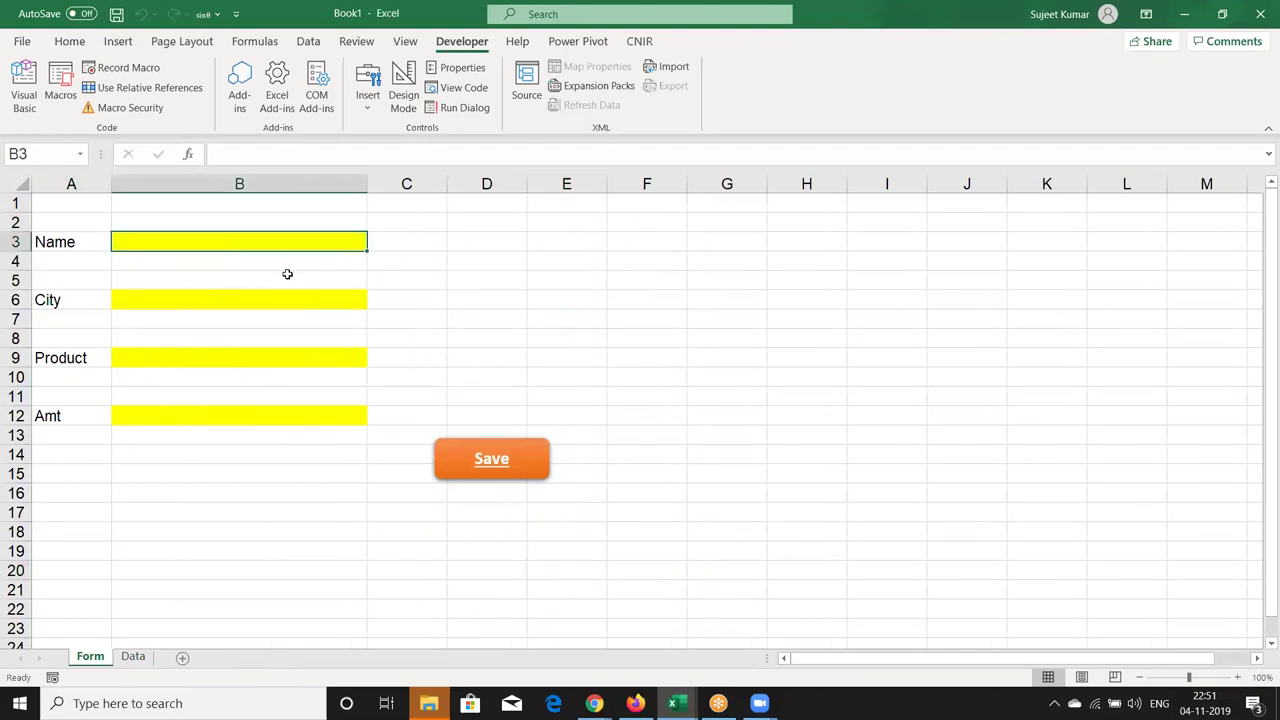
{"action": "type", "text": "Om"}
{"action": "left_click", "coordinate": [288, 294]}
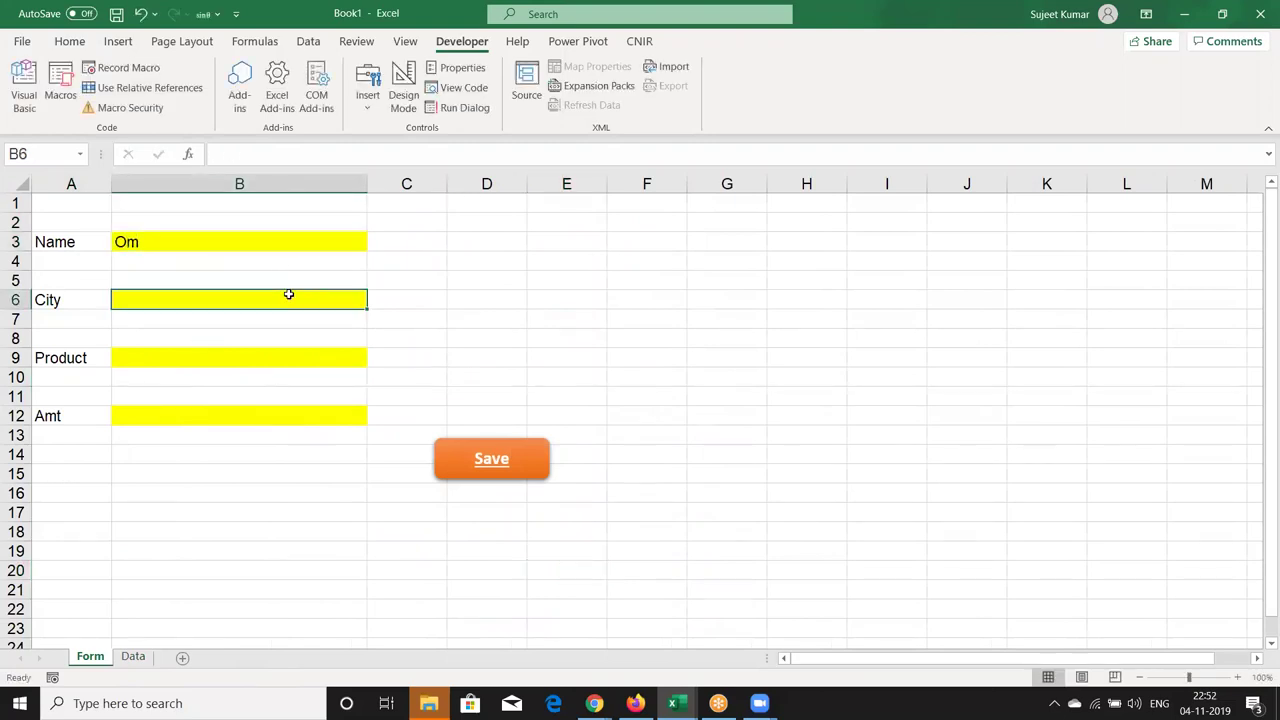
{"action": "type", "text": "Pune"}
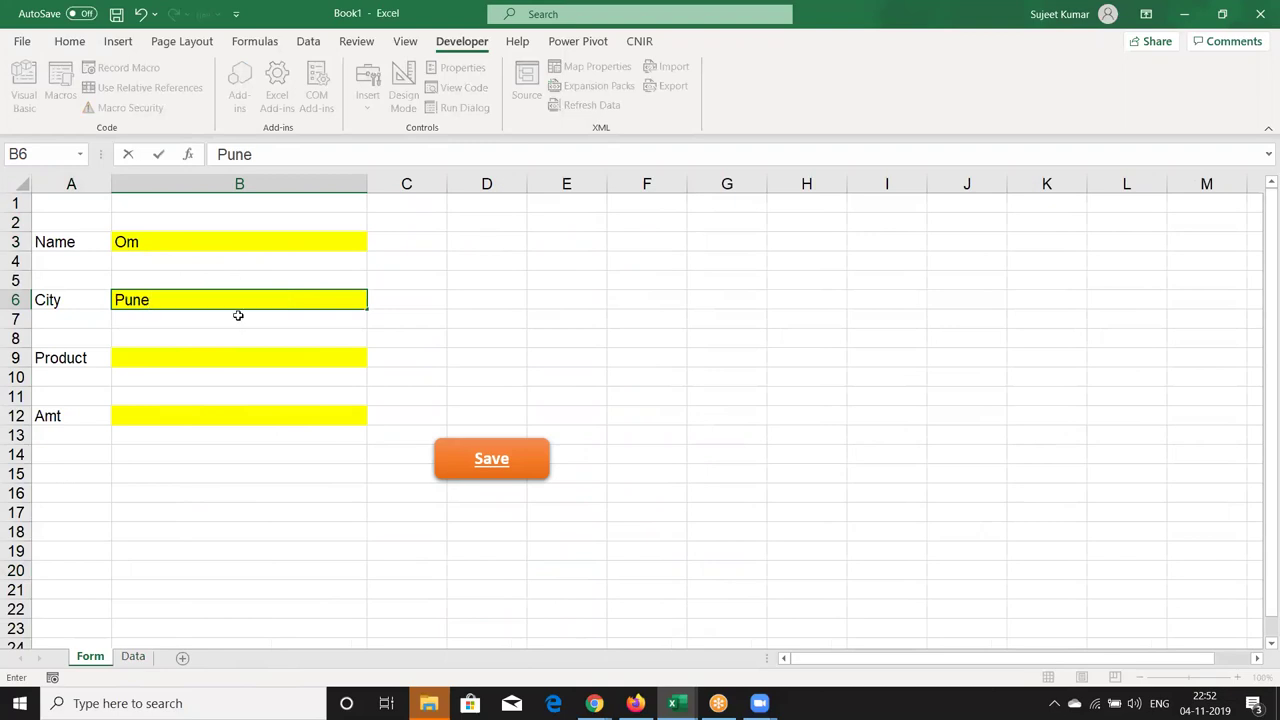
{"action": "left_click", "coordinate": [253, 359]}
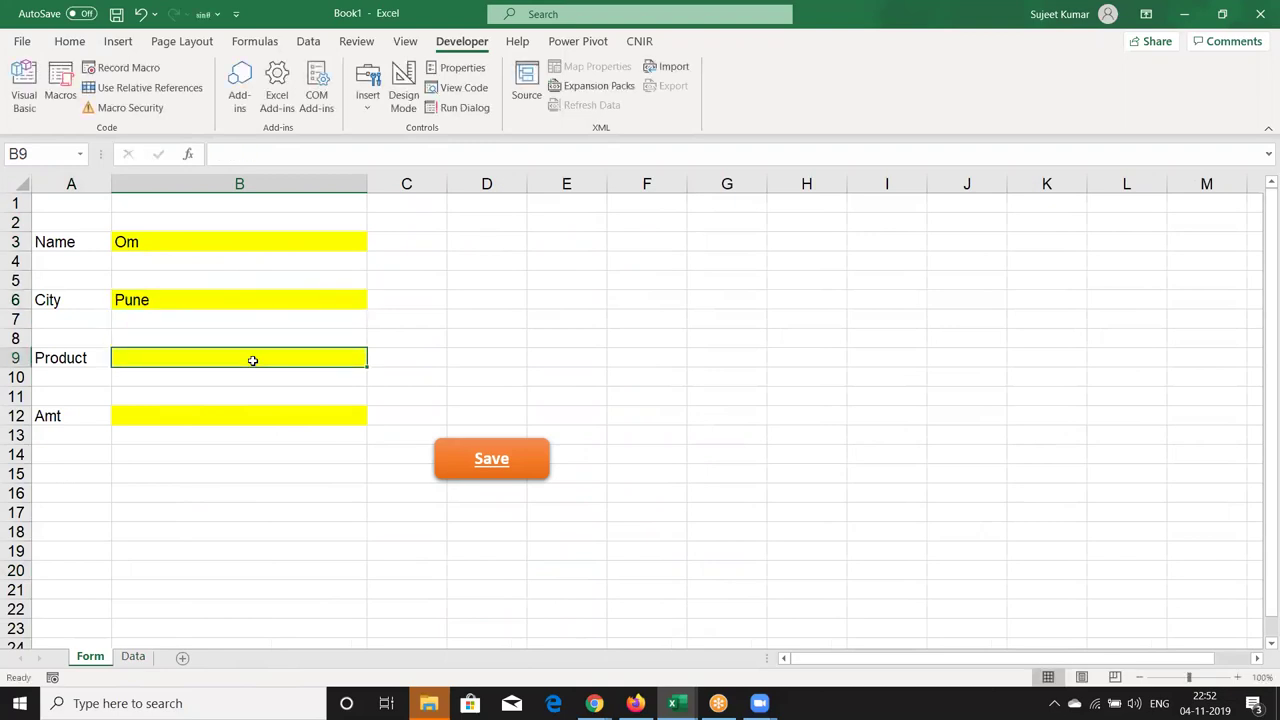
{"action": "type", "text": "CD"}
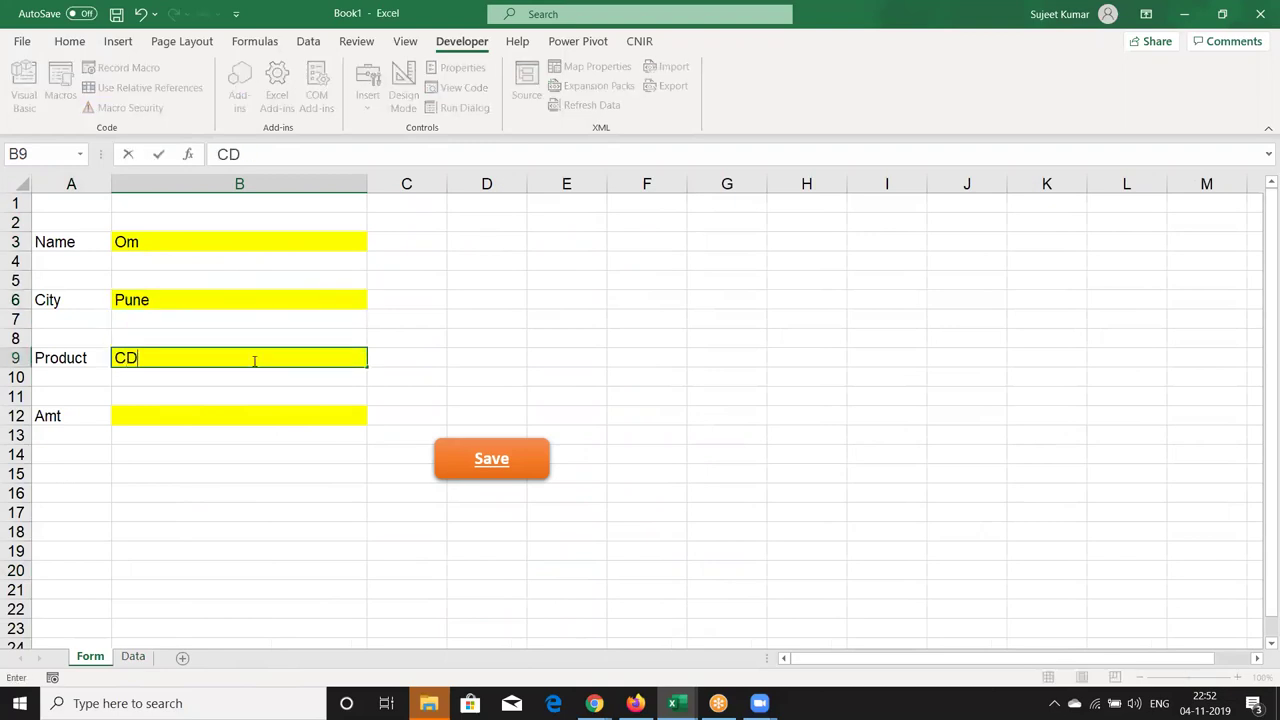
{"action": "left_click", "coordinate": [255, 419]}
{"action": "type", "text": "500"}
Save the entry, dismiss the confirmation, and check the new row in the Data sheet
{"action": "left_click", "coordinate": [296, 477]}
{"action": "left_click", "coordinate": [471, 466]}
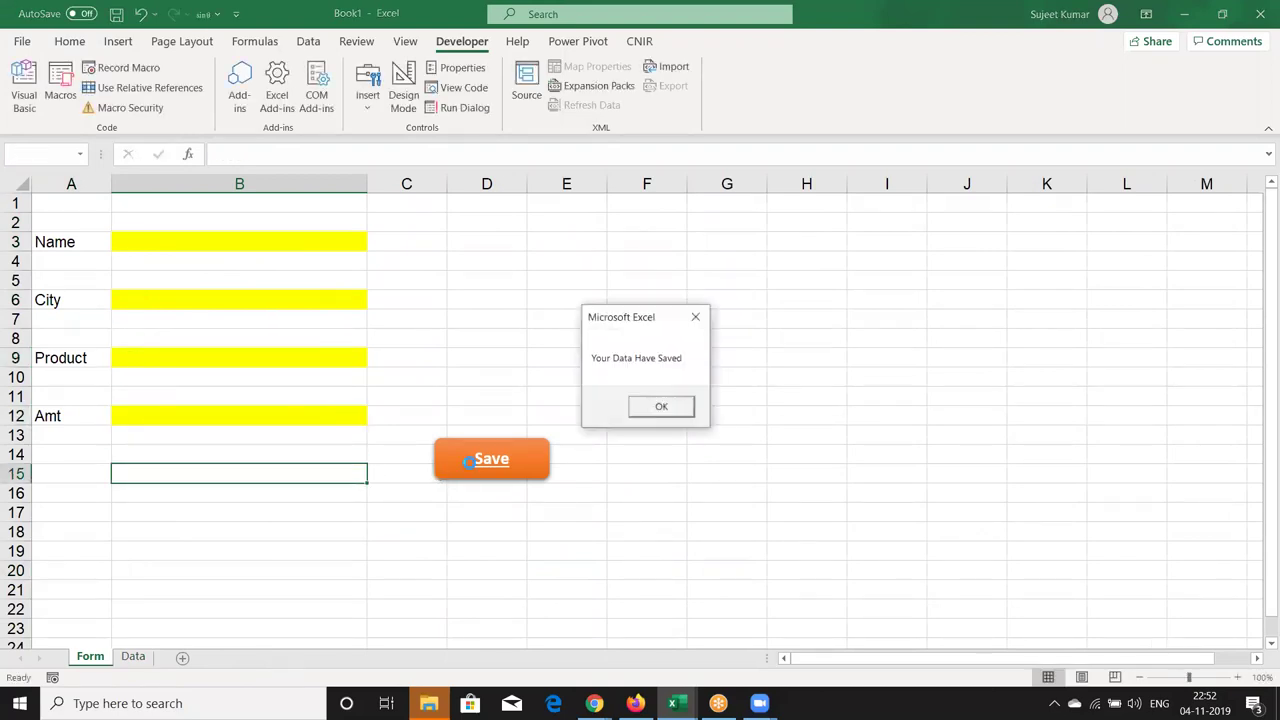
{"action": "left_click", "coordinate": [662, 405]}
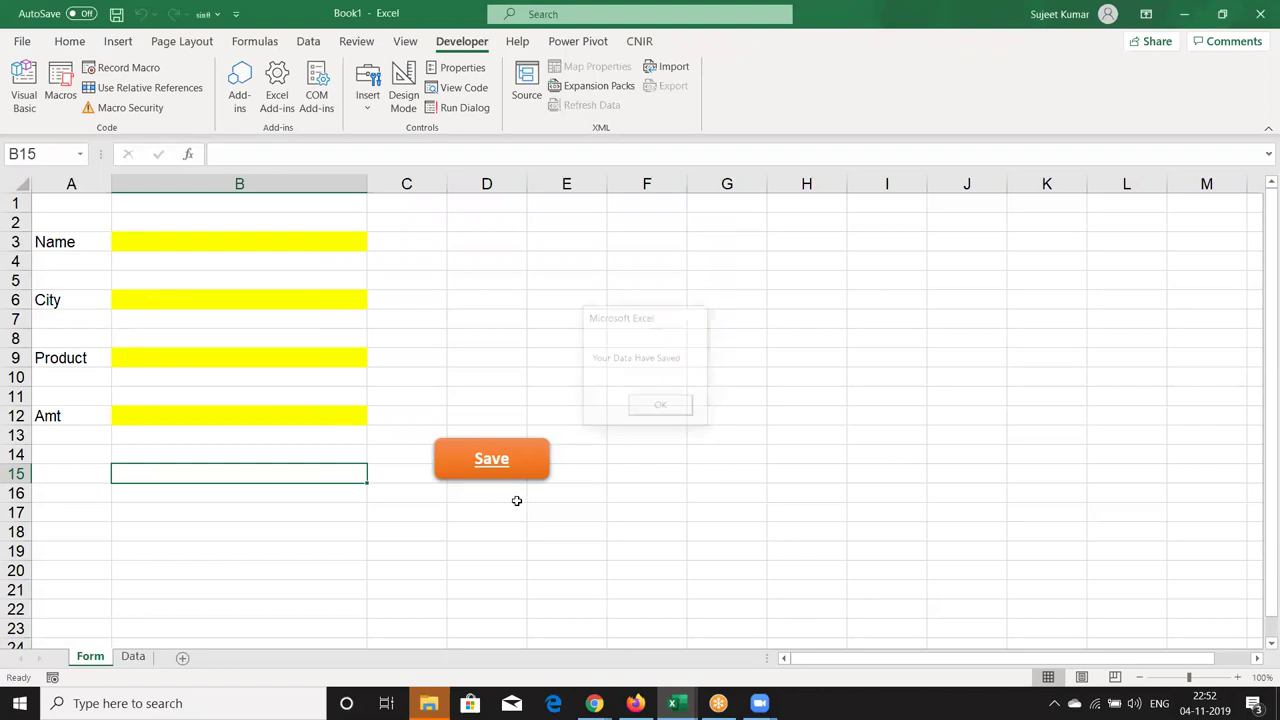
{"action": "left_click", "coordinate": [133, 657]}
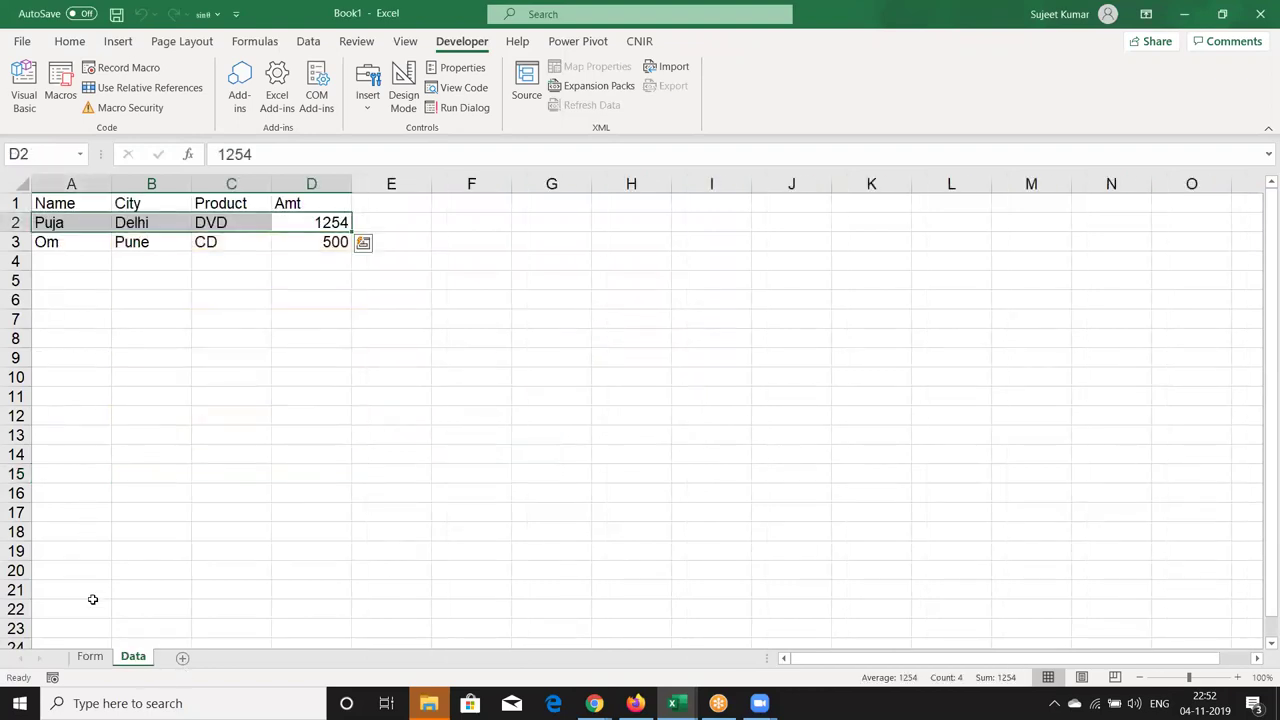
{"action": "left_click", "coordinate": [95, 660]}
Hide the Data sheet
{"action": "left_click", "coordinate": [139, 664]}
{"action": "right_click", "coordinate": [140, 660]}
{"action": "left_click", "coordinate": [162, 594]}
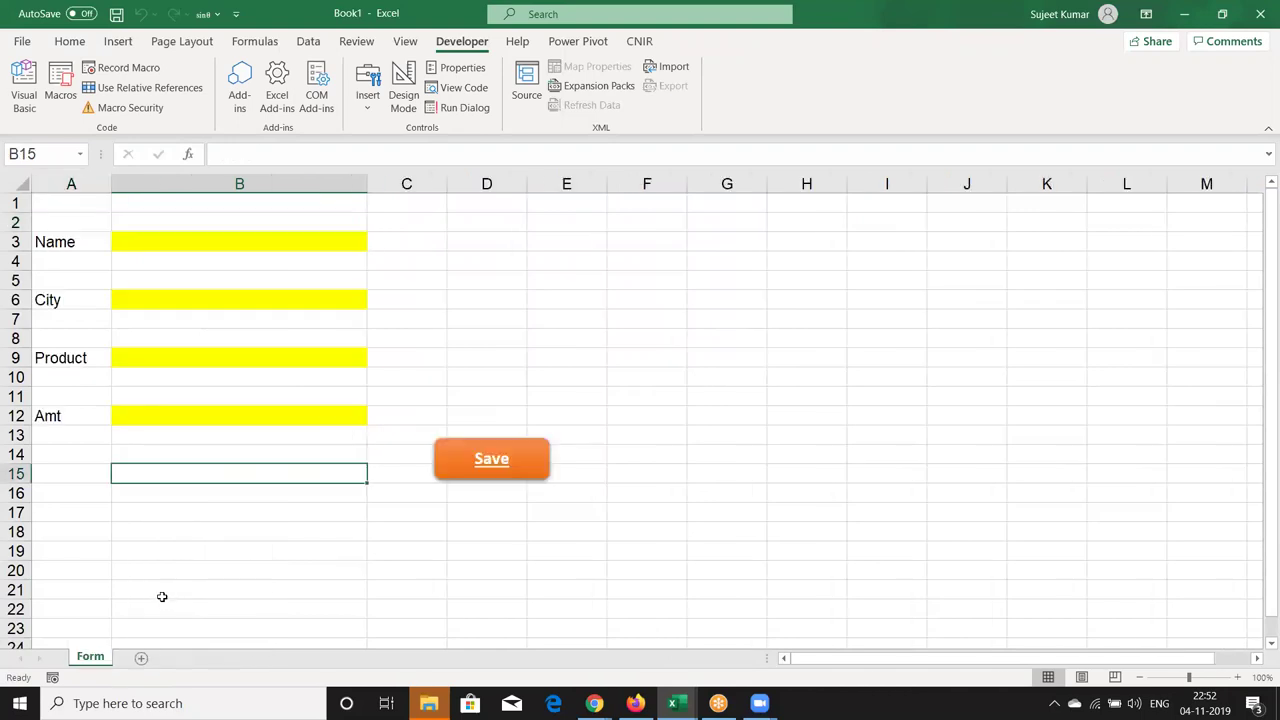
Fill the form with a name, Noida, TFT and 652
{"action": "left_click", "coordinate": [135, 256]}
{"action": "left_click", "coordinate": [135, 240]}
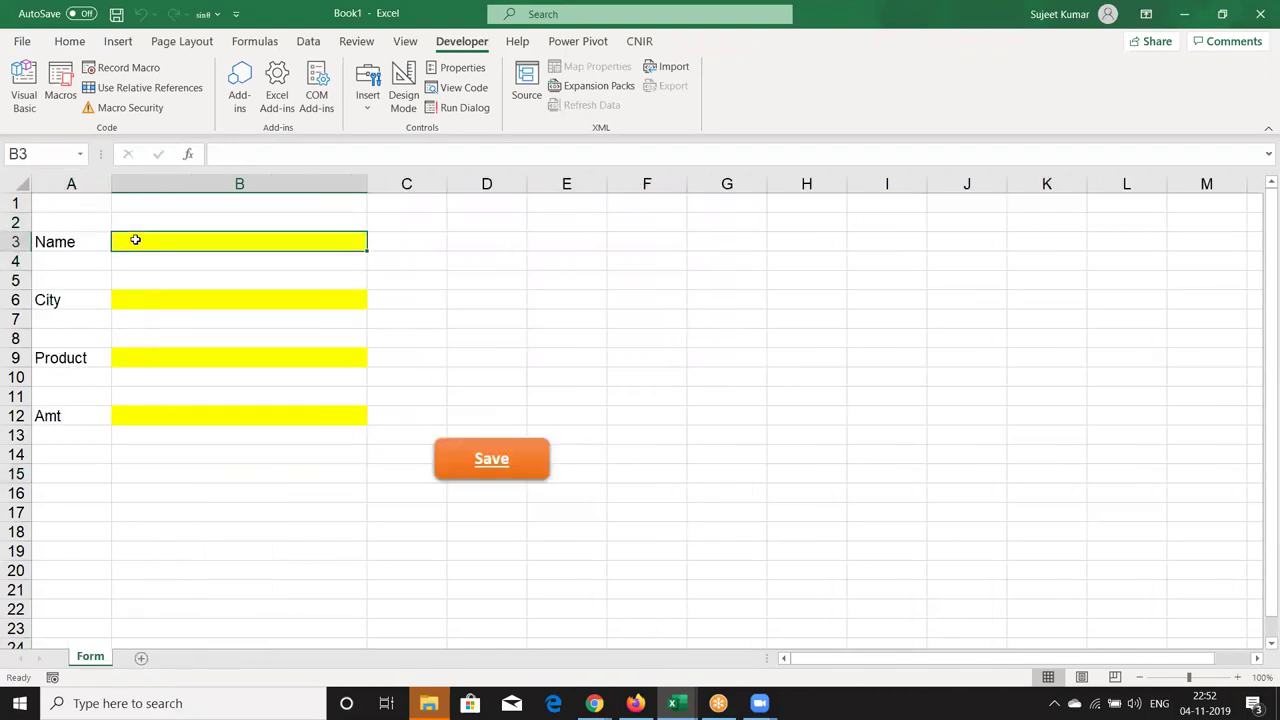
{"action": "type", "text": "Inder"}
{"action": "key", "text": "Tab"}
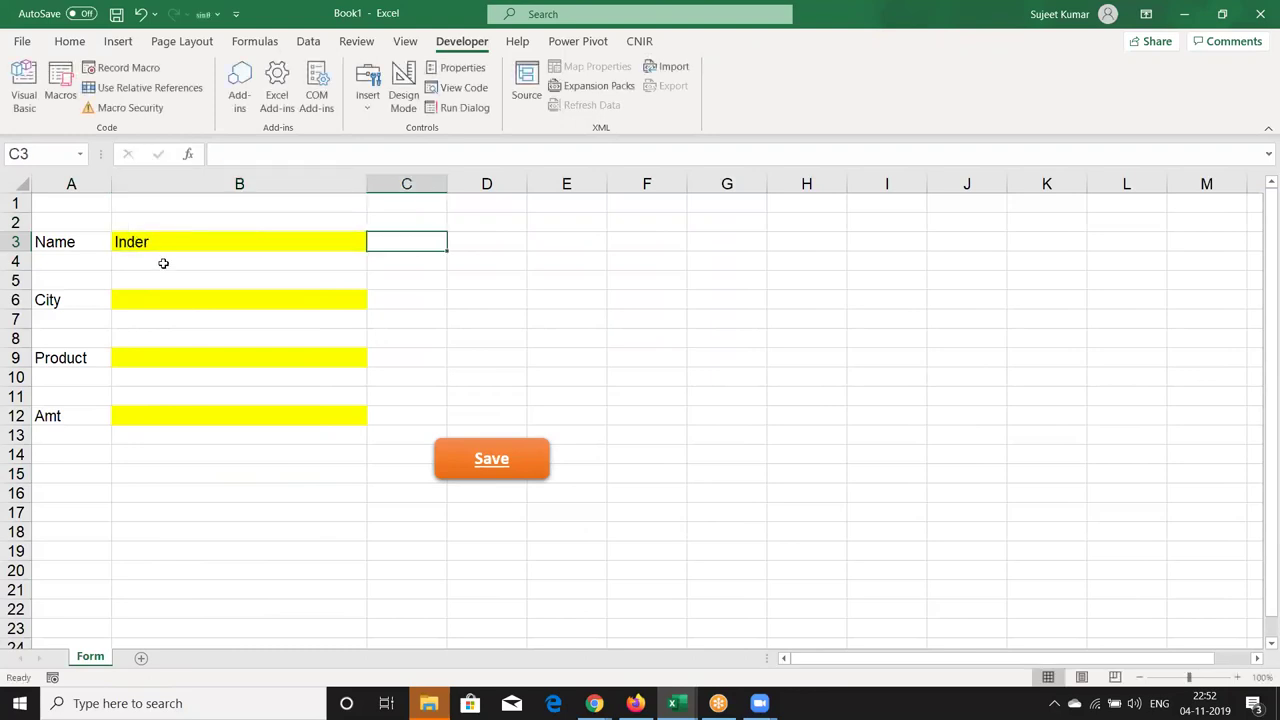
{"action": "left_click", "coordinate": [174, 306]}
{"action": "type", "text": "Noida"}
{"action": "left_click", "coordinate": [141, 356]}
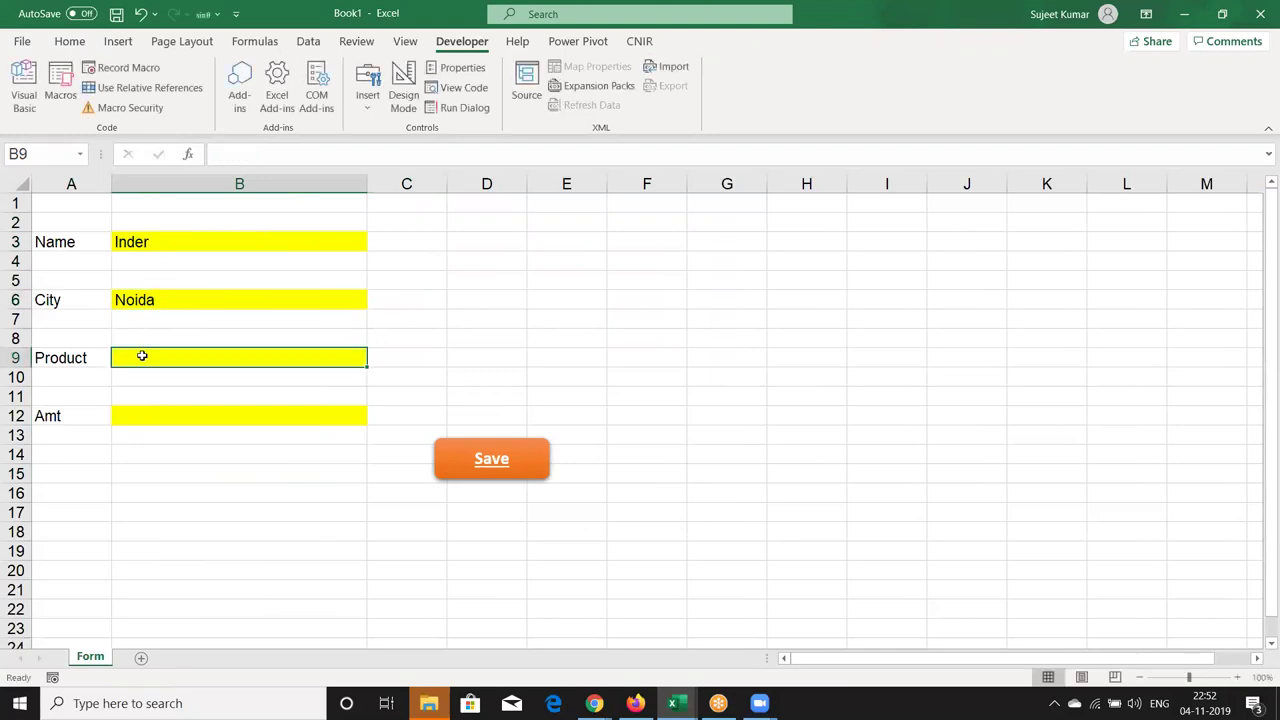
{"action": "type", "text": "TF"}
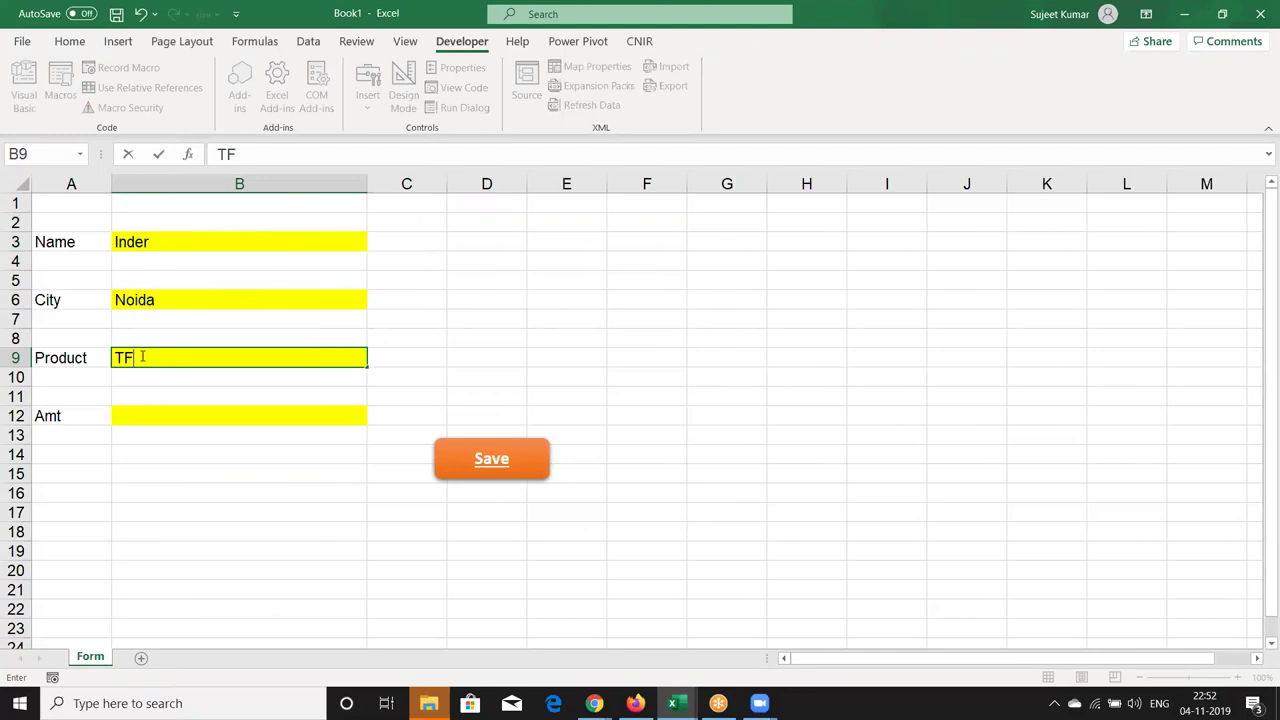
{"action": "type", "text": "T"}
{"action": "key", "text": "Return"}
{"action": "key", "text": "Down"}
{"action": "key", "text": "Down"}
{"action": "type", "text": "652"}
{"action": "left_click", "coordinate": [246, 508]}
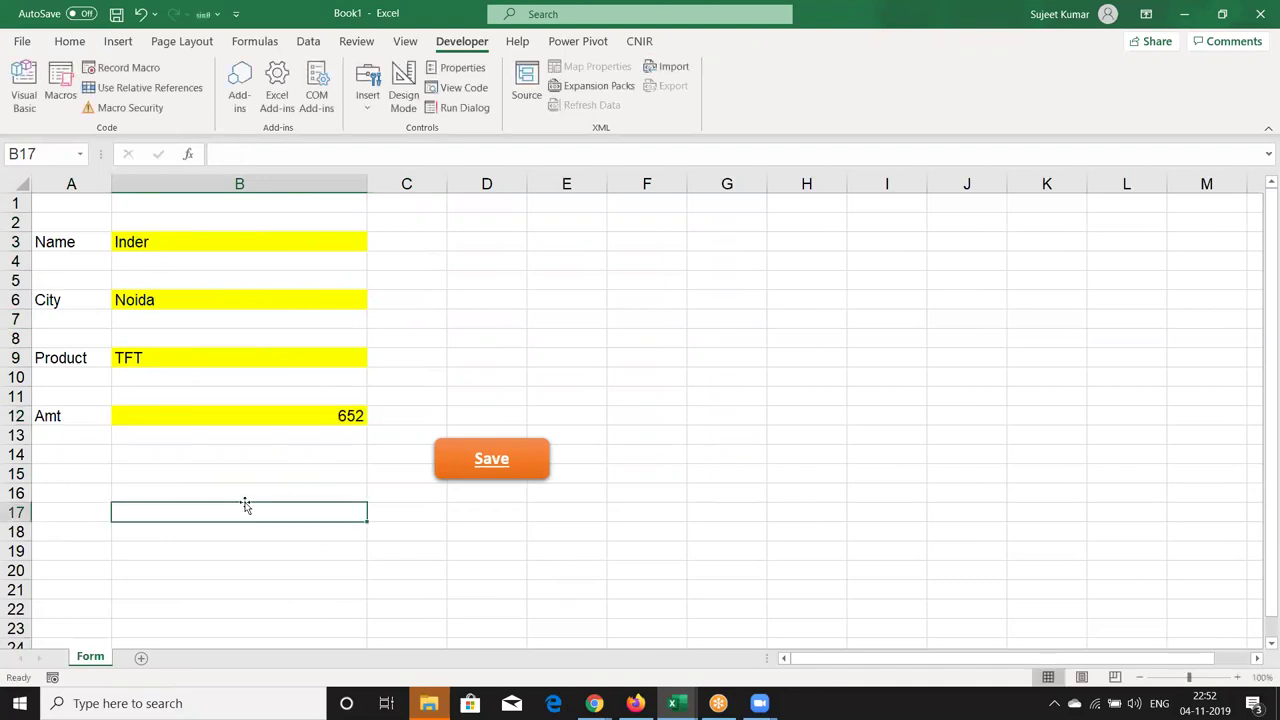
Save the entry, then unhide the Data sheet and return to the Form sheet
{"action": "left_click", "coordinate": [457, 470]}
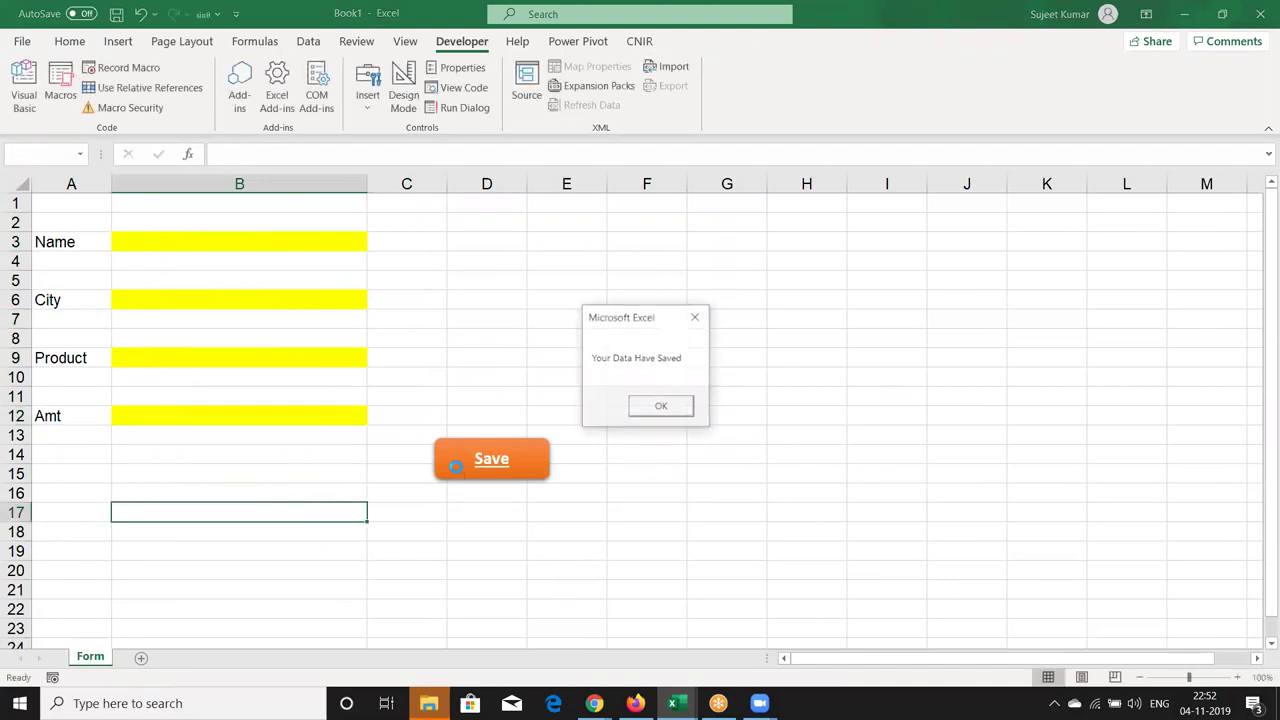
{"action": "left_click", "coordinate": [636, 410]}
{"action": "right_click", "coordinate": [102, 662]}
{"action": "left_click", "coordinate": [142, 631]}
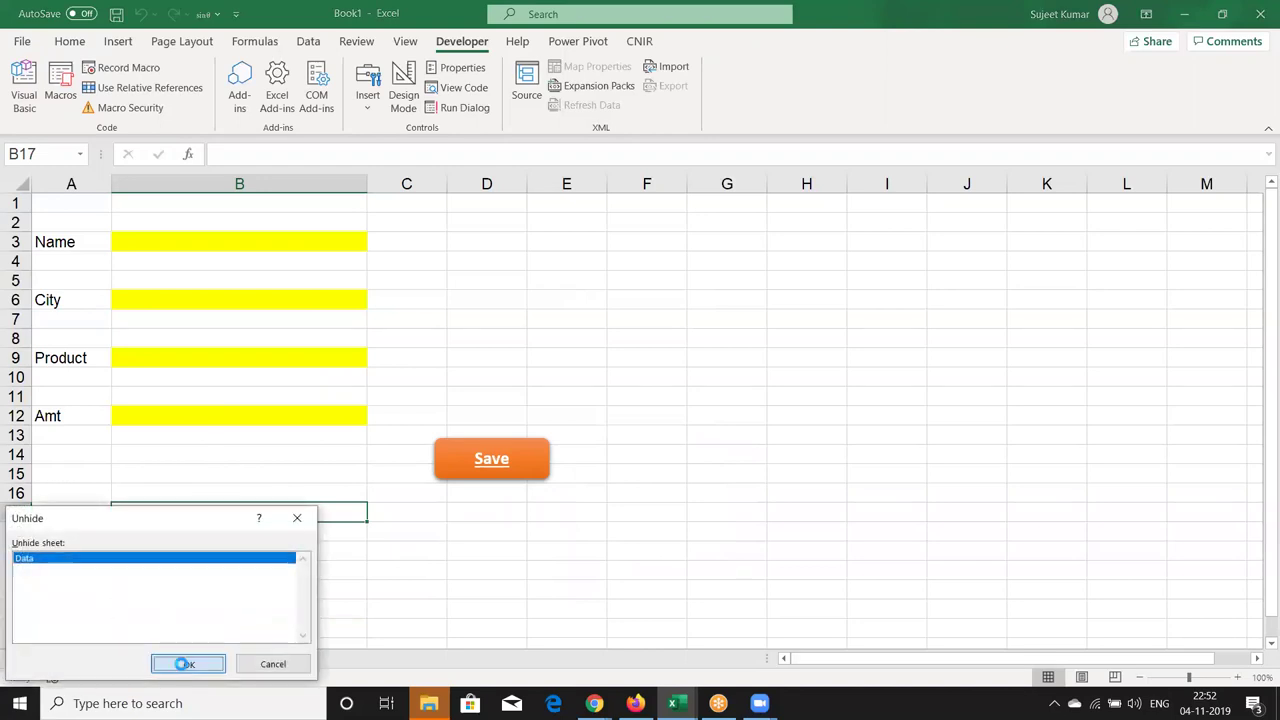
{"action": "left_click", "coordinate": [180, 664]}
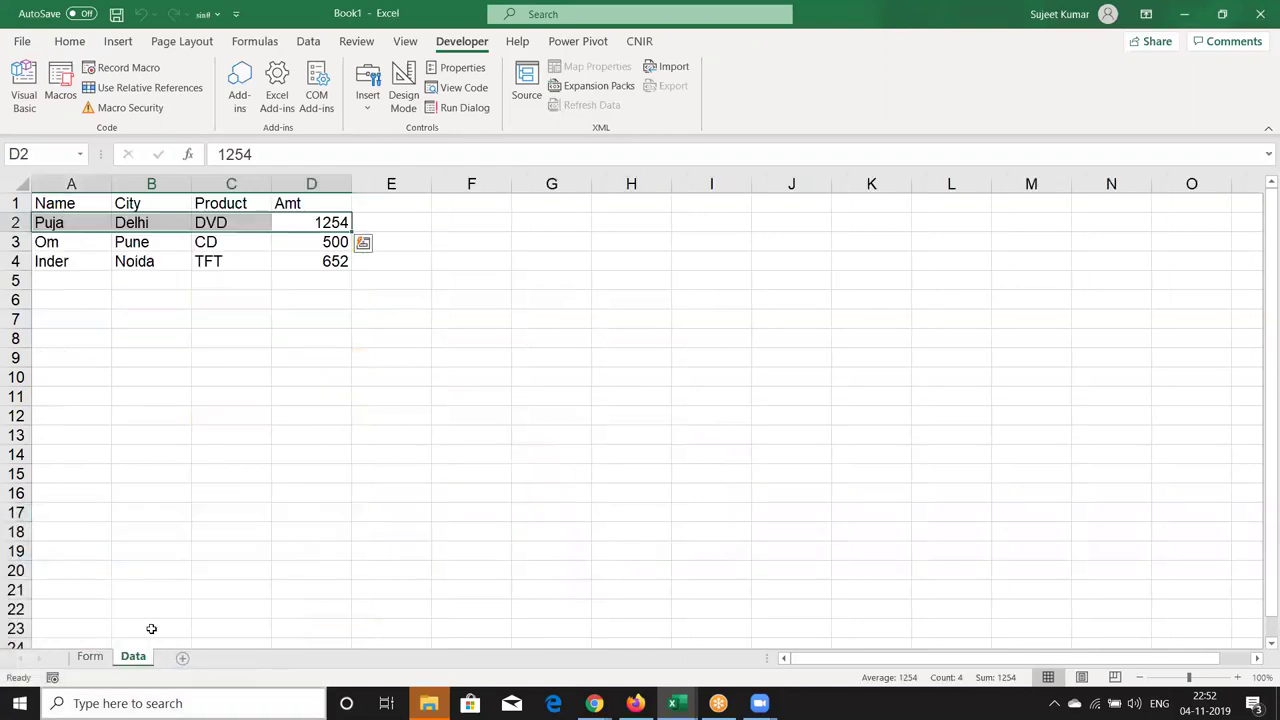
{"action": "left_click", "coordinate": [100, 658]}
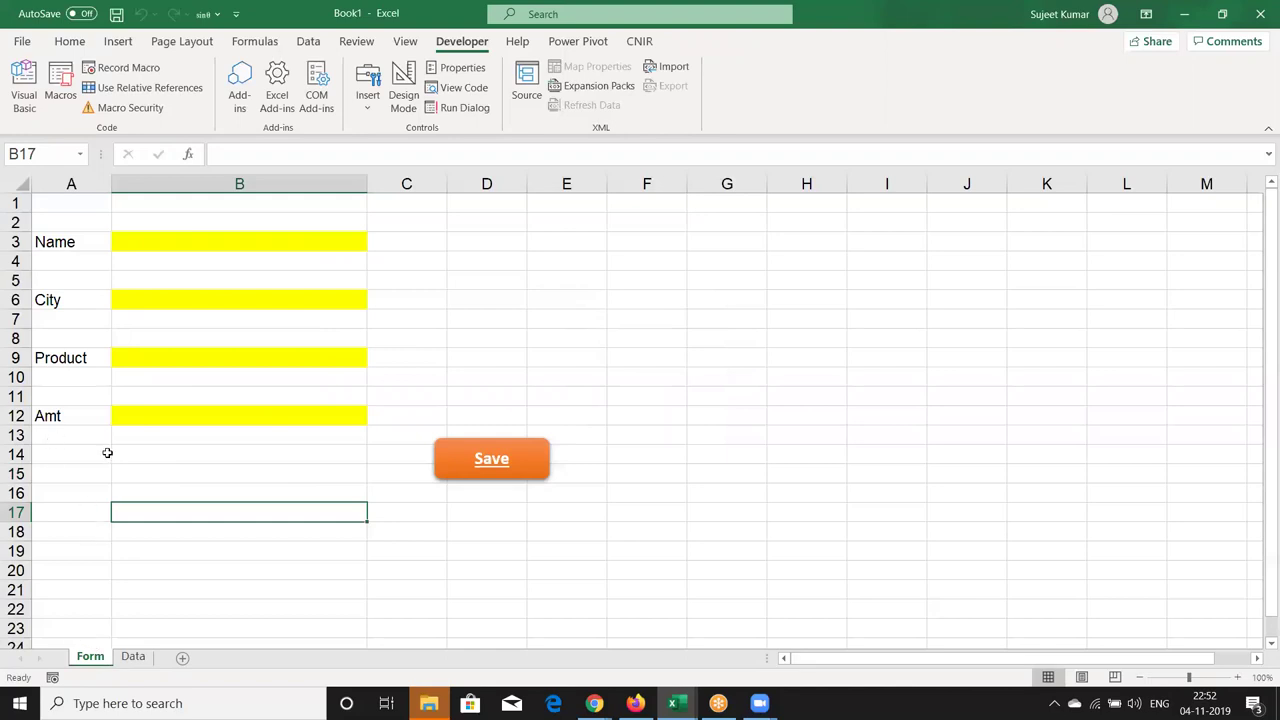
Select the four input cells B3, B6, B9 and B12 together
{"action": "left_click", "coordinate": [243, 240]}
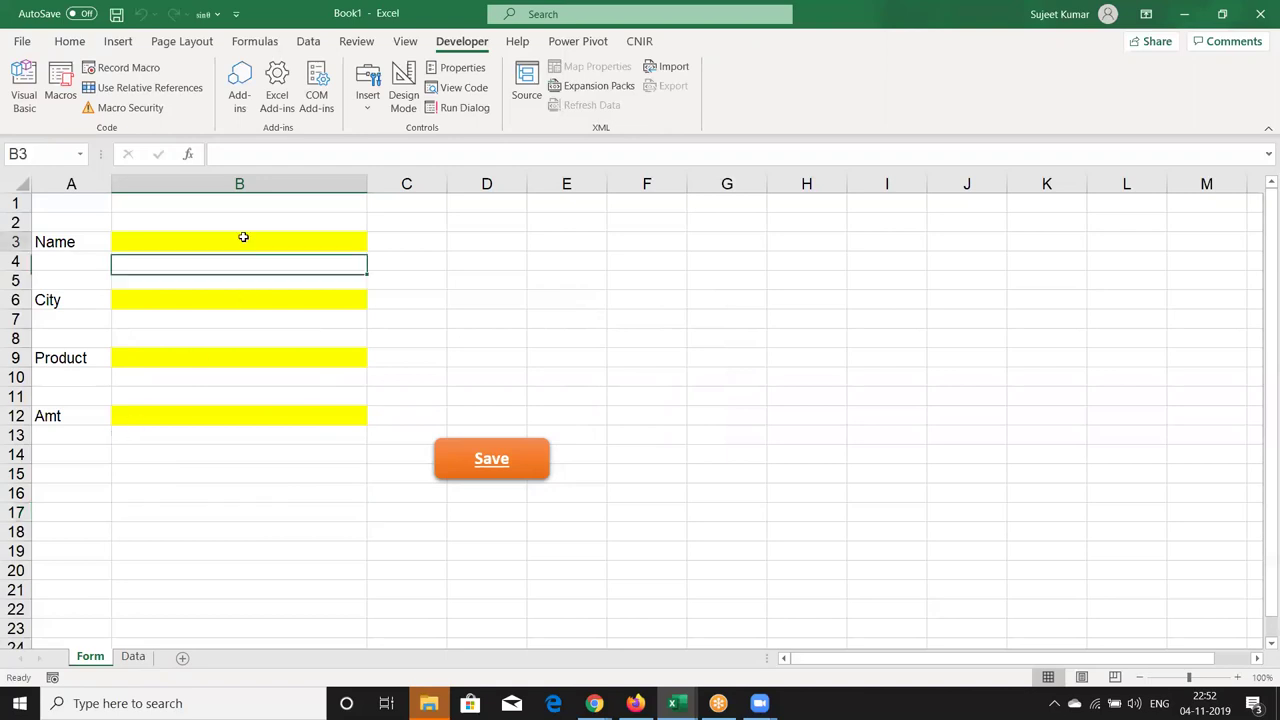
{"action": "key", "text": "Return"}
{"action": "key", "text": "Down"}
{"action": "key", "text": "Down"}
{"action": "key", "text": "Down"}
{"action": "key", "text": "Down"}
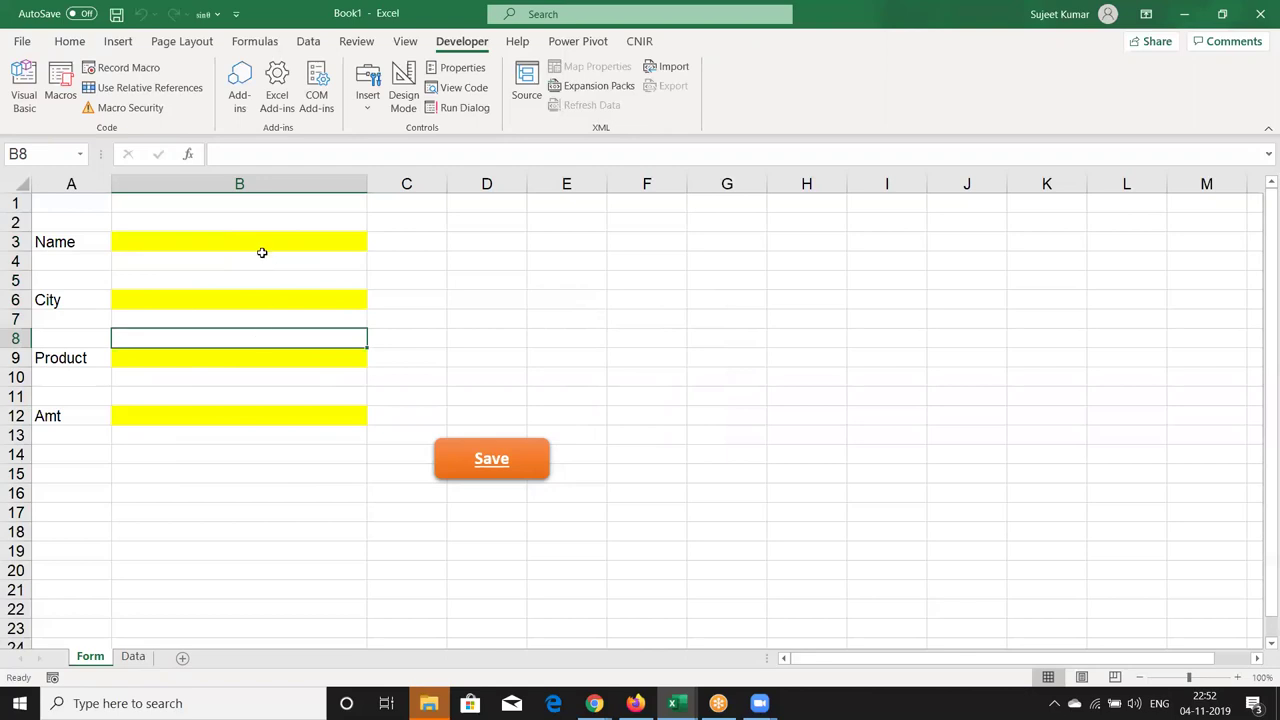
{"action": "left_click", "coordinate": [263, 255]}
{"action": "left_click", "coordinate": [260, 244]}
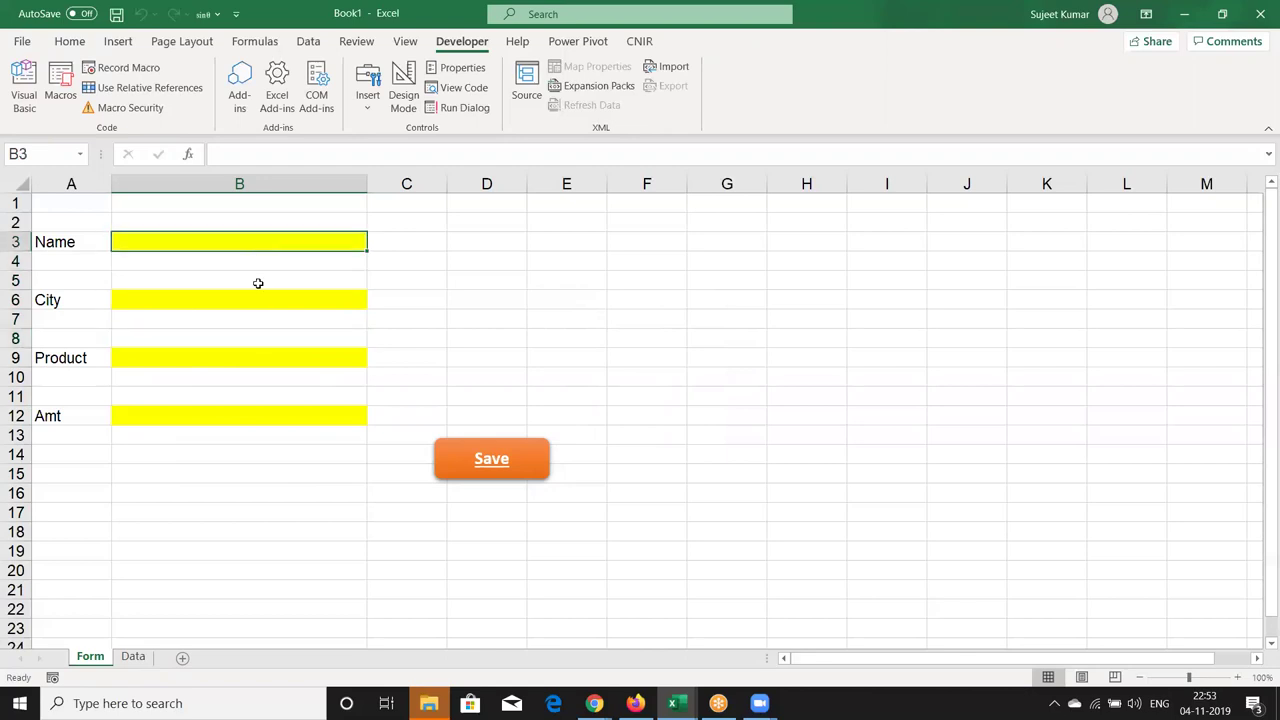
{"action": "left_click", "coordinate": [256, 300], "text": "ctrl"}
{"action": "left_click", "coordinate": [252, 359], "text": "ctrl"}
{"action": "left_click", "coordinate": [250, 415], "text": "ctrl"}
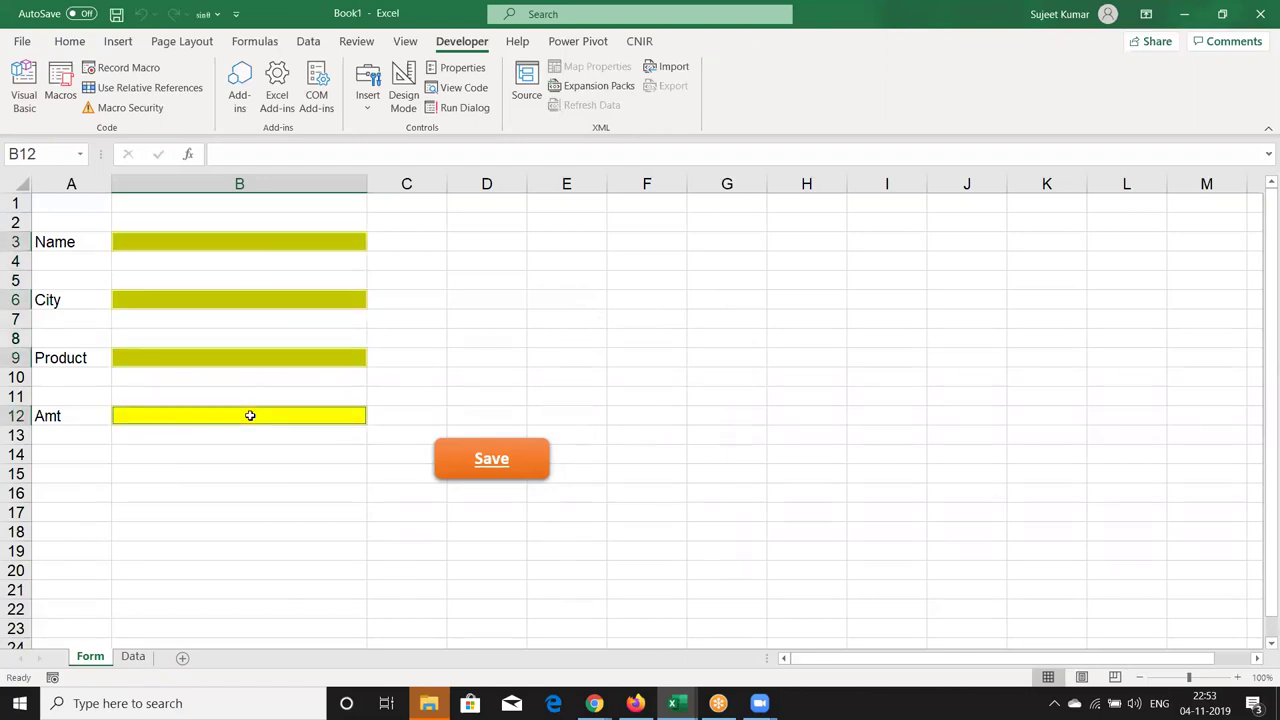
Uncheck Locked on the Format Cells Protection tab for the selected cells
{"action": "right_click", "coordinate": [250, 415]}
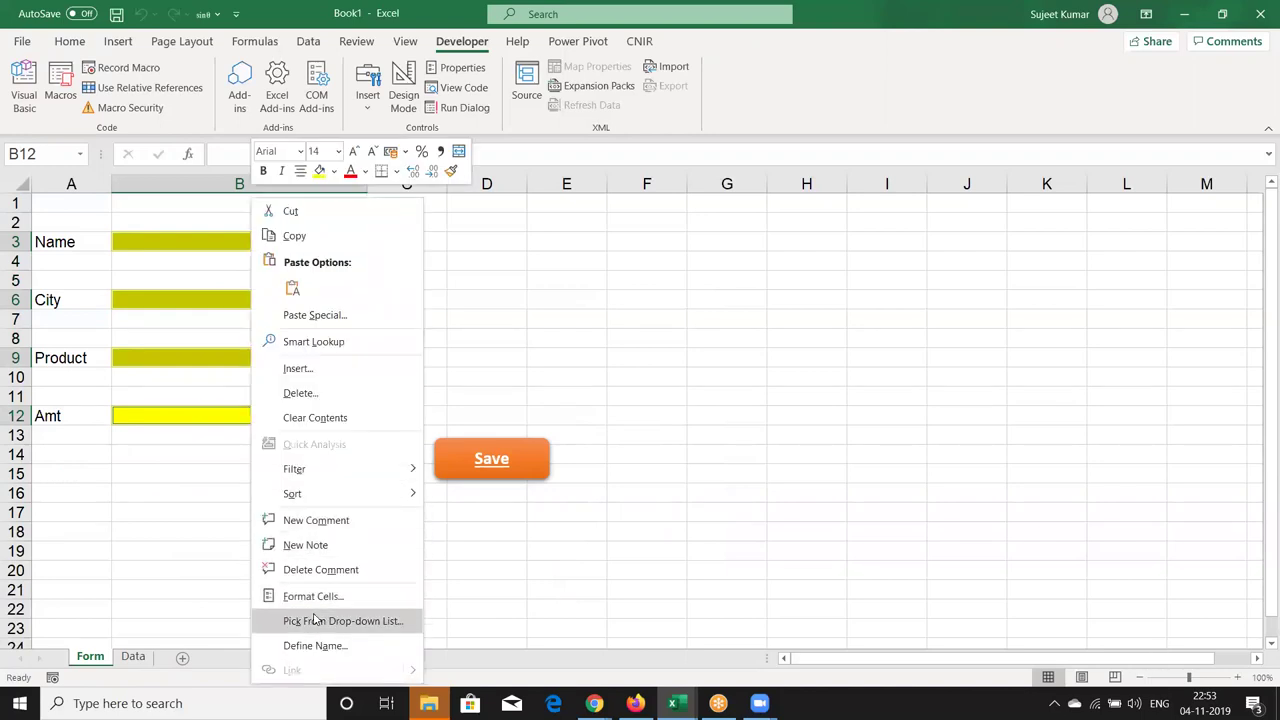
{"action": "left_click", "coordinate": [313, 604]}
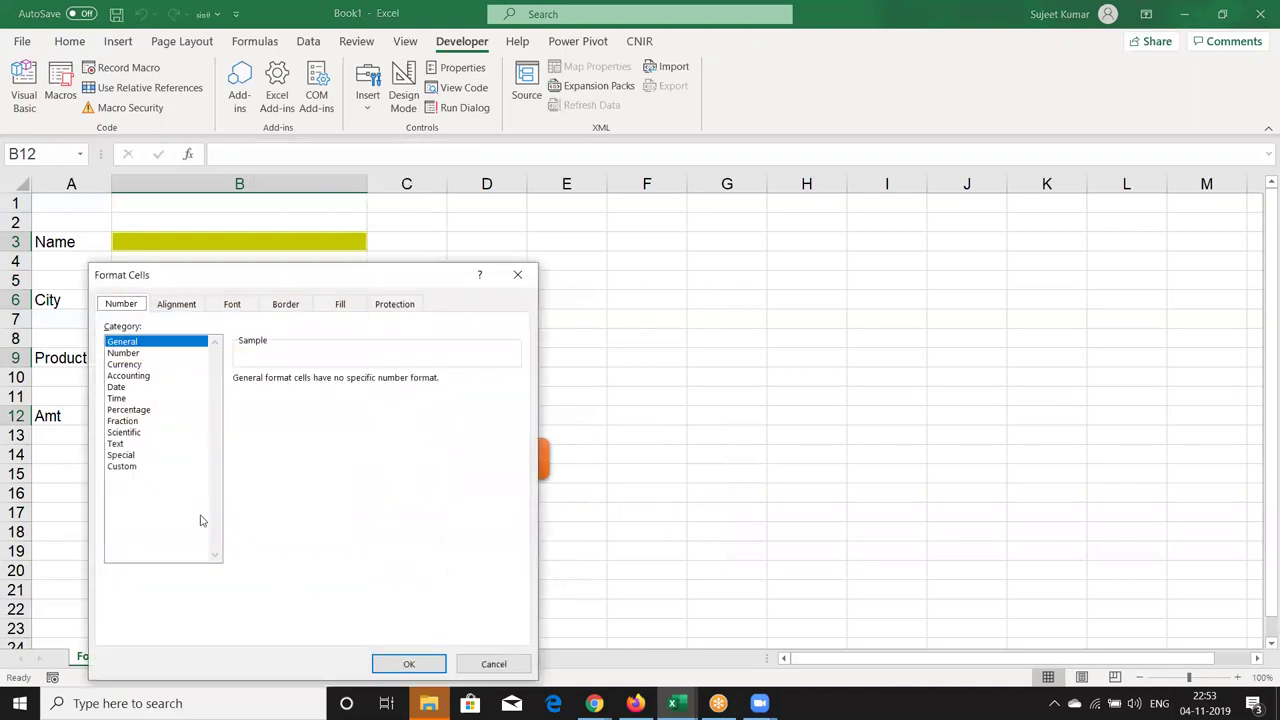
{"action": "left_click", "coordinate": [403, 307]}
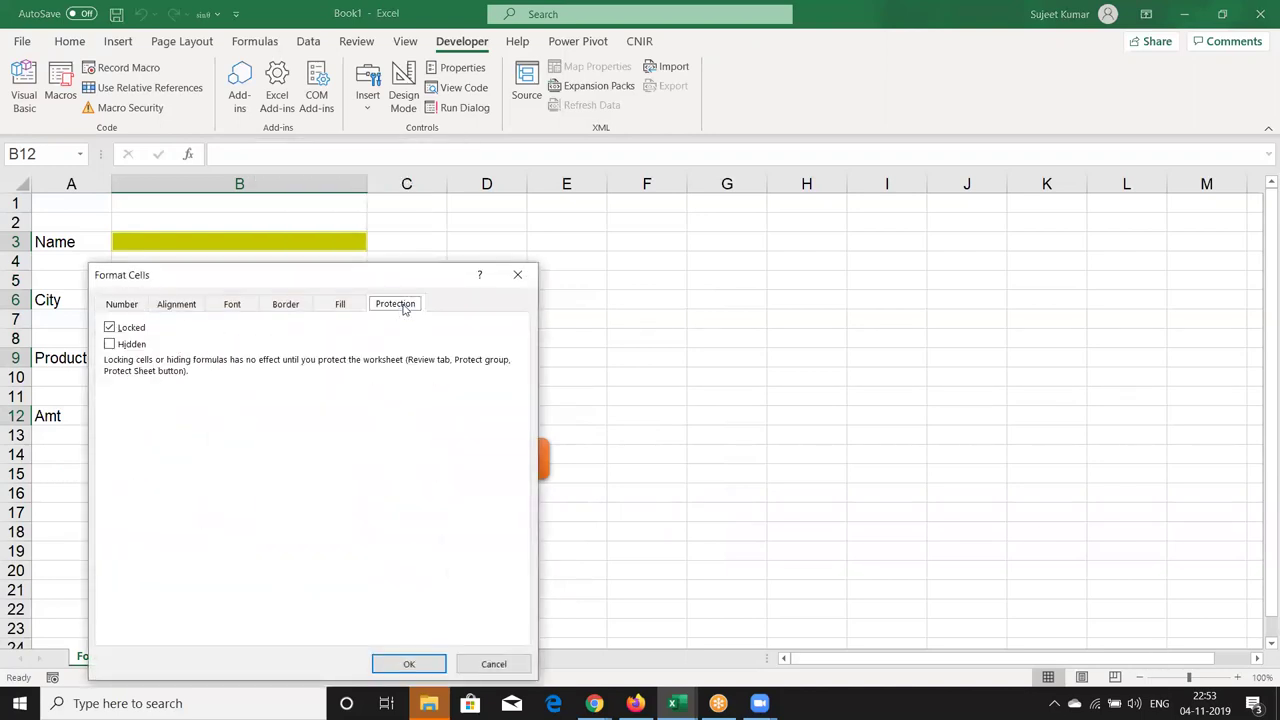
{"action": "left_click", "coordinate": [141, 329]}
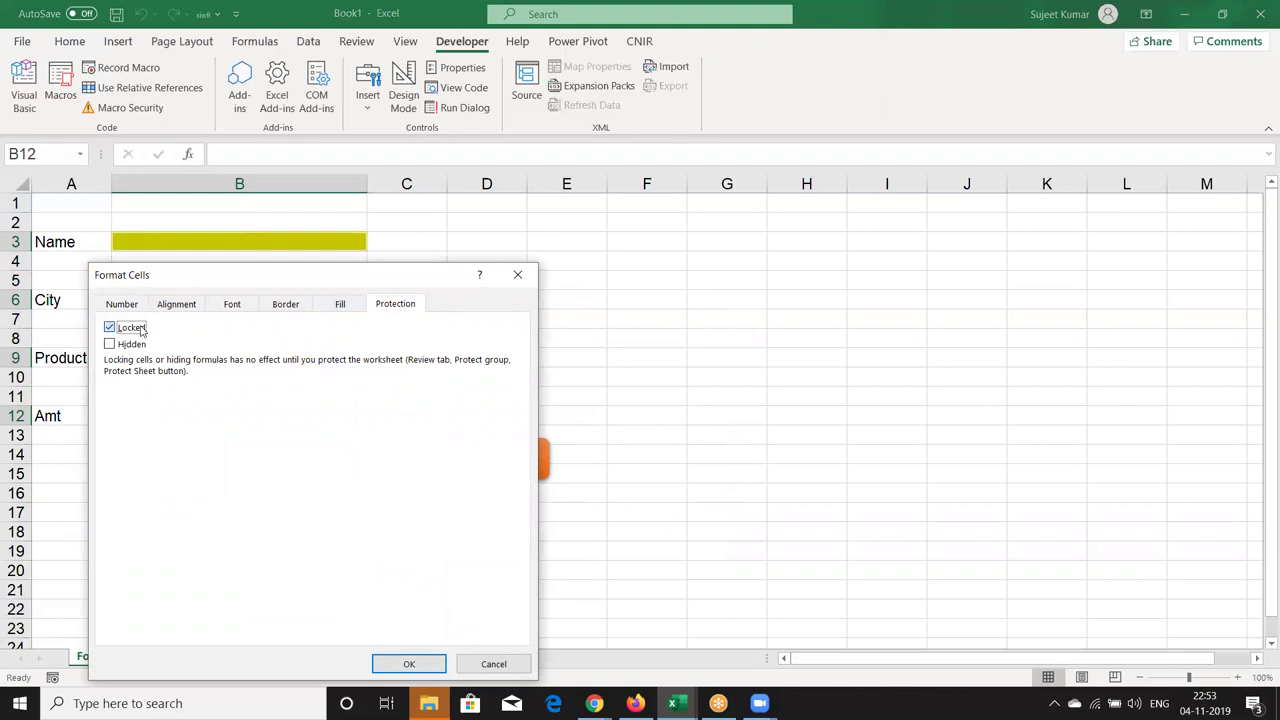
{"action": "left_click", "coordinate": [420, 661]}
{"action": "left_click", "coordinate": [104, 510]}
{"action": "right_click", "coordinate": [90, 660]}
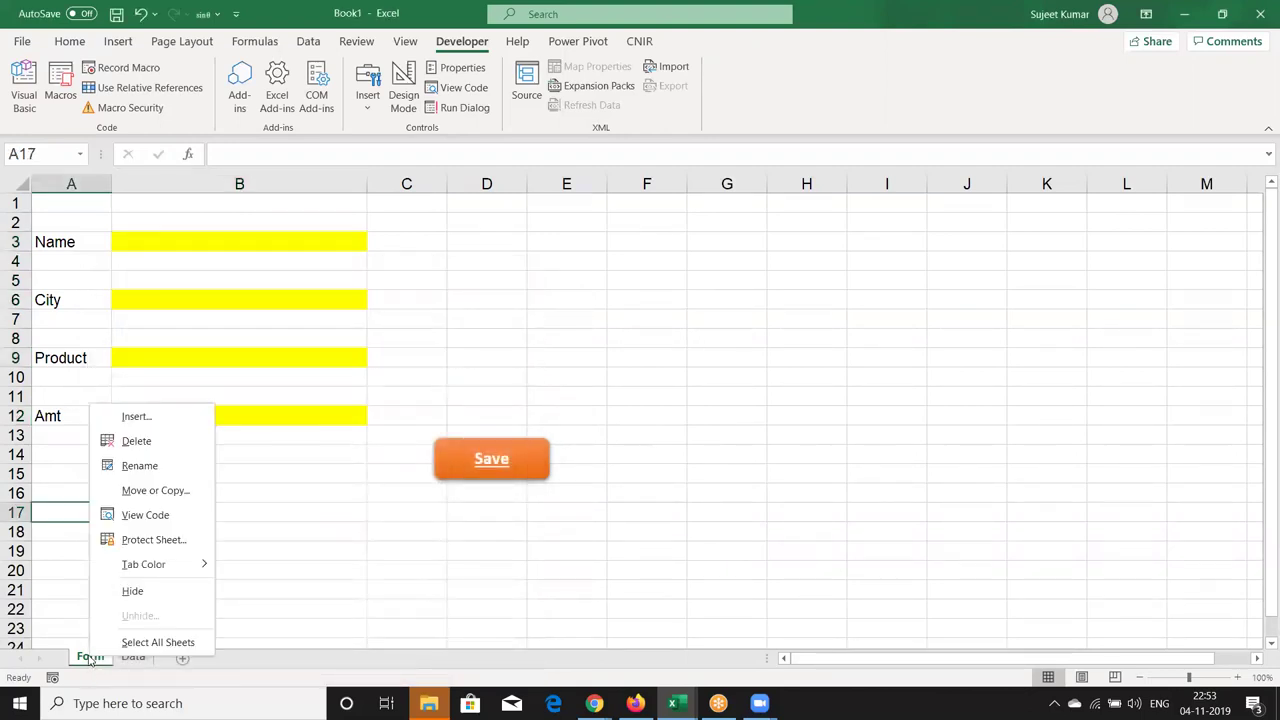
Protect the Form sheet with Select locked cells turned off
{"action": "left_click", "coordinate": [150, 540]}
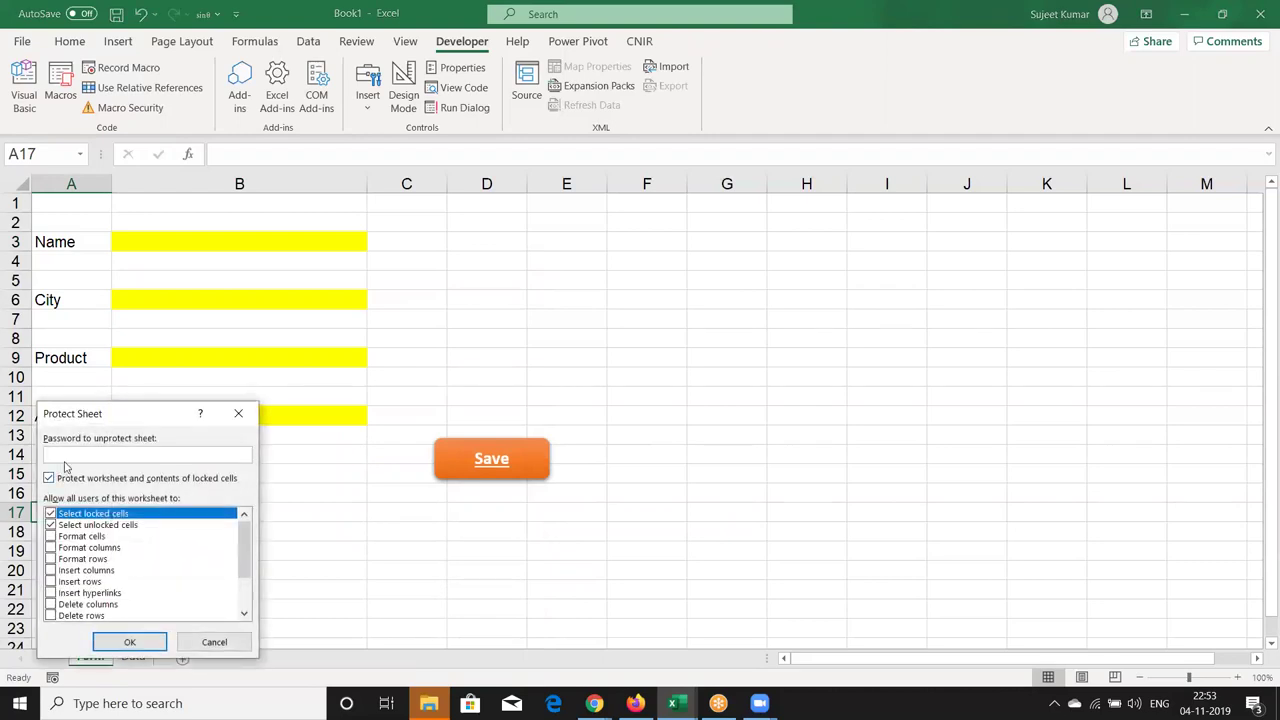
{"action": "left_click", "coordinate": [50, 513]}
{"action": "left_click_drag", "start_coordinate": [142, 417], "coordinate": [585, 253]}
{"action": "left_click", "coordinate": [563, 480]}
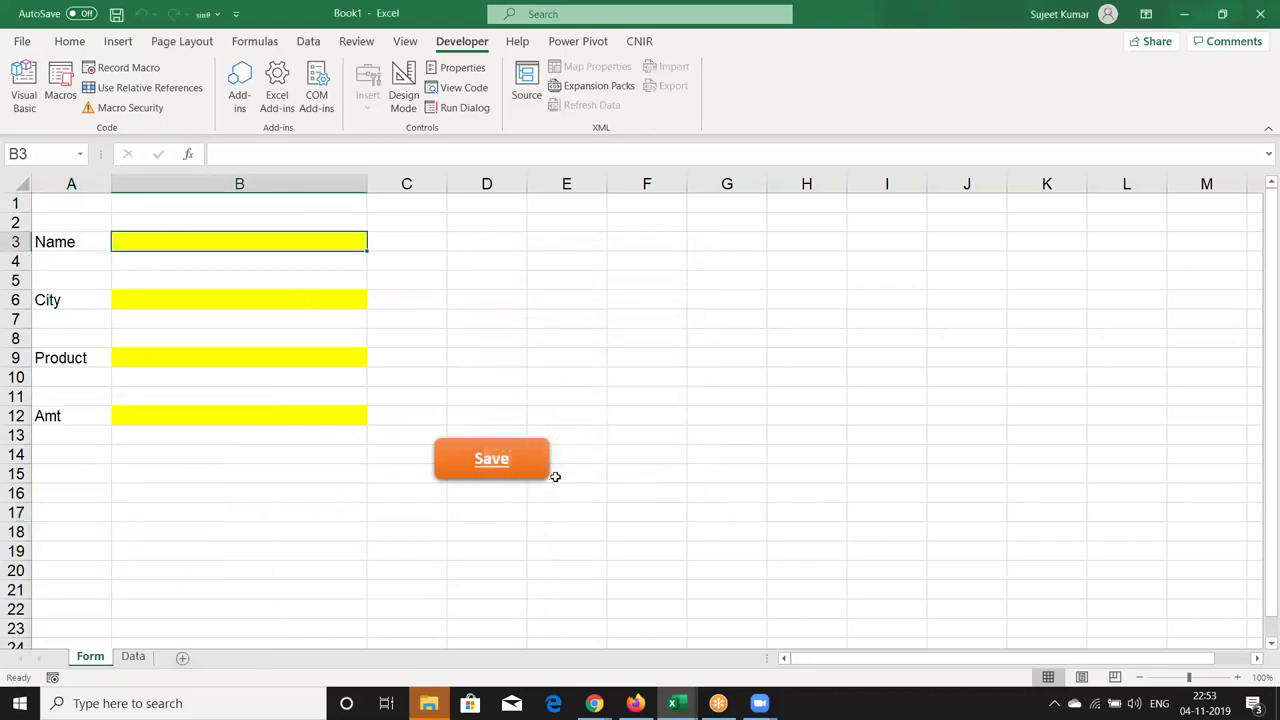
Tab through the unlocked cells entering a name, Jaipur, CTR and 3200
{"action": "key", "text": "Tab"}
{"action": "key", "text": "Tab"}
{"action": "key", "text": "Tab"}
{"action": "key", "text": "Tab"}
{"action": "key", "text": "shift+Tab"}
{"action": "key", "text": "shift+Tab"}
{"action": "key", "text": "shift+Tab"}
{"action": "key", "text": "shift+Tab"}
{"action": "key", "text": "Tab"}
{"action": "key", "text": "Tab"}
{"action": "key", "text": "Tab"}
{"action": "key", "text": "Tab"}
{"action": "type", "text": "Uday"}
{"action": "key", "text": "Tab"}
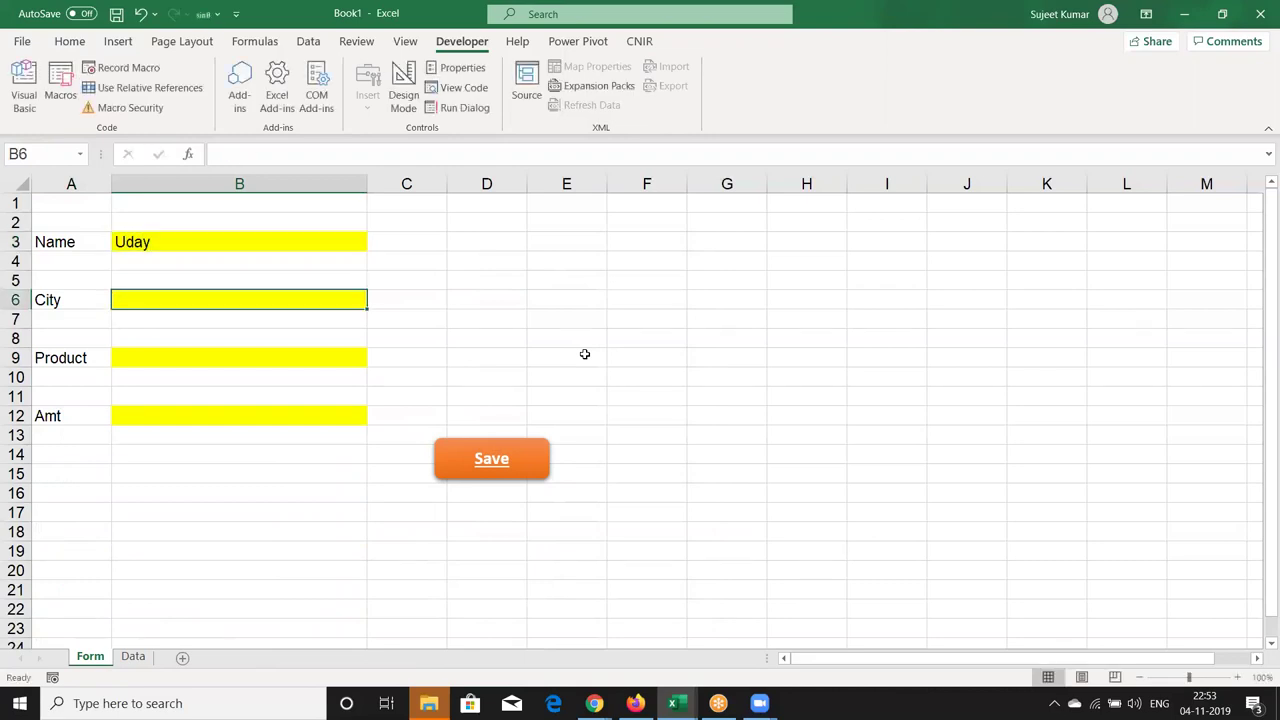
{"action": "type", "text": "Jaipur"}
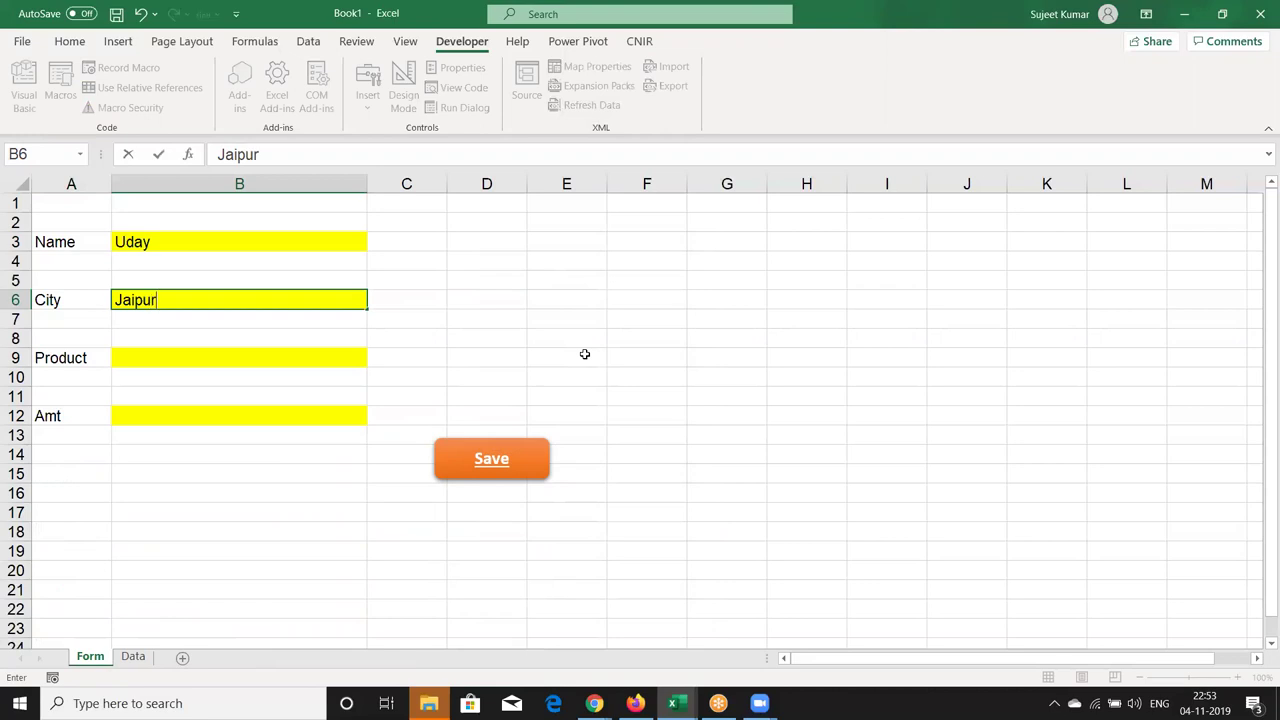
{"action": "key", "text": "Tab"}
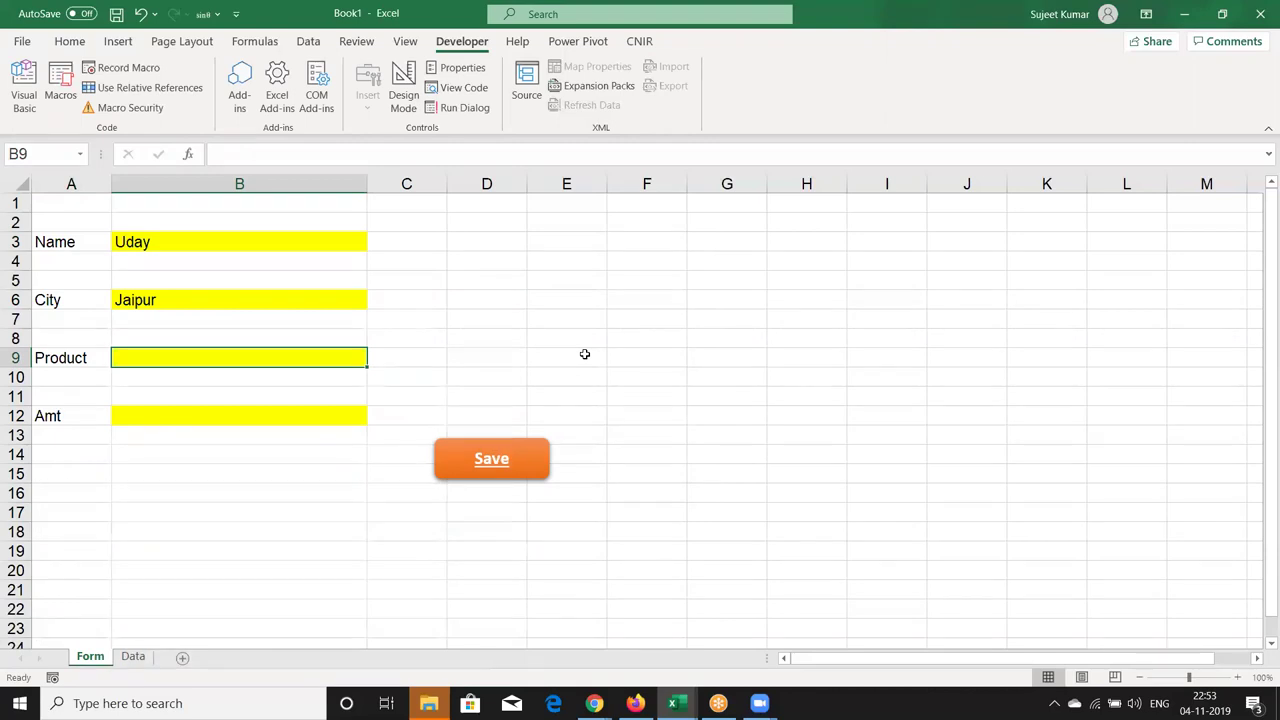
{"action": "type", "text": "CTR"}
{"action": "key", "text": "Tab"}
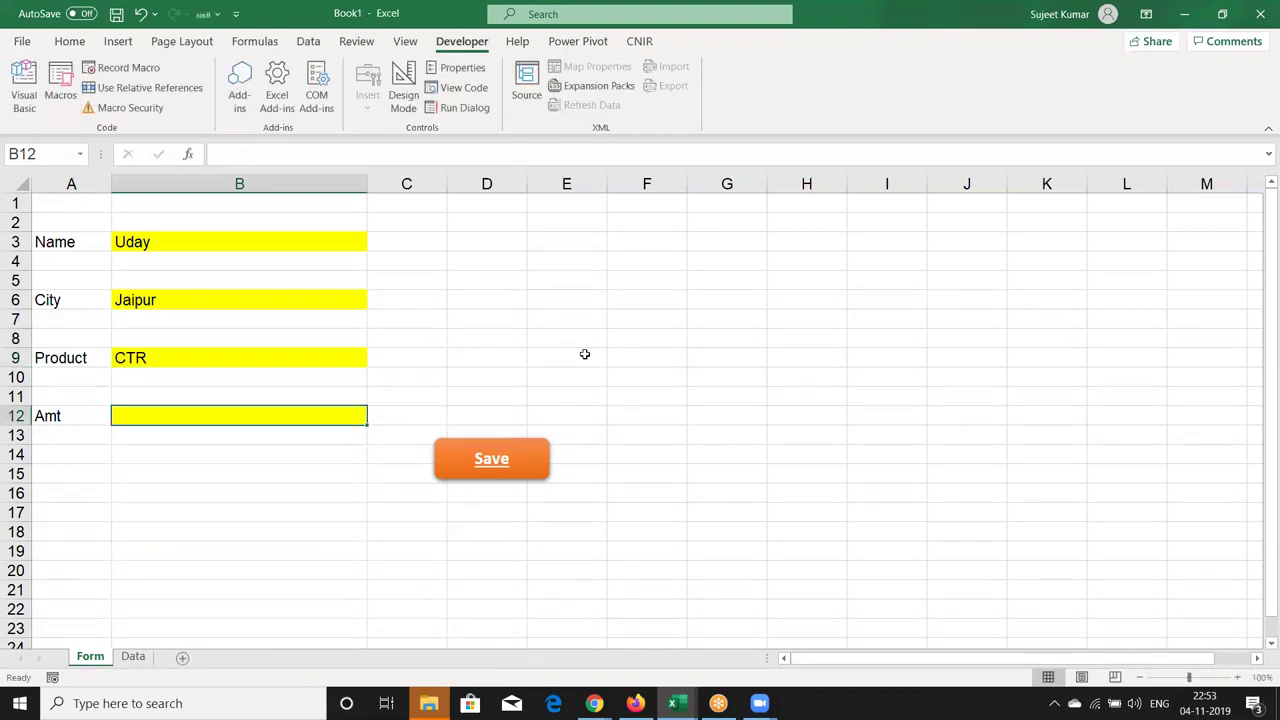
{"action": "type", "text": "3200"}
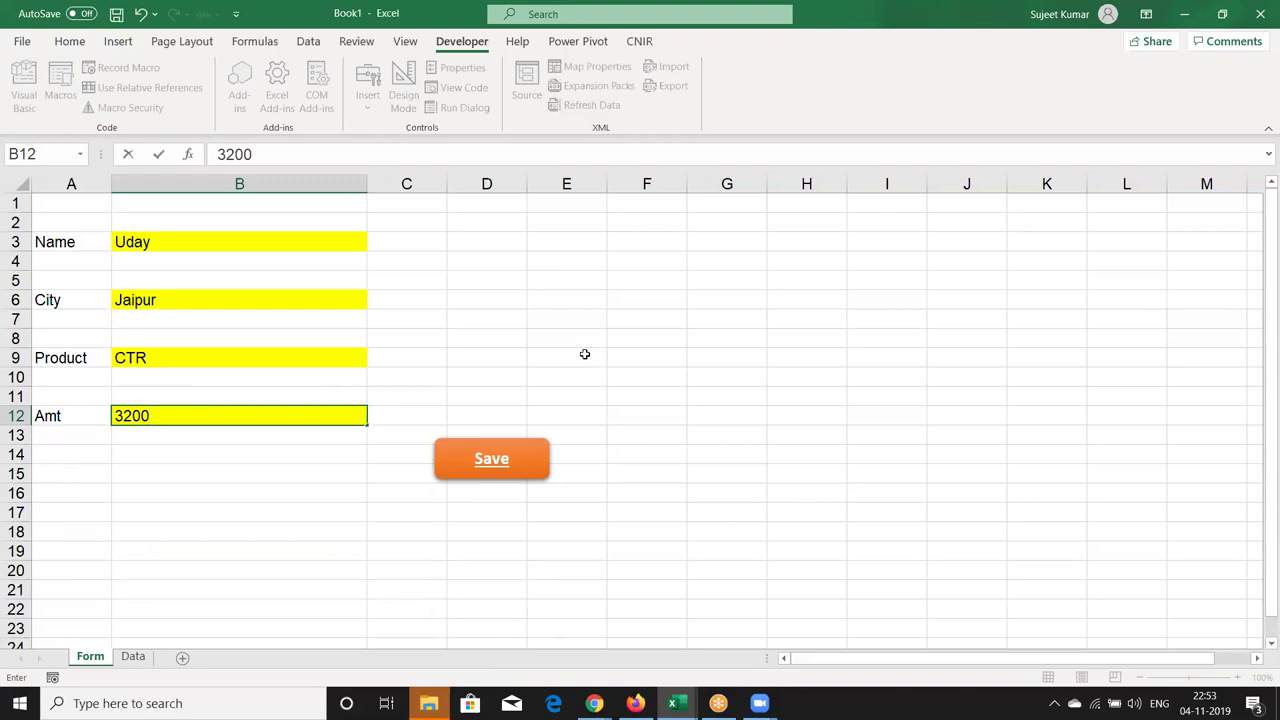
{"action": "key", "text": "Tab"}
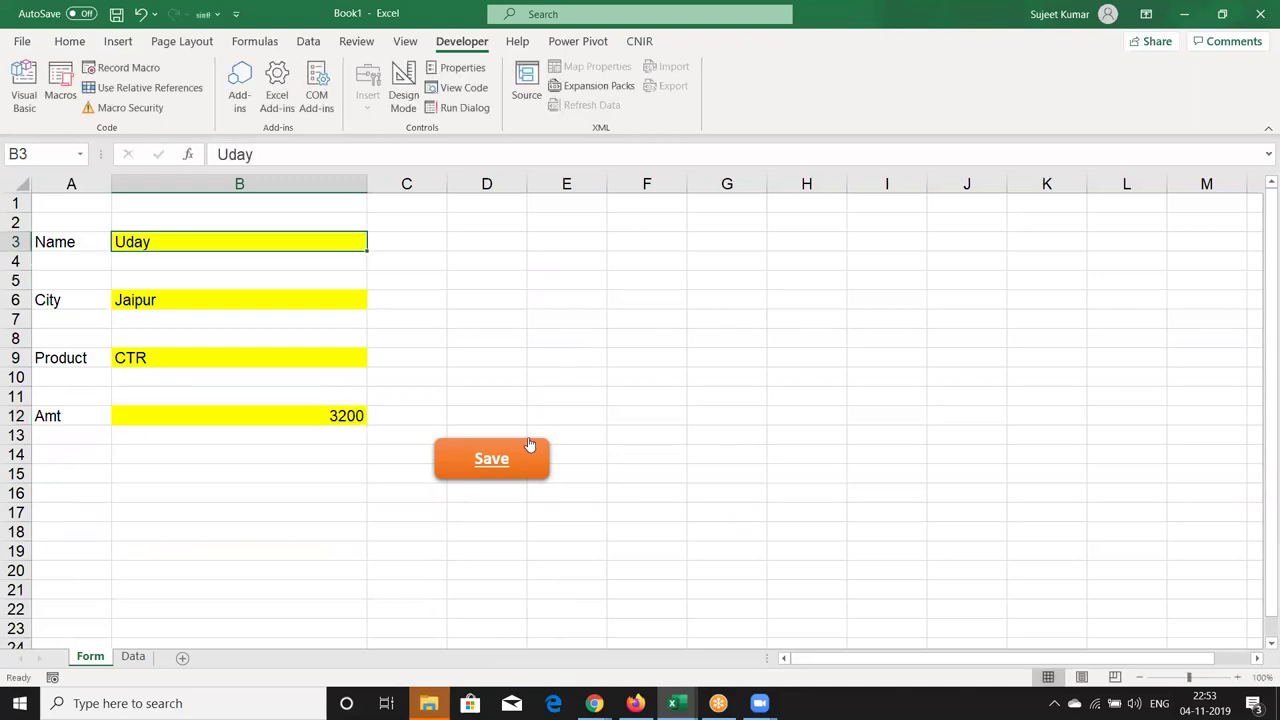
Save the entry with the Save button and check the Data sheet
{"action": "left_click", "coordinate": [530, 448]}
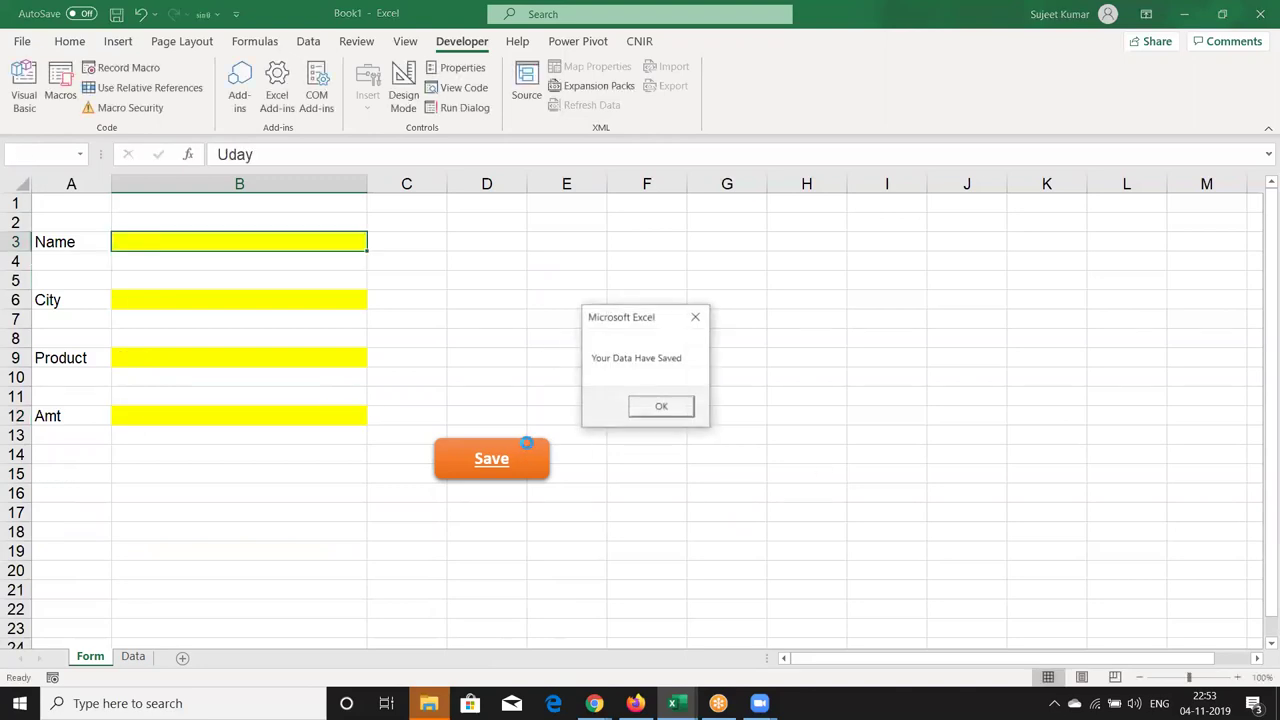
{"action": "left_click", "coordinate": [661, 408]}
{"action": "left_click", "coordinate": [132, 657]}
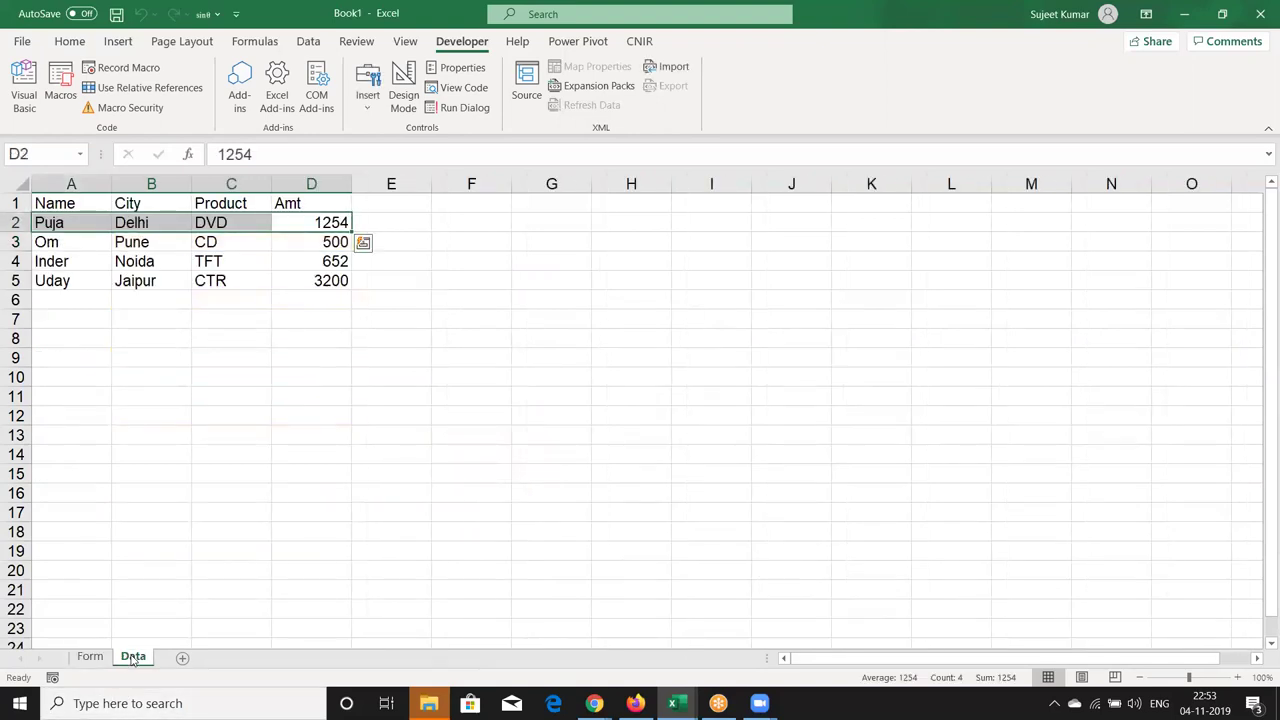
Look over the macro code in the VBA editor, then go back to the empty Form sheet
{"action": "key", "text": "alt+Tab"}
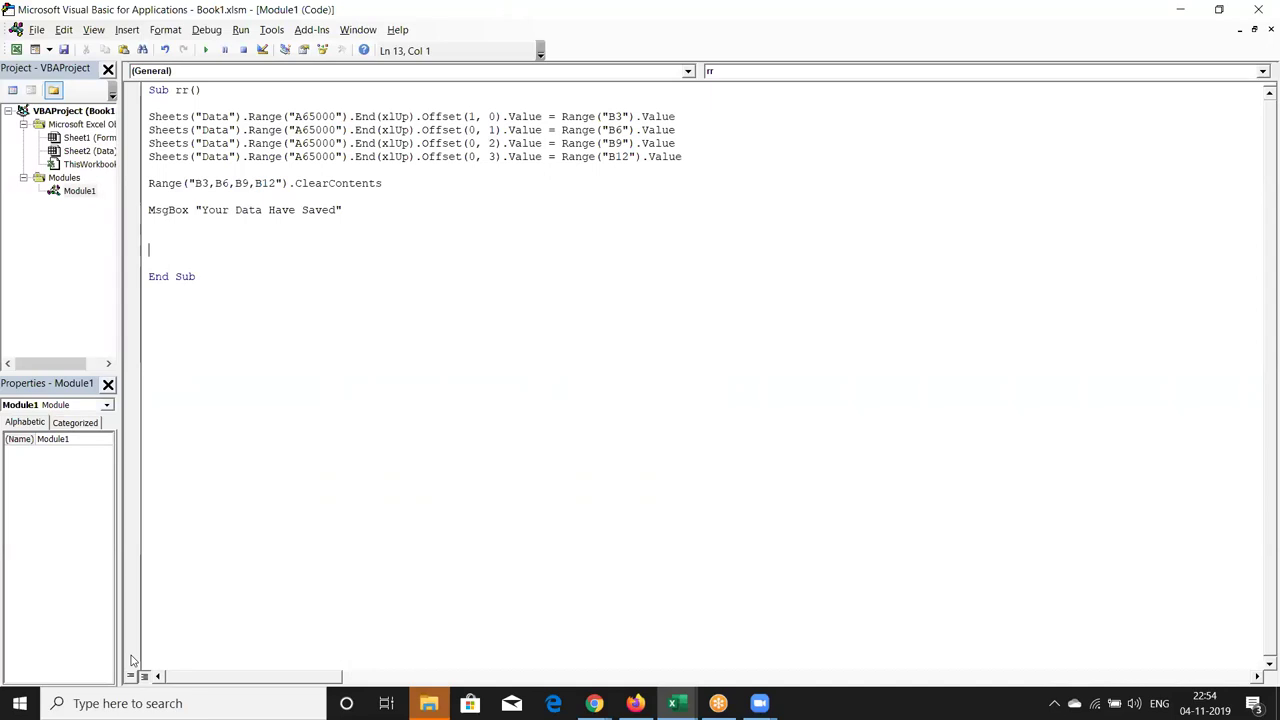
{"action": "key", "text": "alt+F11"}
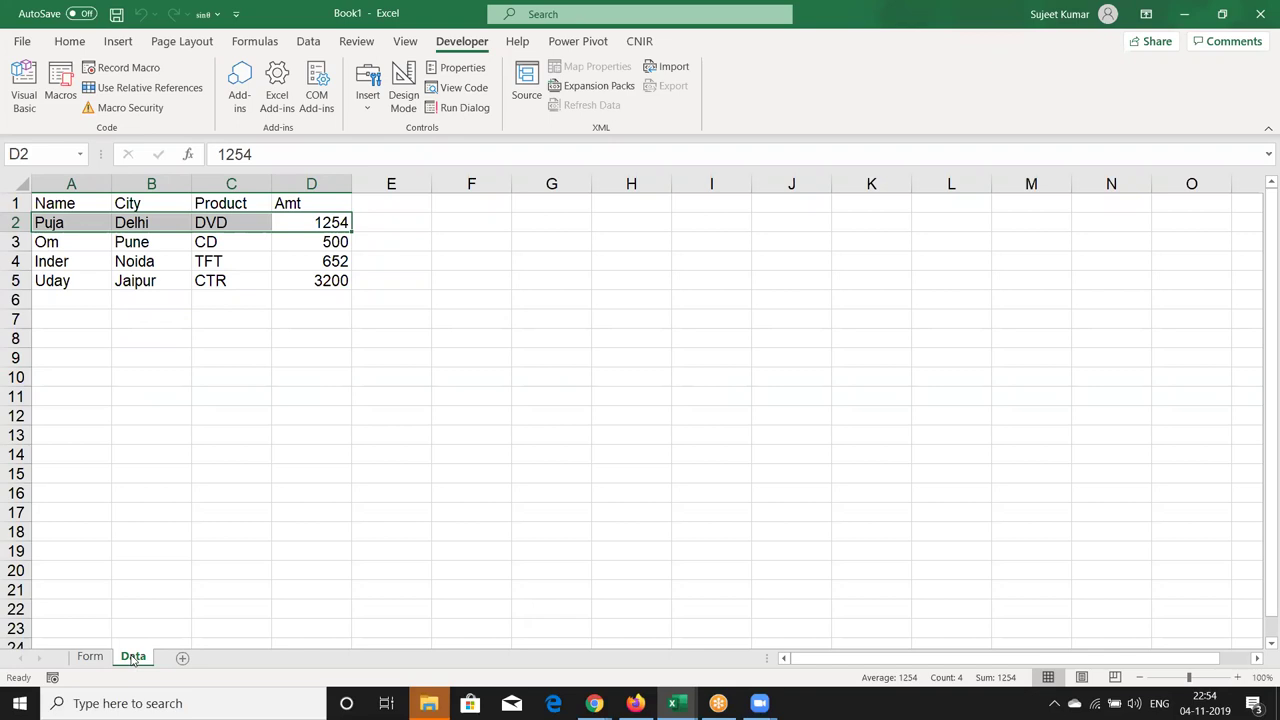
{"action": "left_click", "coordinate": [90, 659]}
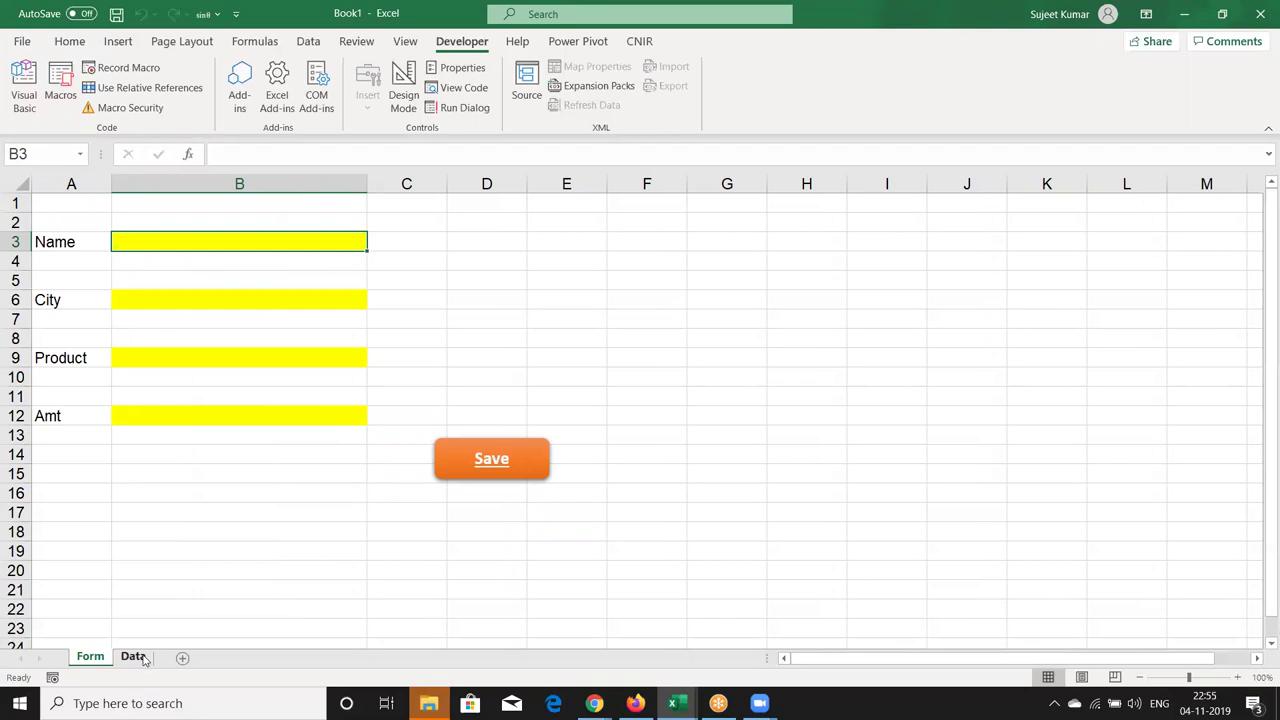
Unprotect the Form sheet and select input cells B3, B6, B9 and B12
{"action": "right_click", "coordinate": [106, 664]}
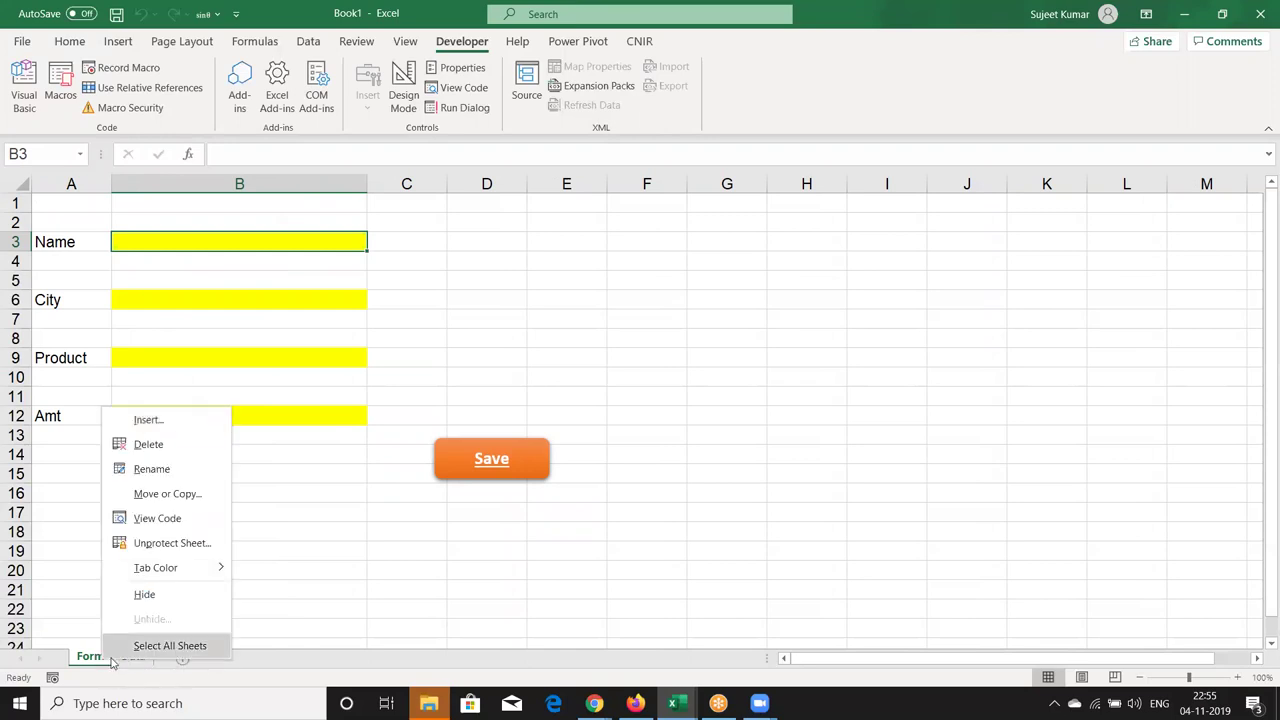
{"action": "left_click", "coordinate": [172, 542]}
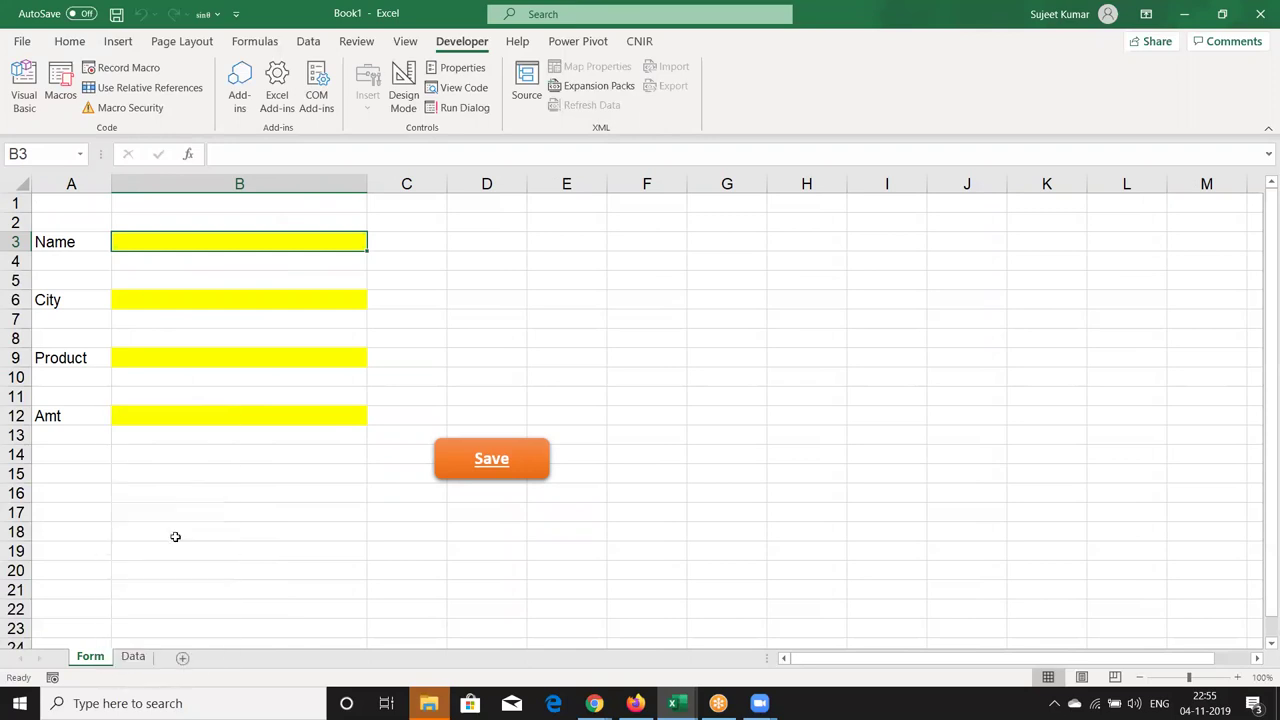
{"action": "left_click", "coordinate": [266, 490]}
{"action": "left_click", "coordinate": [266, 240]}
{"action": "left_click", "coordinate": [259, 300], "text": "ctrl"}
{"action": "left_click", "coordinate": [252, 372], "text": "ctrl"}
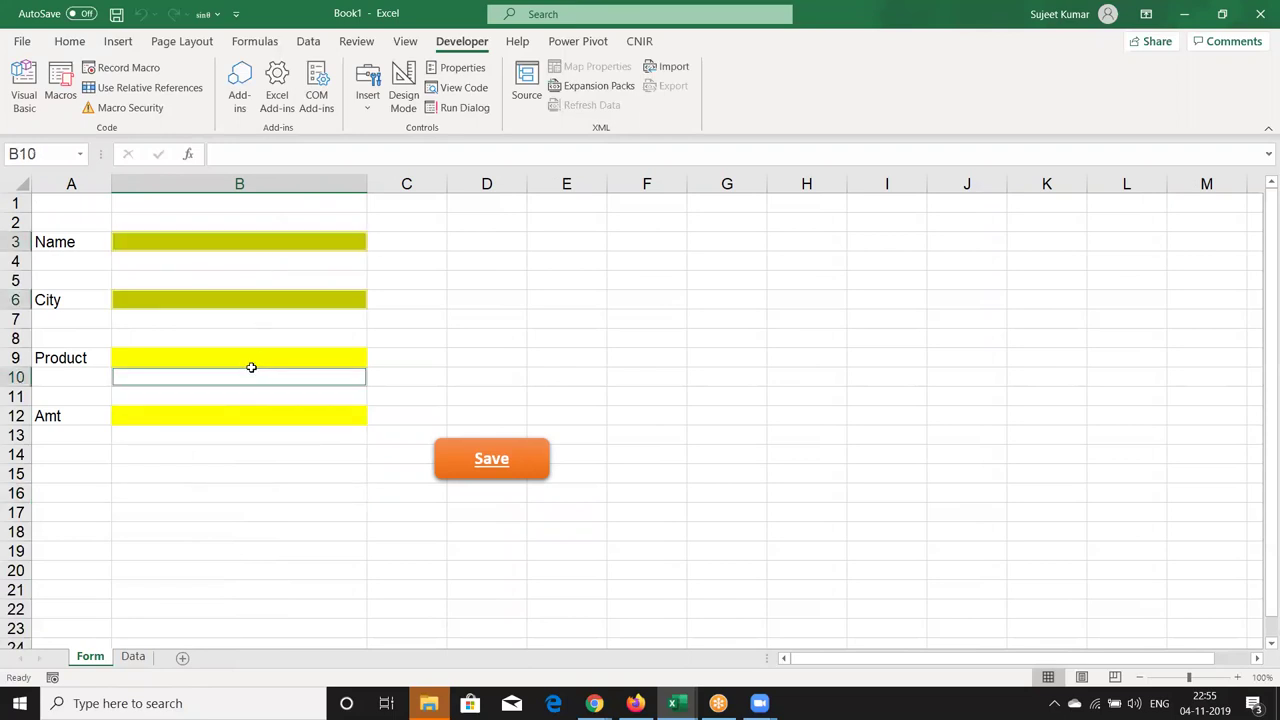
{"action": "left_click", "coordinate": [268, 234]}
{"action": "left_click", "coordinate": [263, 299], "text": "ctrl"}
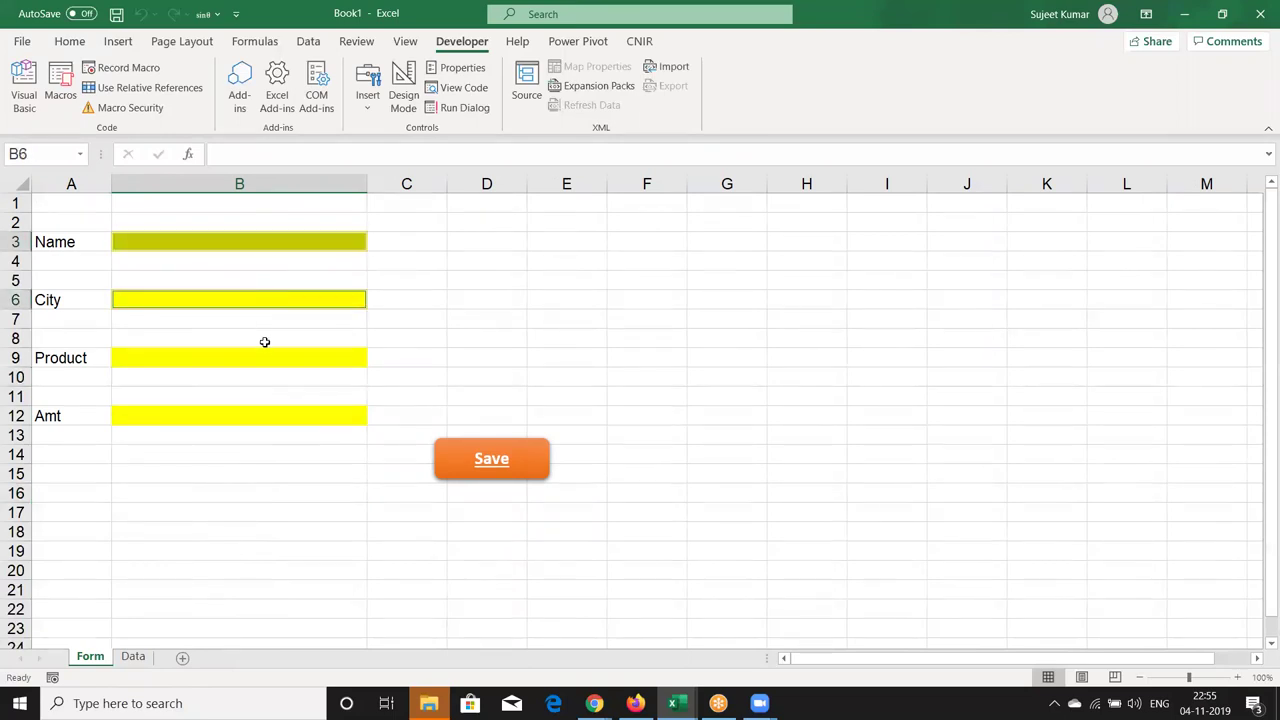
{"action": "left_click", "coordinate": [266, 350], "text": "ctrl"}
{"action": "left_click", "coordinate": [270, 412], "text": "ctrl"}
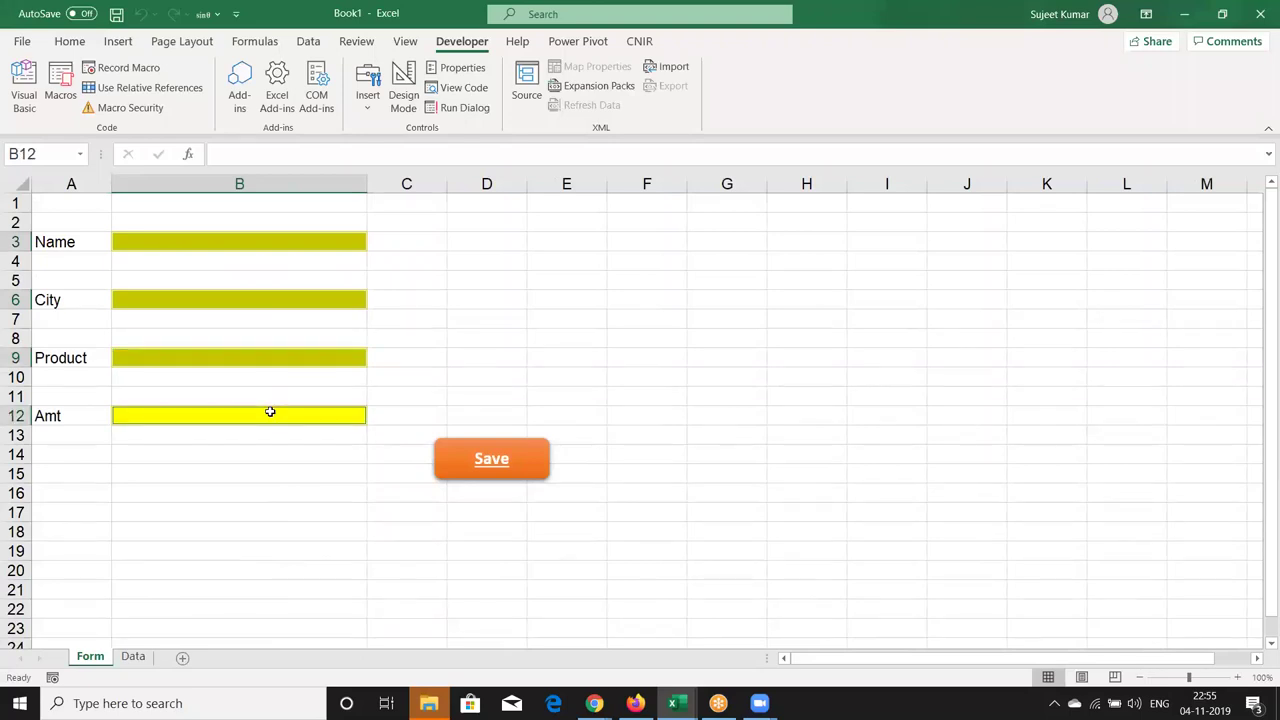
Confirm in Format Cells that the cells are still unlocked, then cancel
{"action": "right_click", "coordinate": [270, 412]}
{"action": "left_click", "coordinate": [338, 593]}
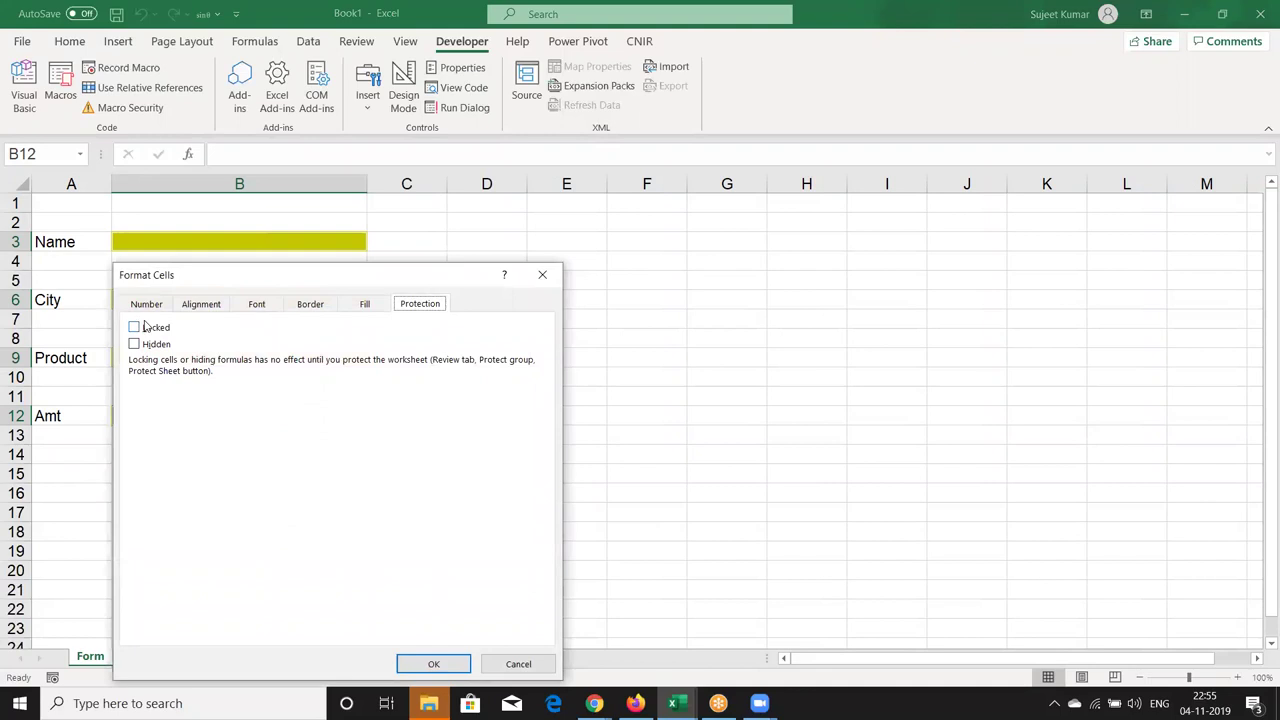
{"action": "left_click_drag", "start_coordinate": [223, 280], "coordinate": [525, 222]}
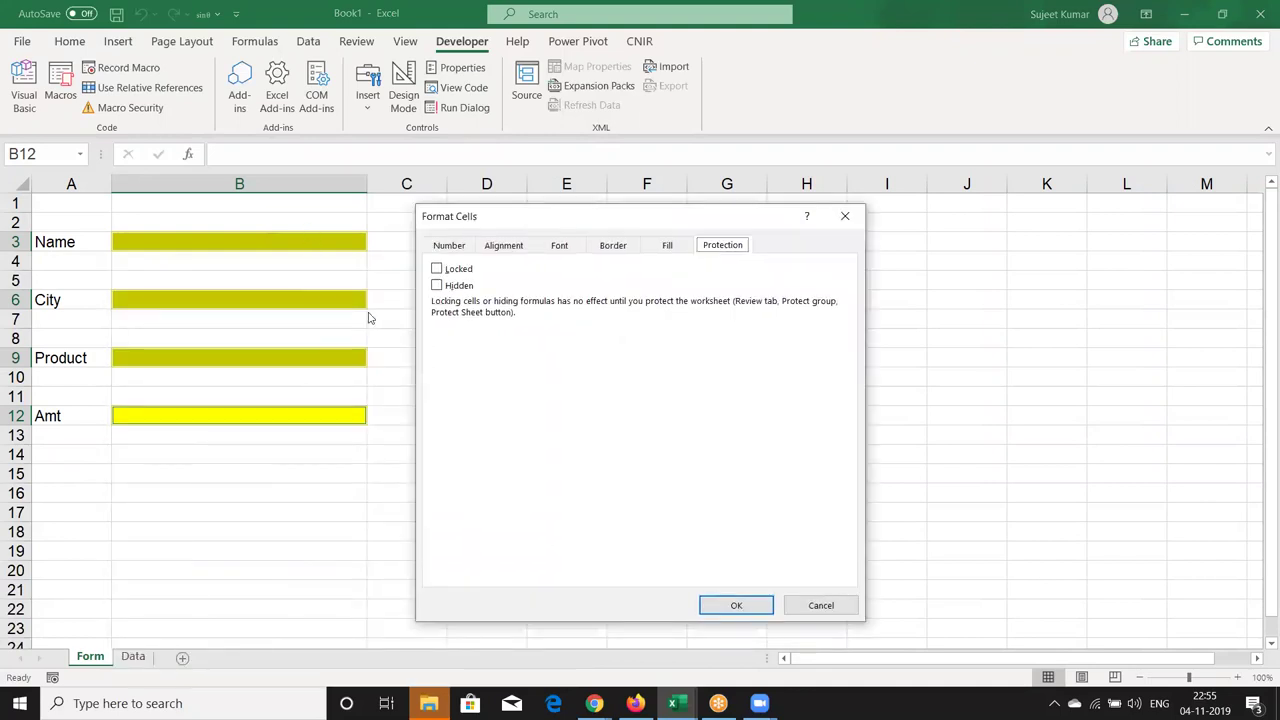
{"action": "left_click", "coordinate": [820, 605]}
Protect the Form sheet with default settings and test selecting cells B9 and B6
{"action": "right_click", "coordinate": [100, 657]}
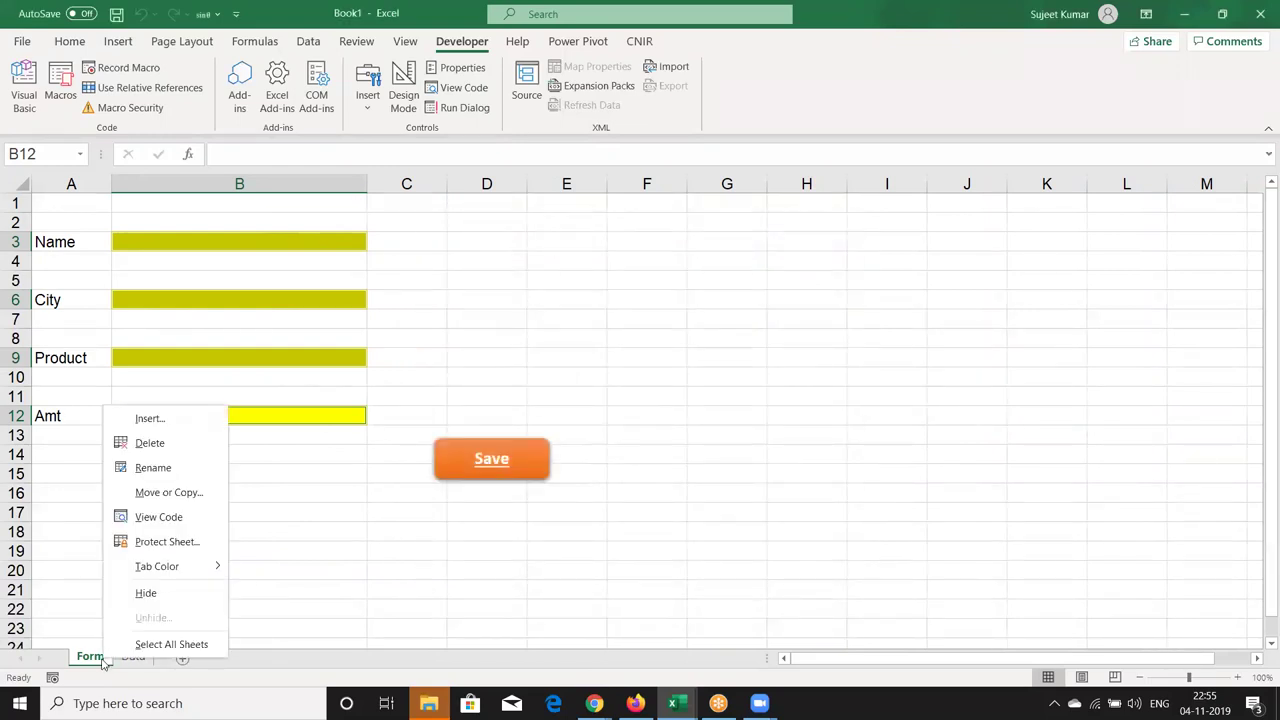
{"action": "left_click", "coordinate": [158, 541]}
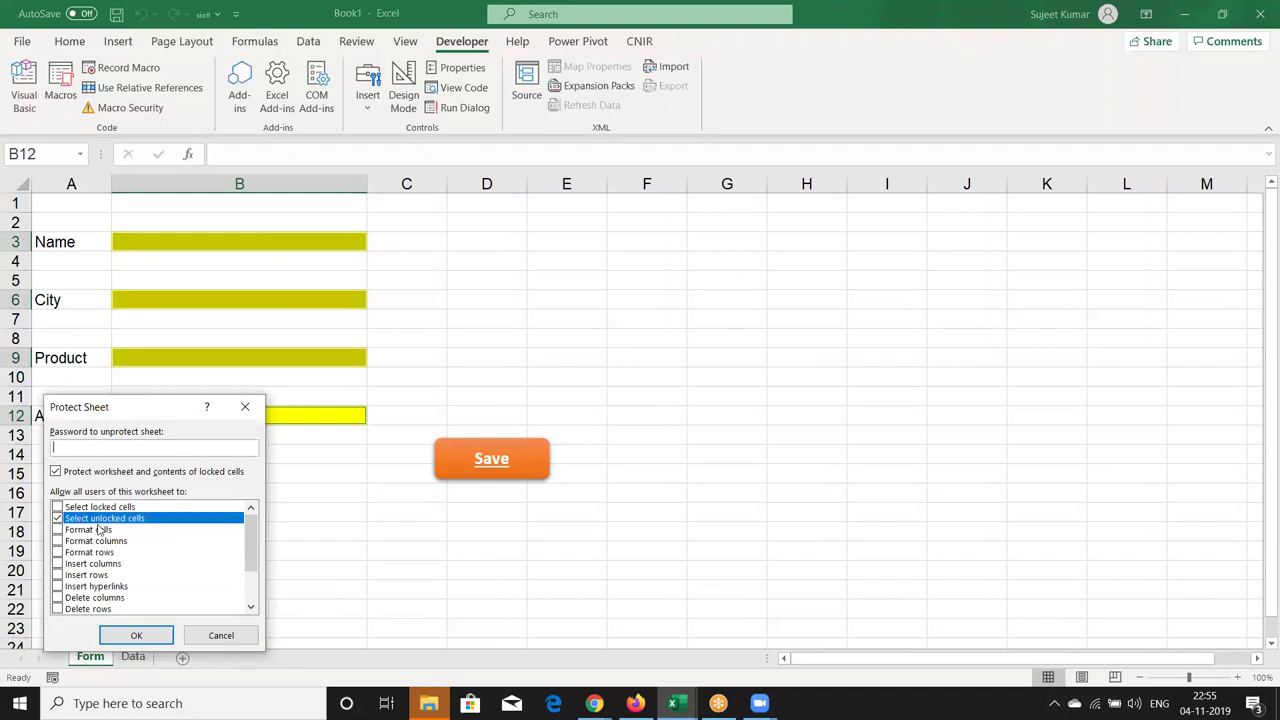
{"action": "left_click", "coordinate": [151, 636]}
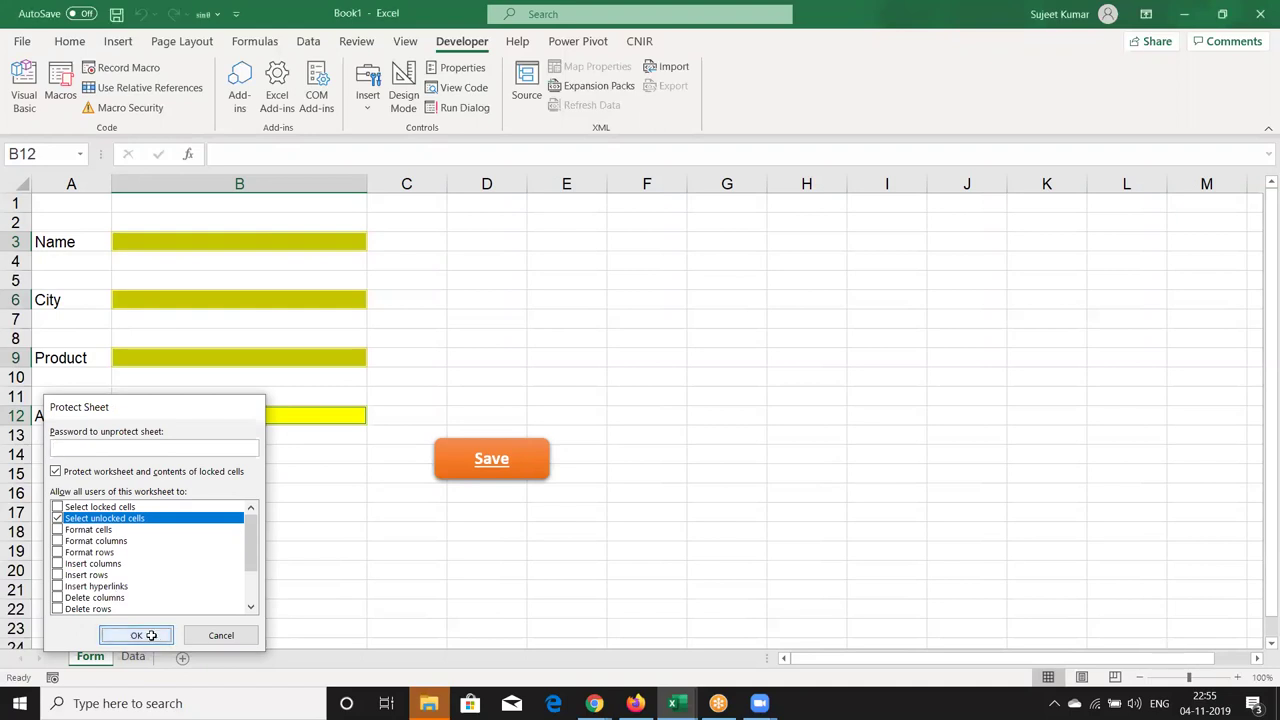
{"action": "left_click", "coordinate": [197, 356]}
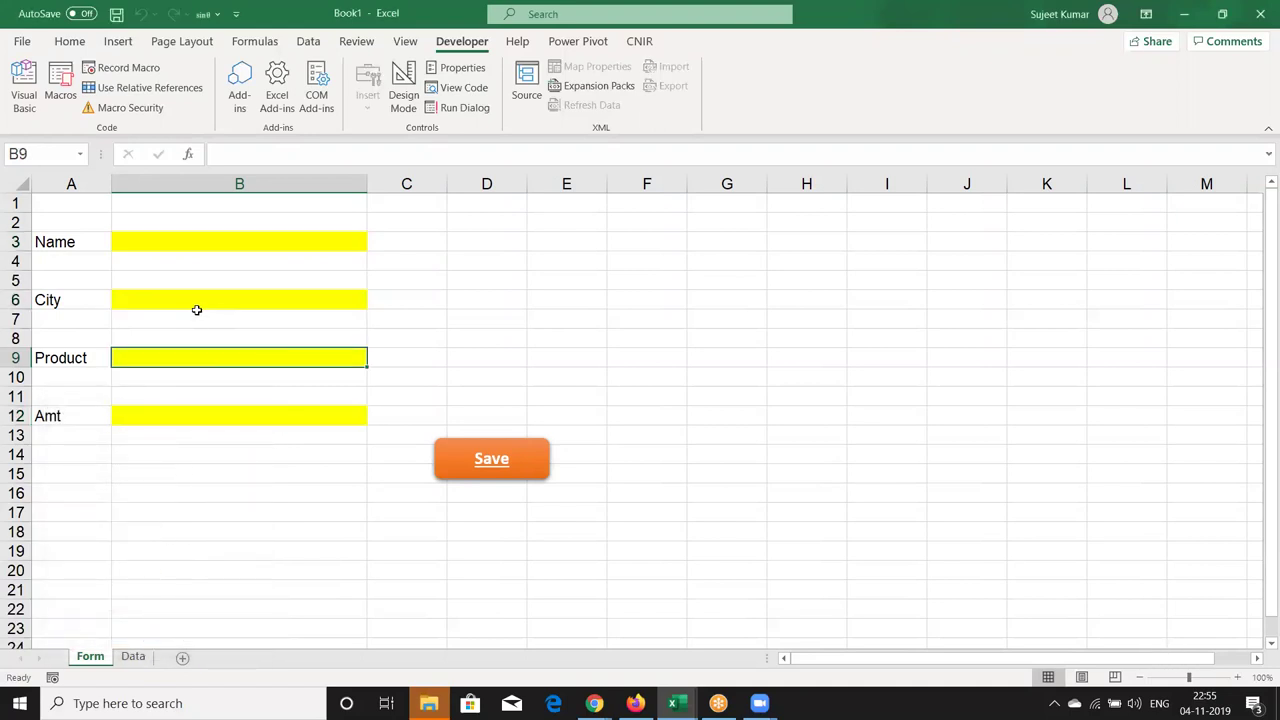
{"action": "left_click", "coordinate": [198, 303]}
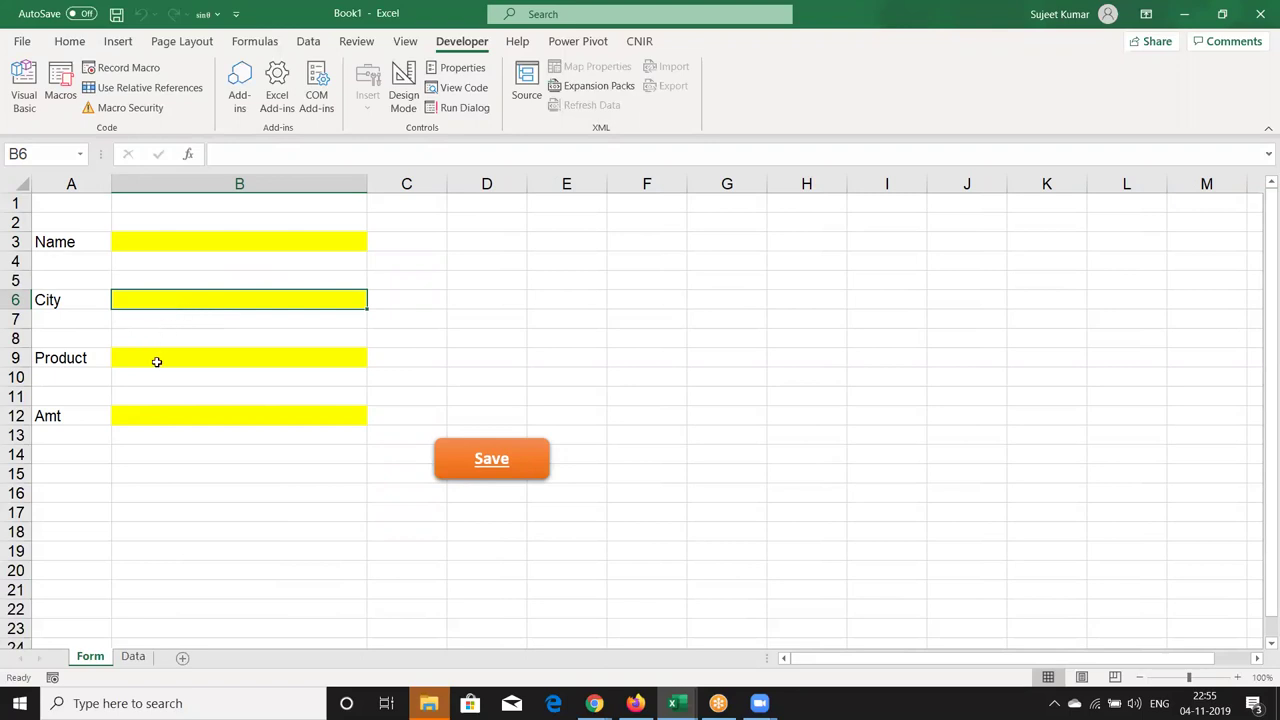
Select all of the rr macro code in Module1 for copying
{"action": "left_click", "coordinate": [24, 90]}
{"action": "key", "text": "ctrl+a"}
{"action": "key", "text": "ctrl+c"}
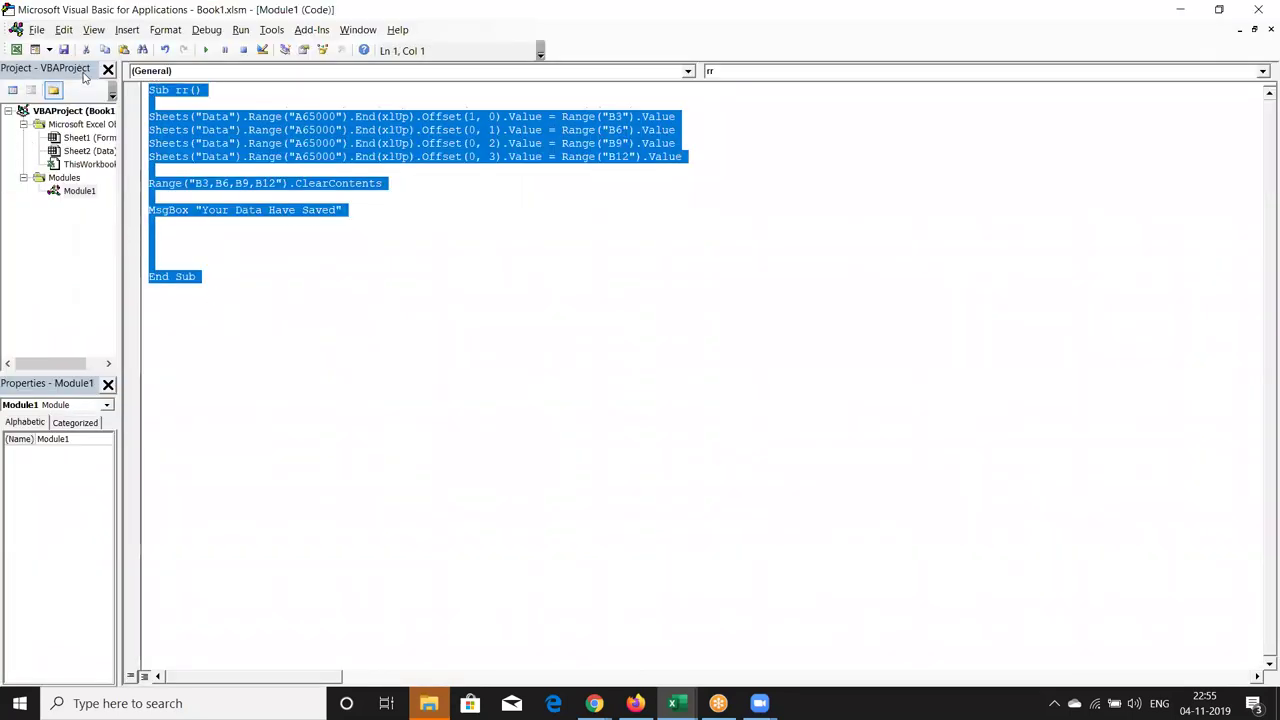
{"action": "key", "text": "alt+F11"}
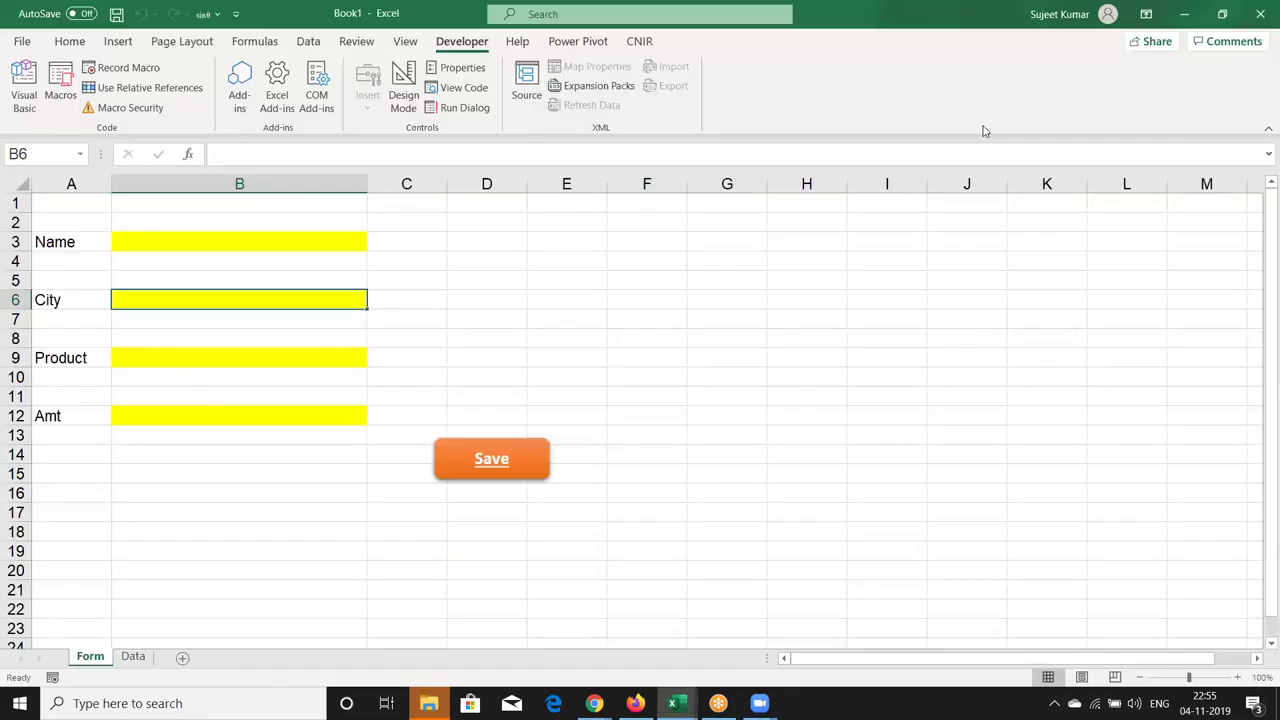
{"action": "key", "text": "alt+F11"}
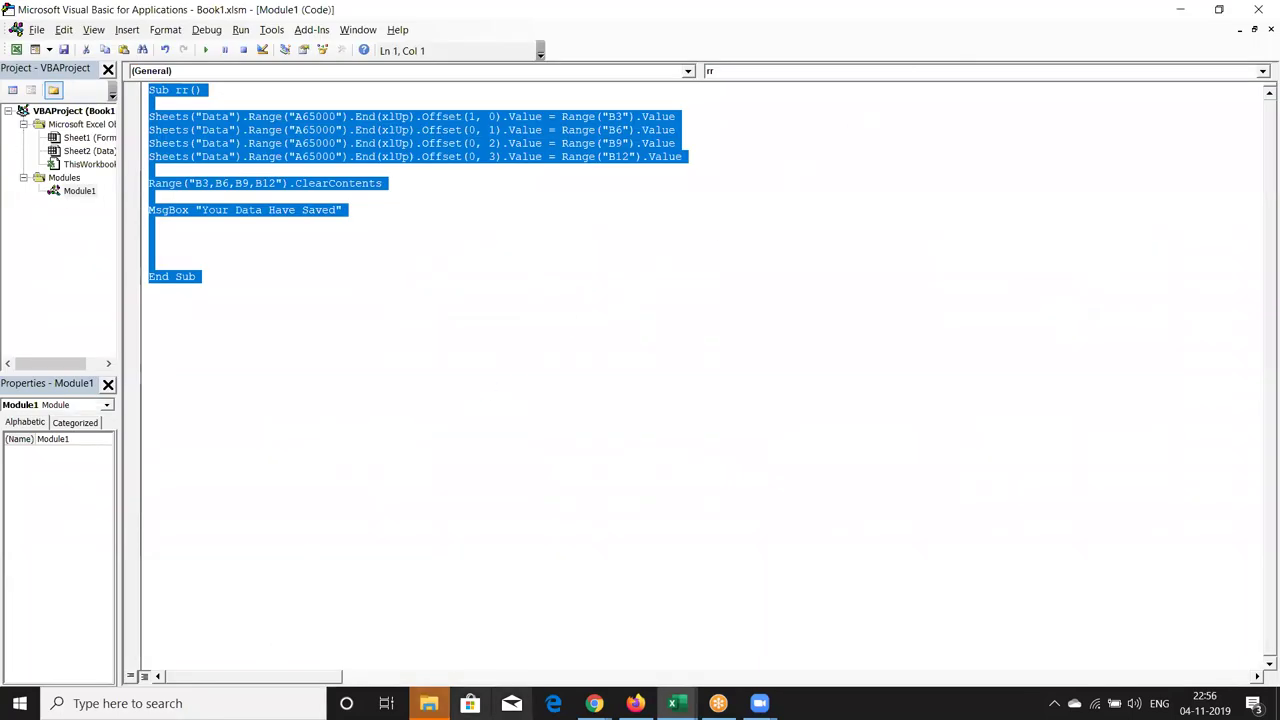
{"action": "mouse_move", "coordinate": [594, 703]}
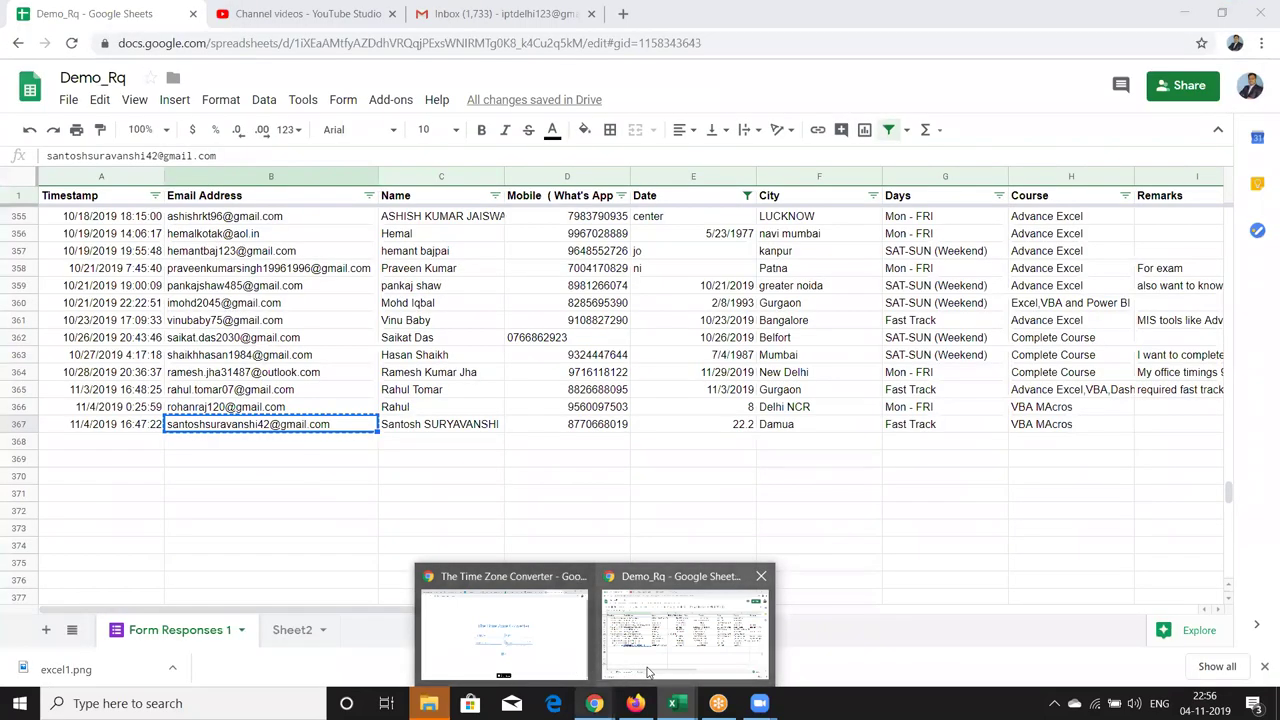
Compose a new Gmail message and paste the macro code into its body
{"action": "left_click", "coordinate": [647, 672]}
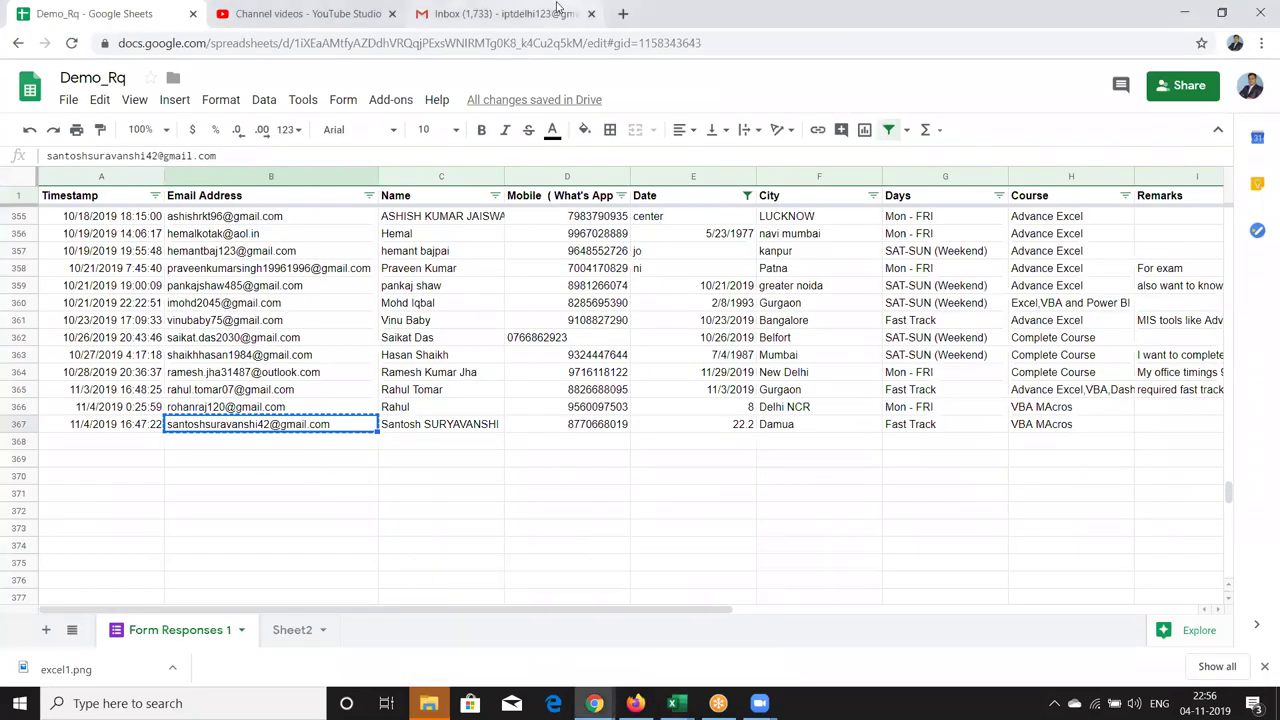
{"action": "left_click", "coordinate": [556, 13]}
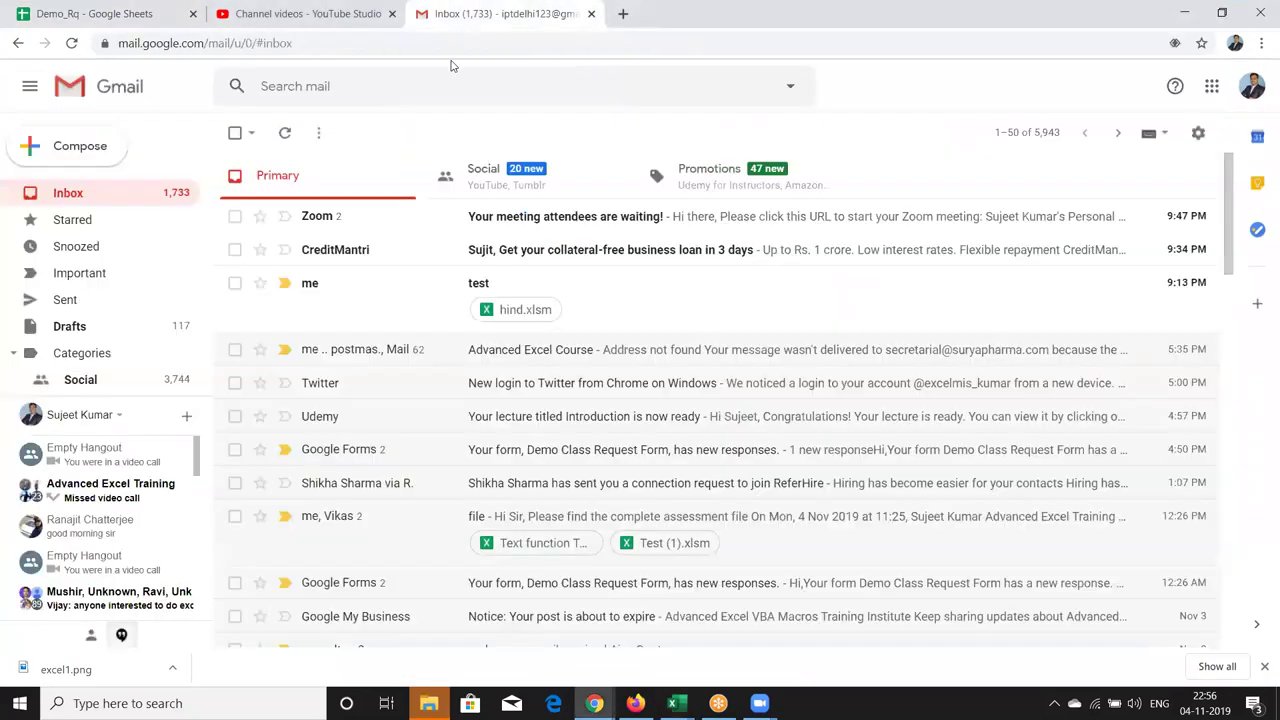
{"action": "left_click", "coordinate": [100, 163]}
{"action": "left_click", "coordinate": [831, 380]}
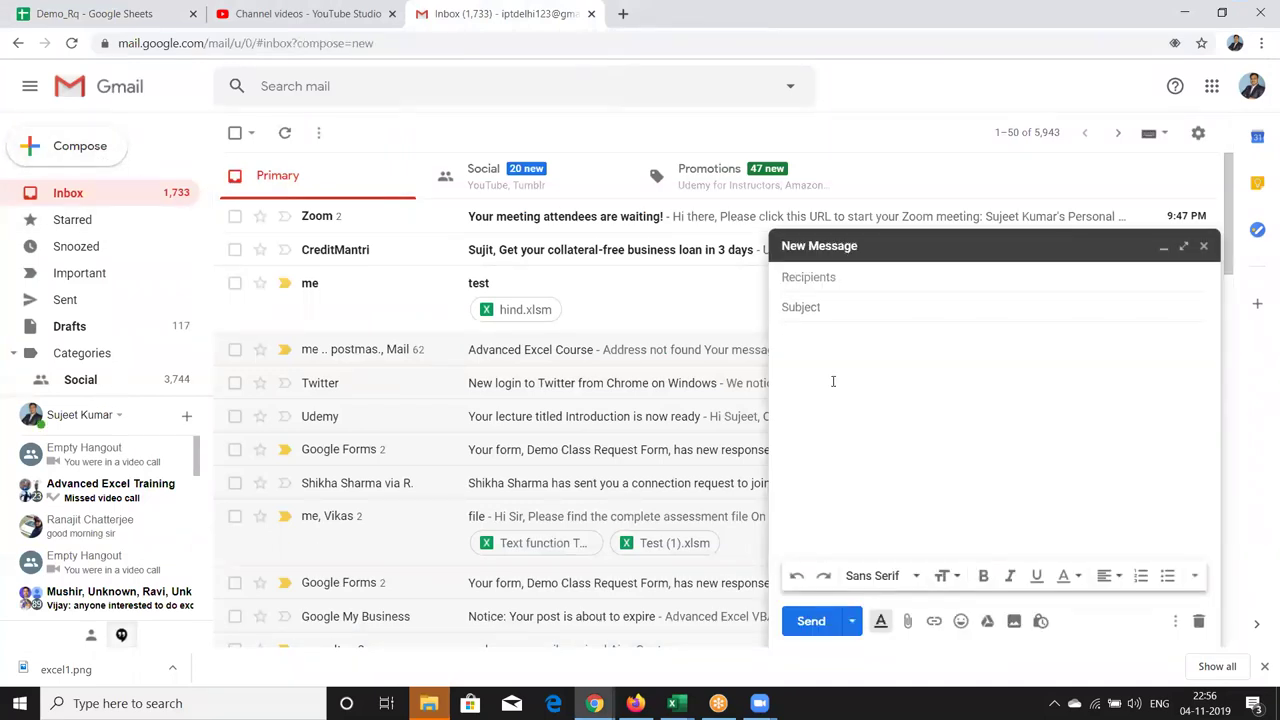
{"action": "key", "text": "ctrl+v"}
Enter the subject 'code' and start typing a recipient's name
{"action": "left_click", "coordinate": [830, 276]}
{"action": "left_click", "coordinate": [824, 293]}
{"action": "type", "text": "code"}
{"action": "left_click", "coordinate": [829, 262]}
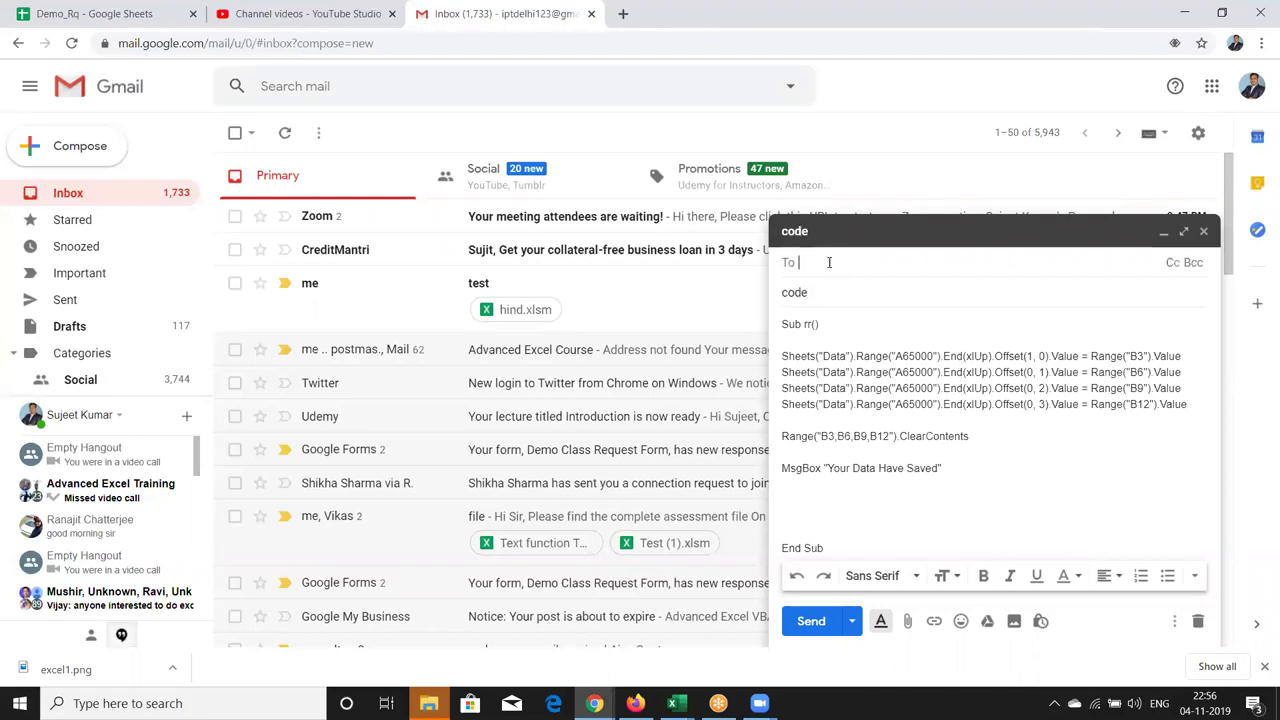
{"action": "type", "text": "am"}
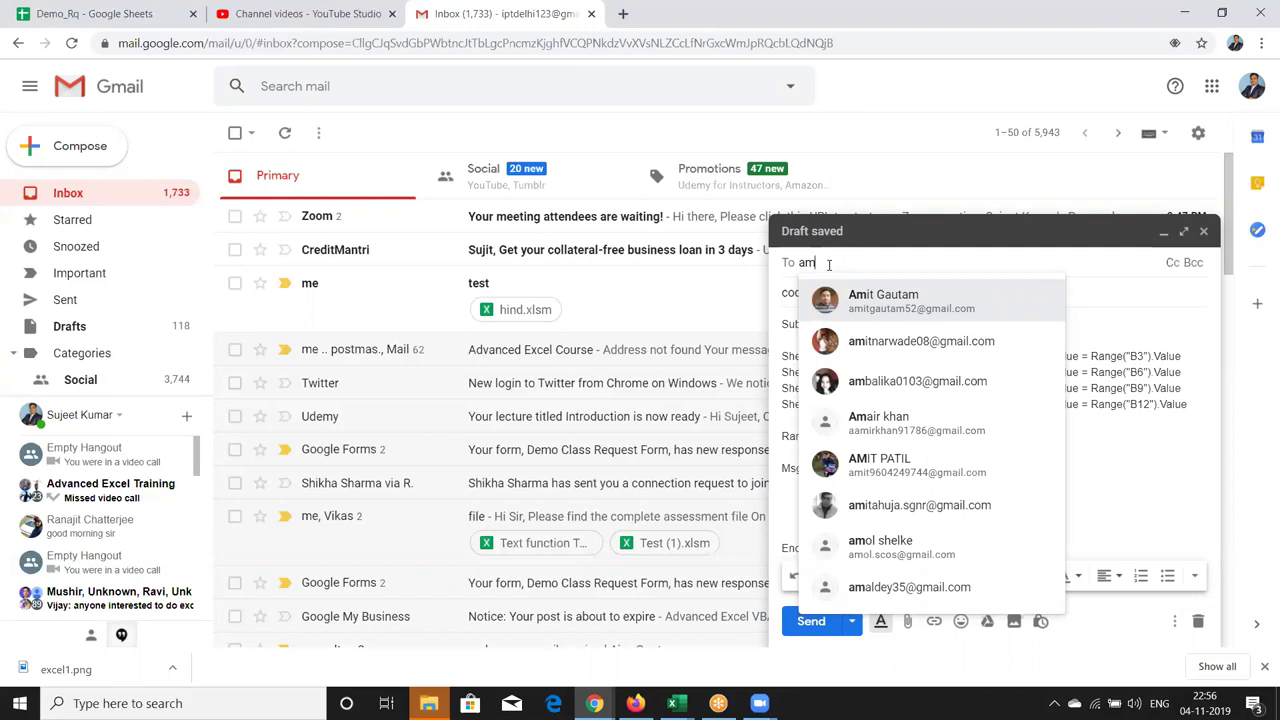
{"action": "type", "text": "it"}
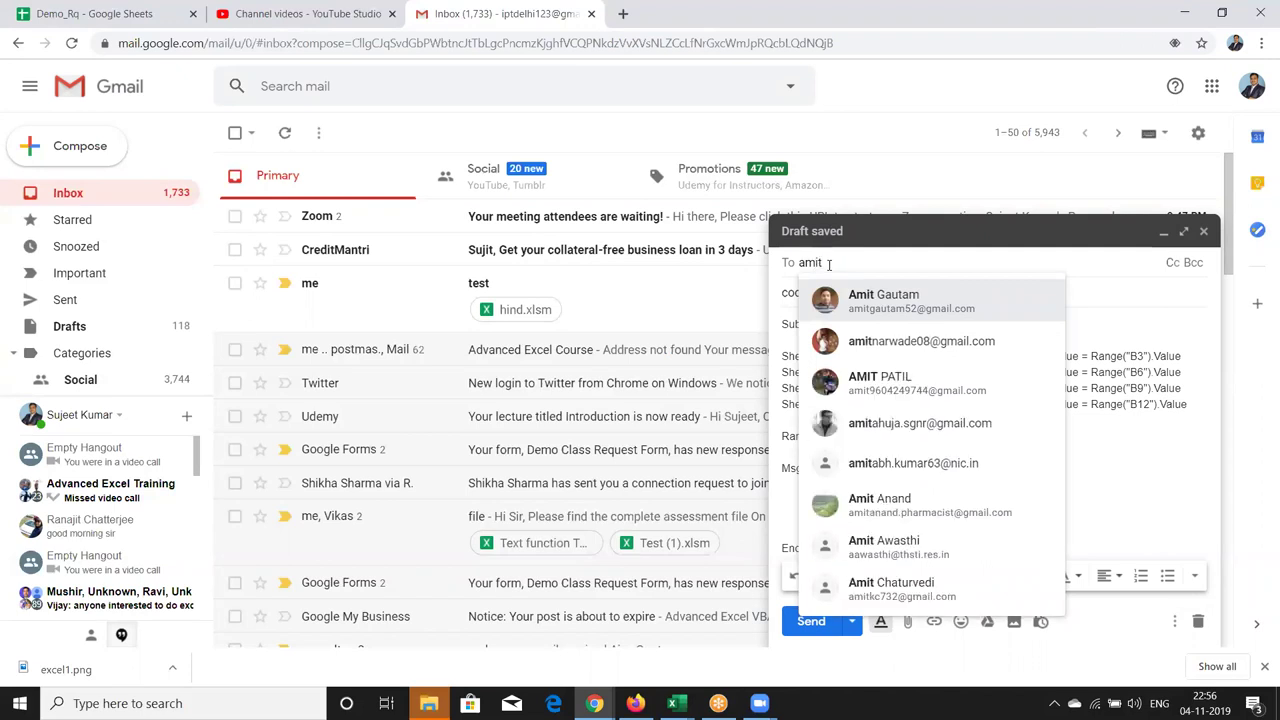
Add the first recipient from the contact suggestions
{"action": "key", "text": "BackSpace"}
{"action": "key", "text": "BackSpace"}
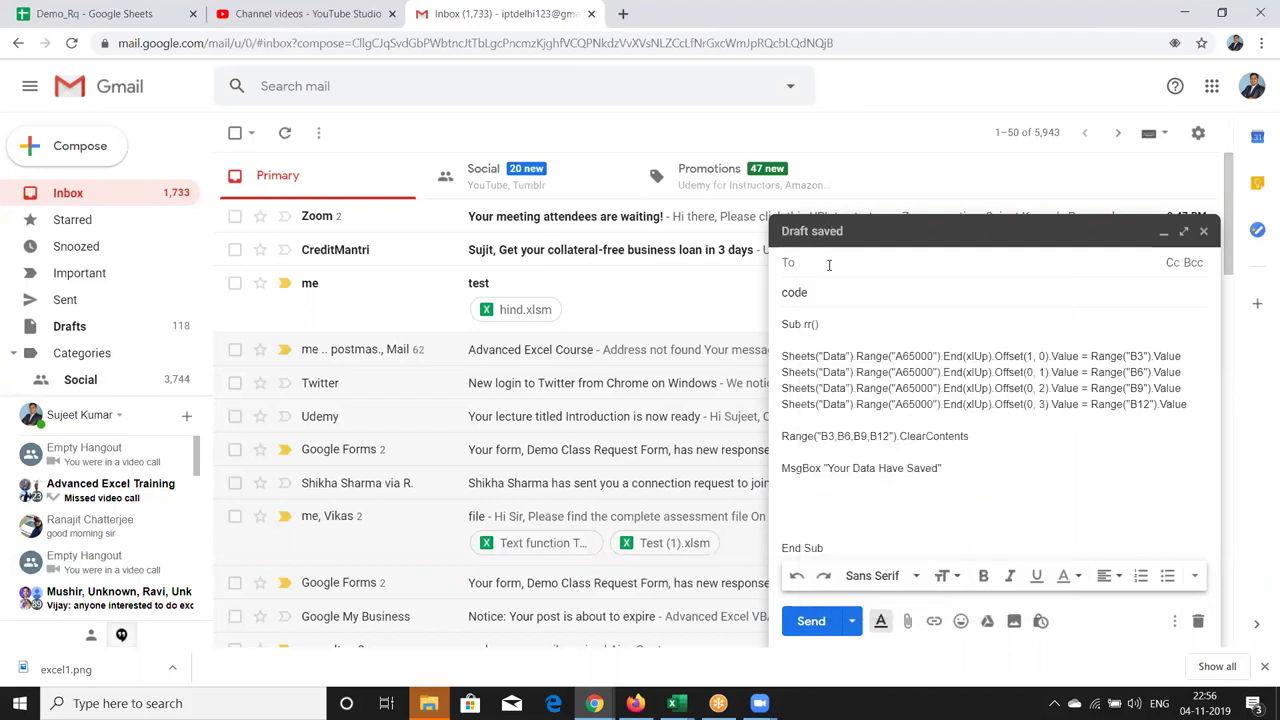
{"action": "type", "text": "k"}
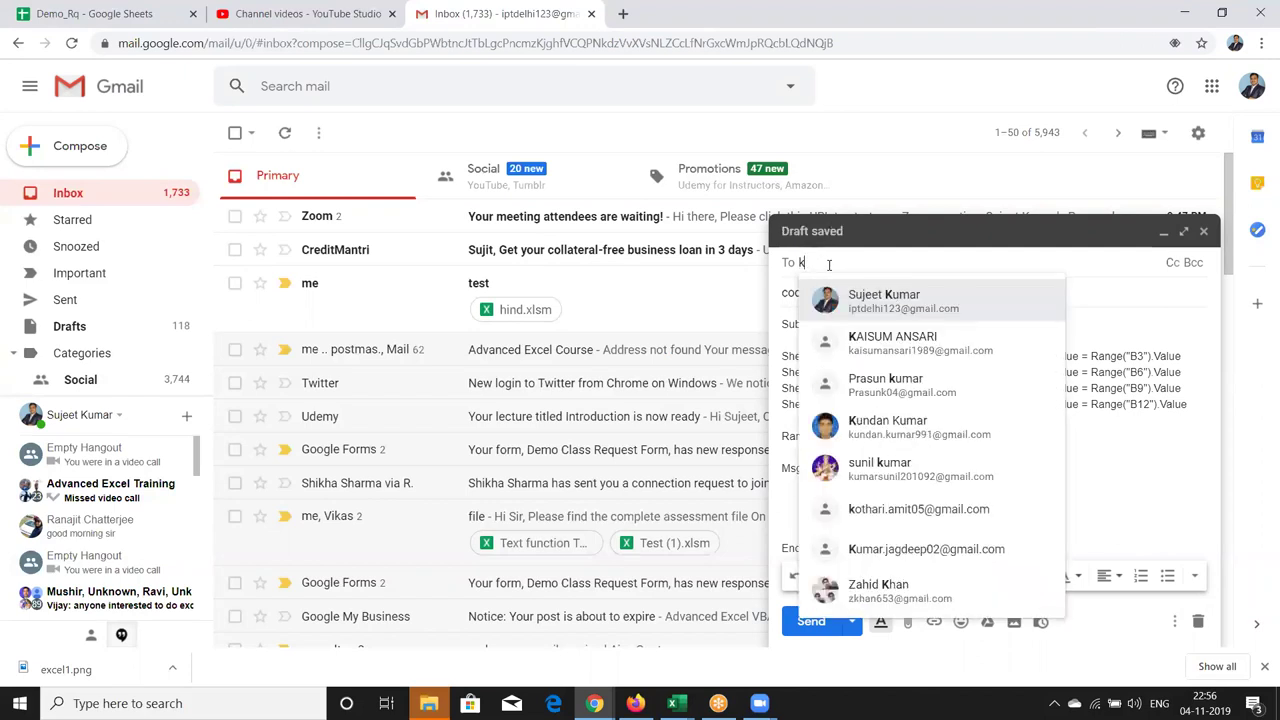
{"action": "type", "text": "o"}
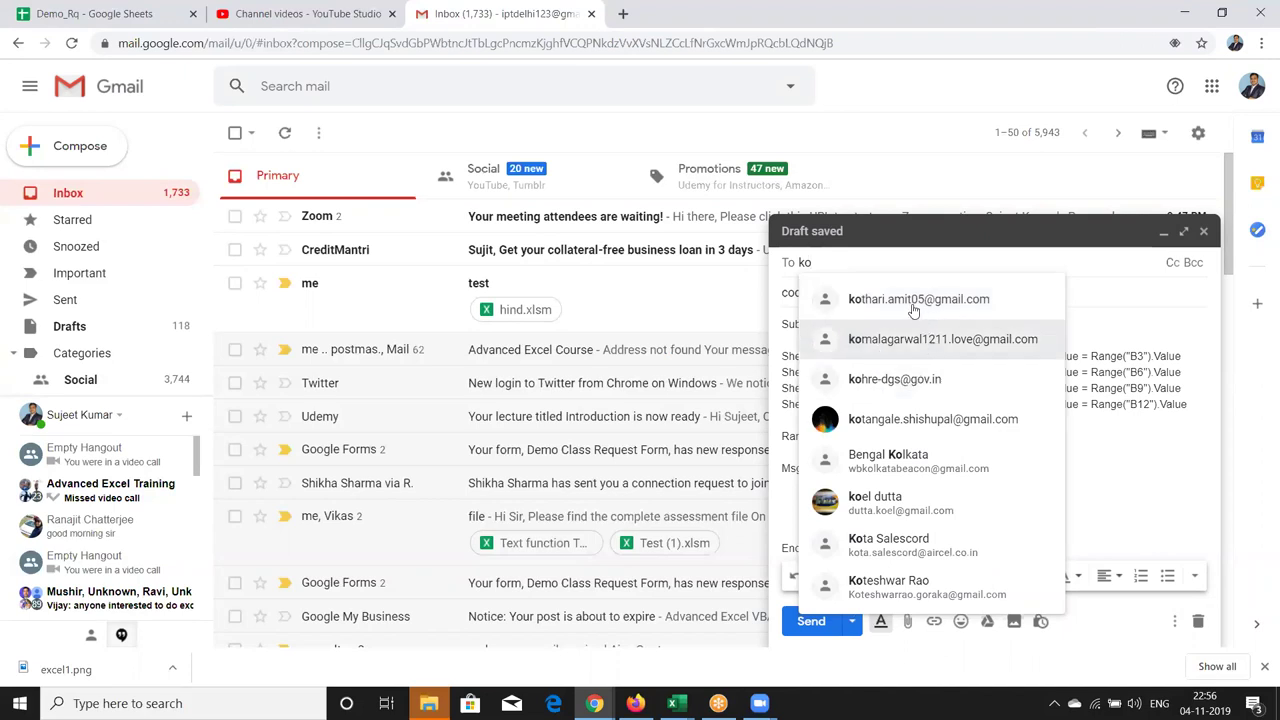
{"action": "left_click", "coordinate": [910, 306]}
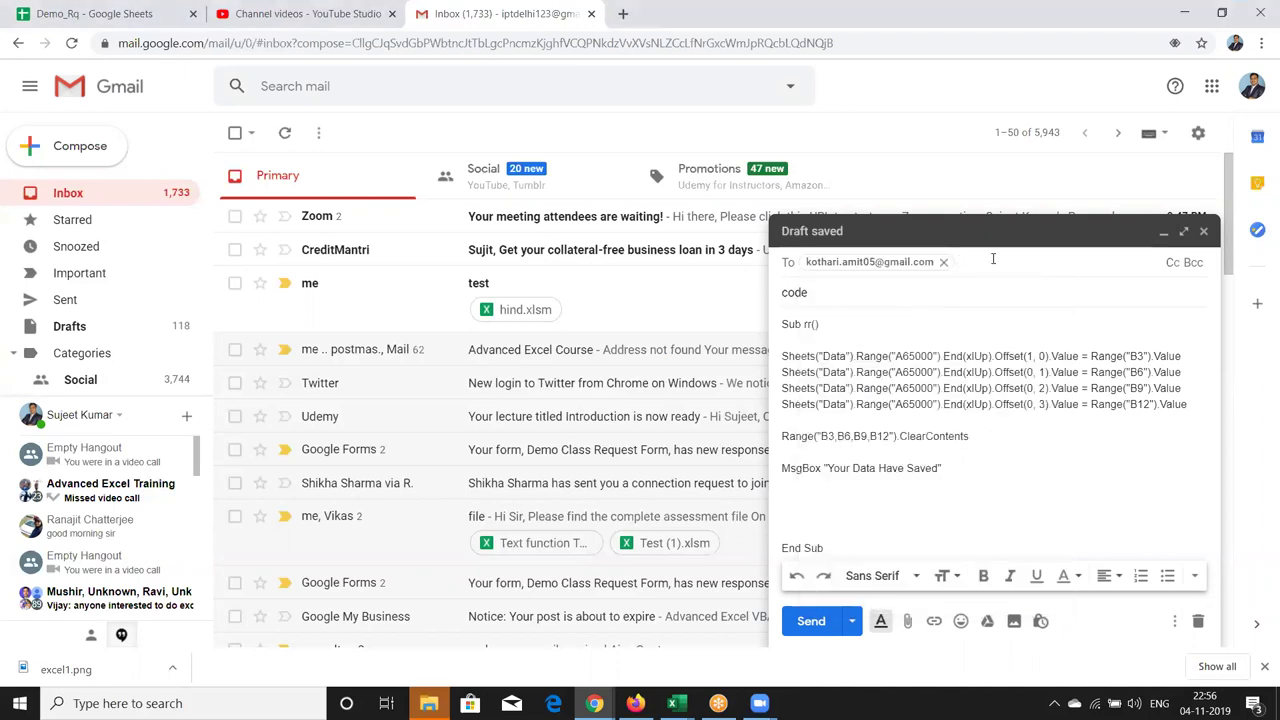
Add the second and third recipients from the suggestions and send the email
{"action": "type", "text": "sa"}
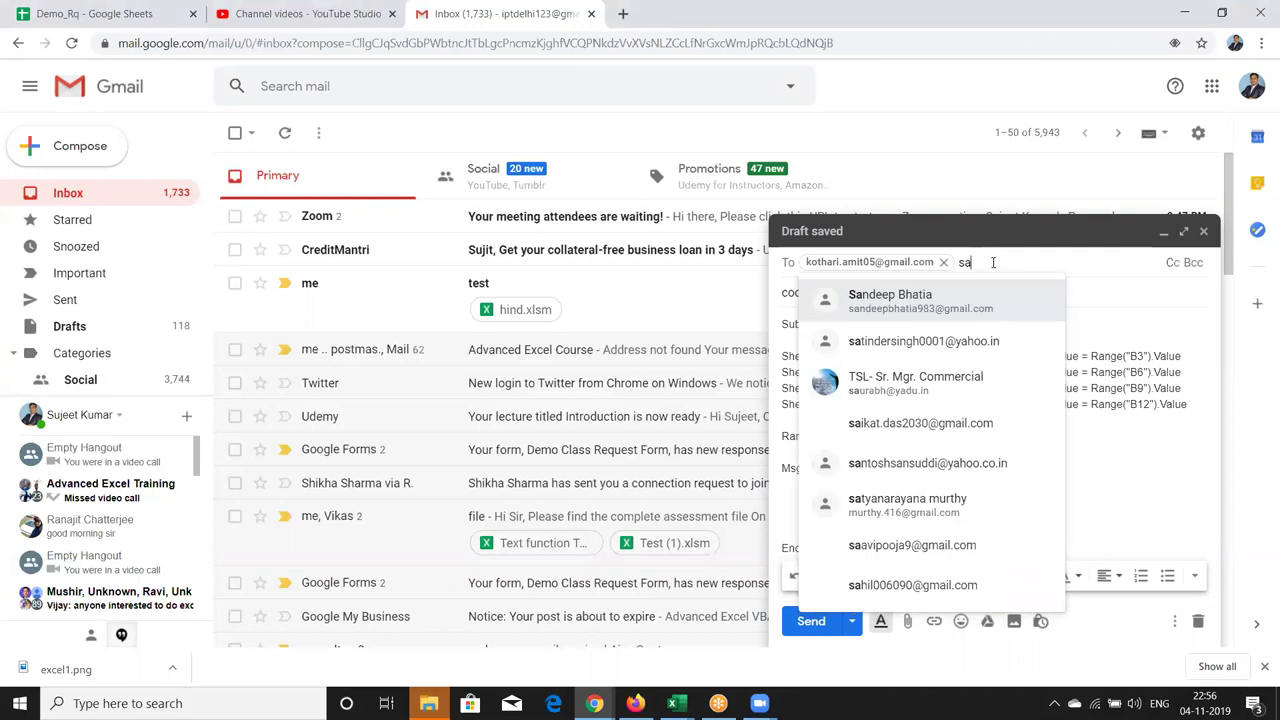
{"action": "type", "text": "nto"}
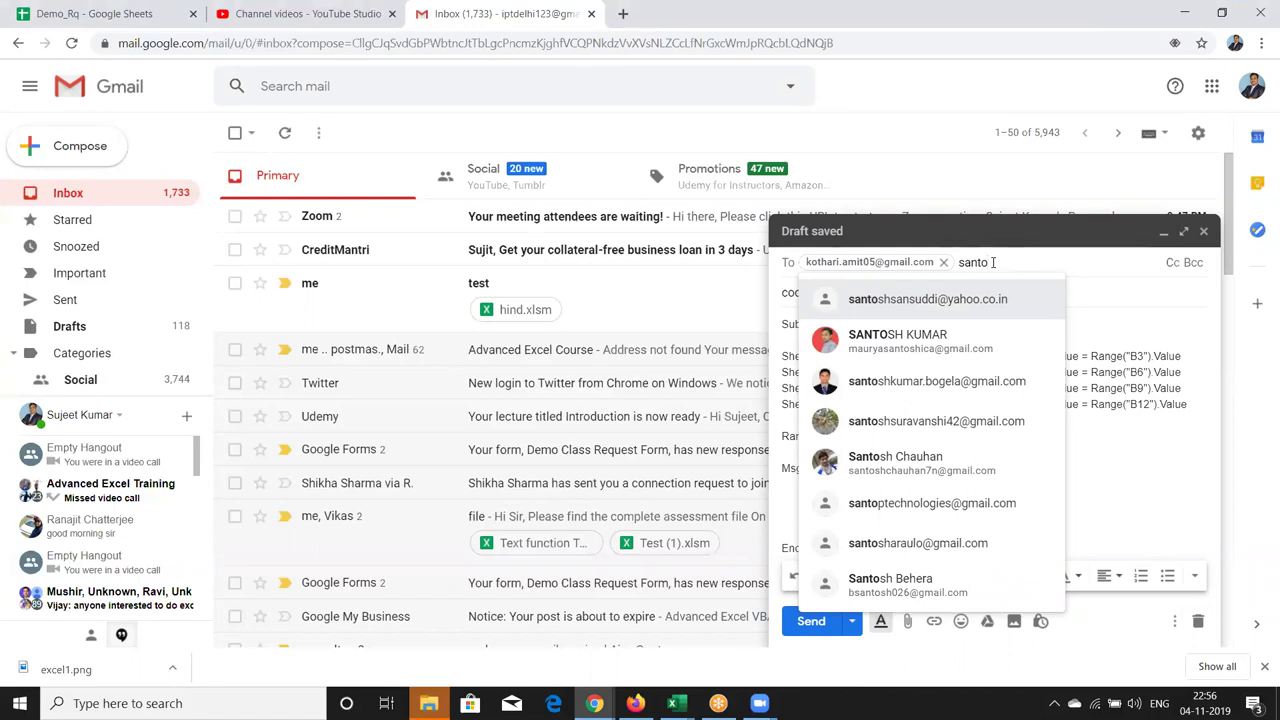
{"action": "key", "text": "Down"}
{"action": "key", "text": "Down"}
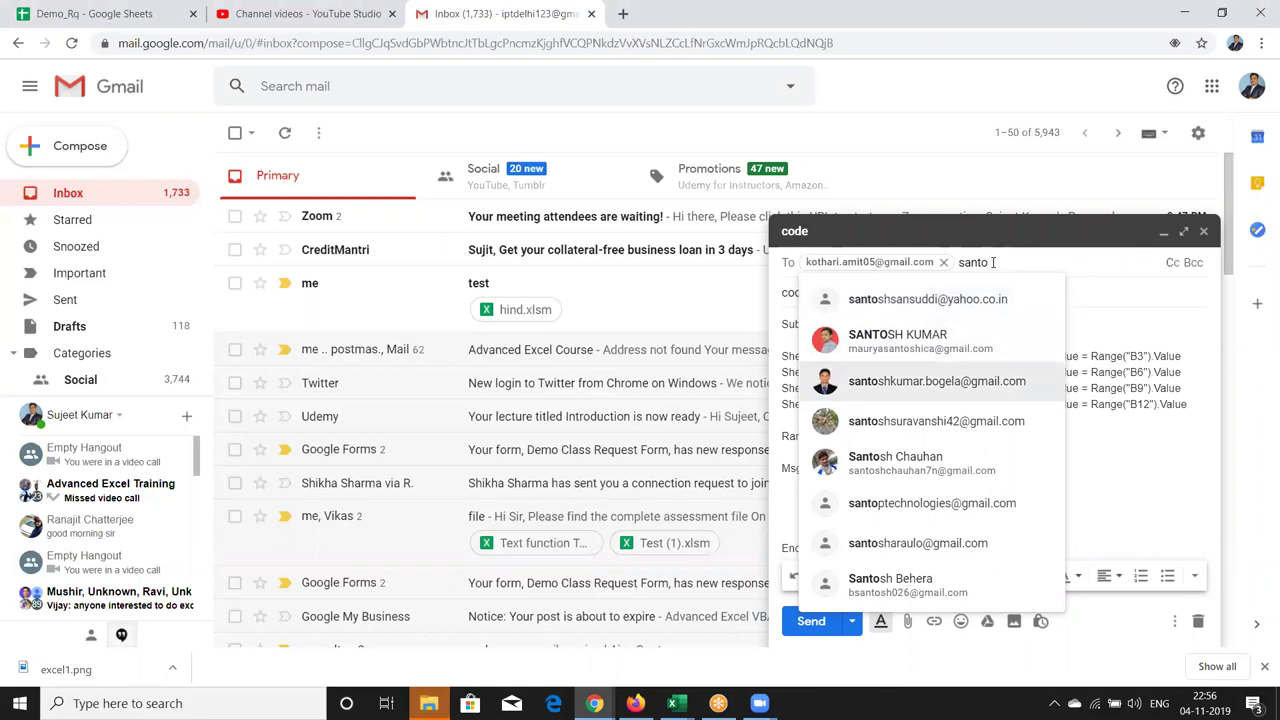
{"action": "key", "text": "Down"}
{"action": "key", "text": "Return"}
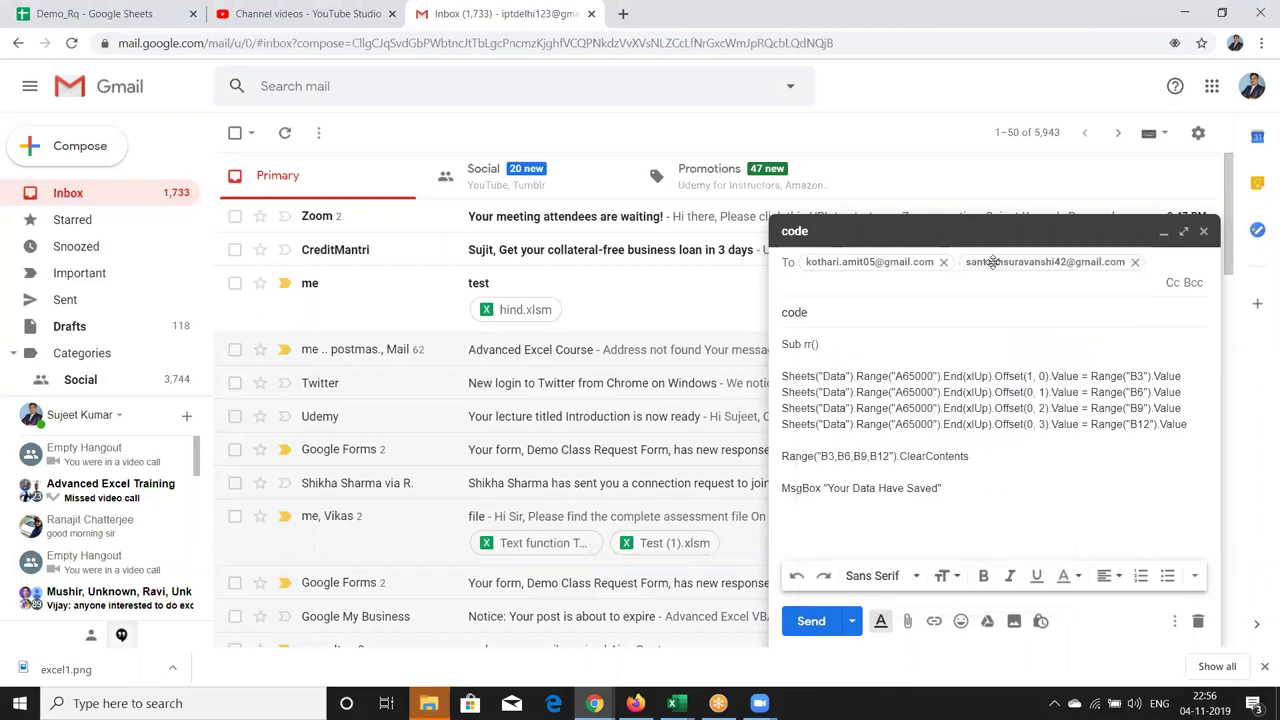
{"action": "type", "text": "vic"}
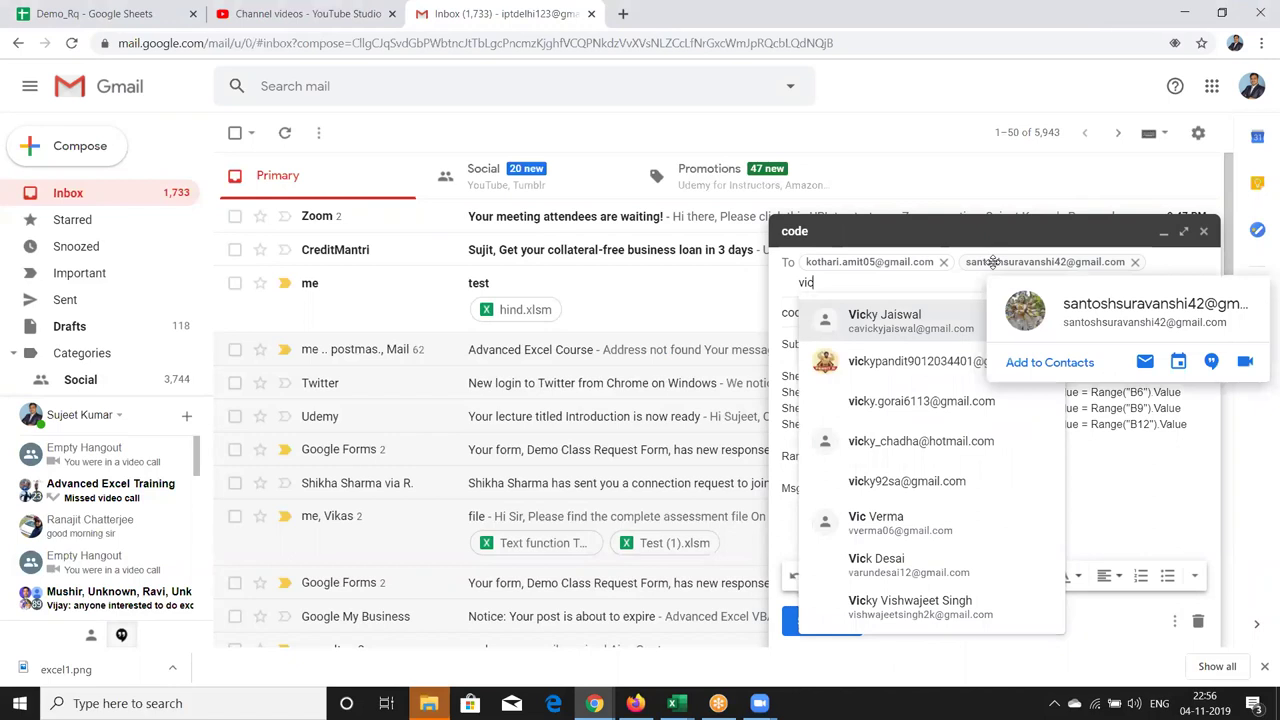
{"action": "left_click", "coordinate": [903, 342]}
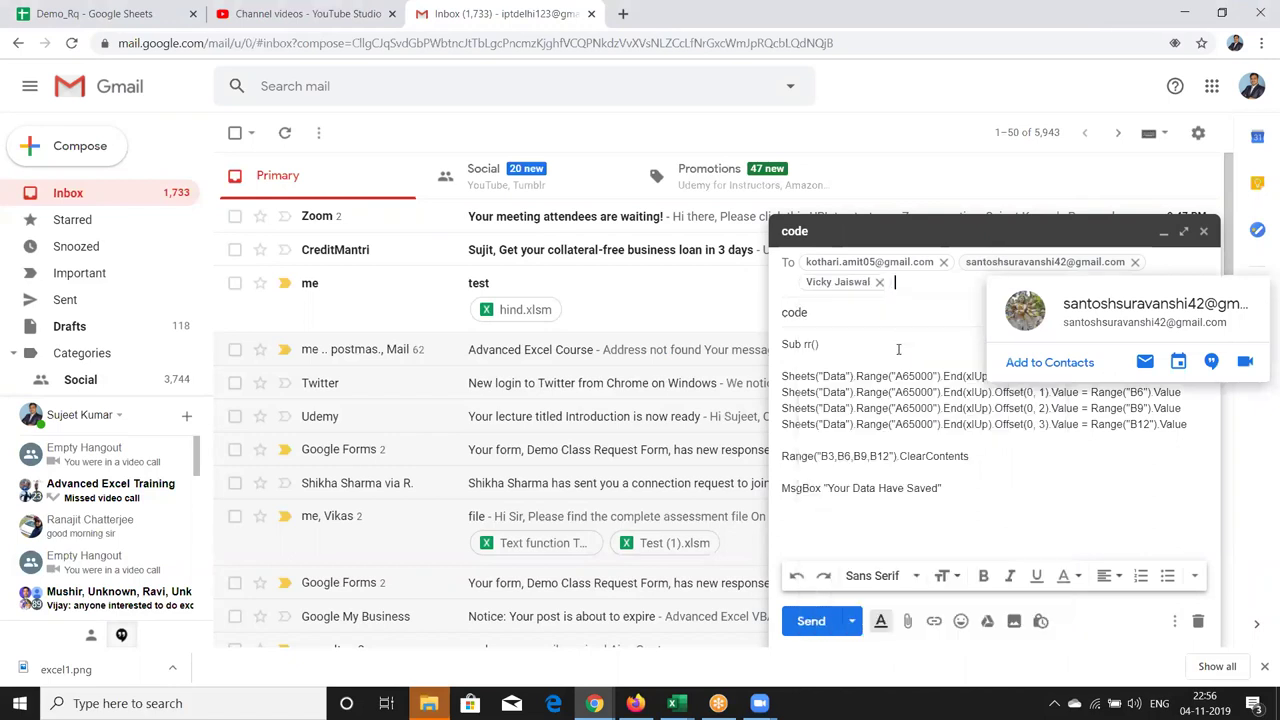
{"action": "left_click", "coordinate": [1000, 512]}
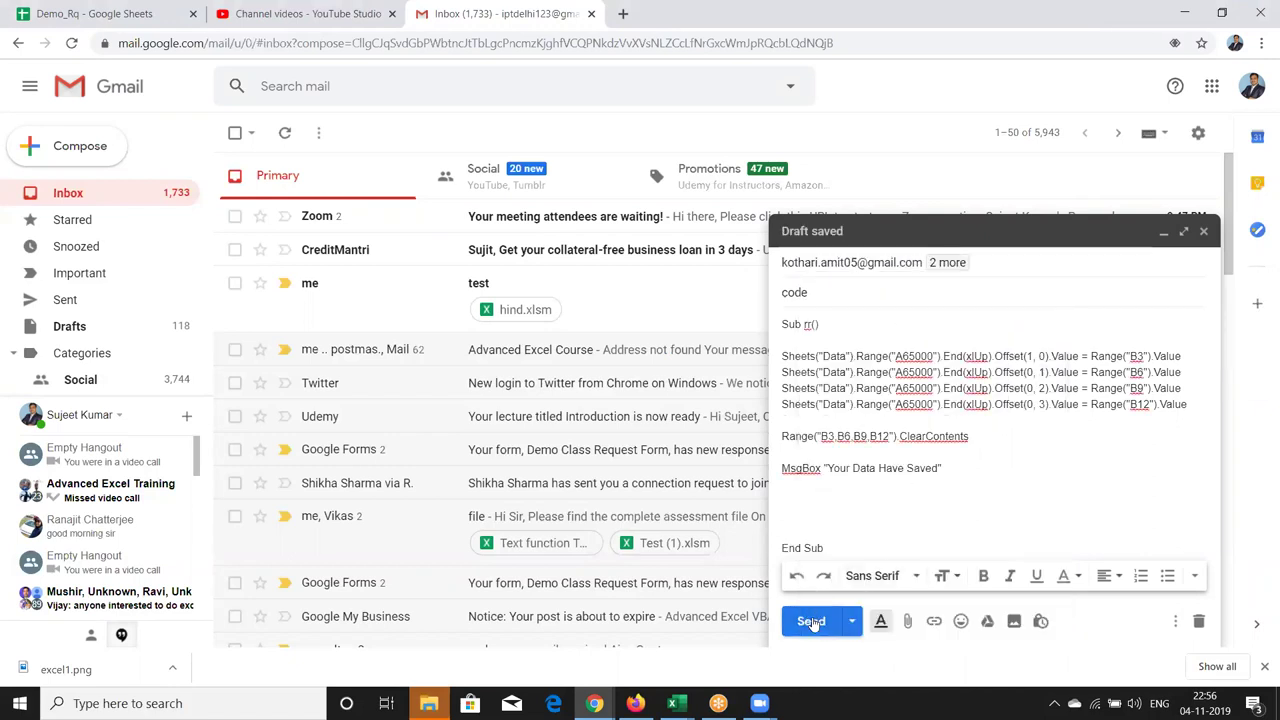
{"action": "left_click", "coordinate": [811, 621]}
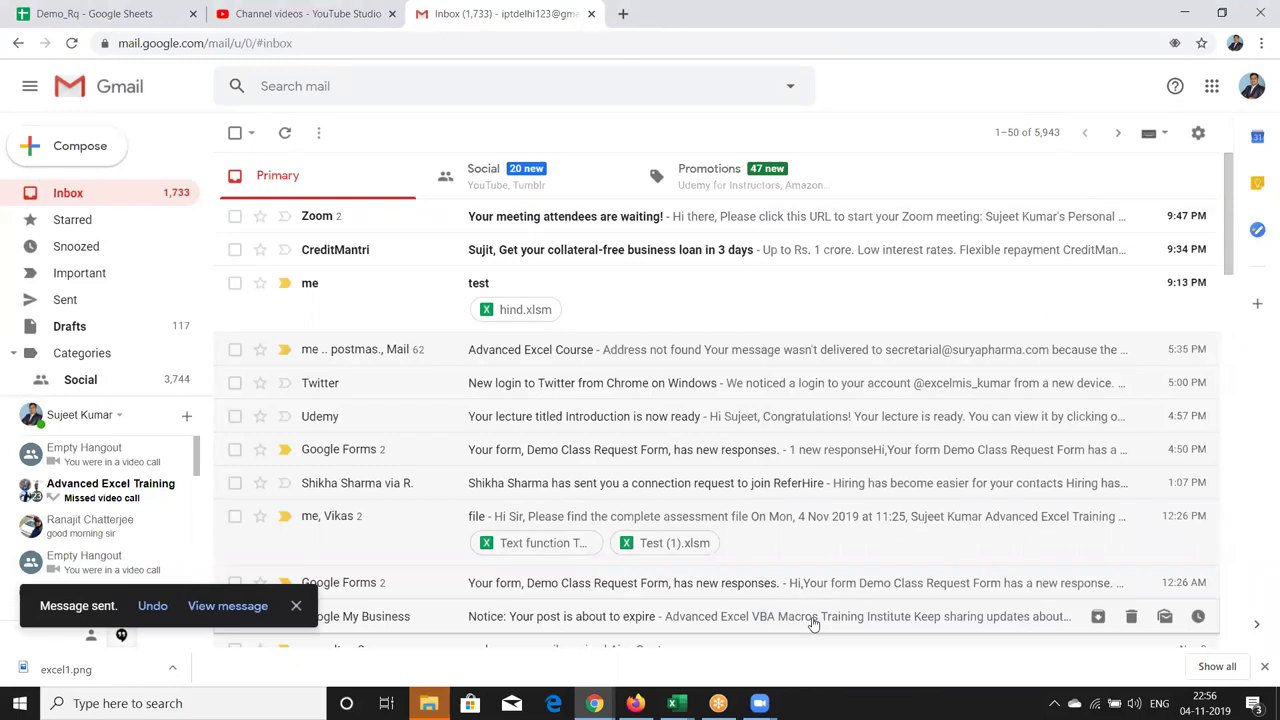
Minimise Chrome with Win+D so the Windows desktop shows
{"action": "key", "text": "super+d"}
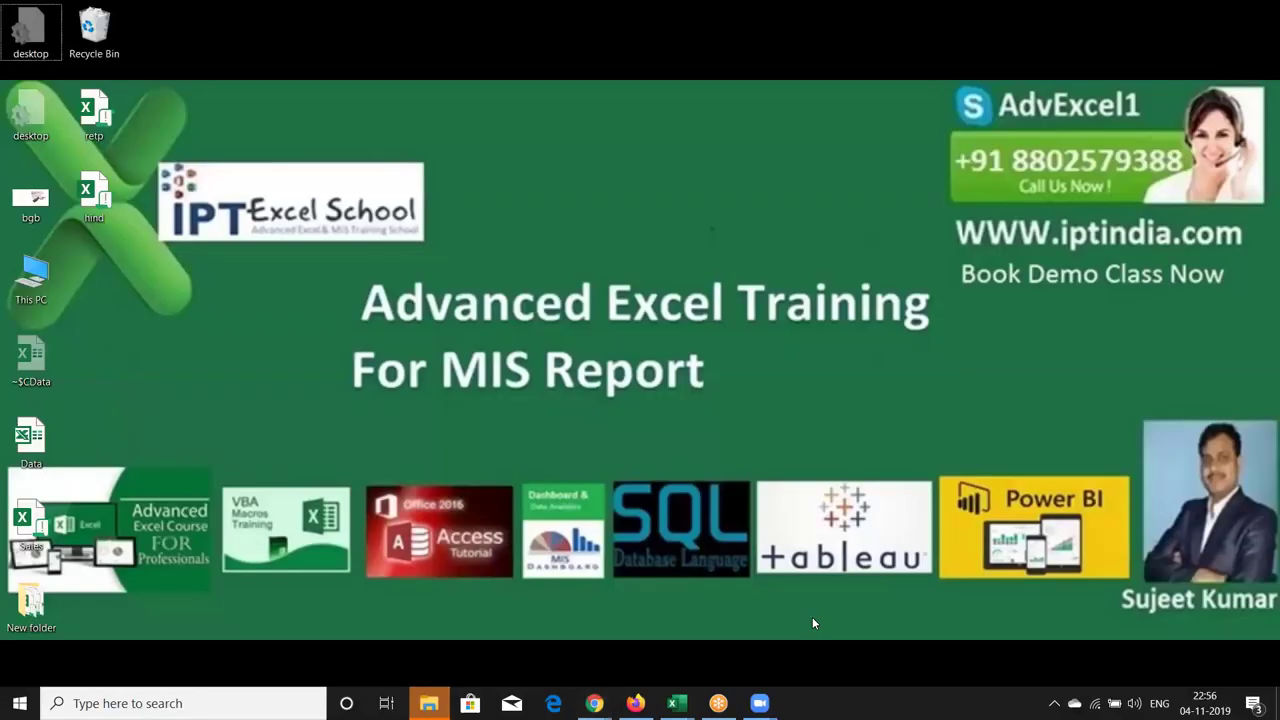